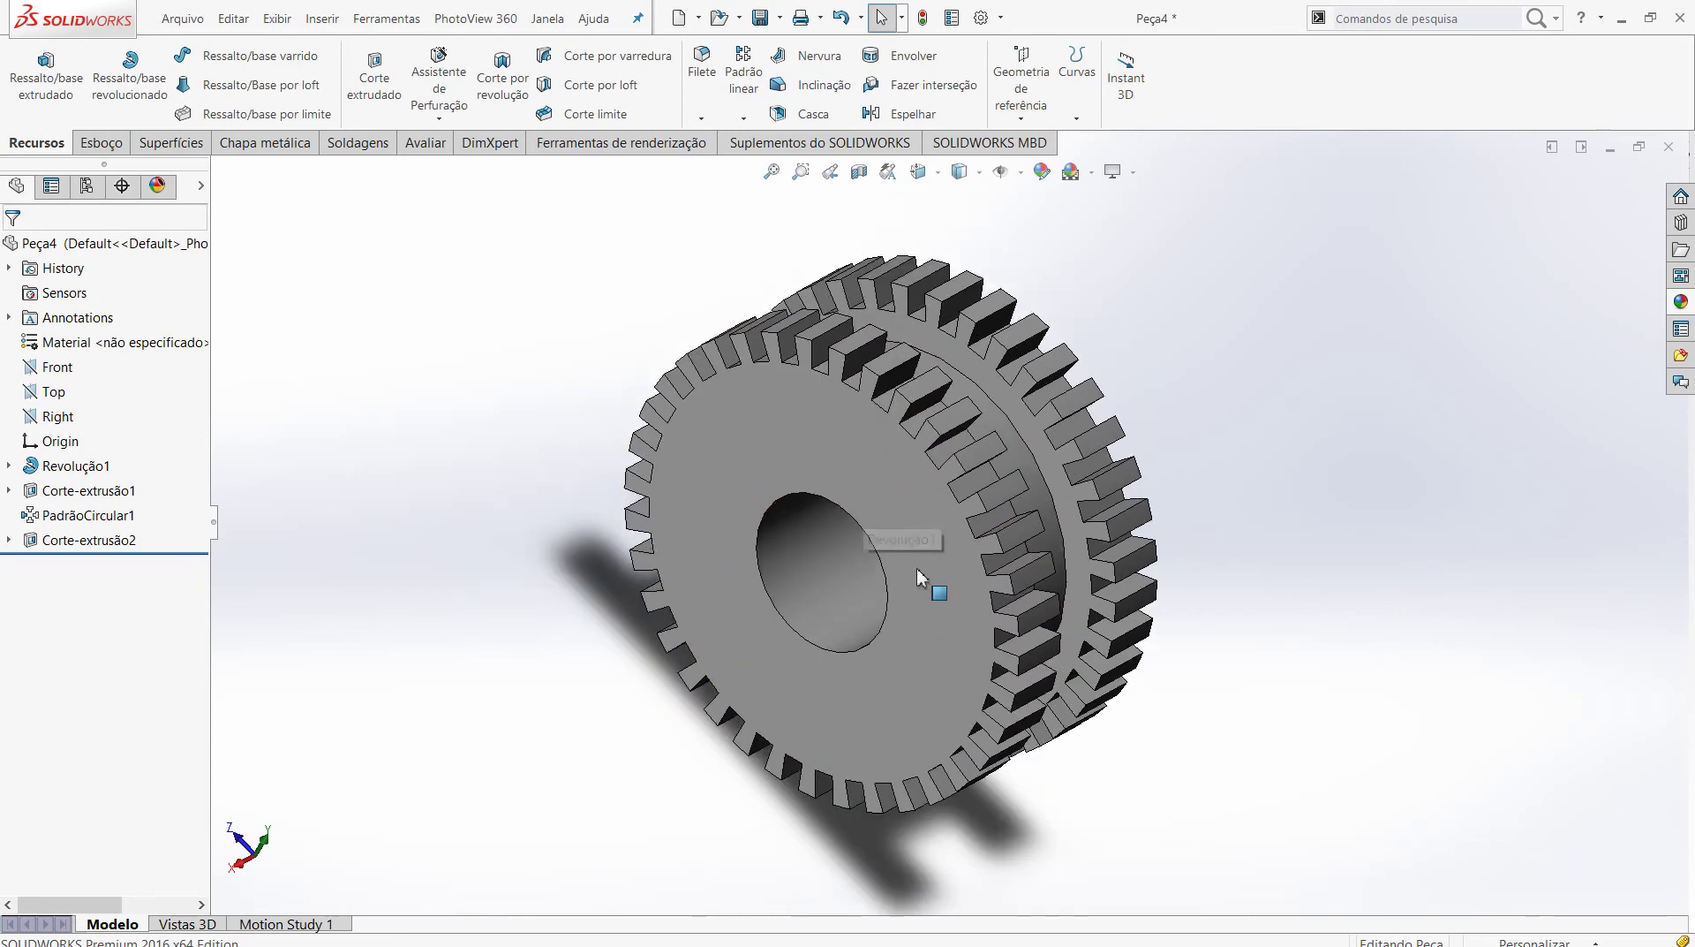
- Create a new empty part, Peça5
scroll(916, 568, down, 2)
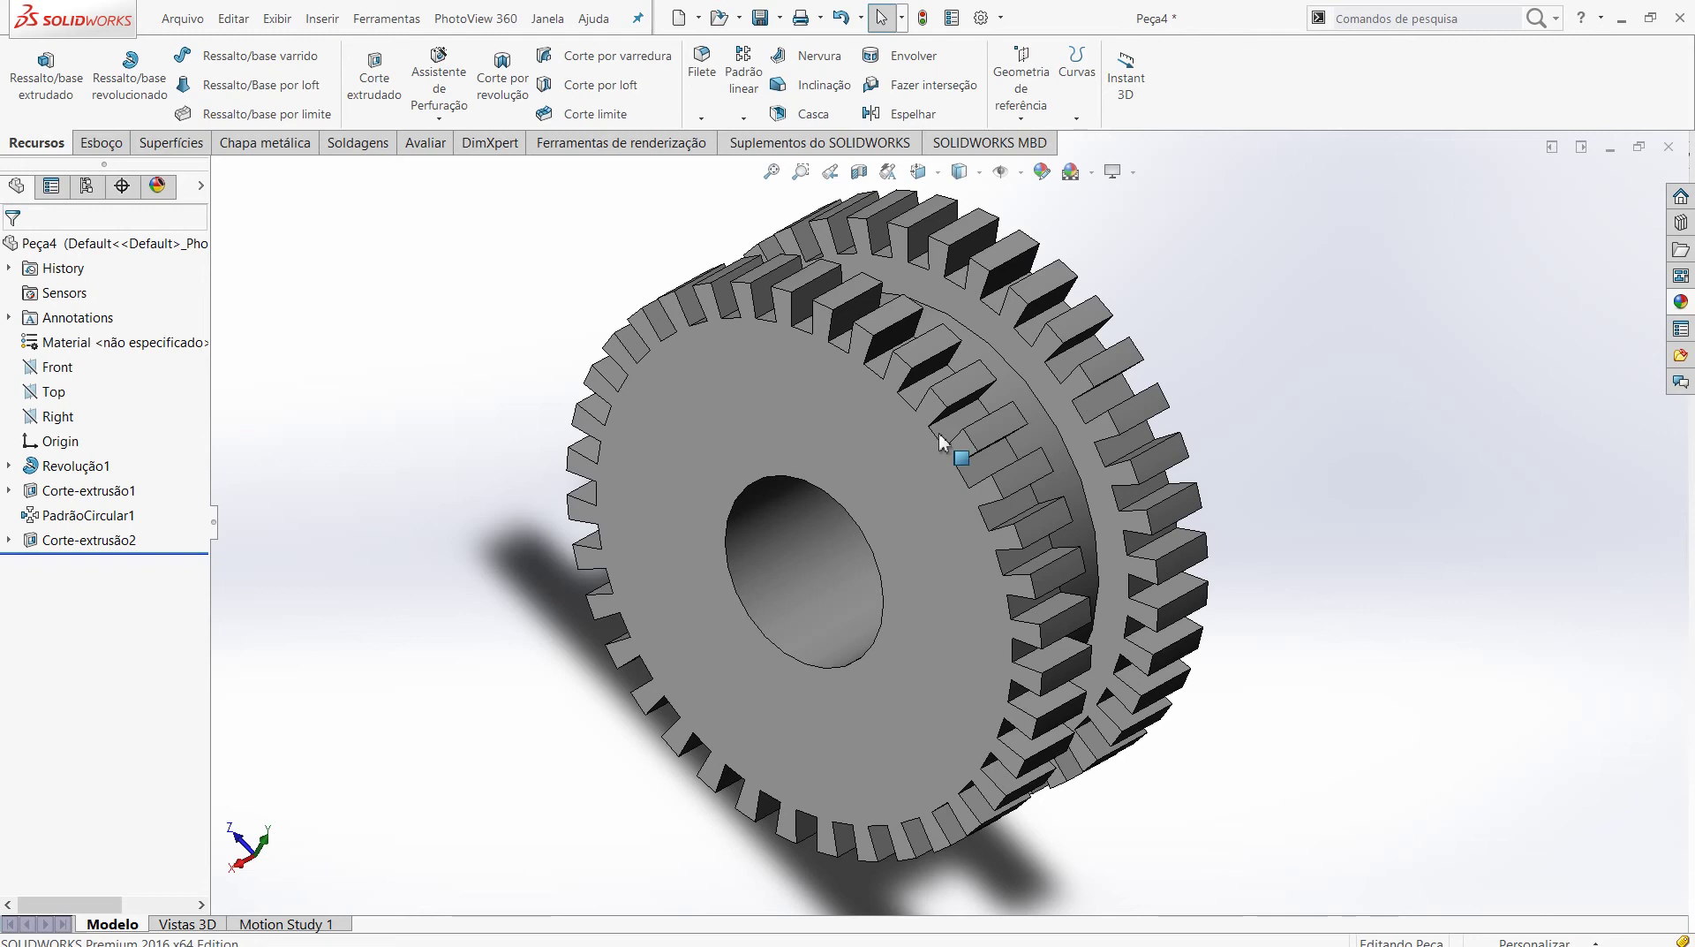
click(687, 20)
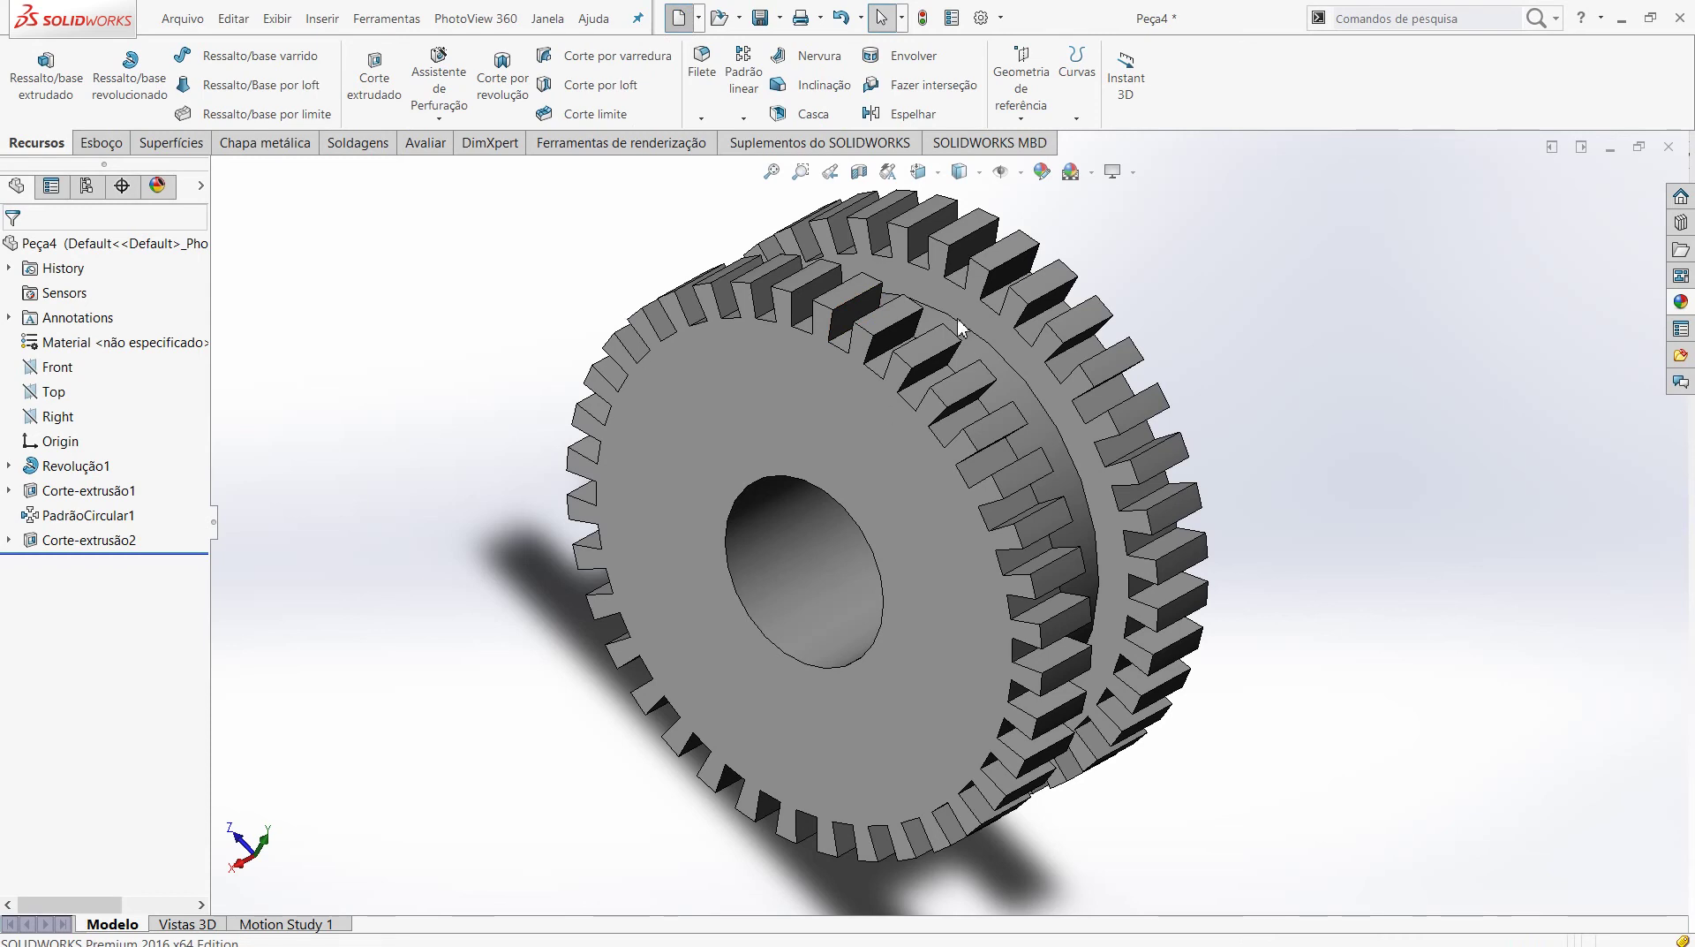
key(ctrl+n)
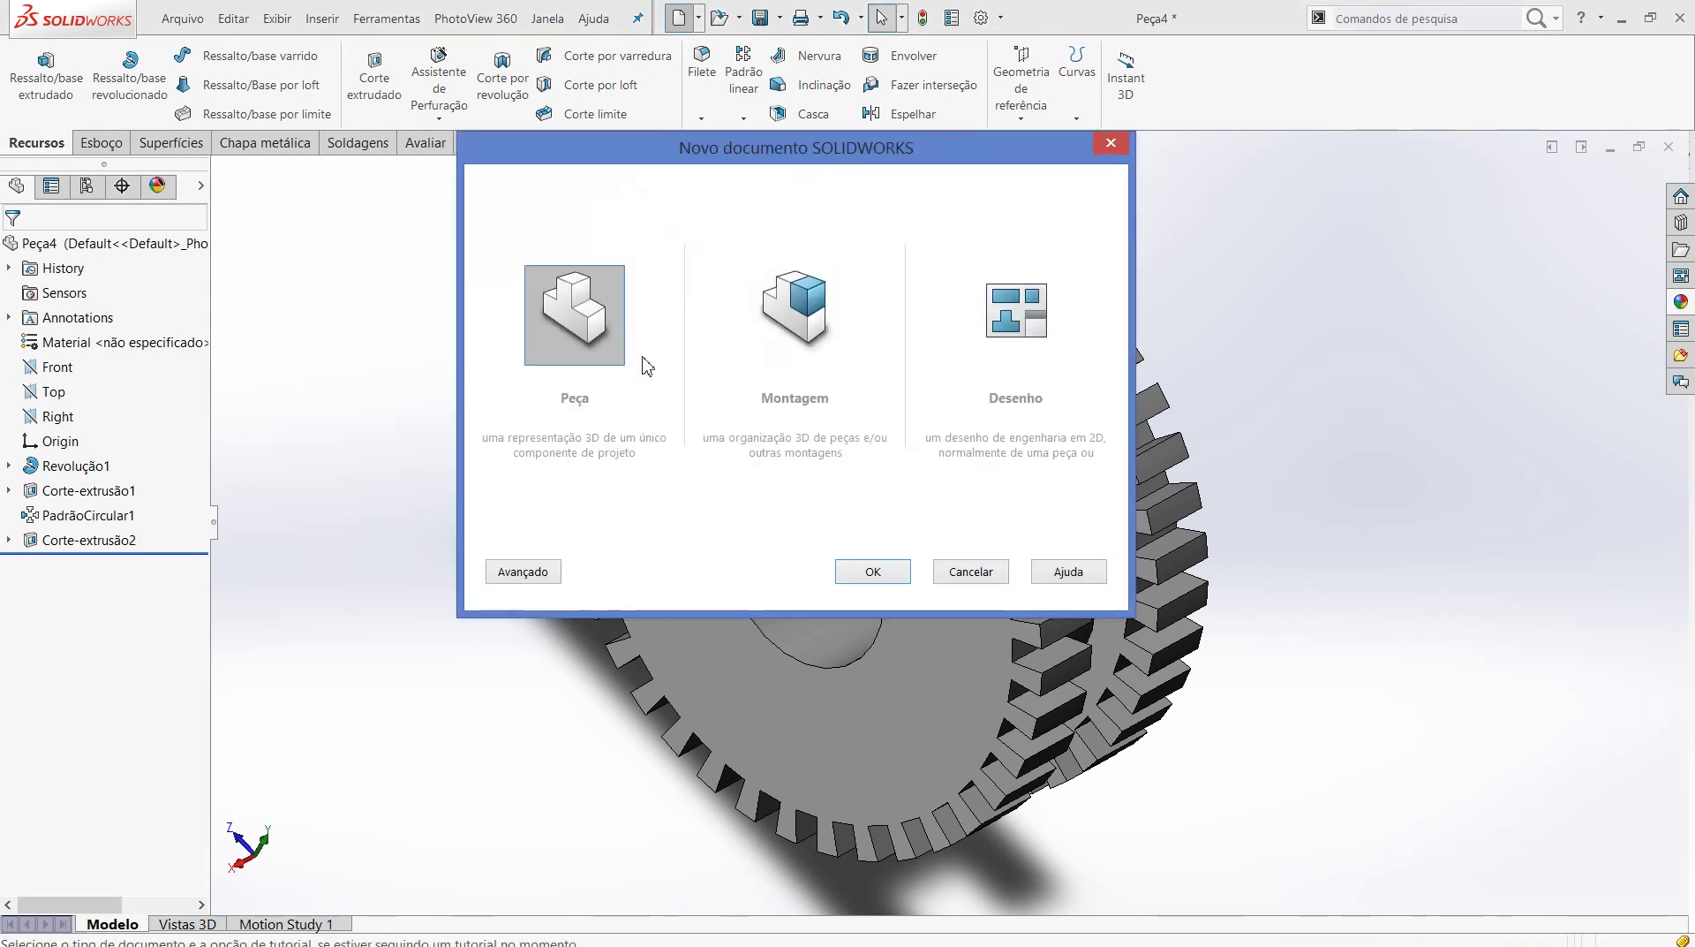
click(868, 572)
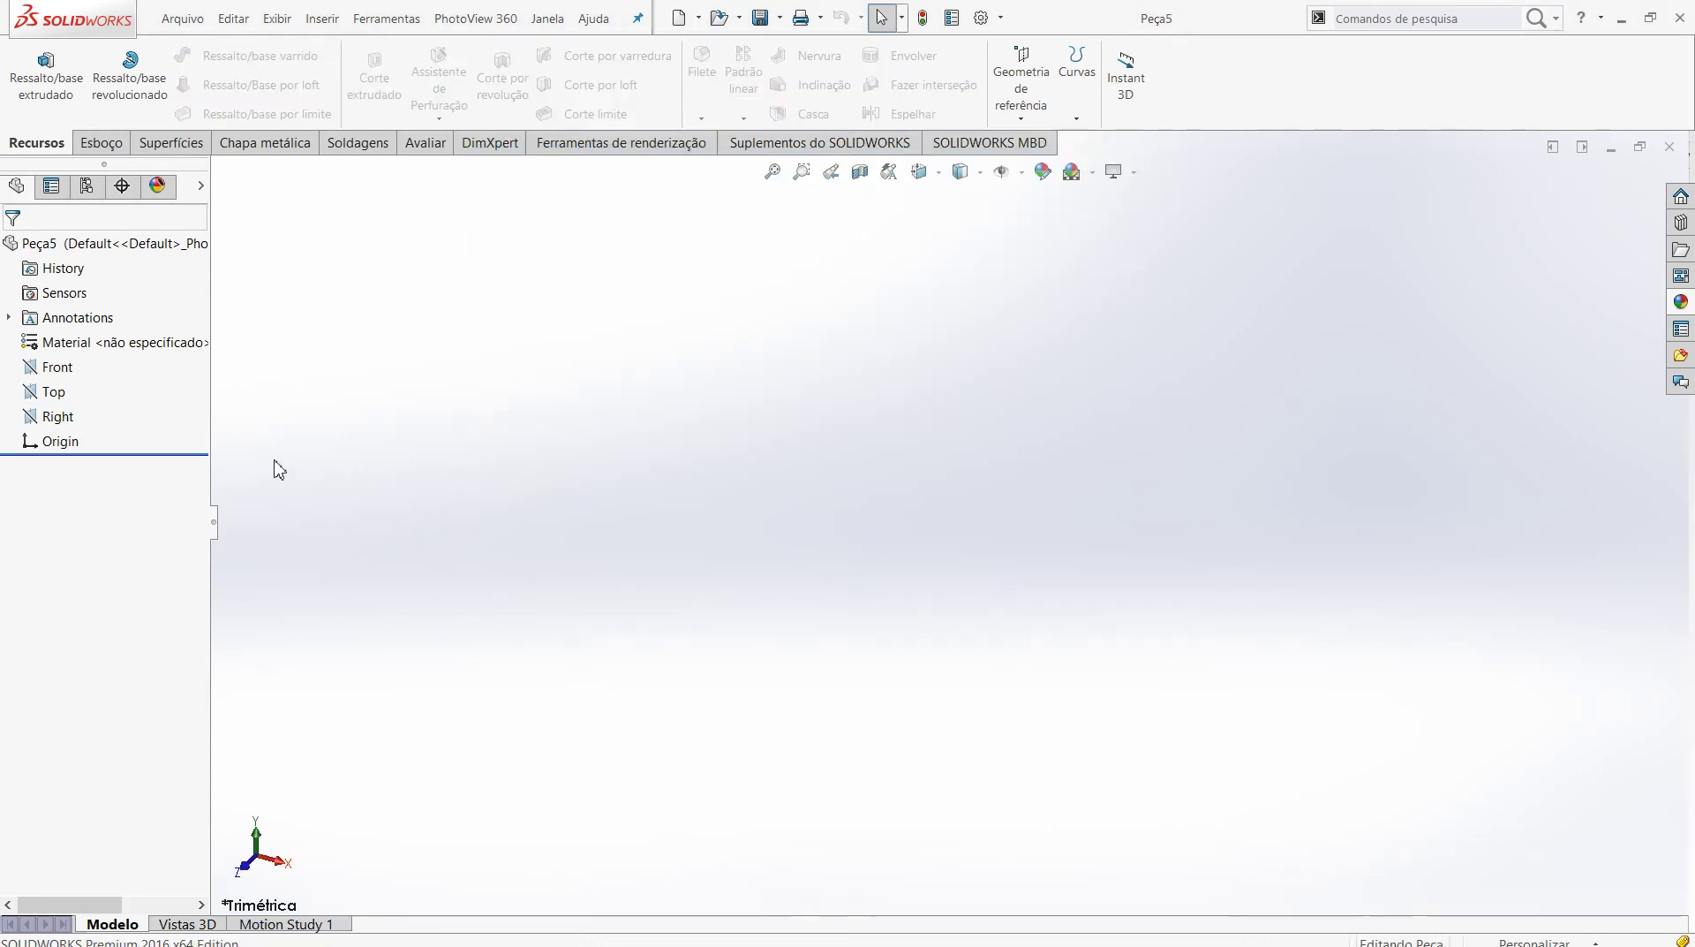
- Select the Front plane, view it face-on, and start a sketch on it
click(69, 375)
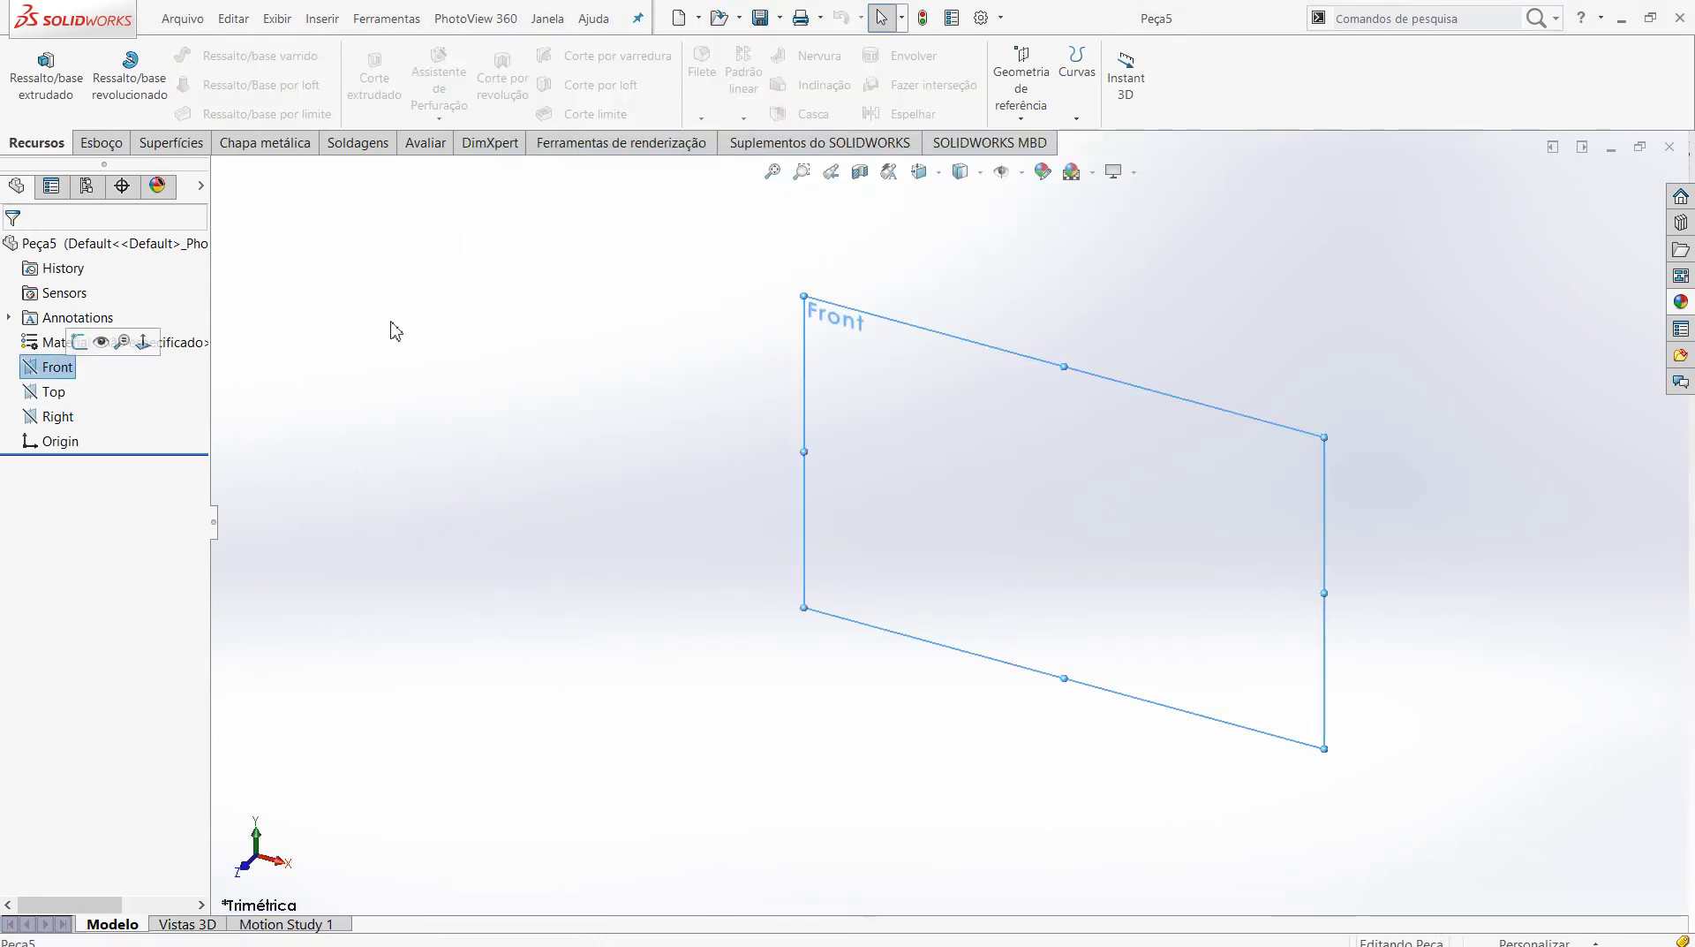
click(943, 177)
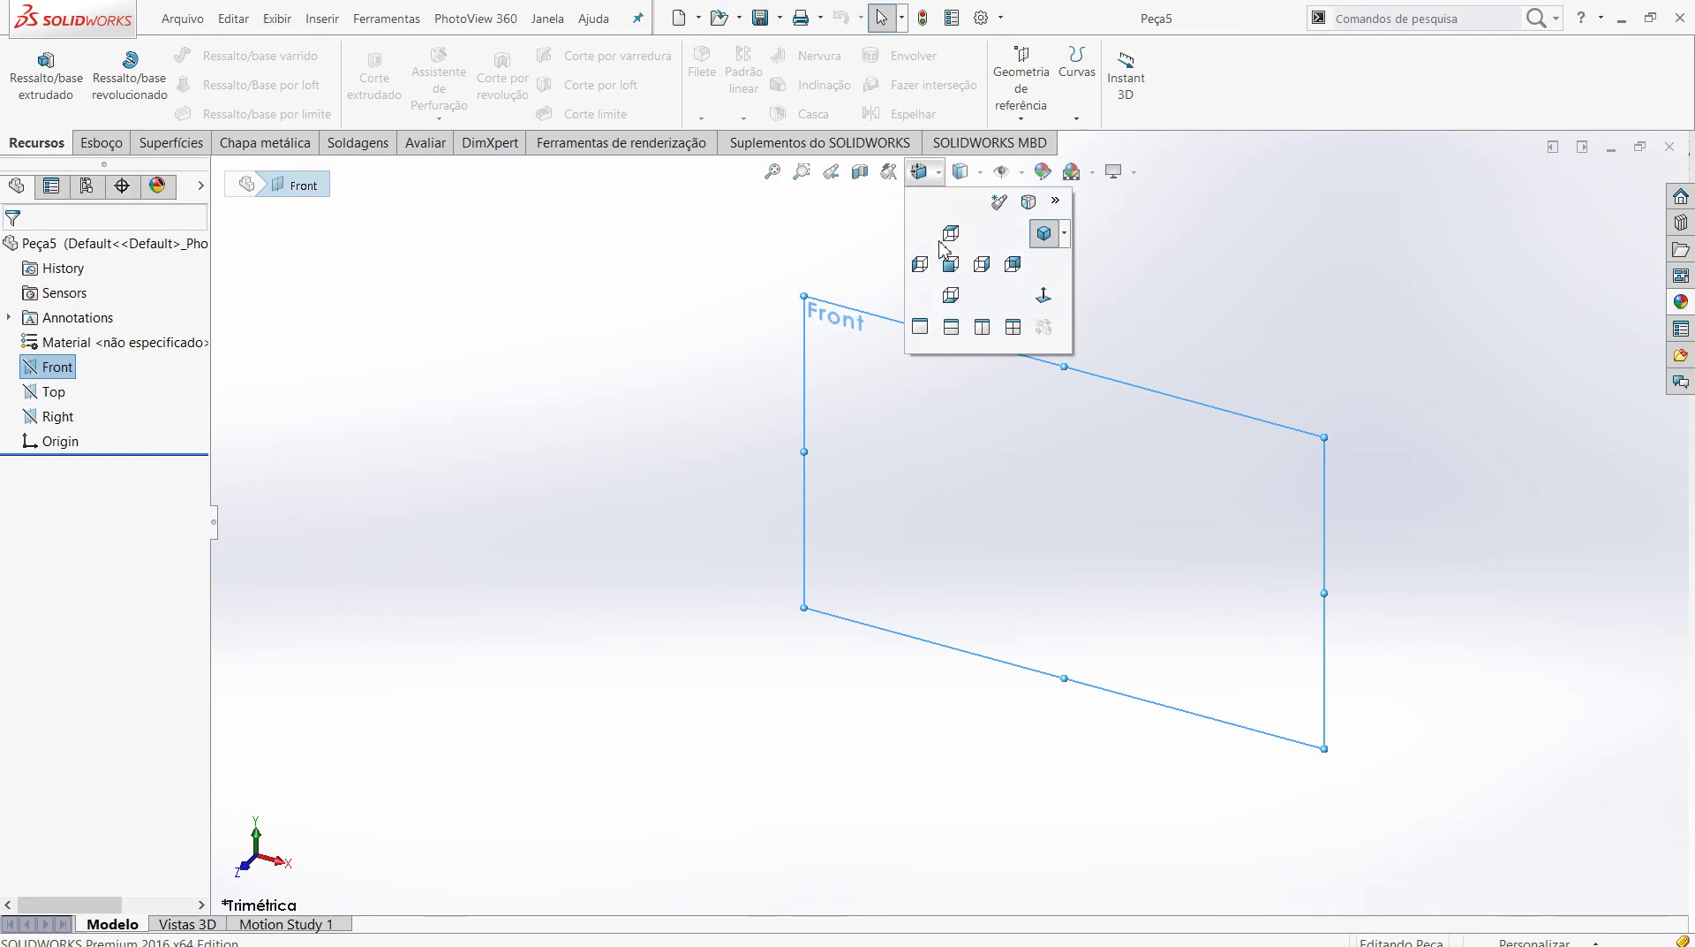
click(946, 261)
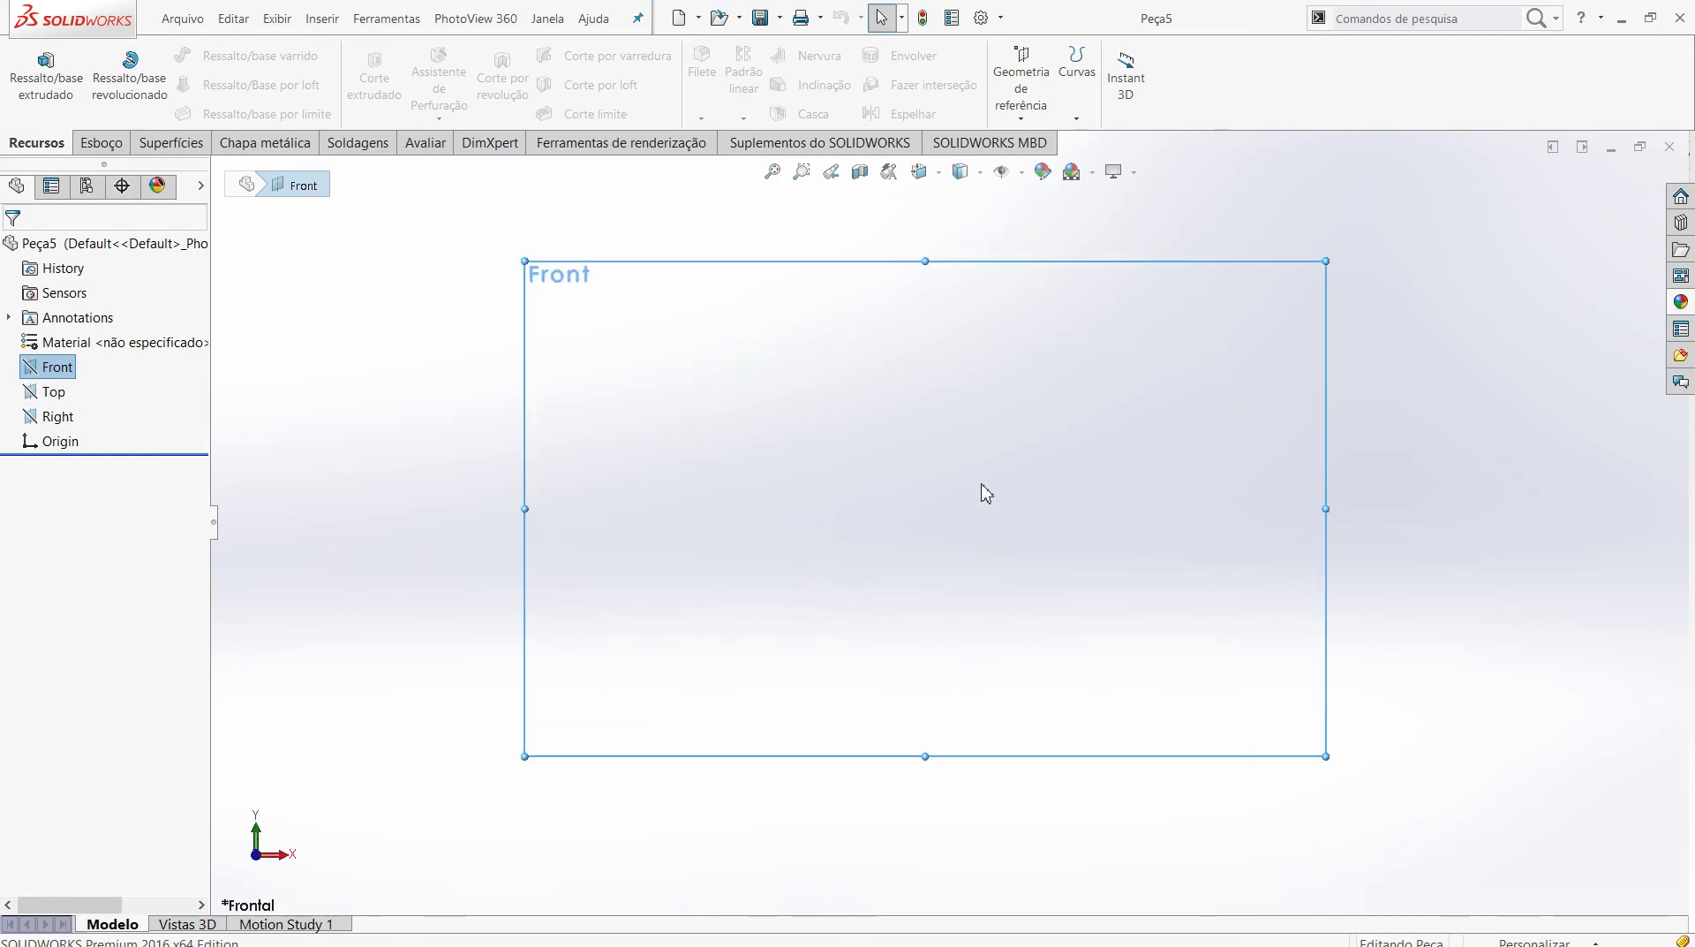
scroll(985, 493, down, 1)
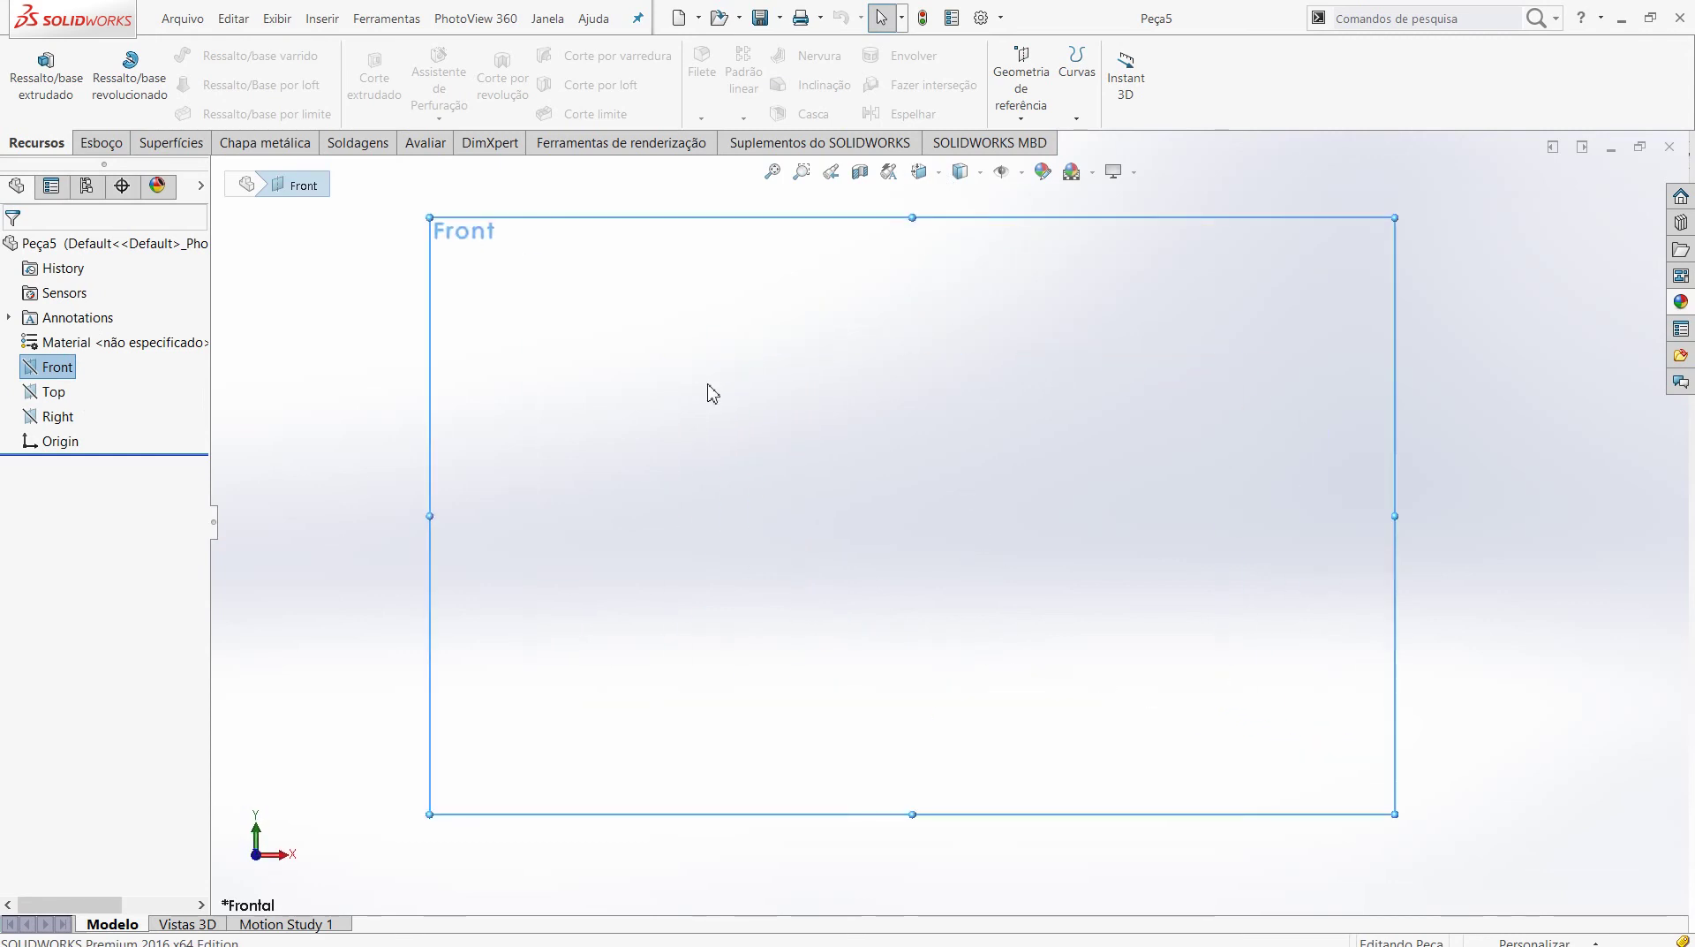
click(110, 148)
- Draw the horizontal base line of the profile
click(134, 55)
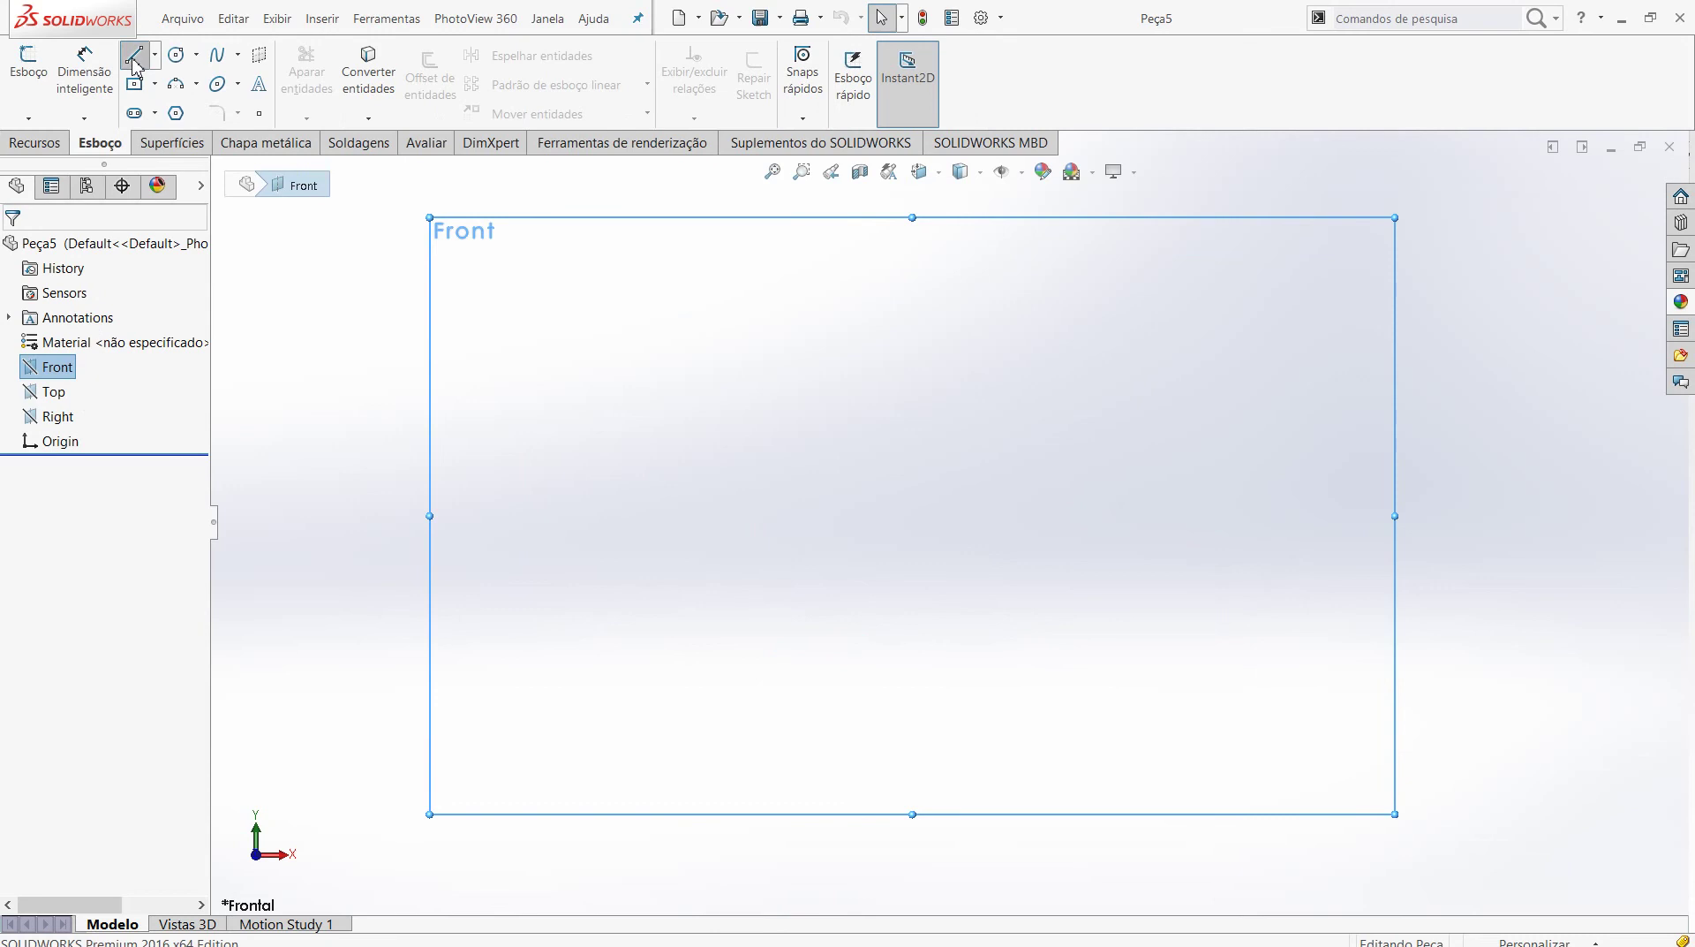
click(777, 526)
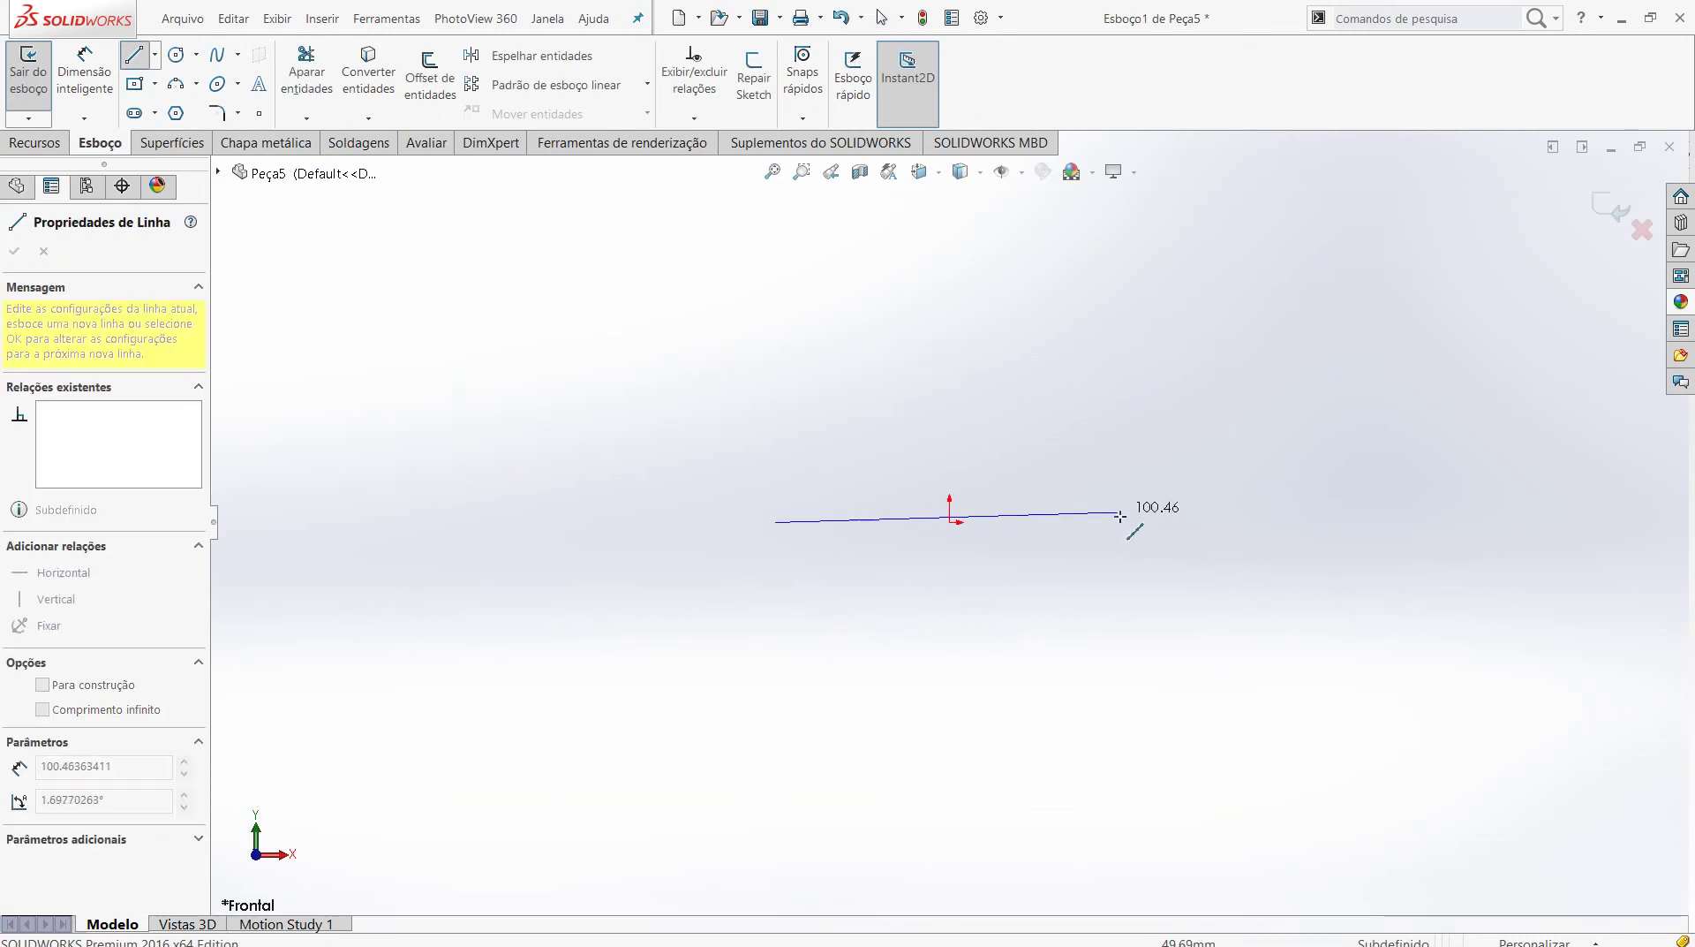
click(1129, 522)
right_click(1129, 522)
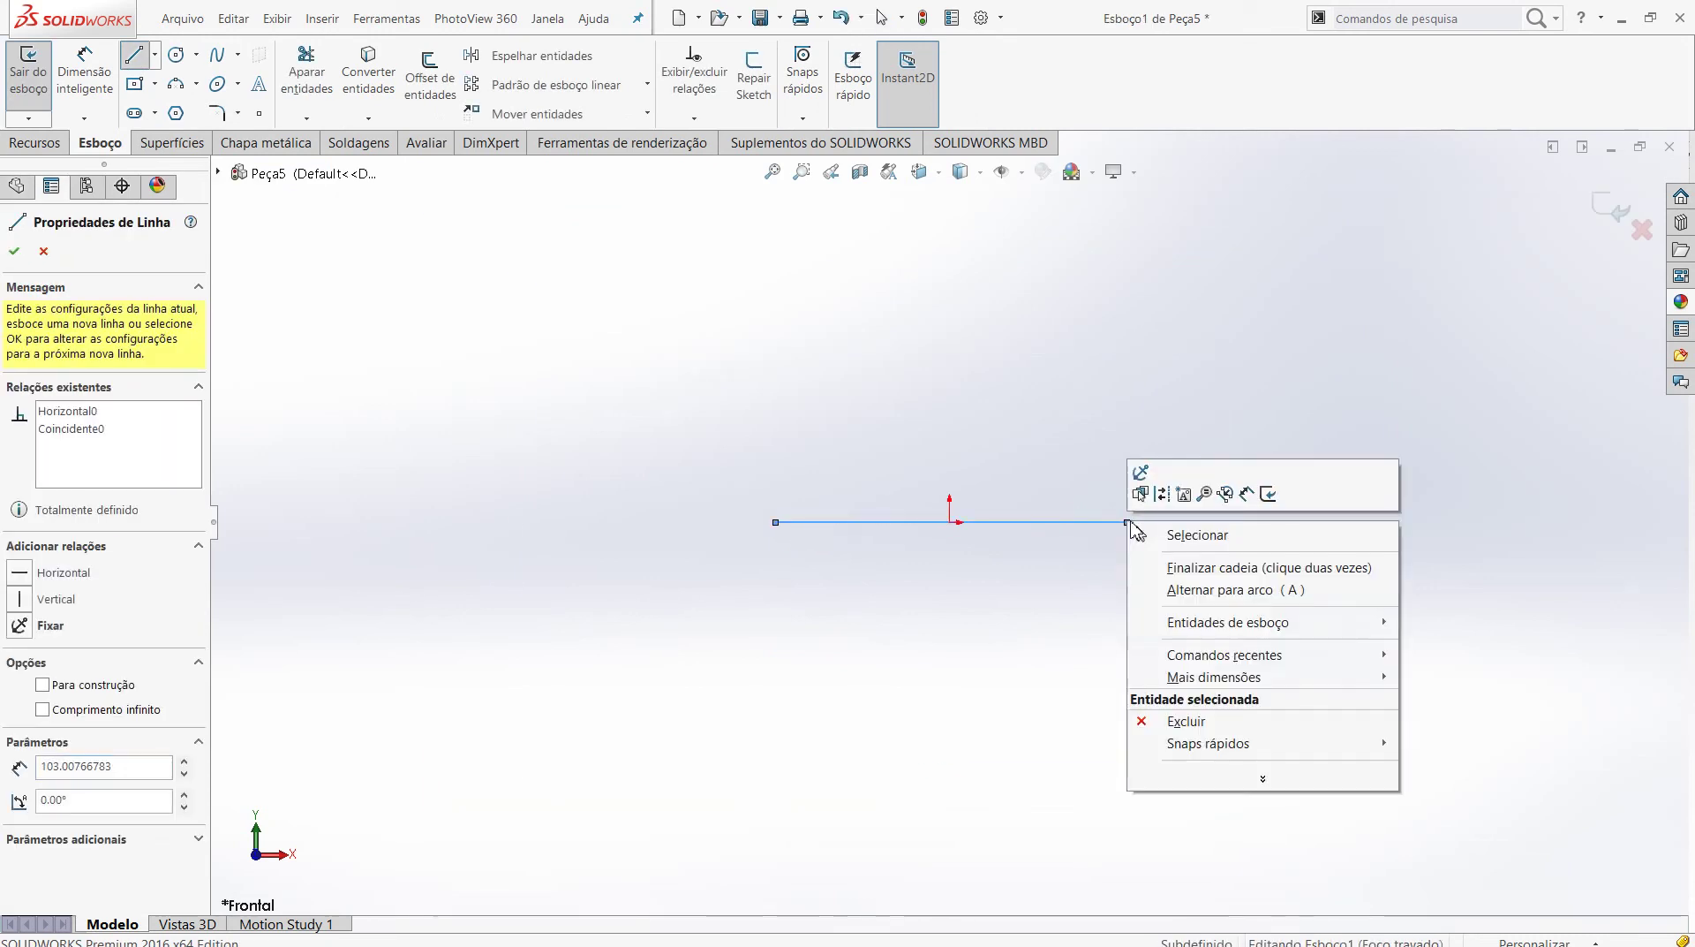
click(1174, 534)
- Draw the left stepped tab rising from the base line's midpoint and closing back onto it
click(135, 56)
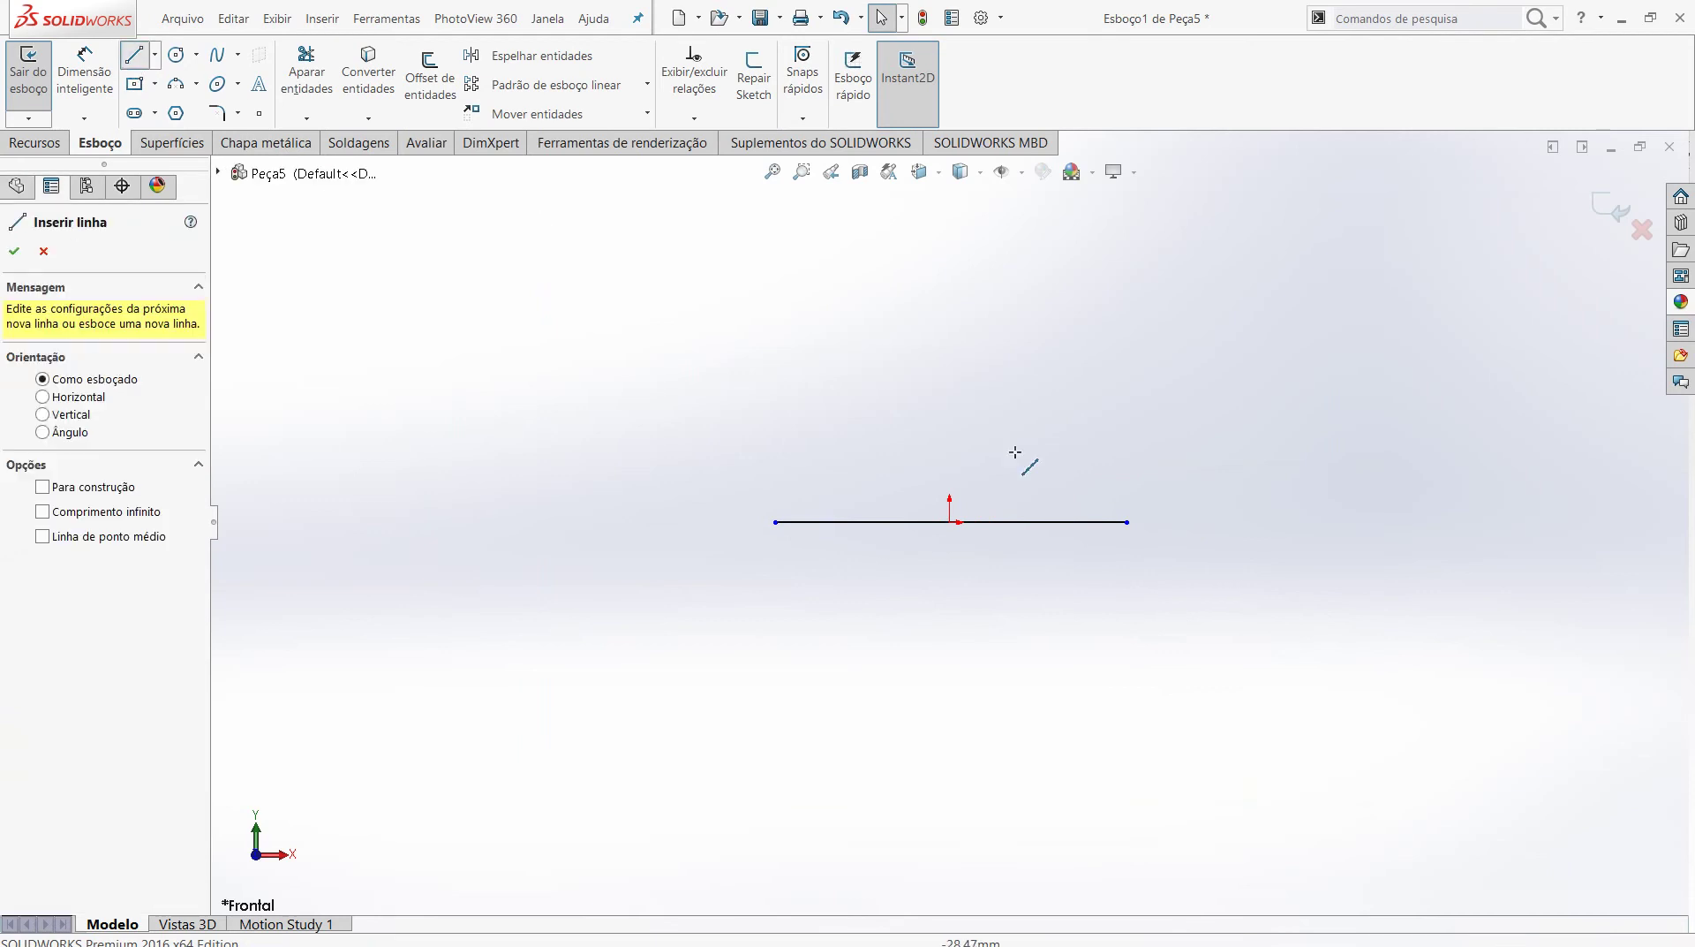
click(951, 522)
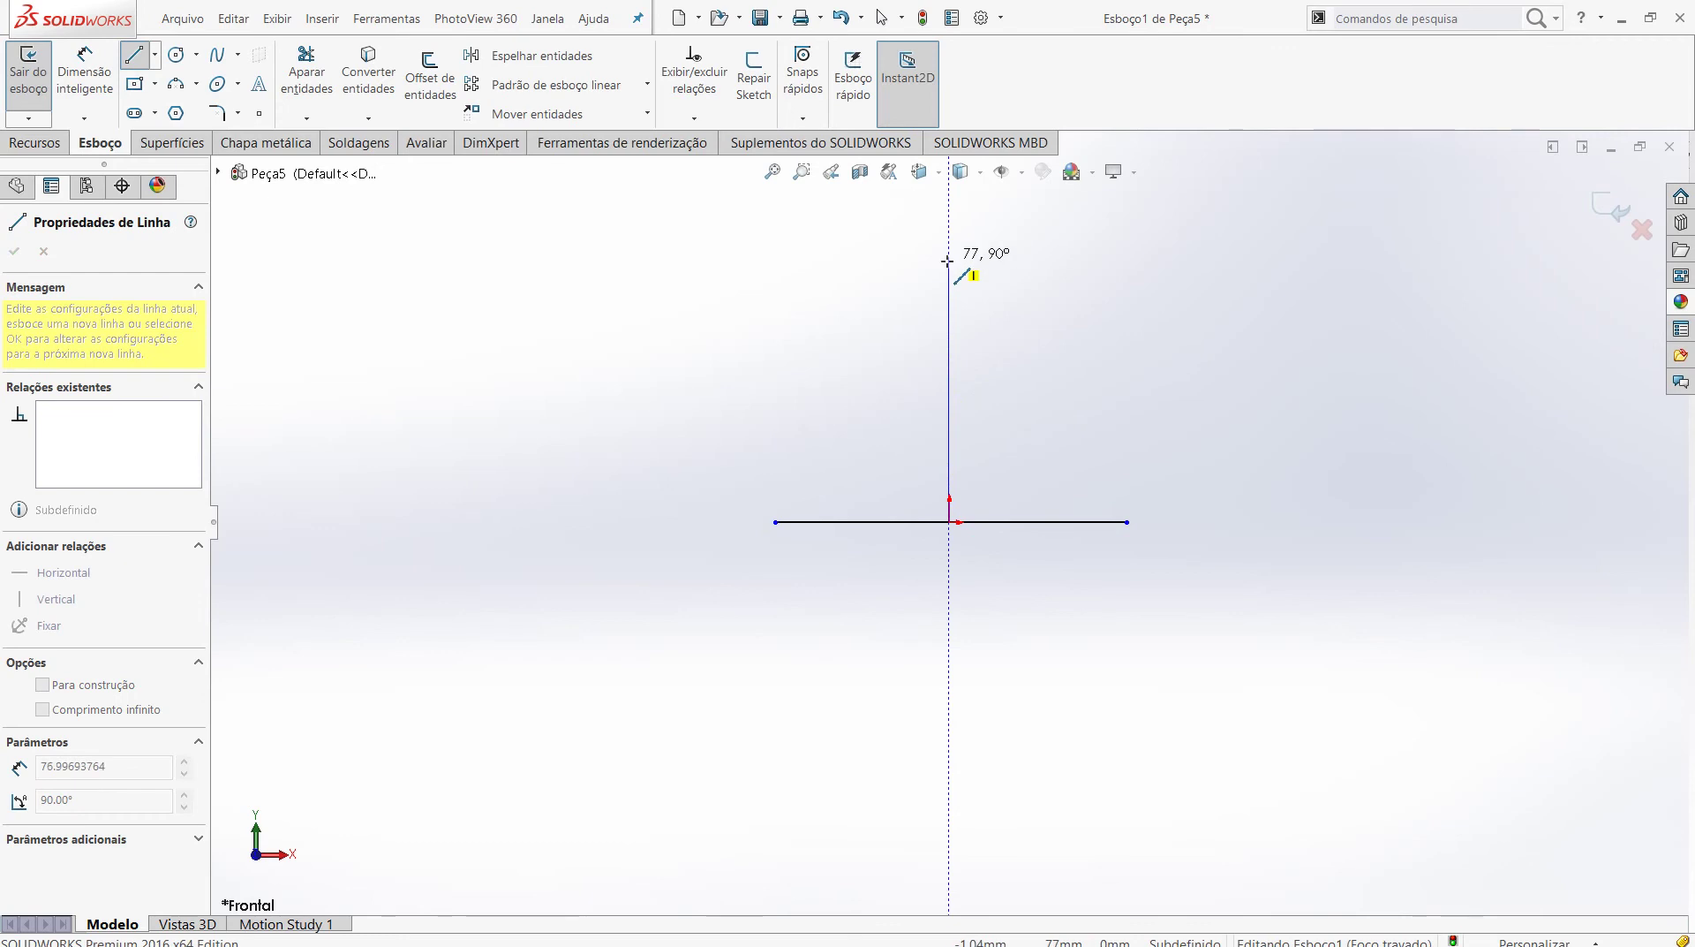
click(952, 396)
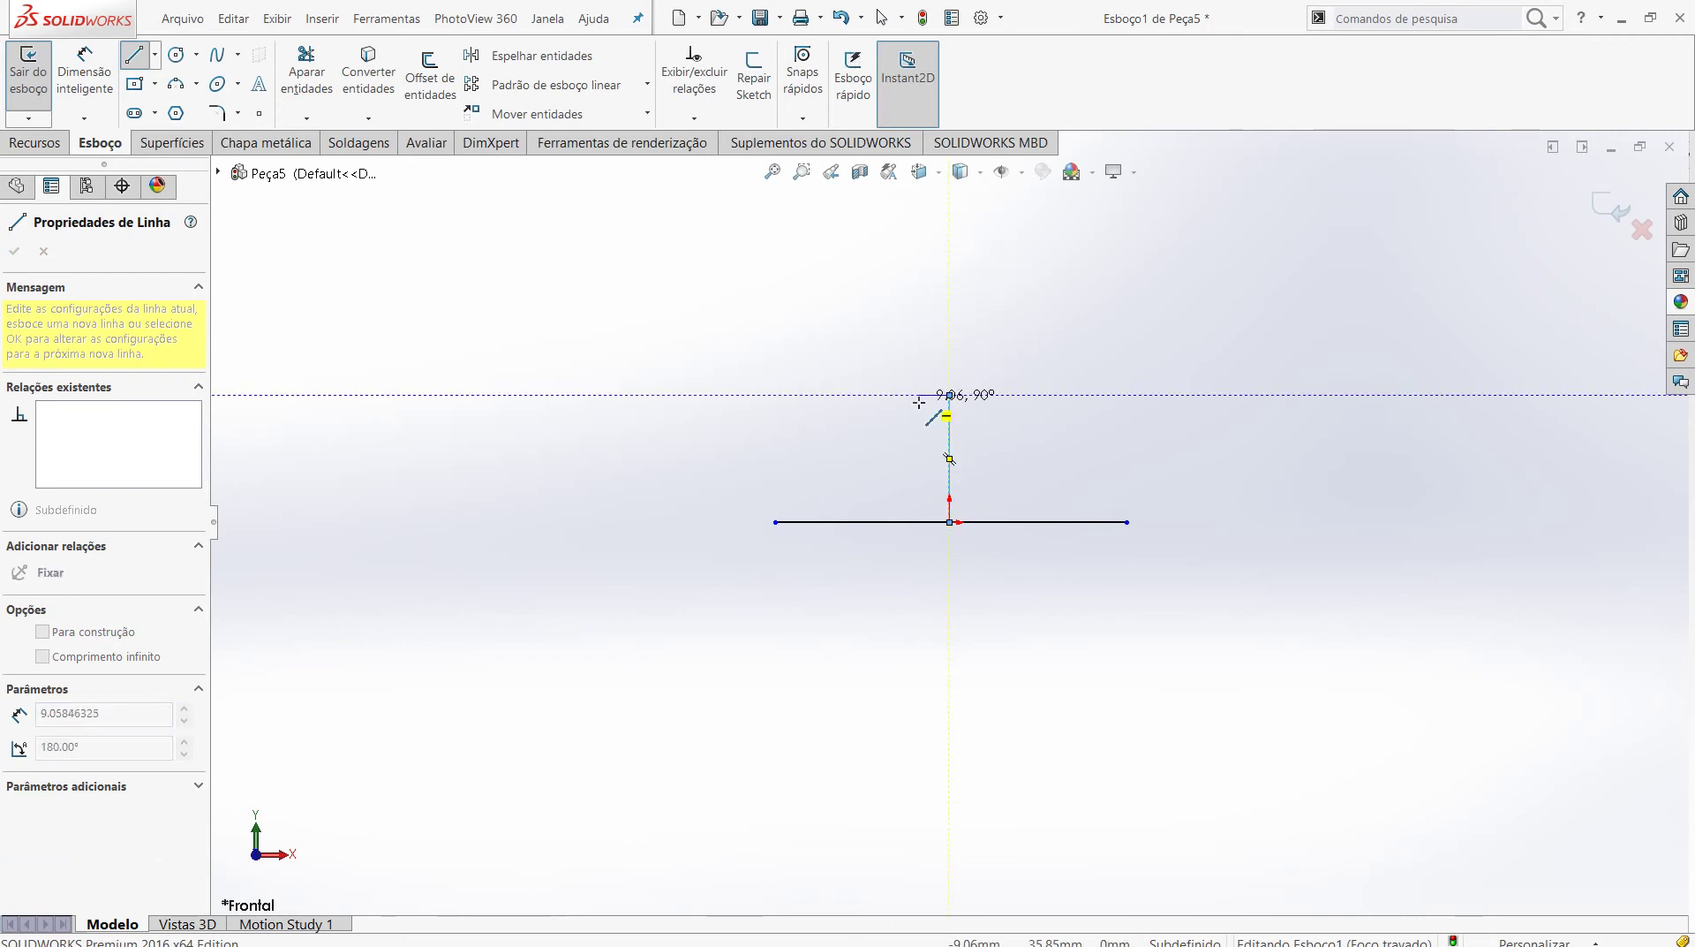
click(908, 396)
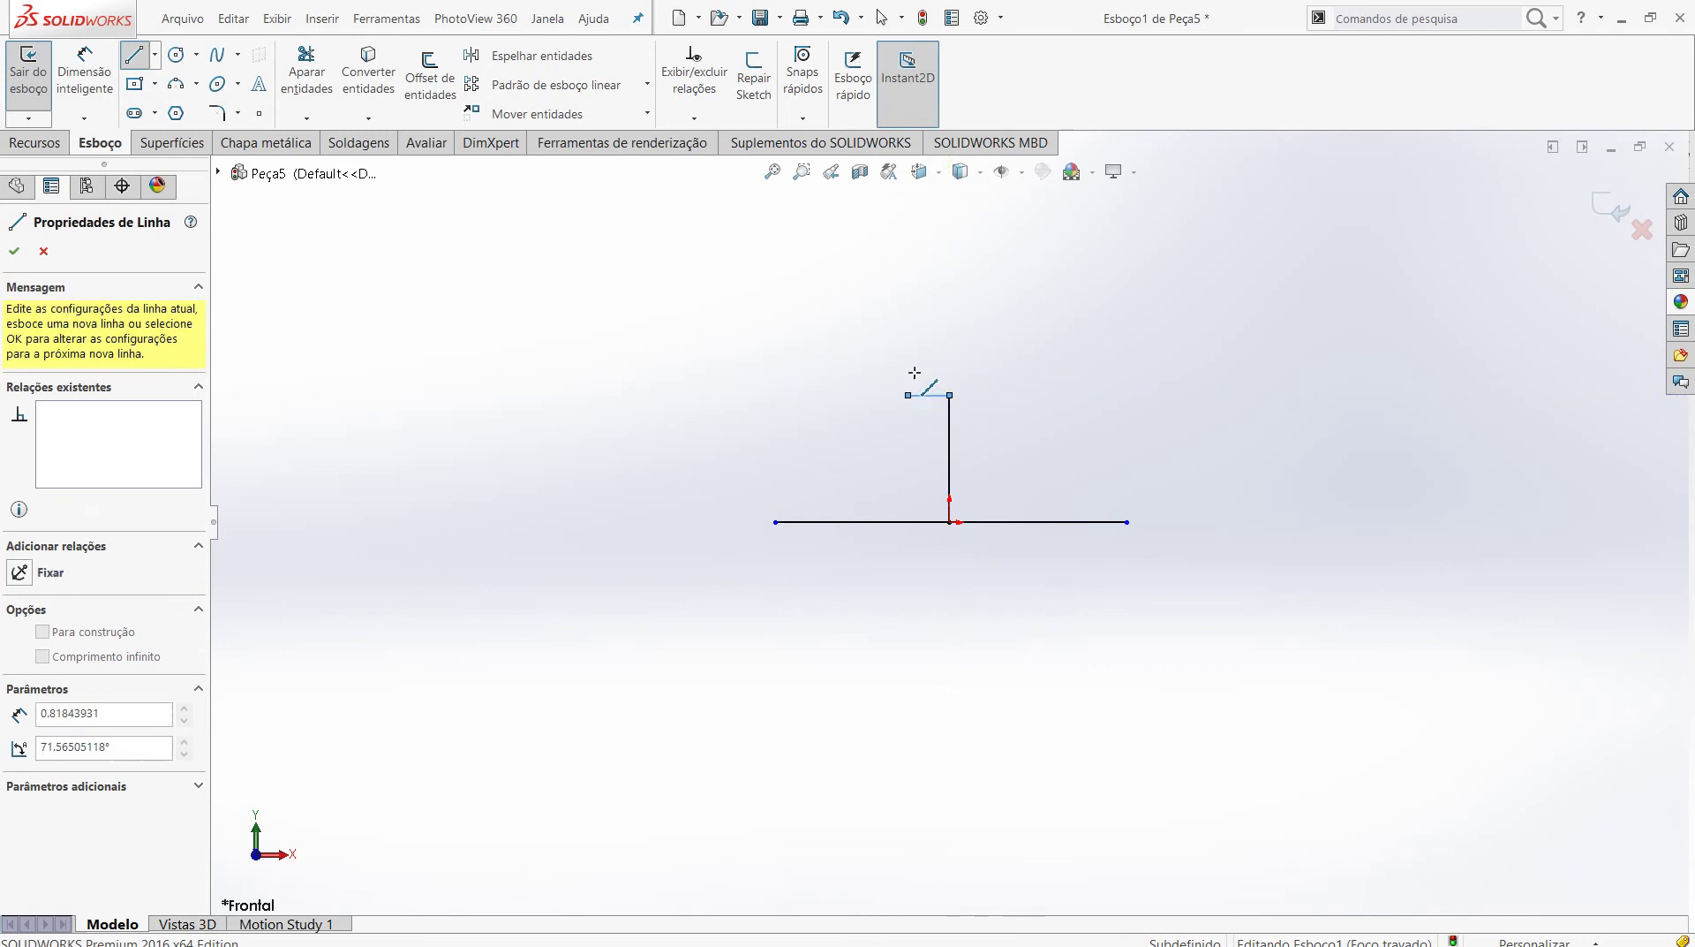
click(907, 323)
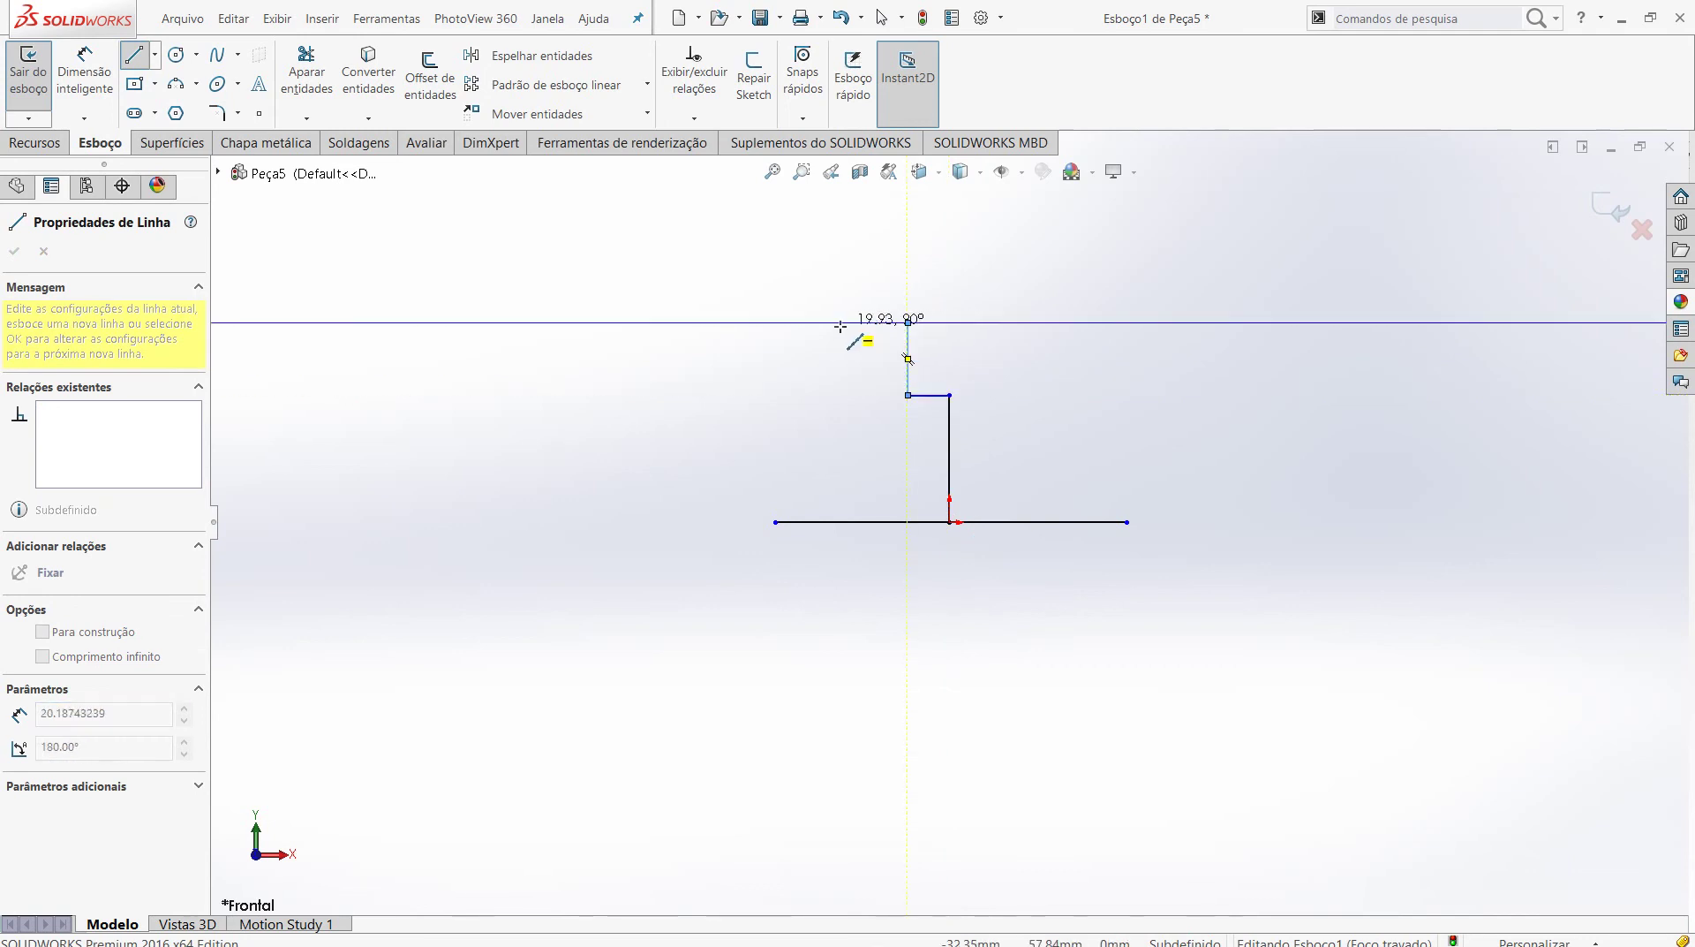
click(836, 322)
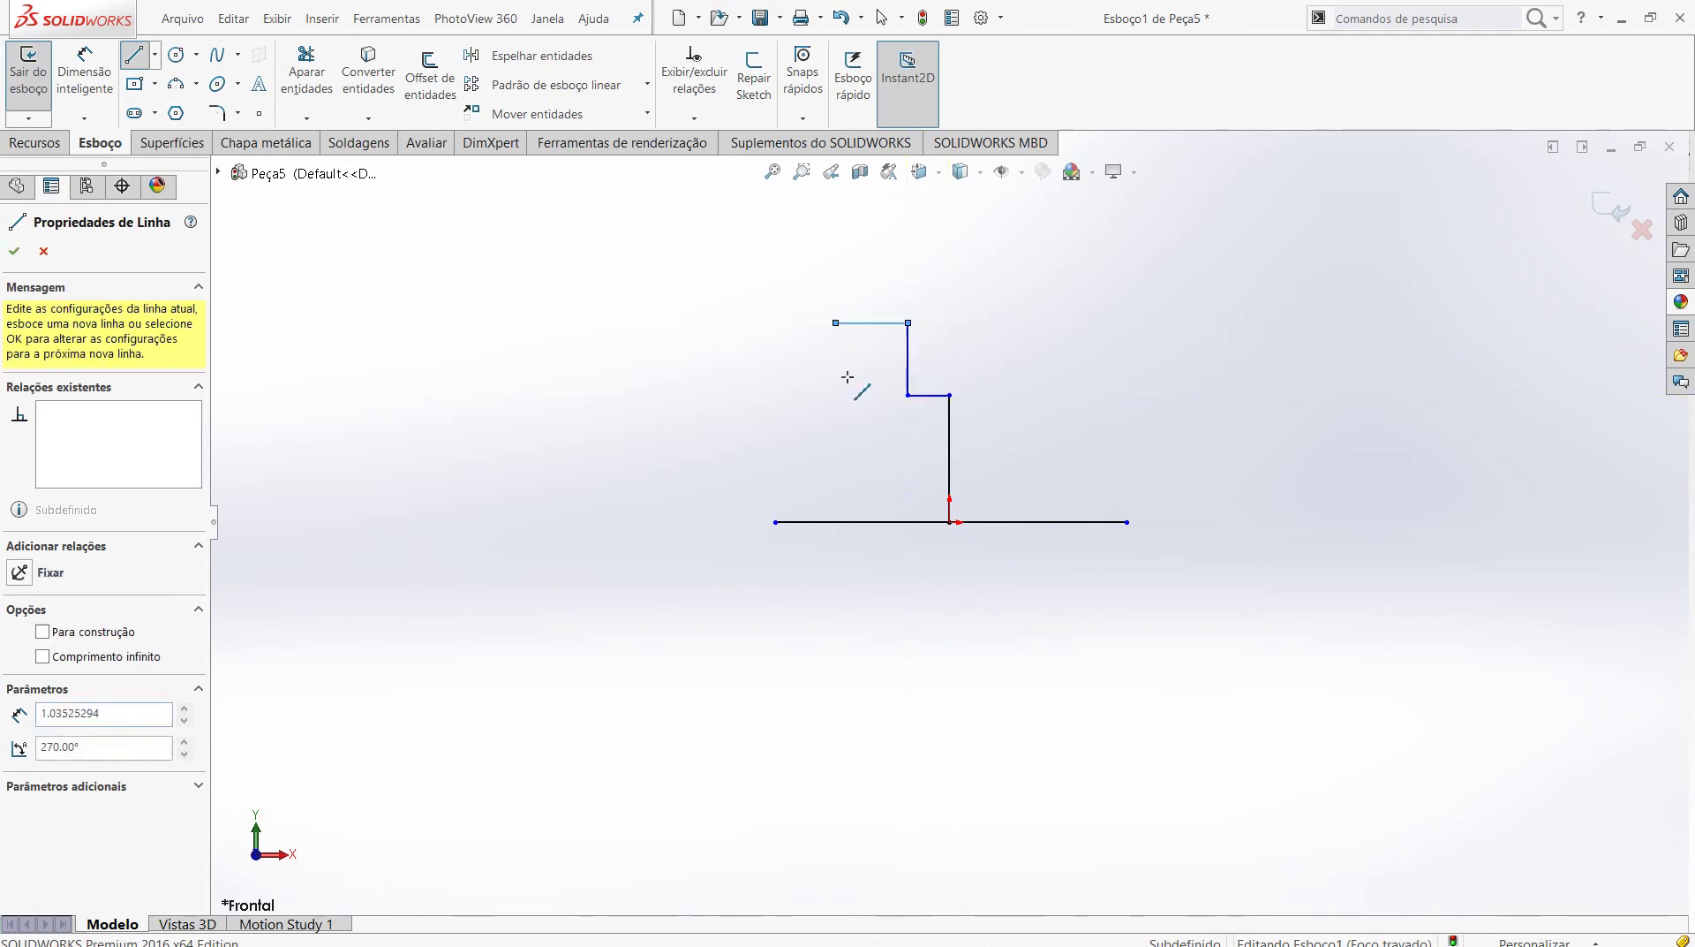
click(835, 522)
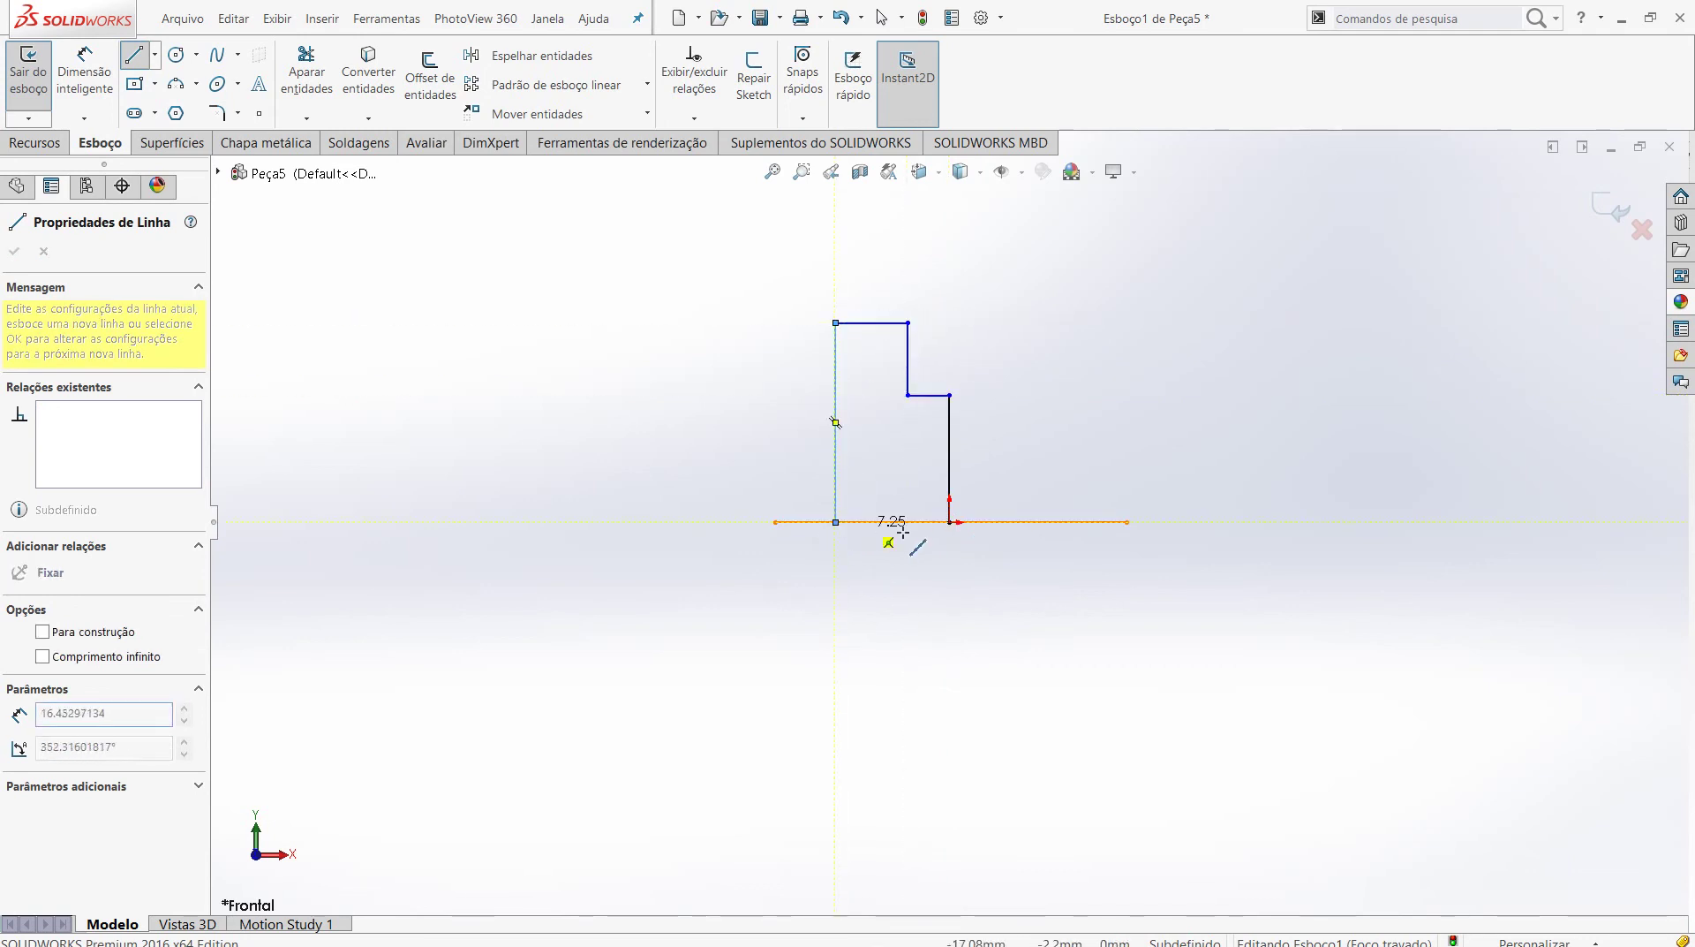
right_click(948, 522)
click(1016, 526)
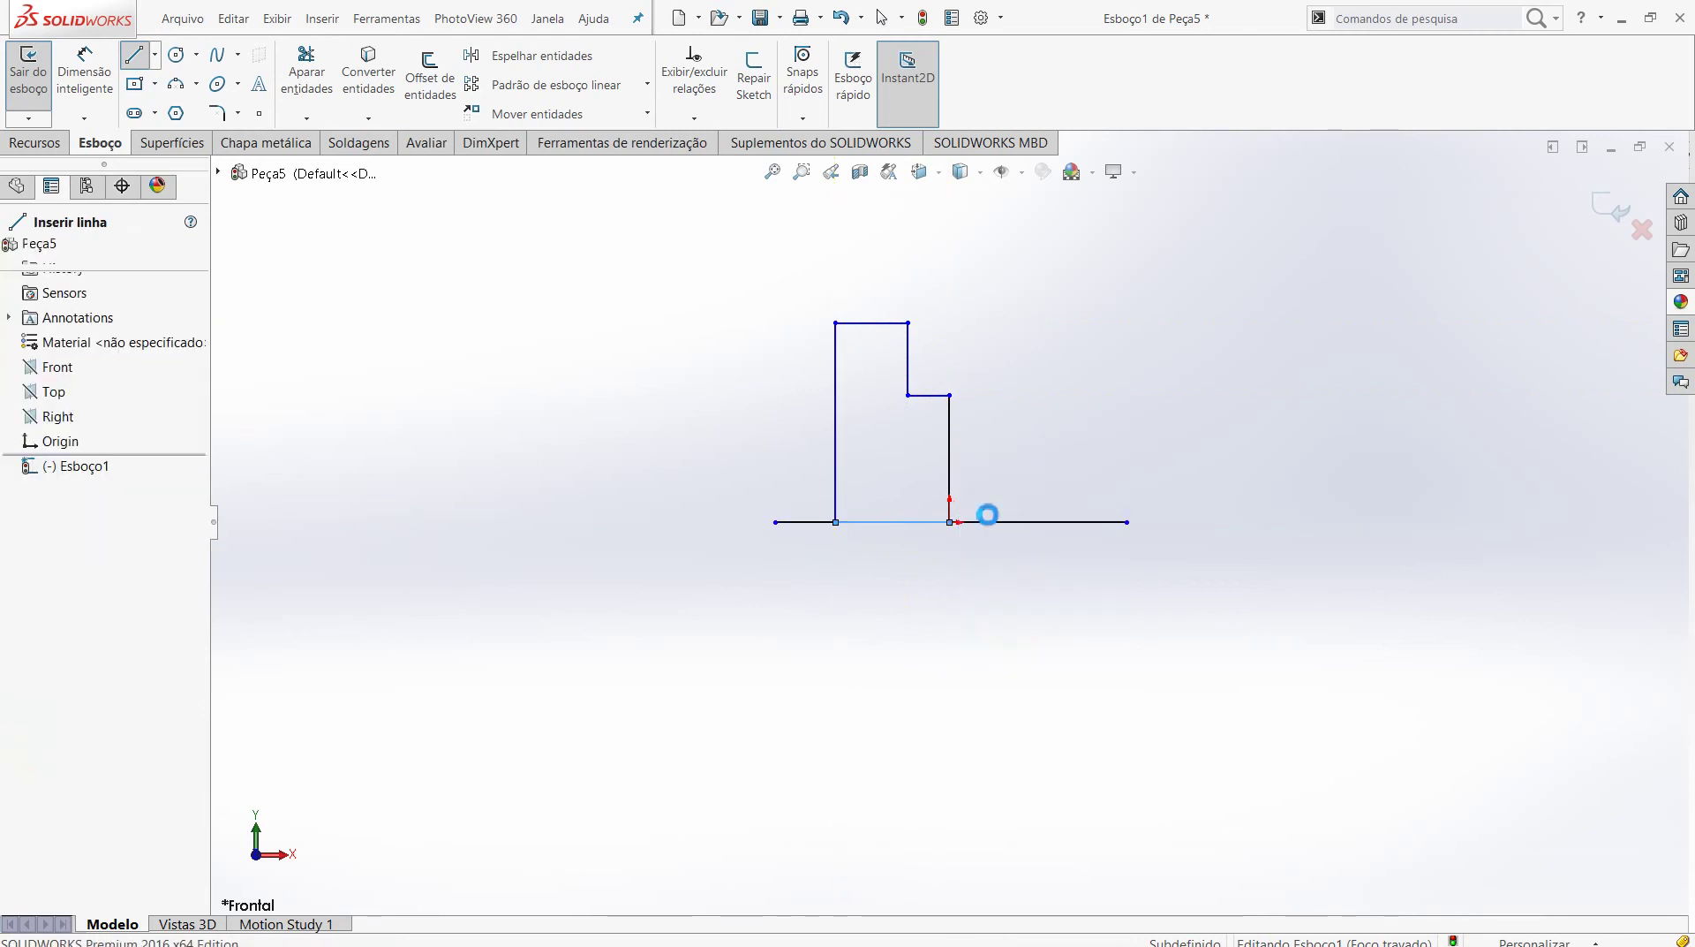
scroll(981, 459, down, 2)
scroll(981, 471, up, 1)
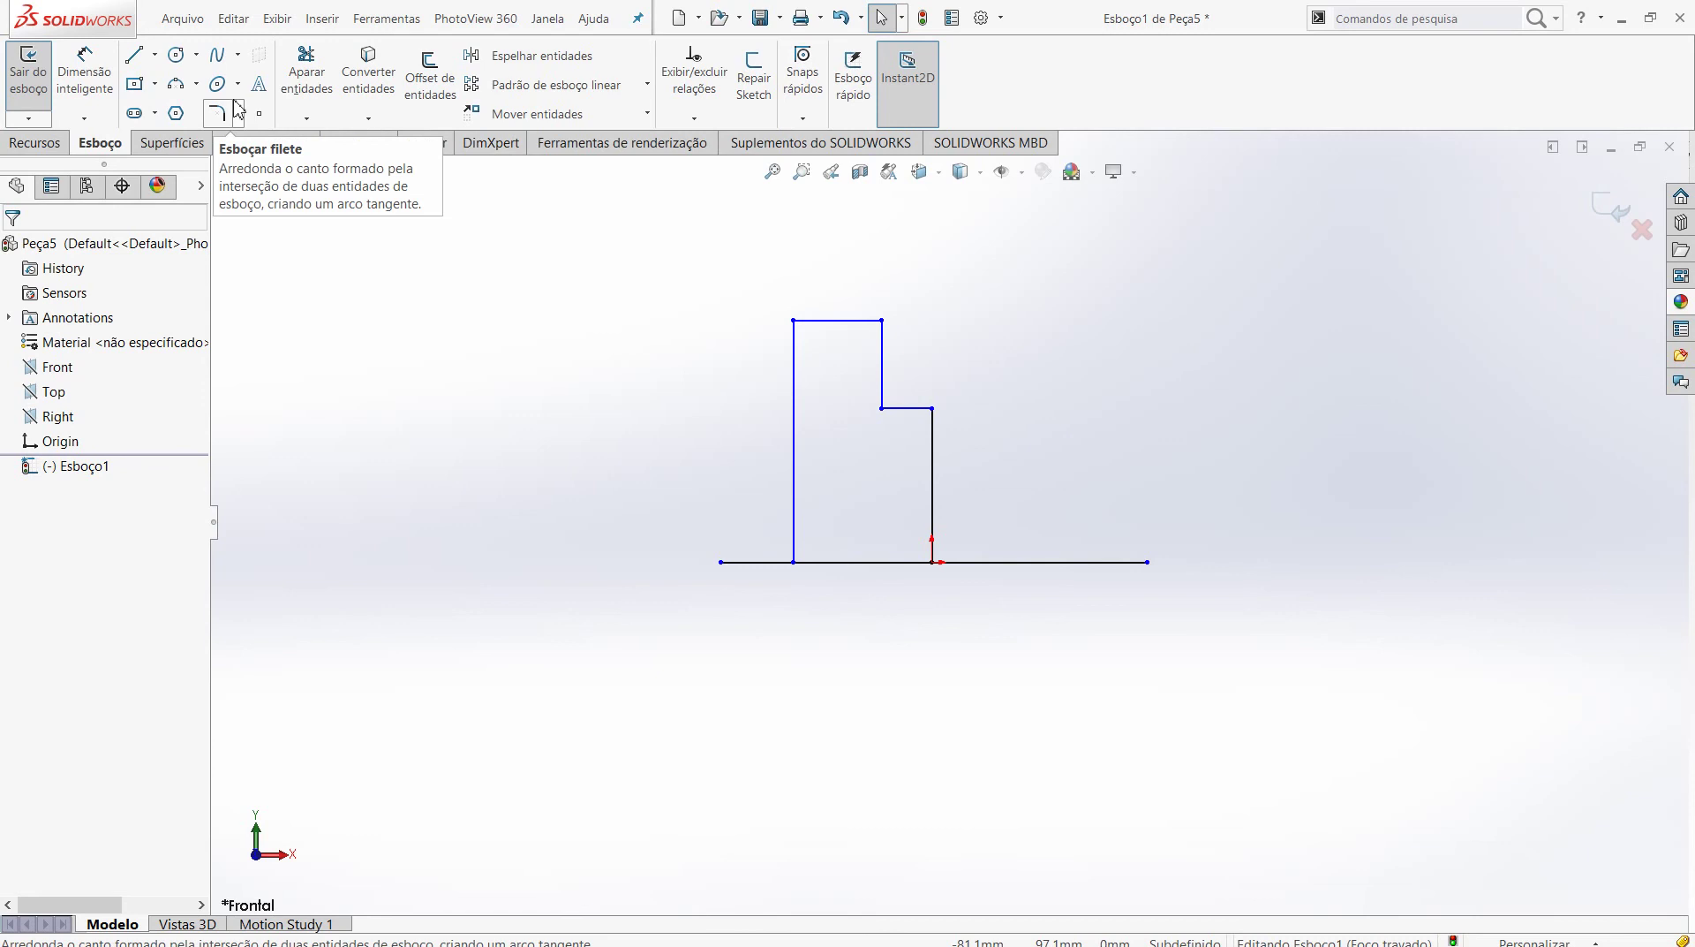
- Draw the right stepped tab from the step corner down past the base line
click(135, 55)
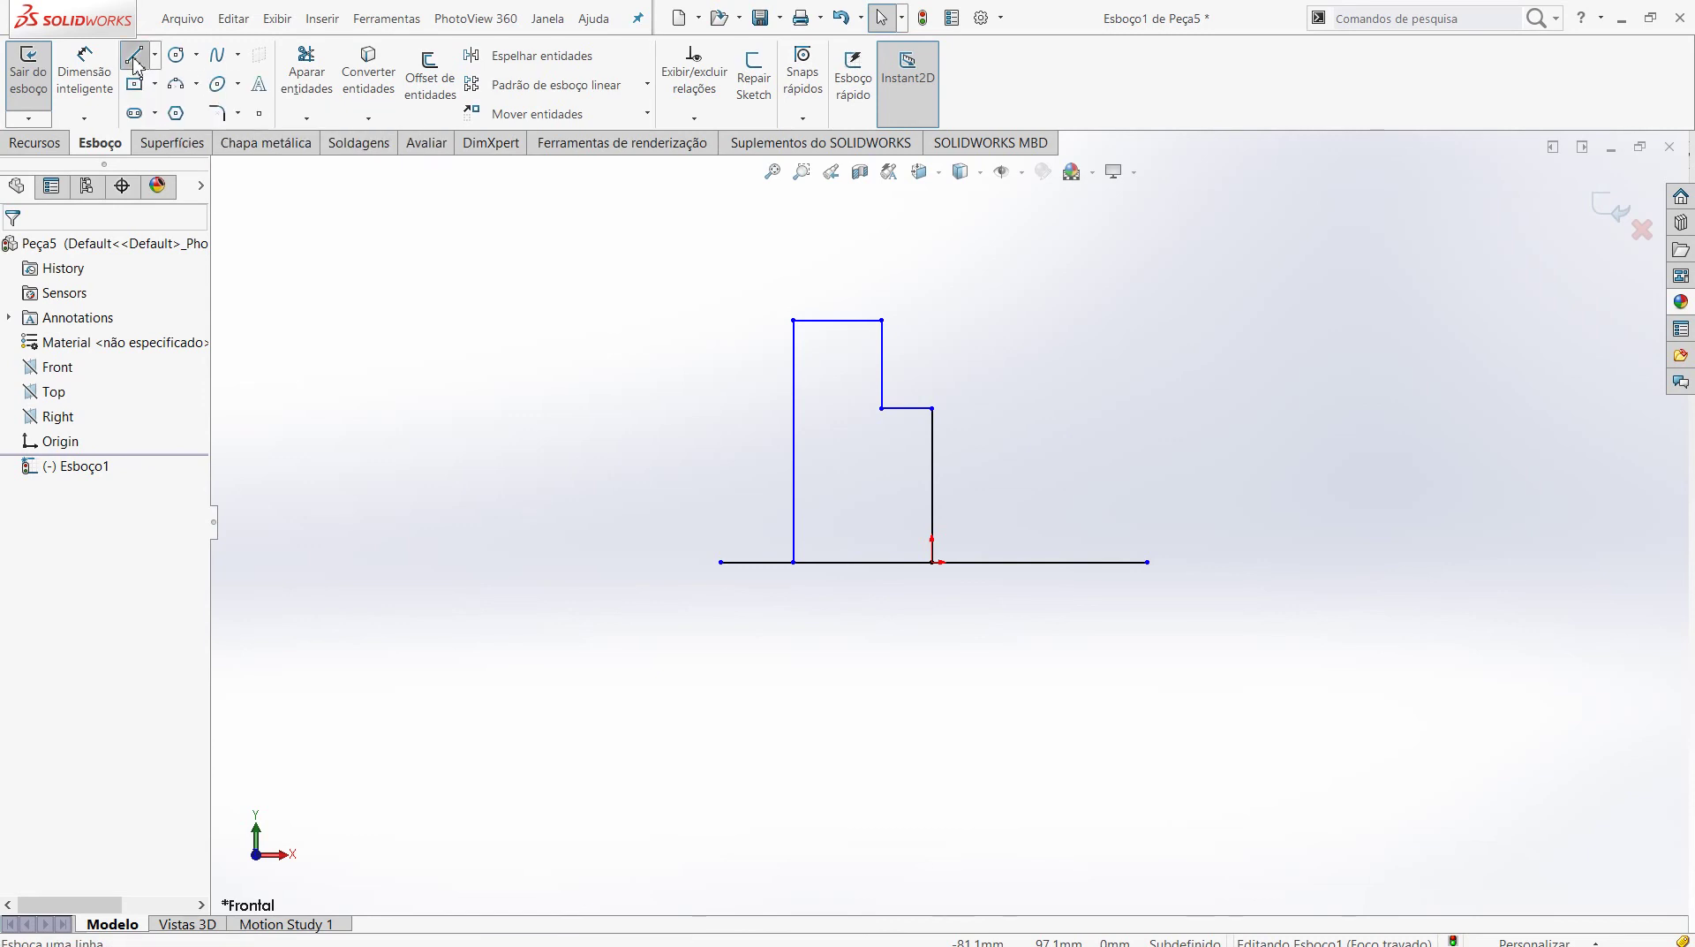
click(934, 408)
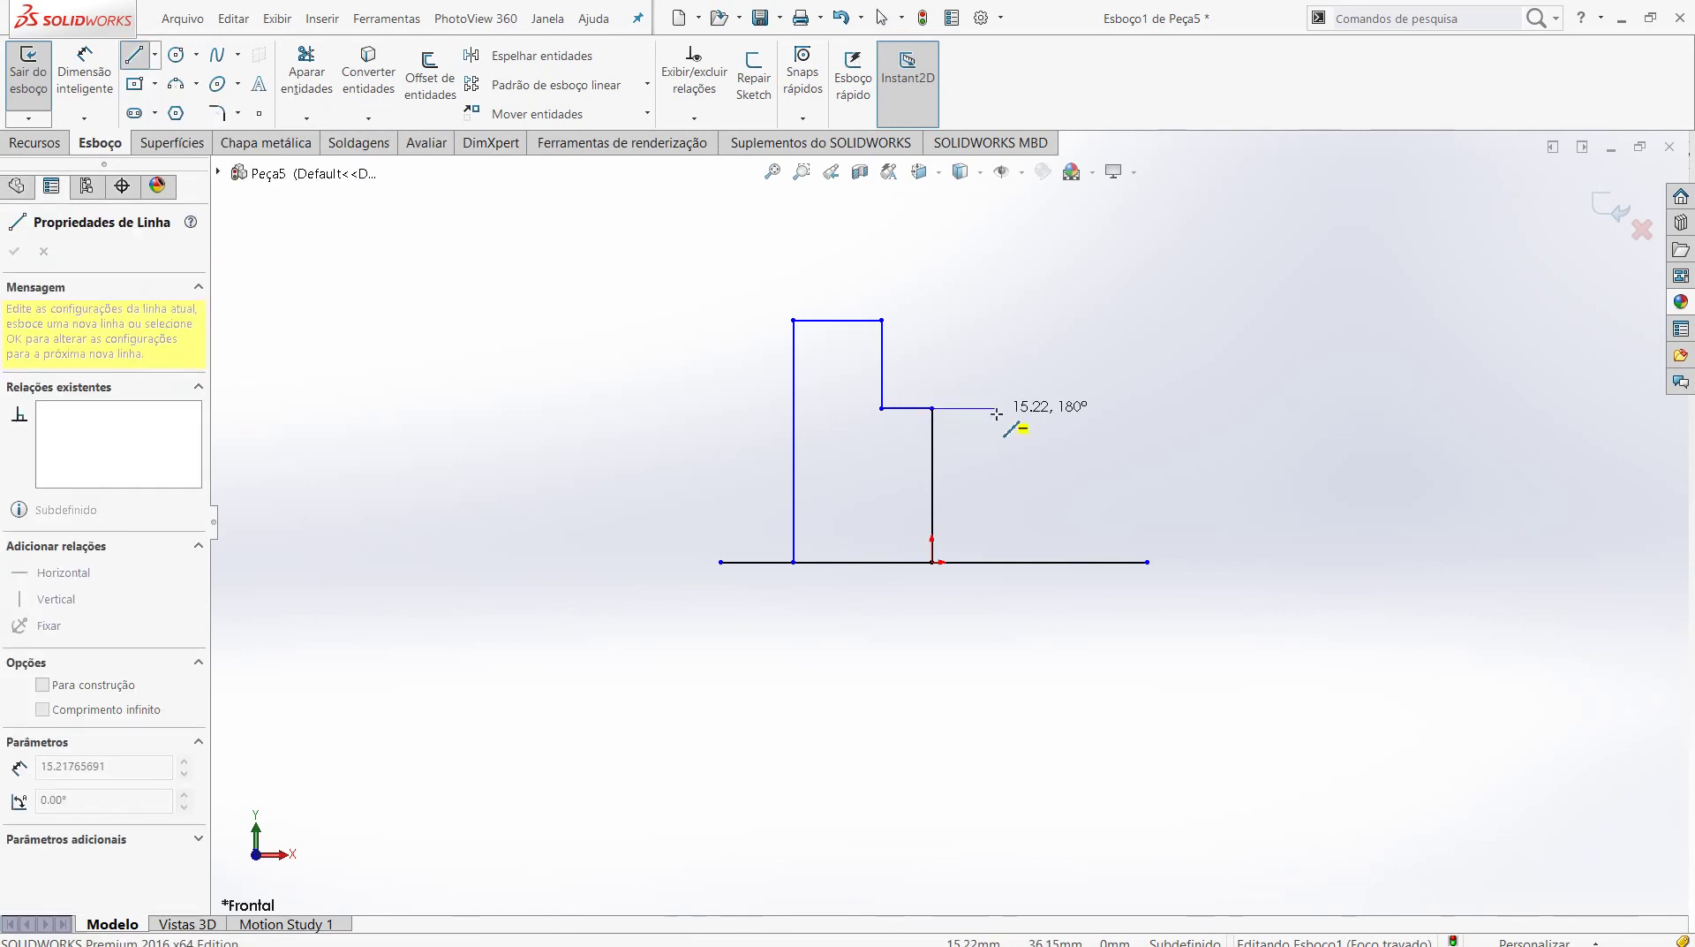
click(1000, 408)
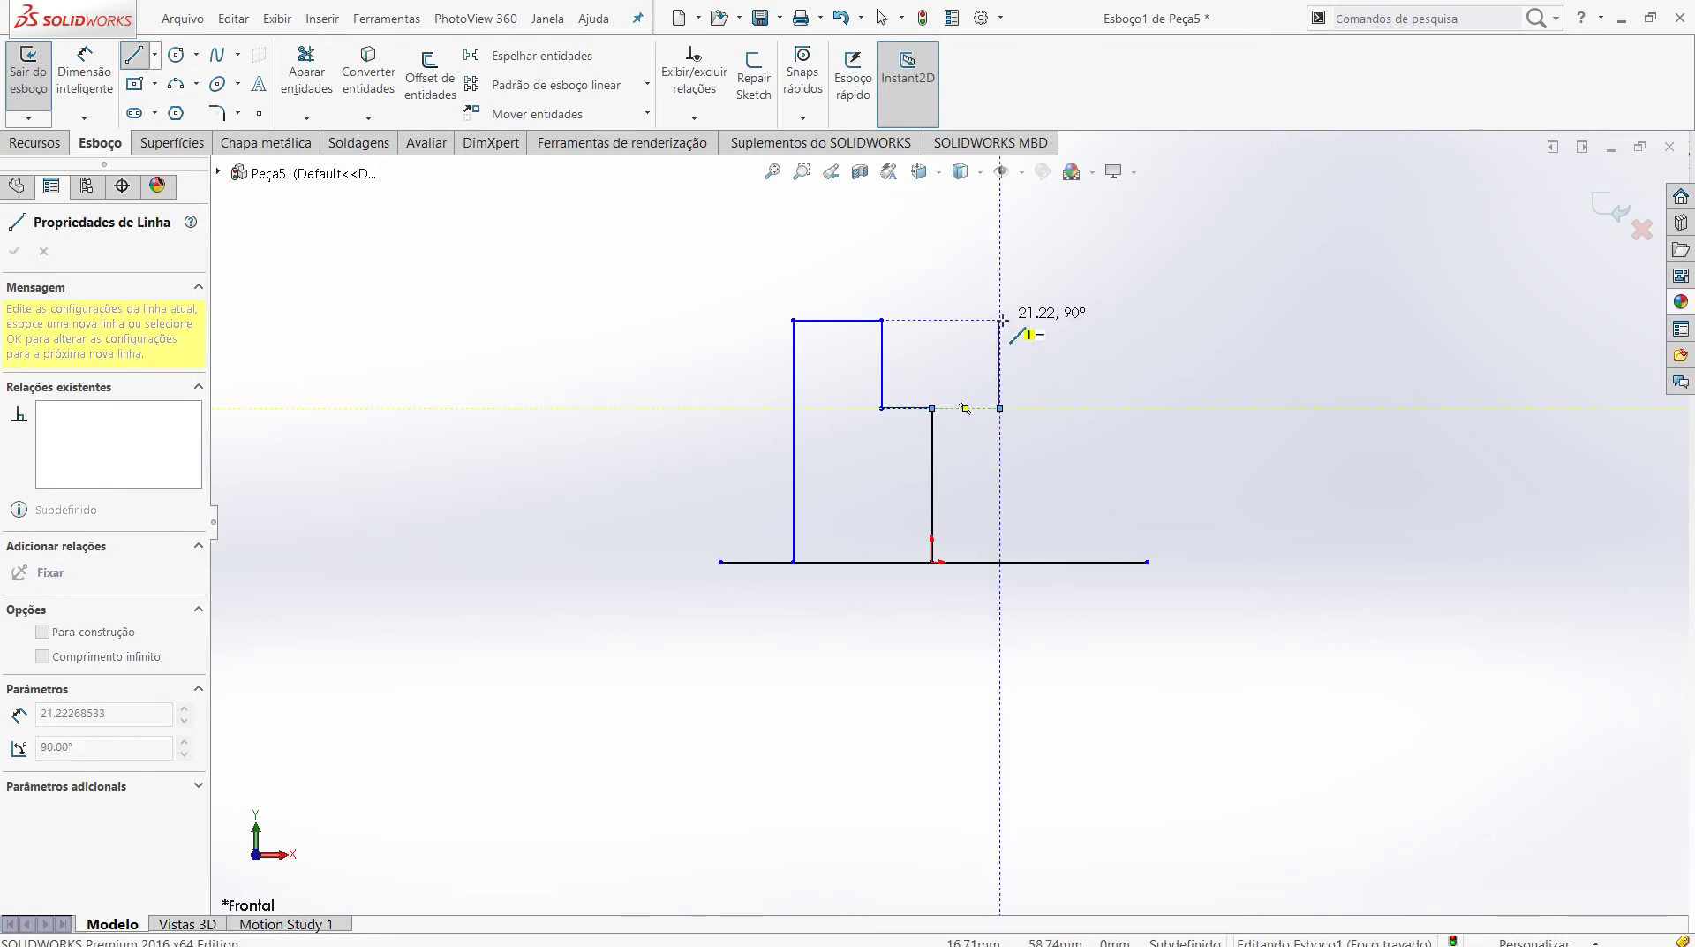
click(1001, 320)
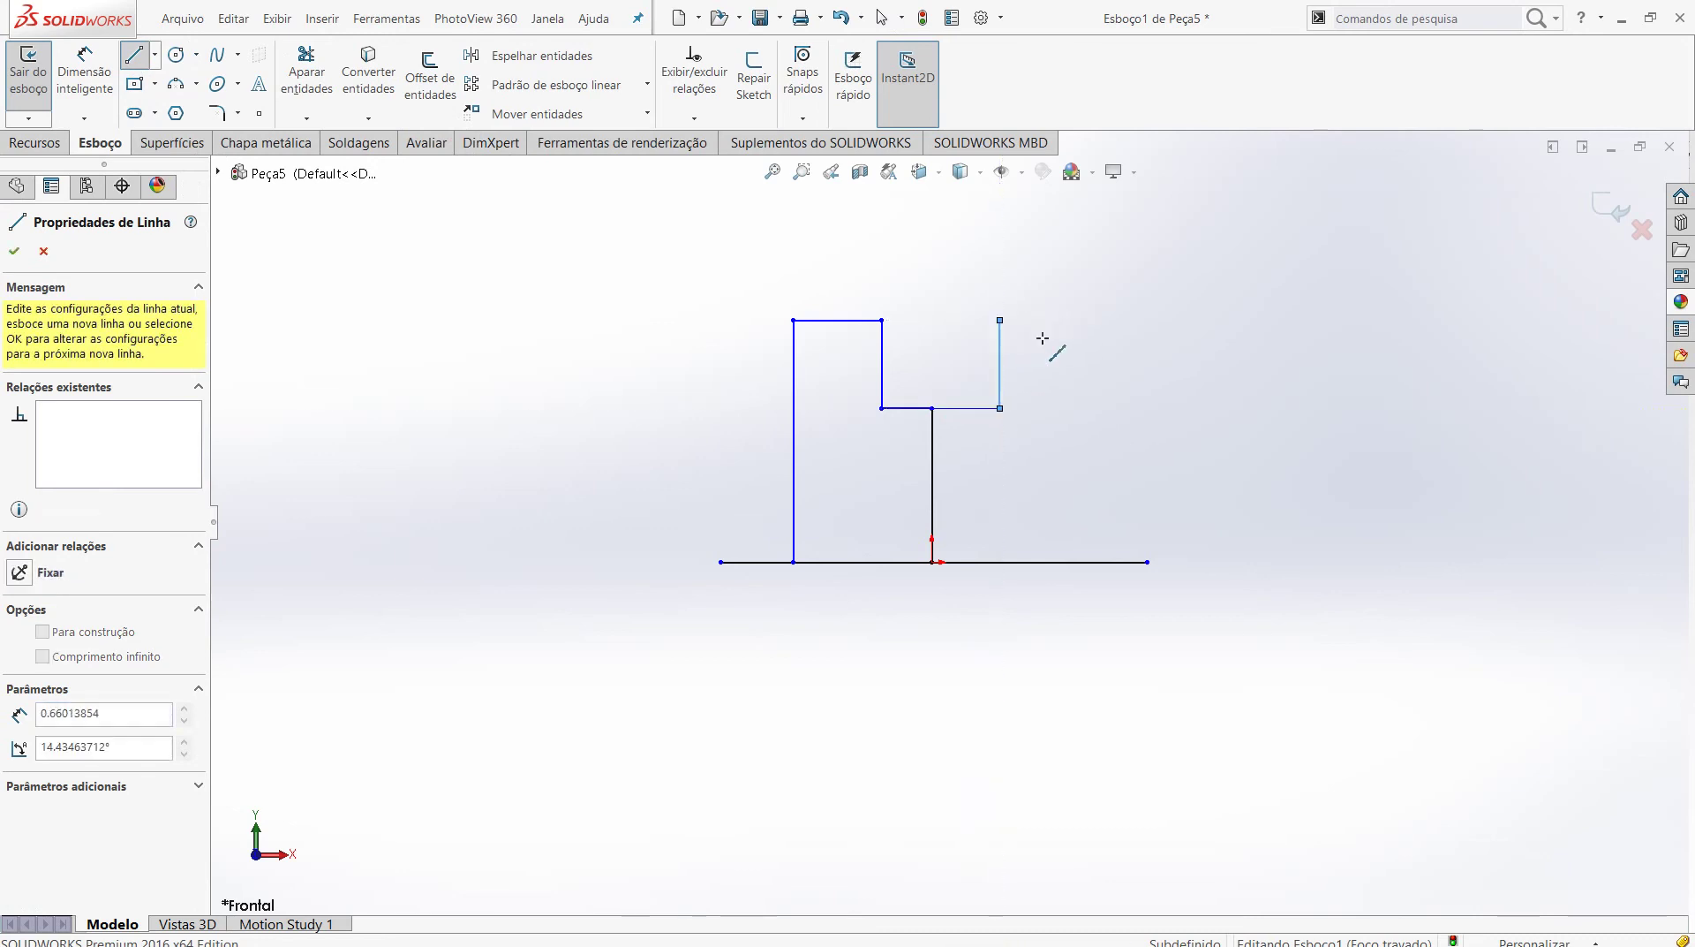
click(1094, 320)
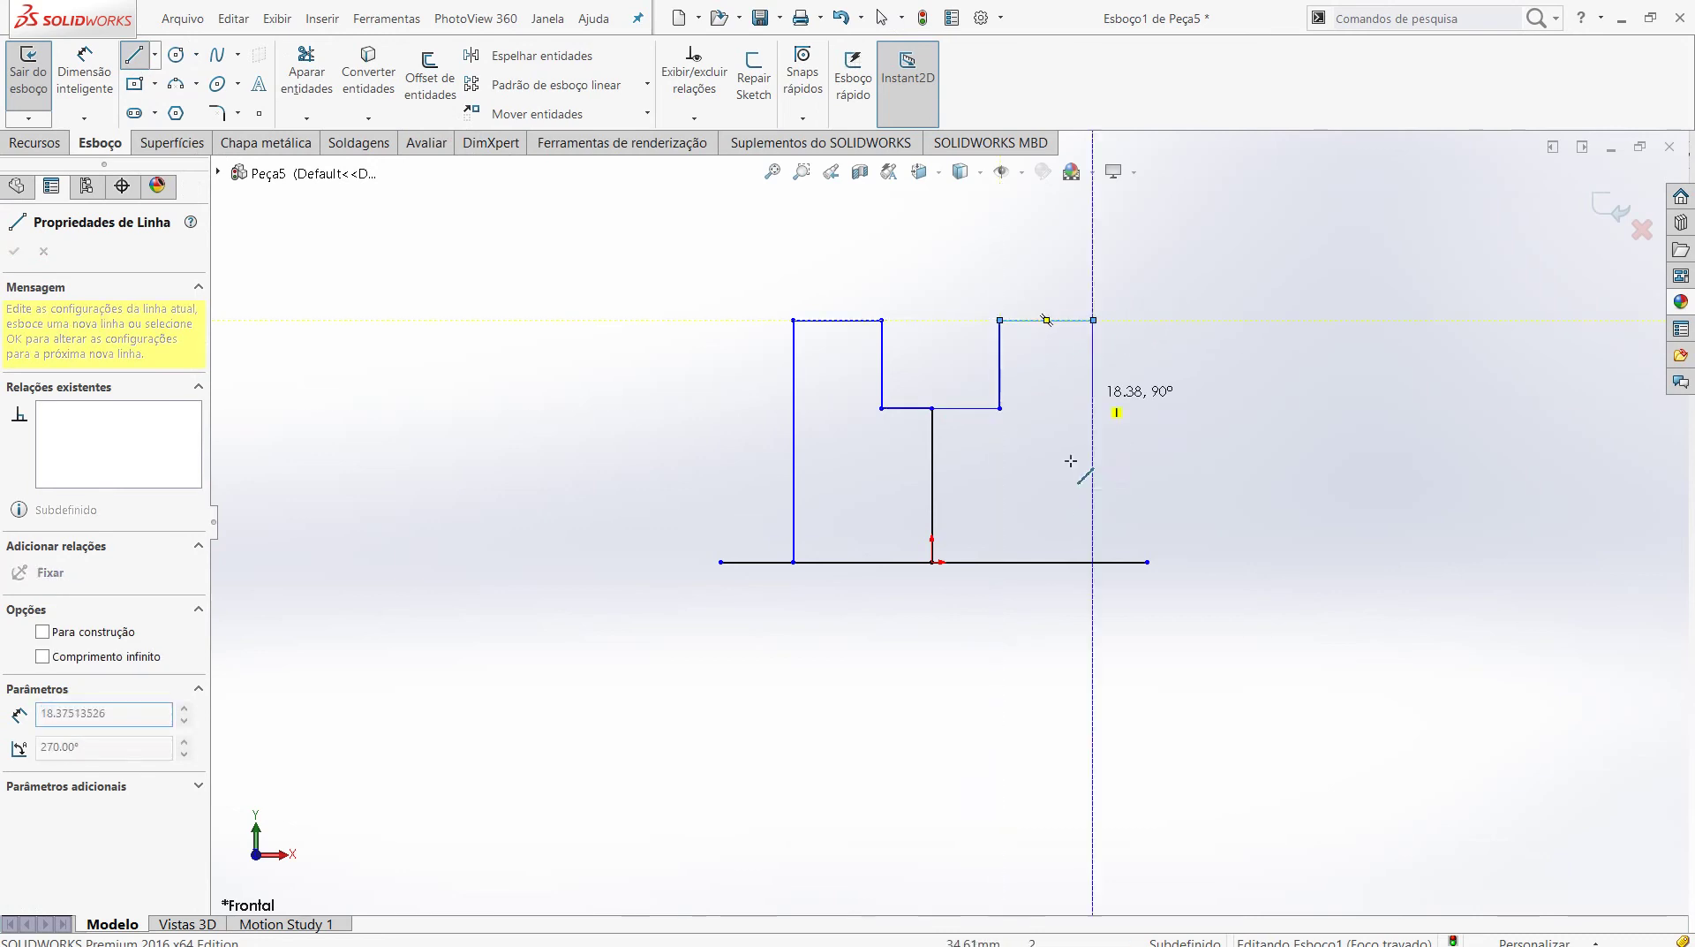
click(1093, 561)
right_click(1093, 562)
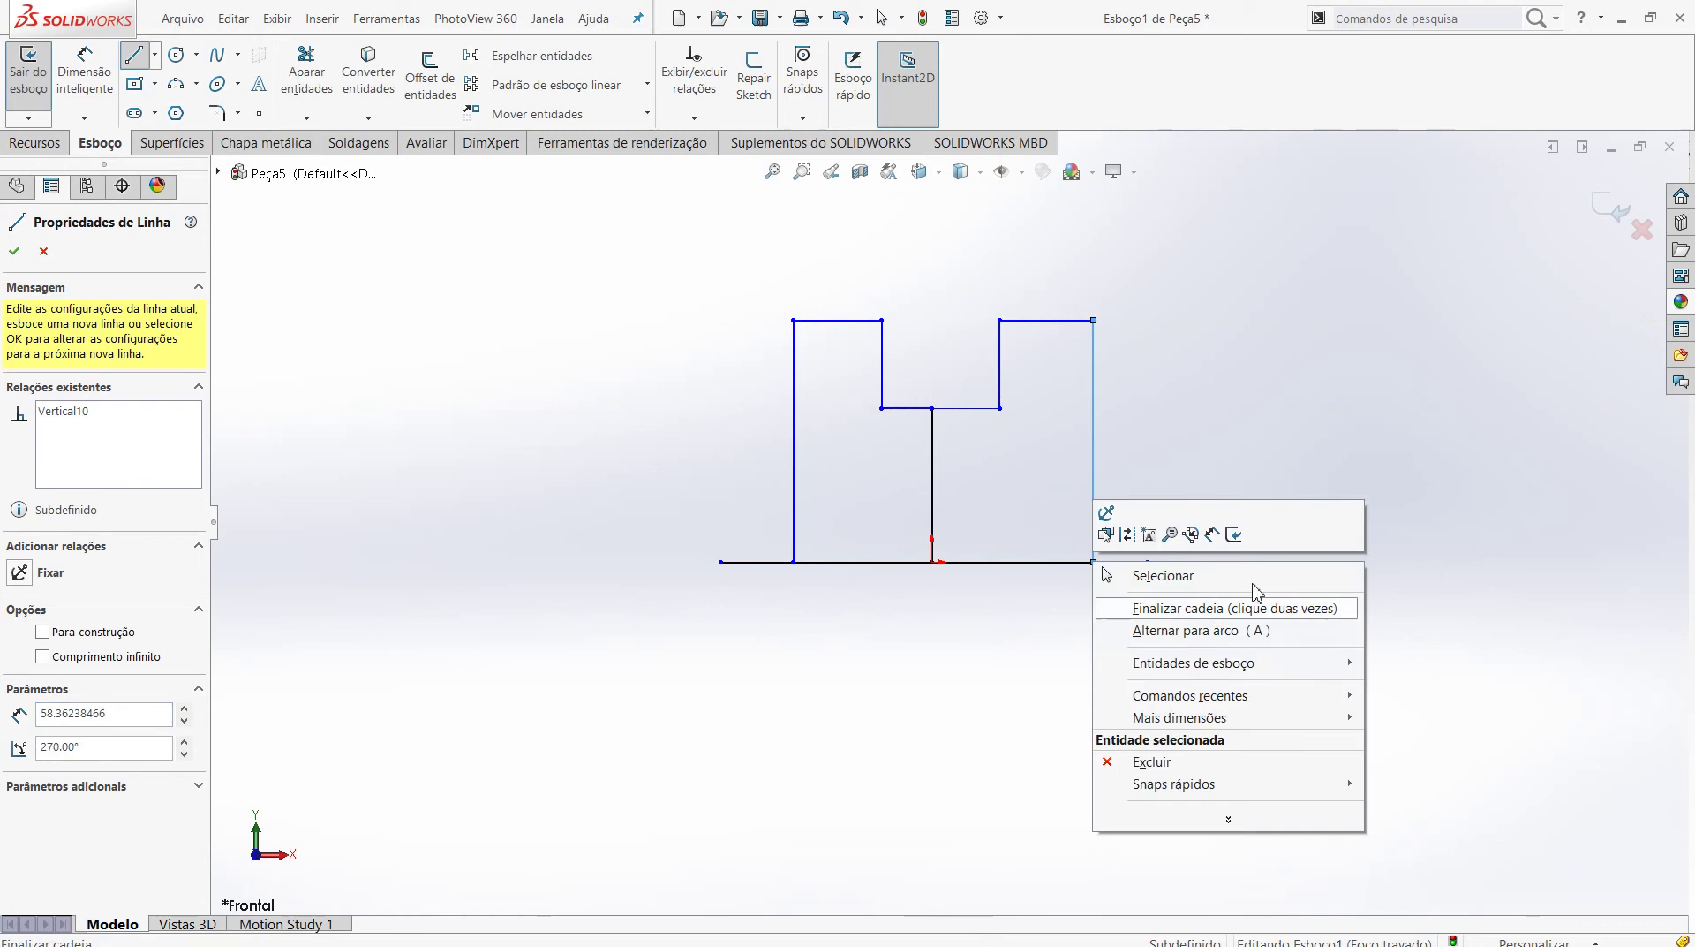
click(1208, 587)
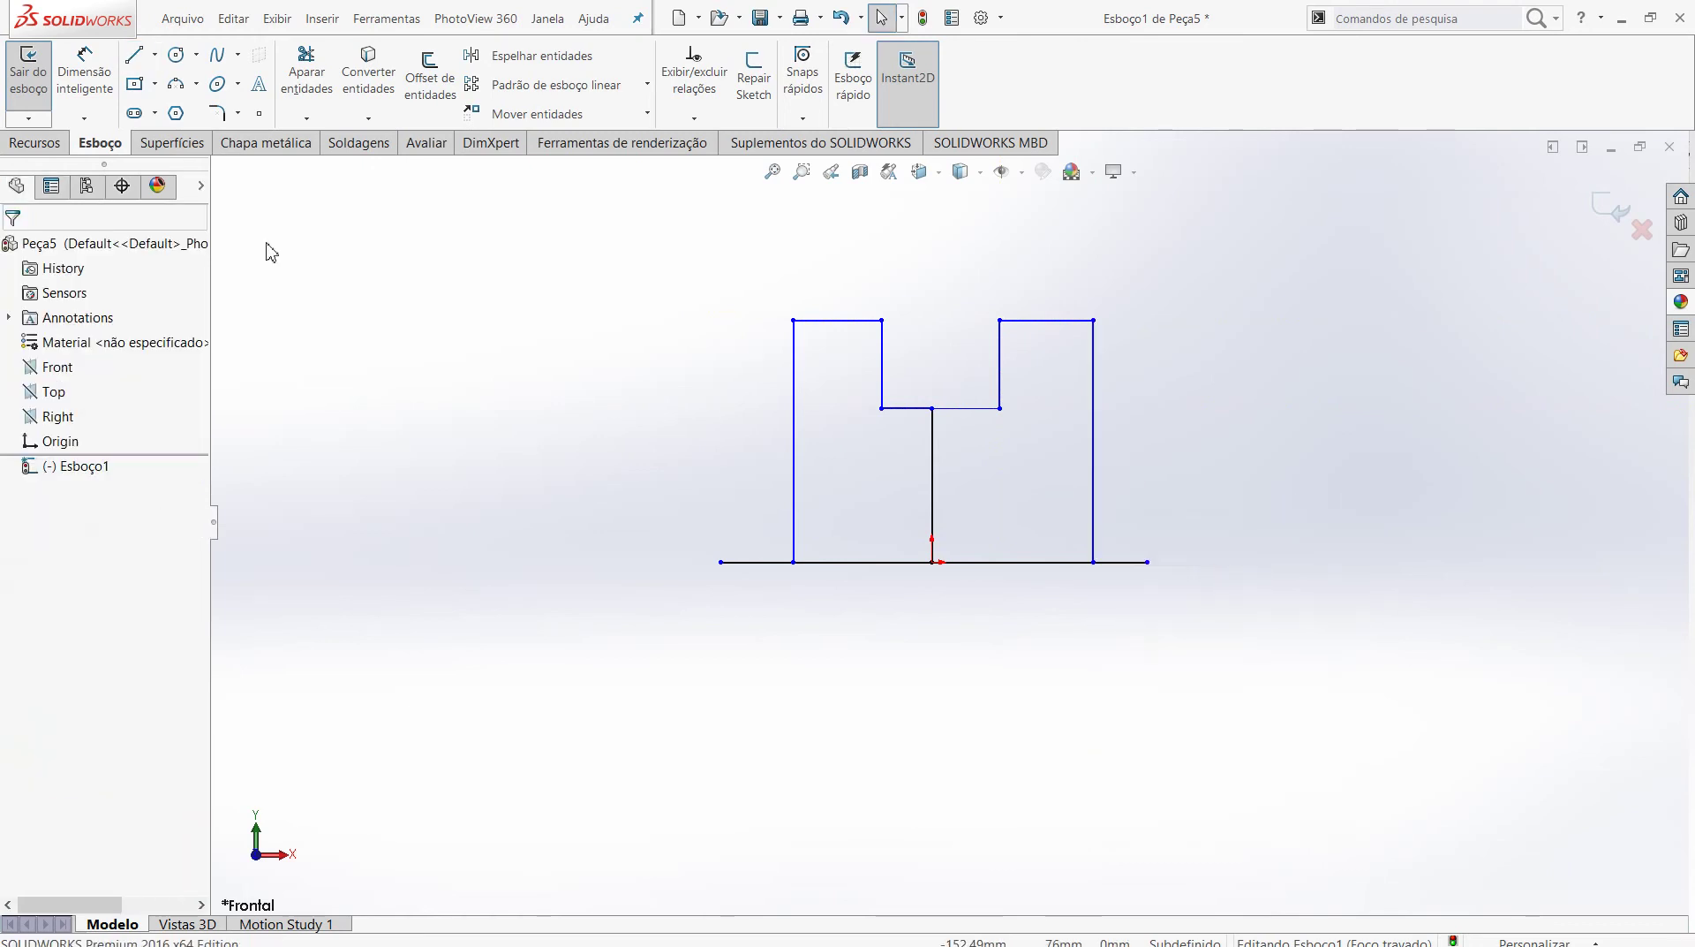
- Trim the base line's overhanging ends beyond the left and right corners
click(301, 73)
click(764, 562)
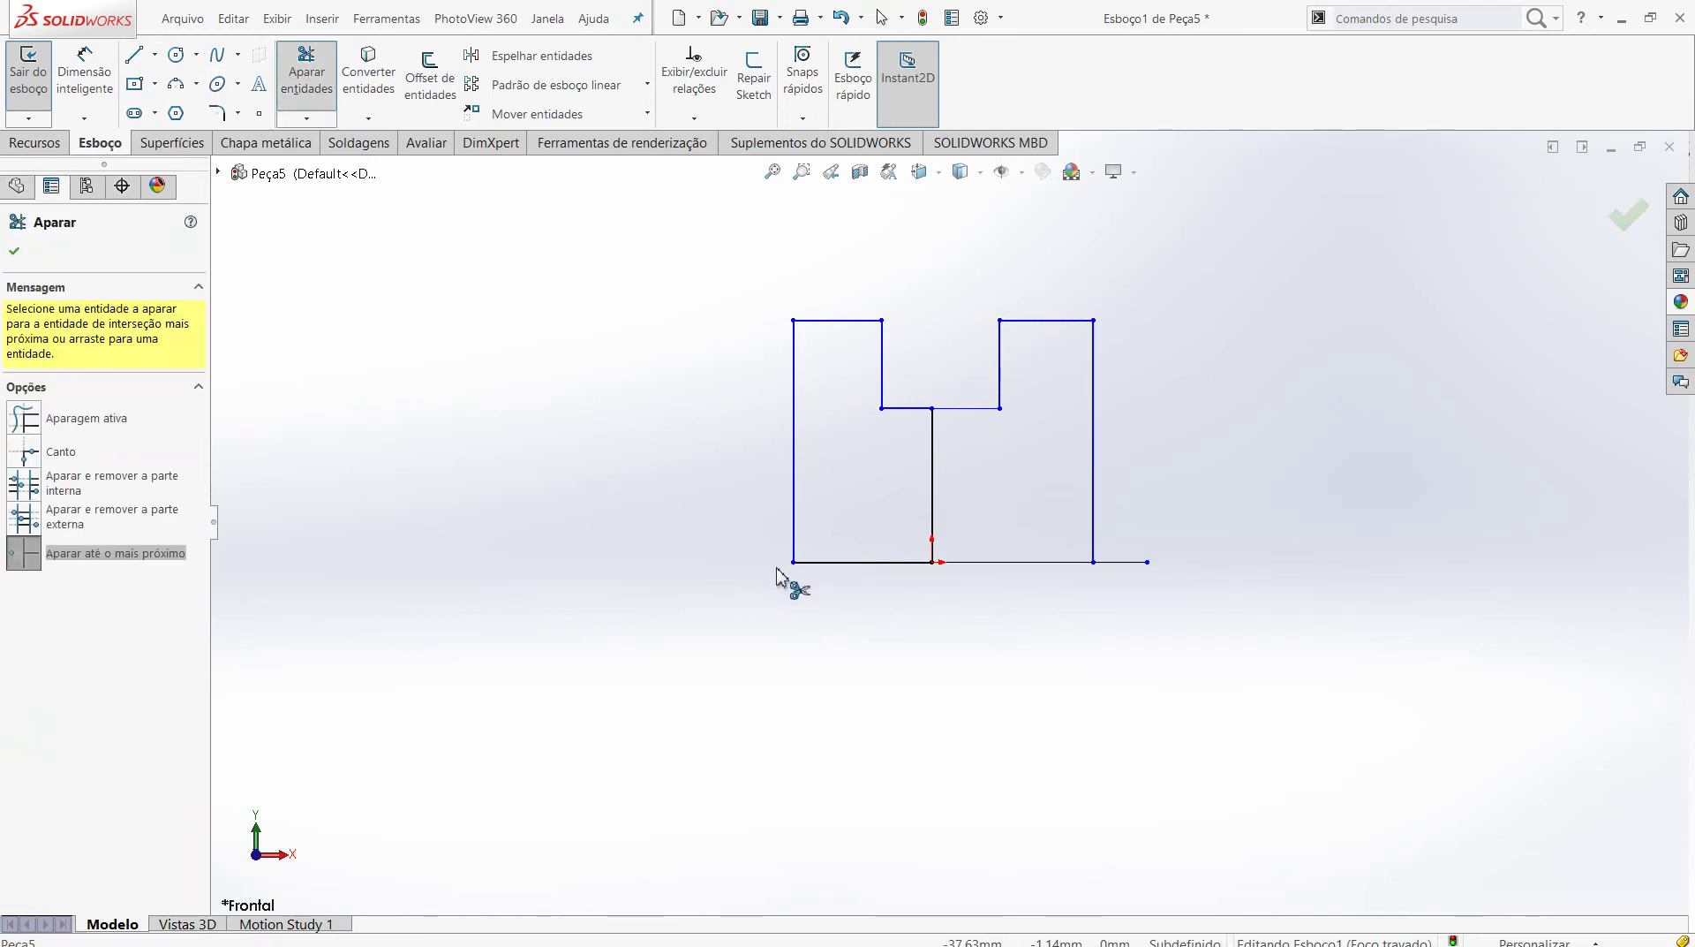
click(1124, 562)
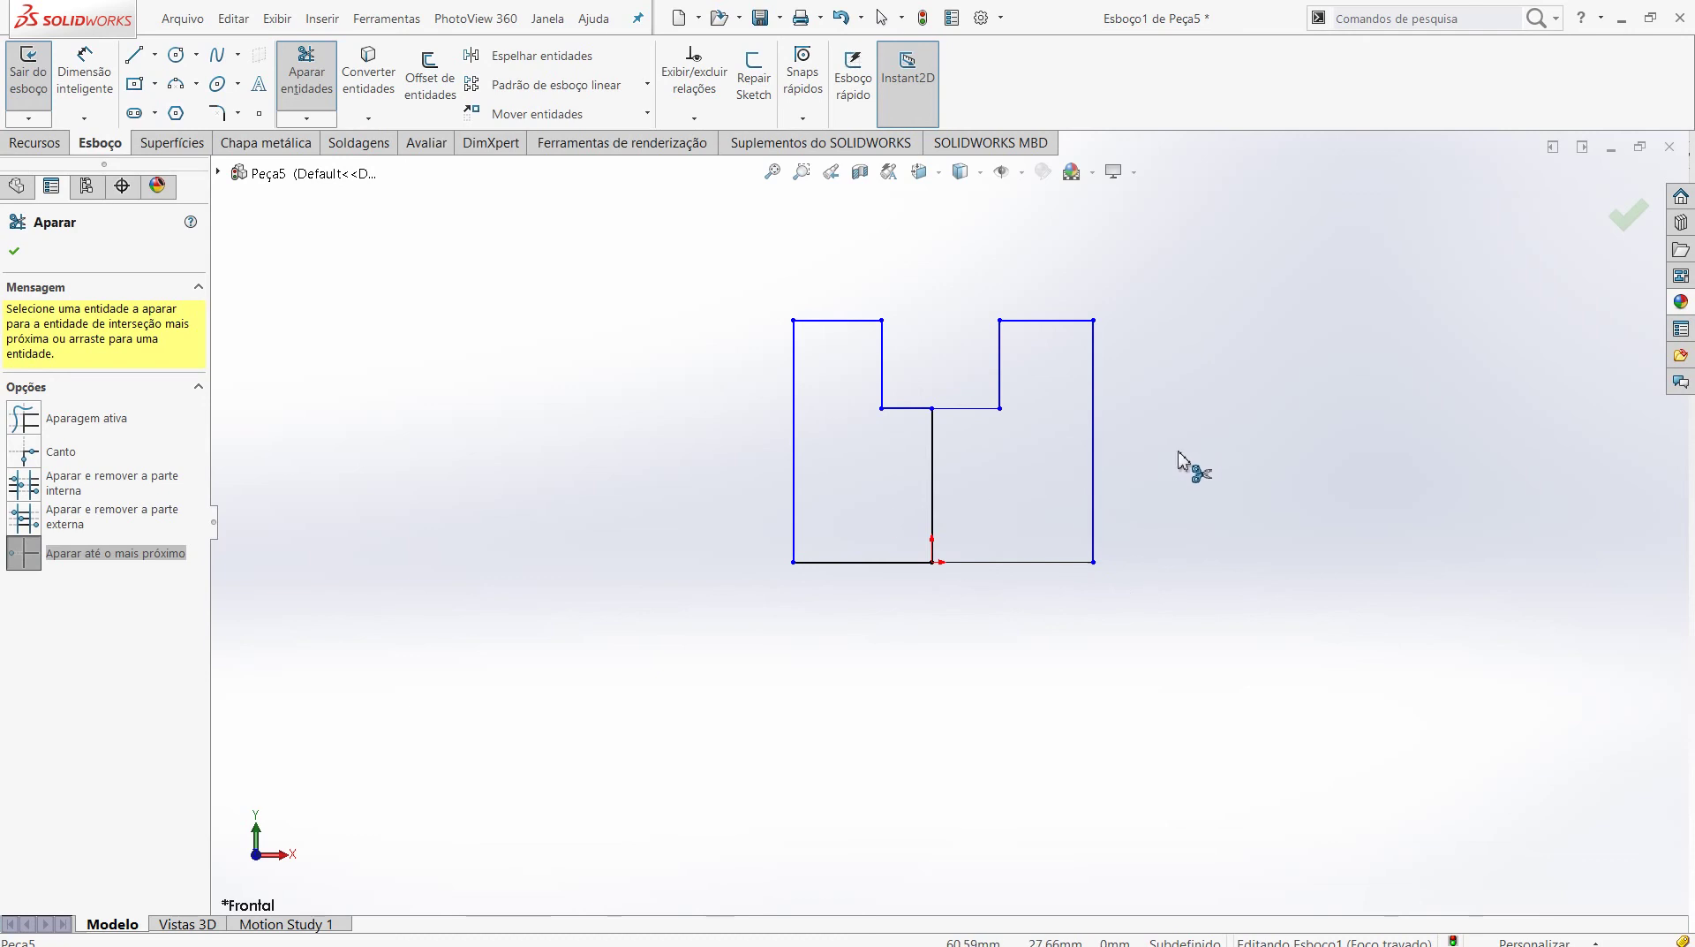
scroll(1180, 459, down, 1)
- Dimension both top tab edges to 20
click(104, 78)
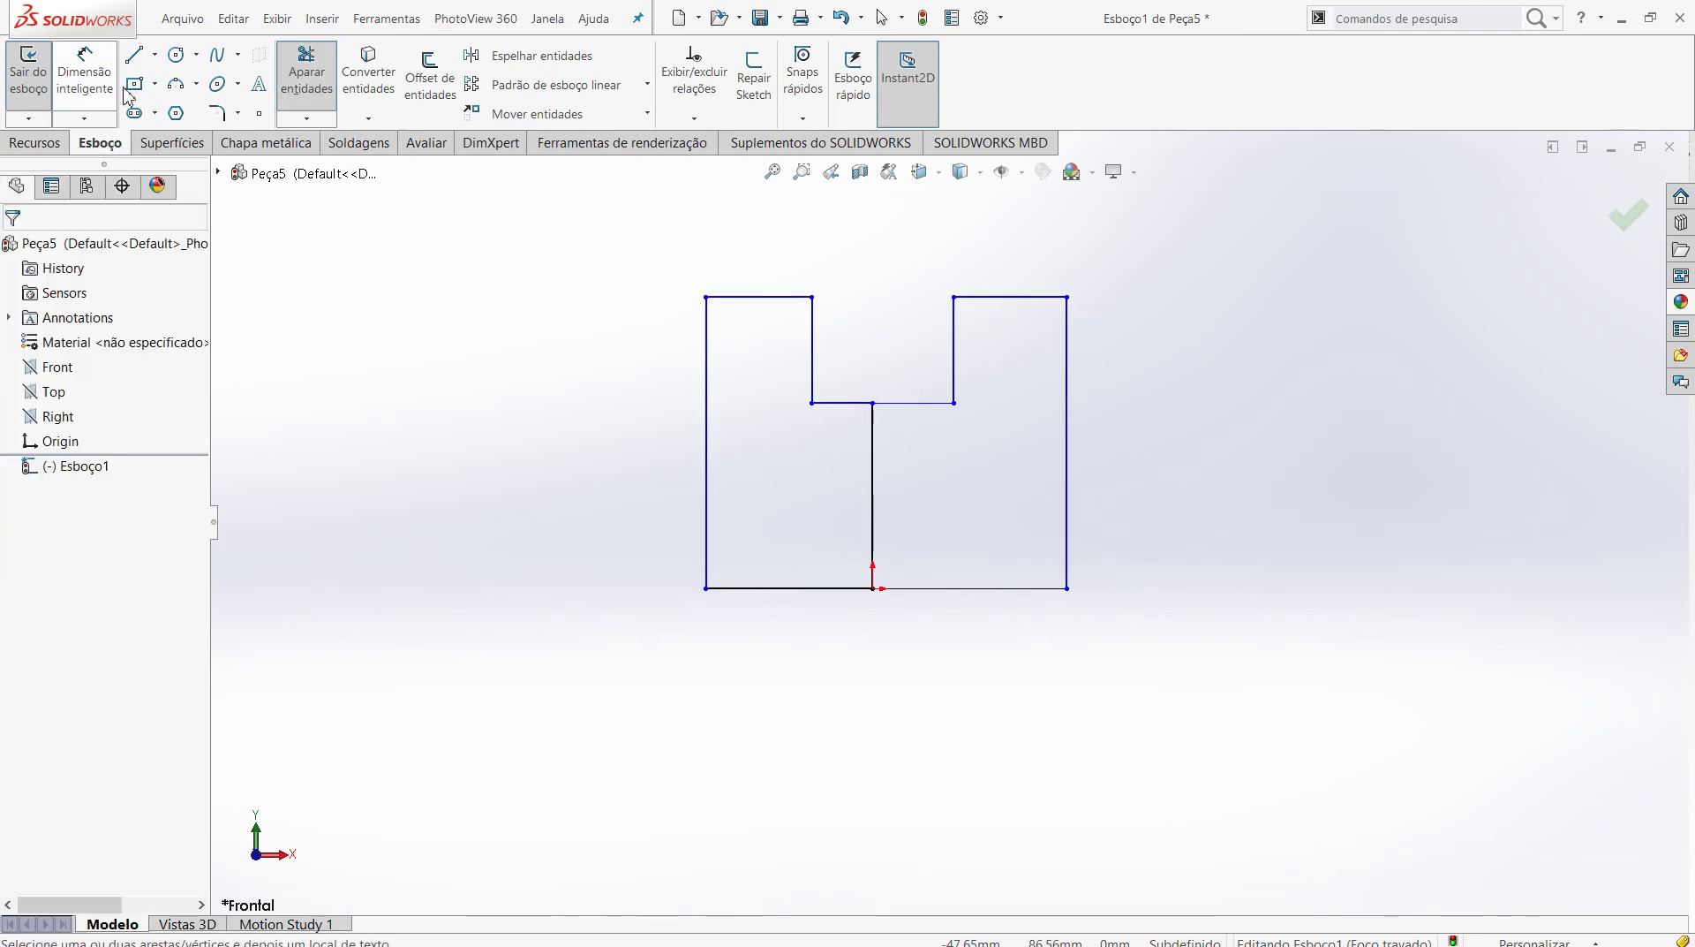
click(766, 303)
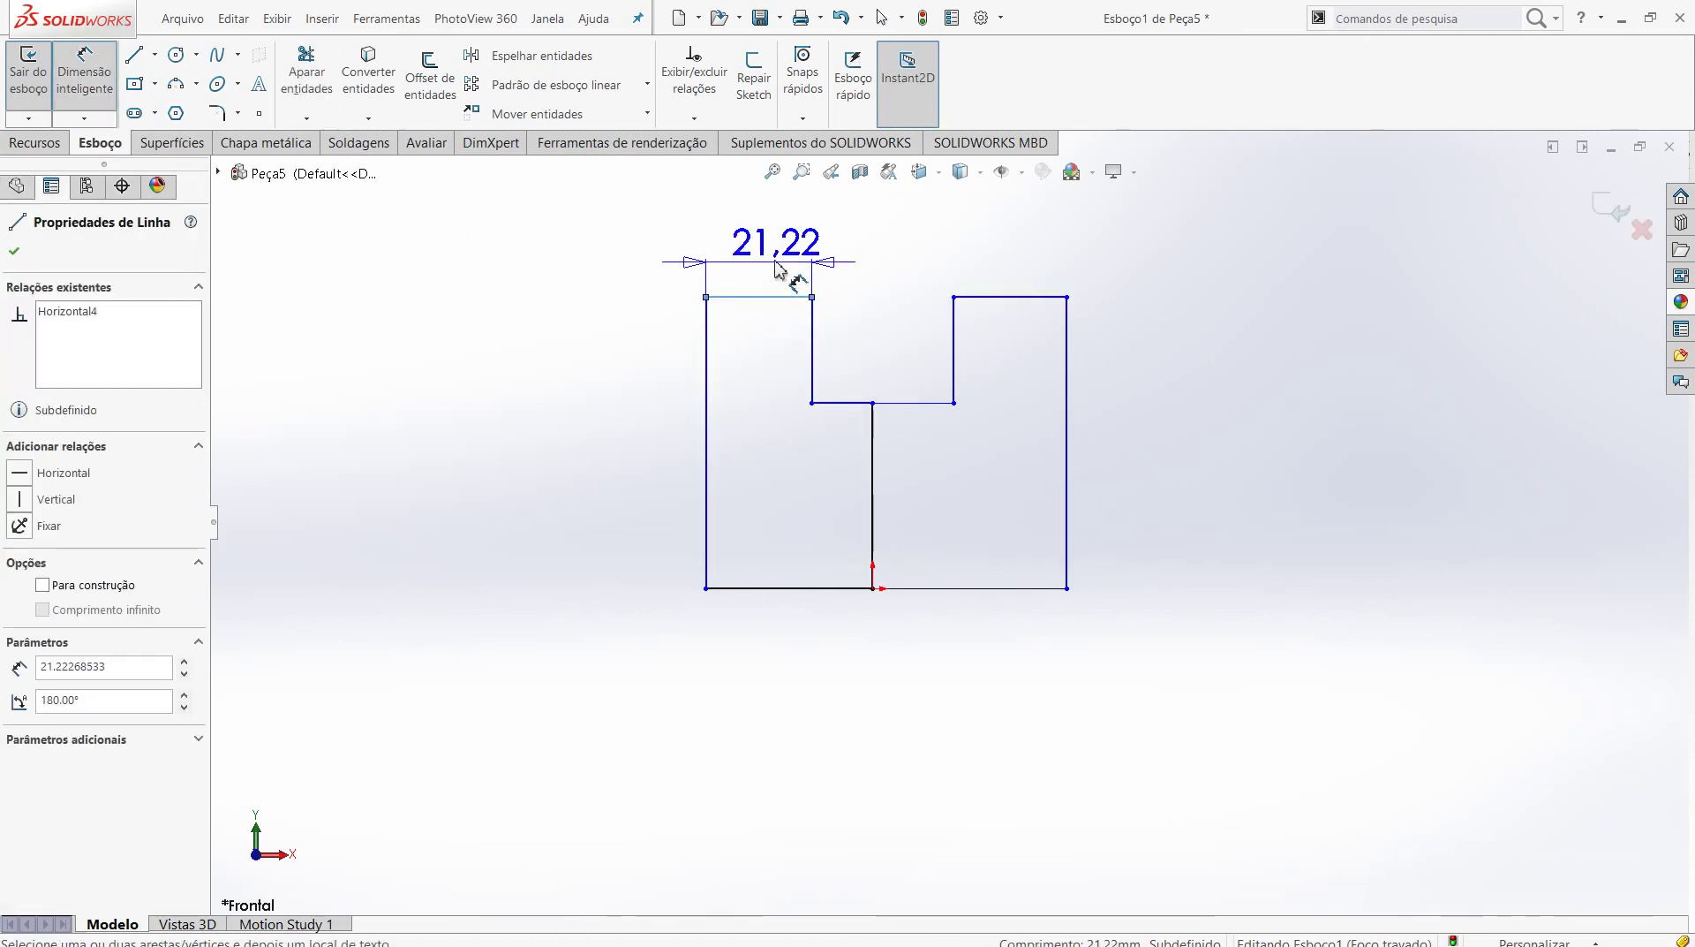
click(777, 265)
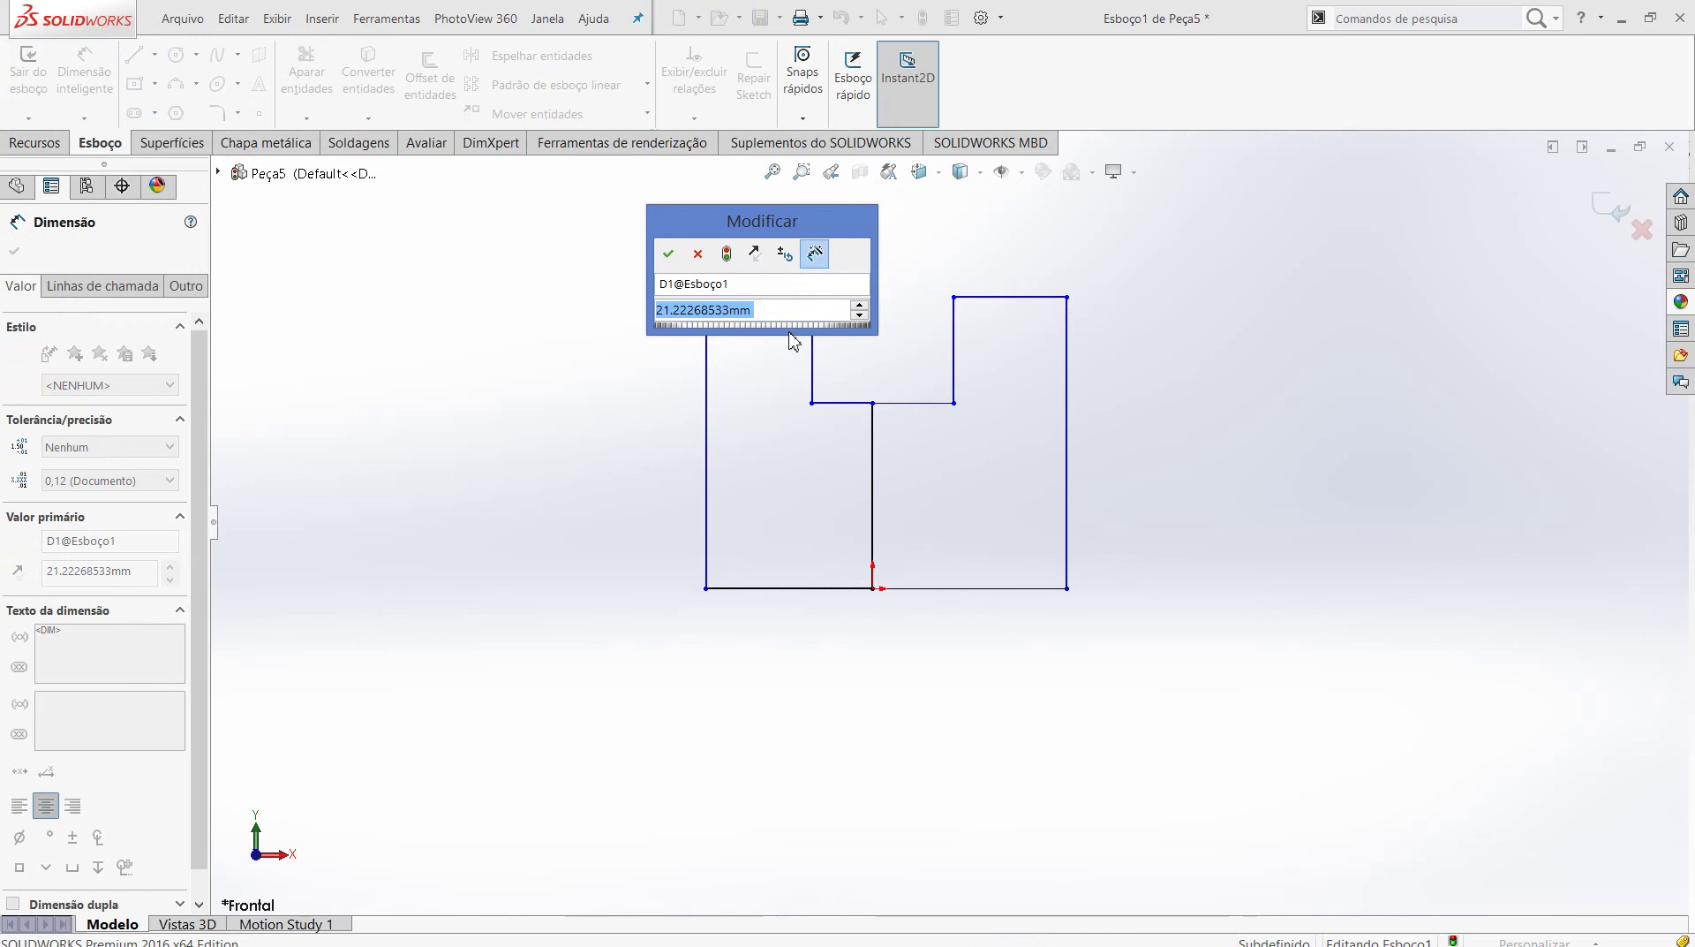
text(20)
key(Return)
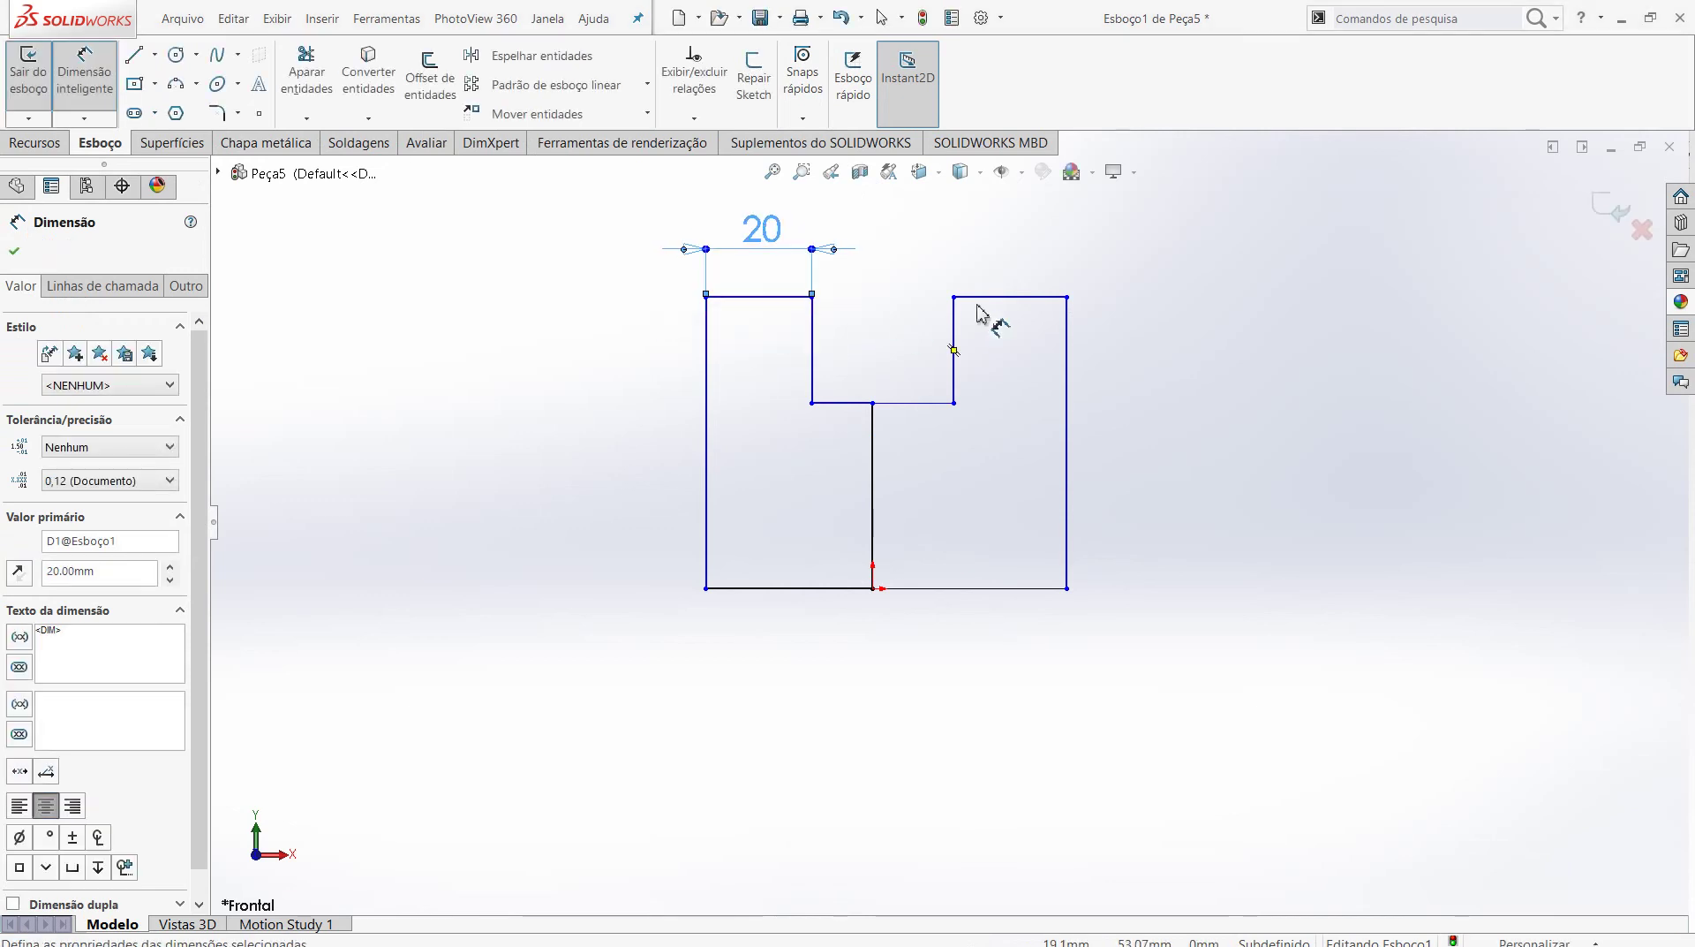
click(1012, 294)
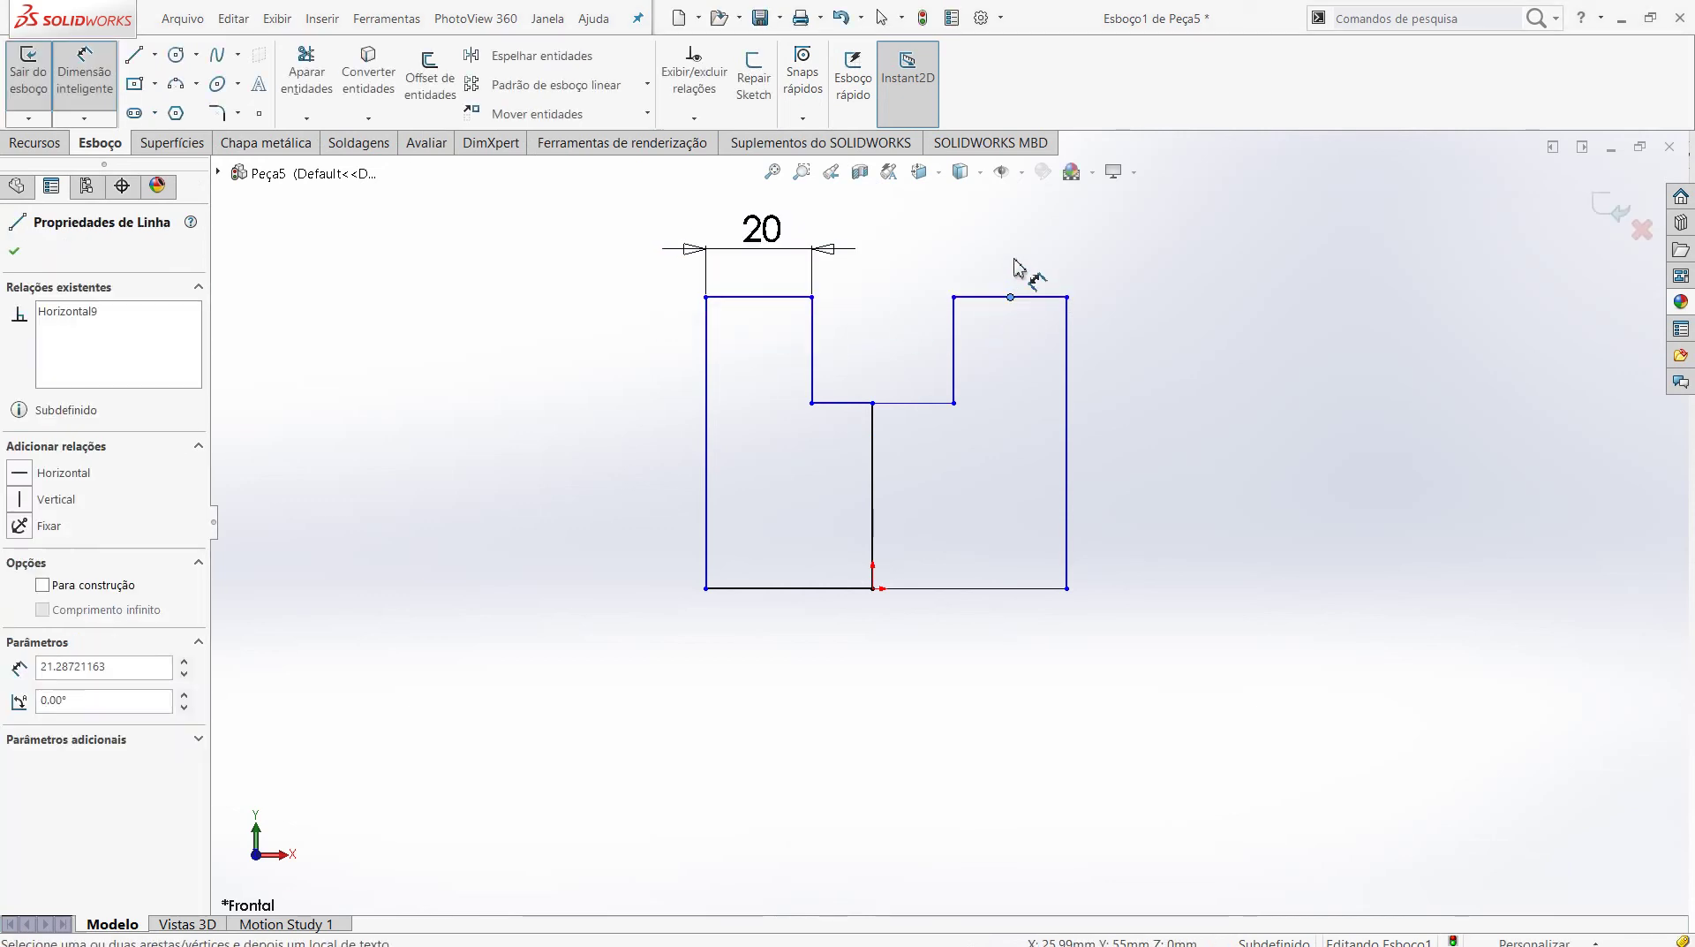
click(1040, 299)
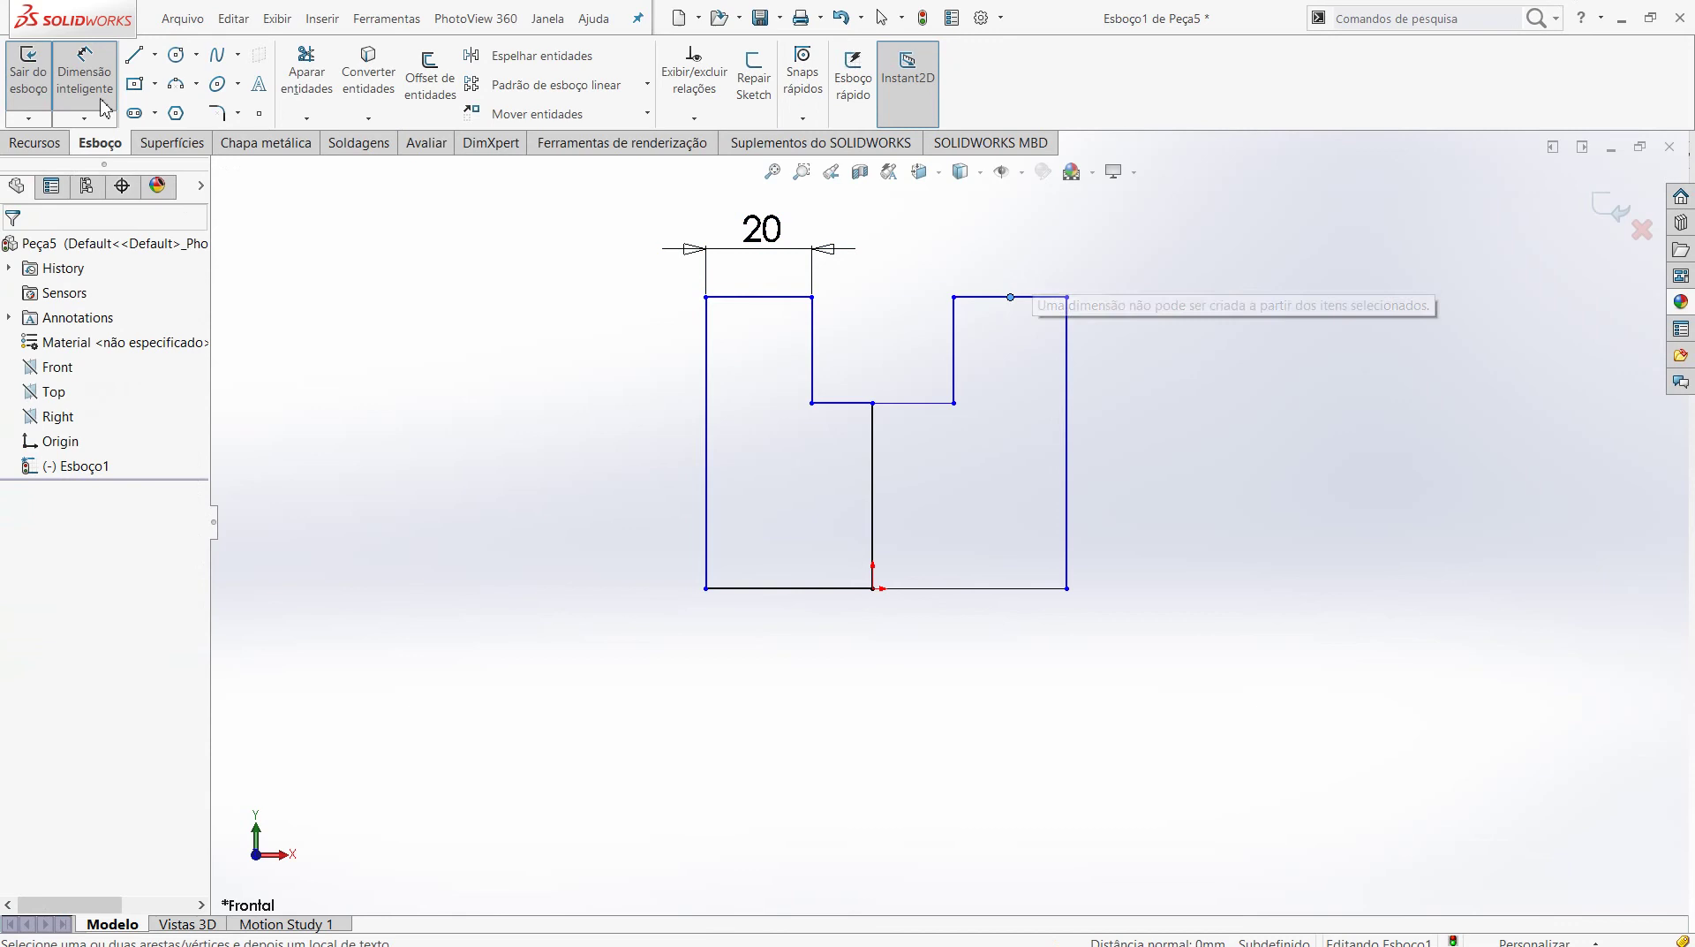
click(954, 298)
click(1011, 296)
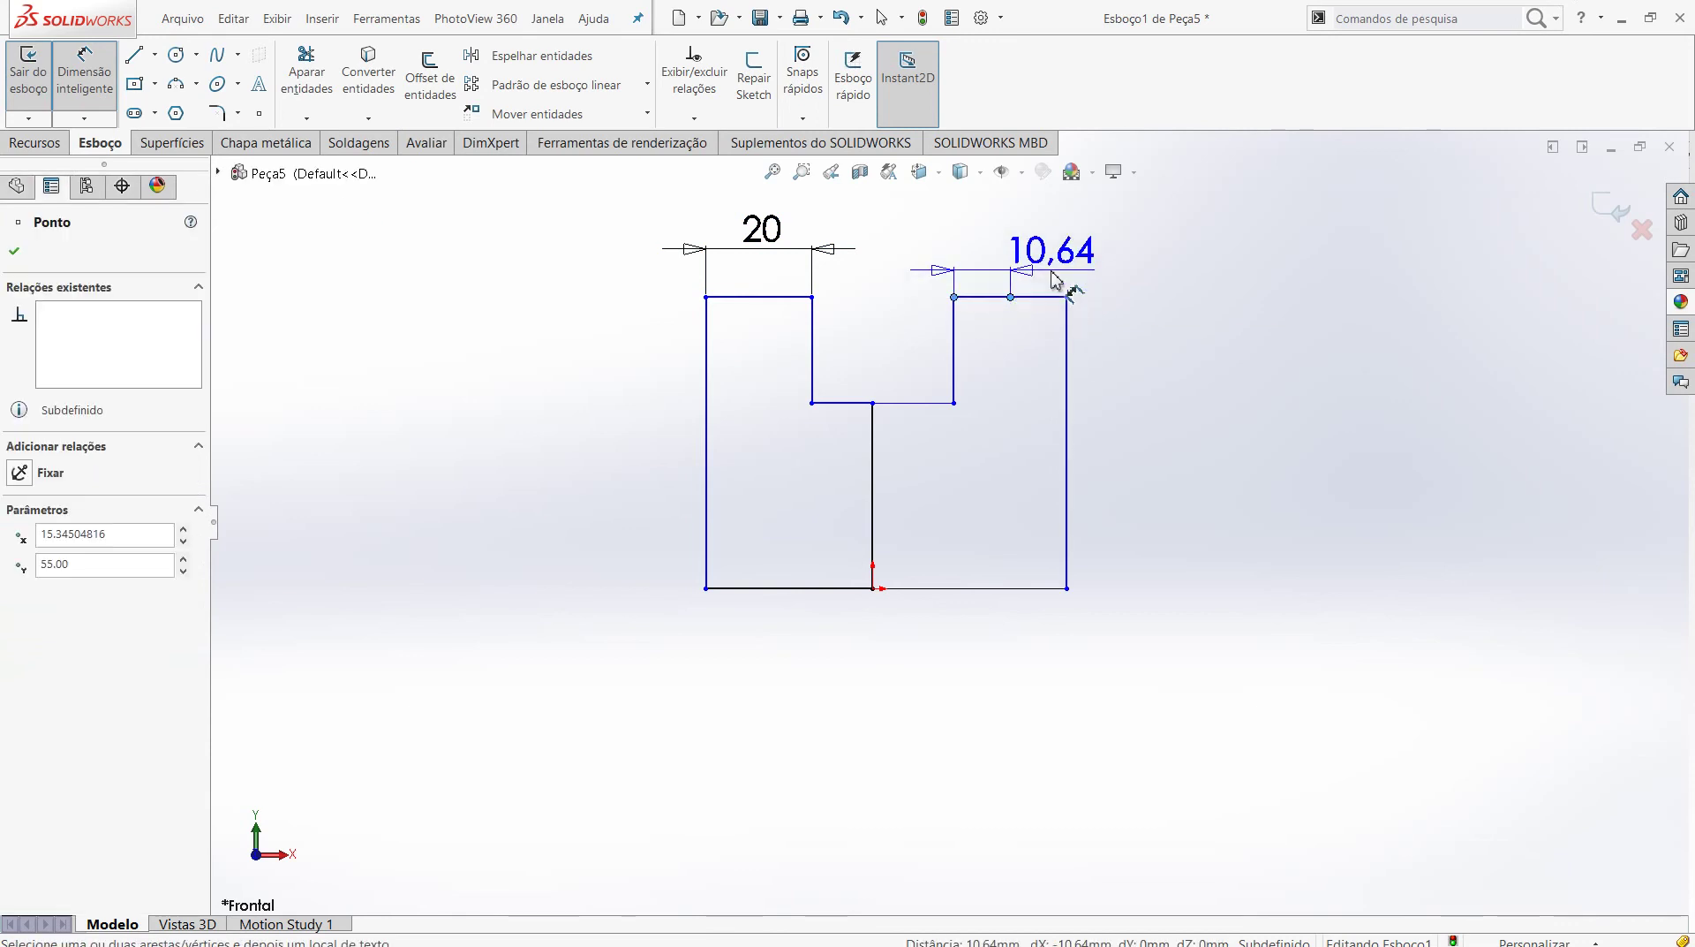
key(Escape)
key(Escape)
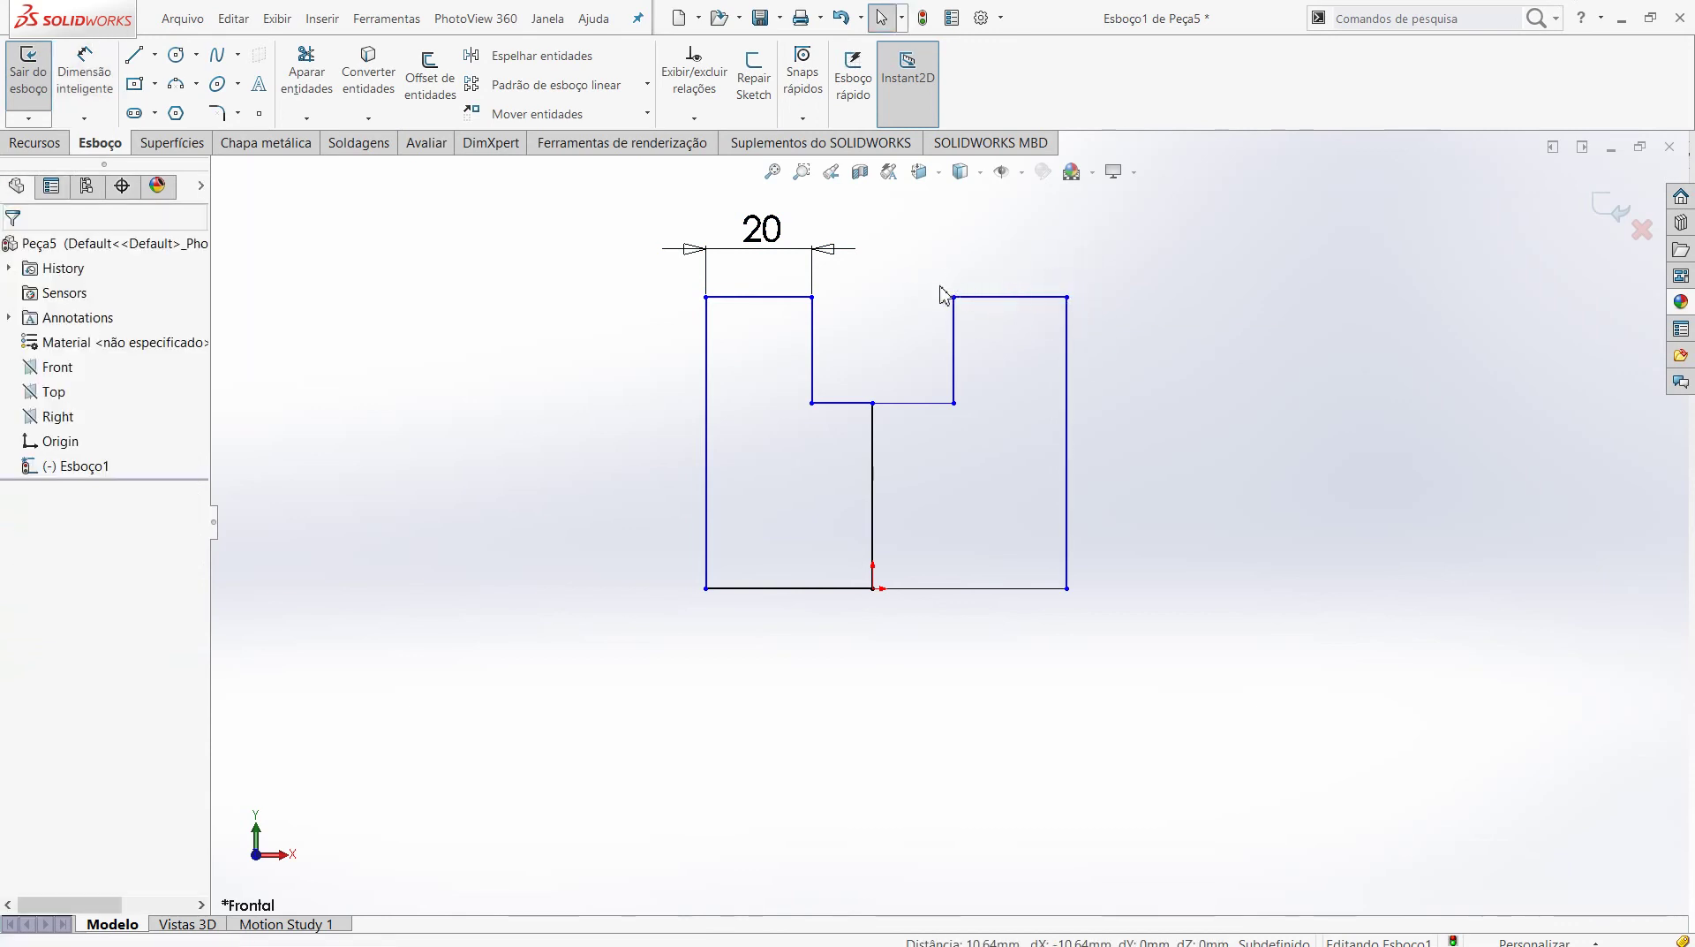
click(87, 76)
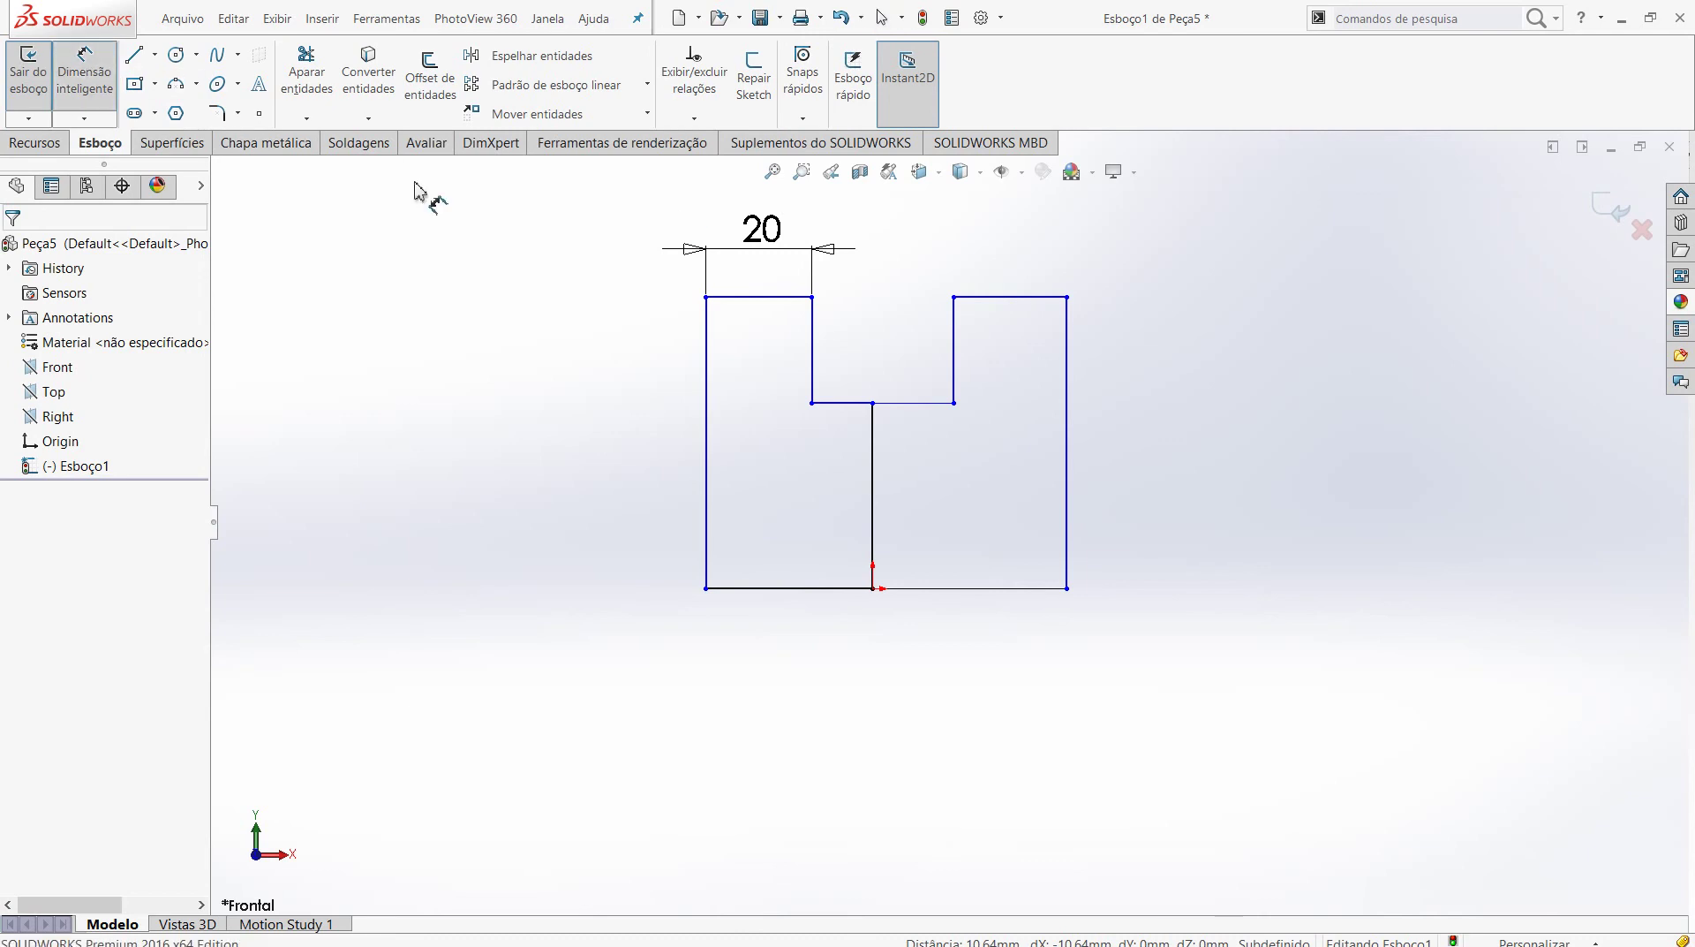
click(1000, 296)
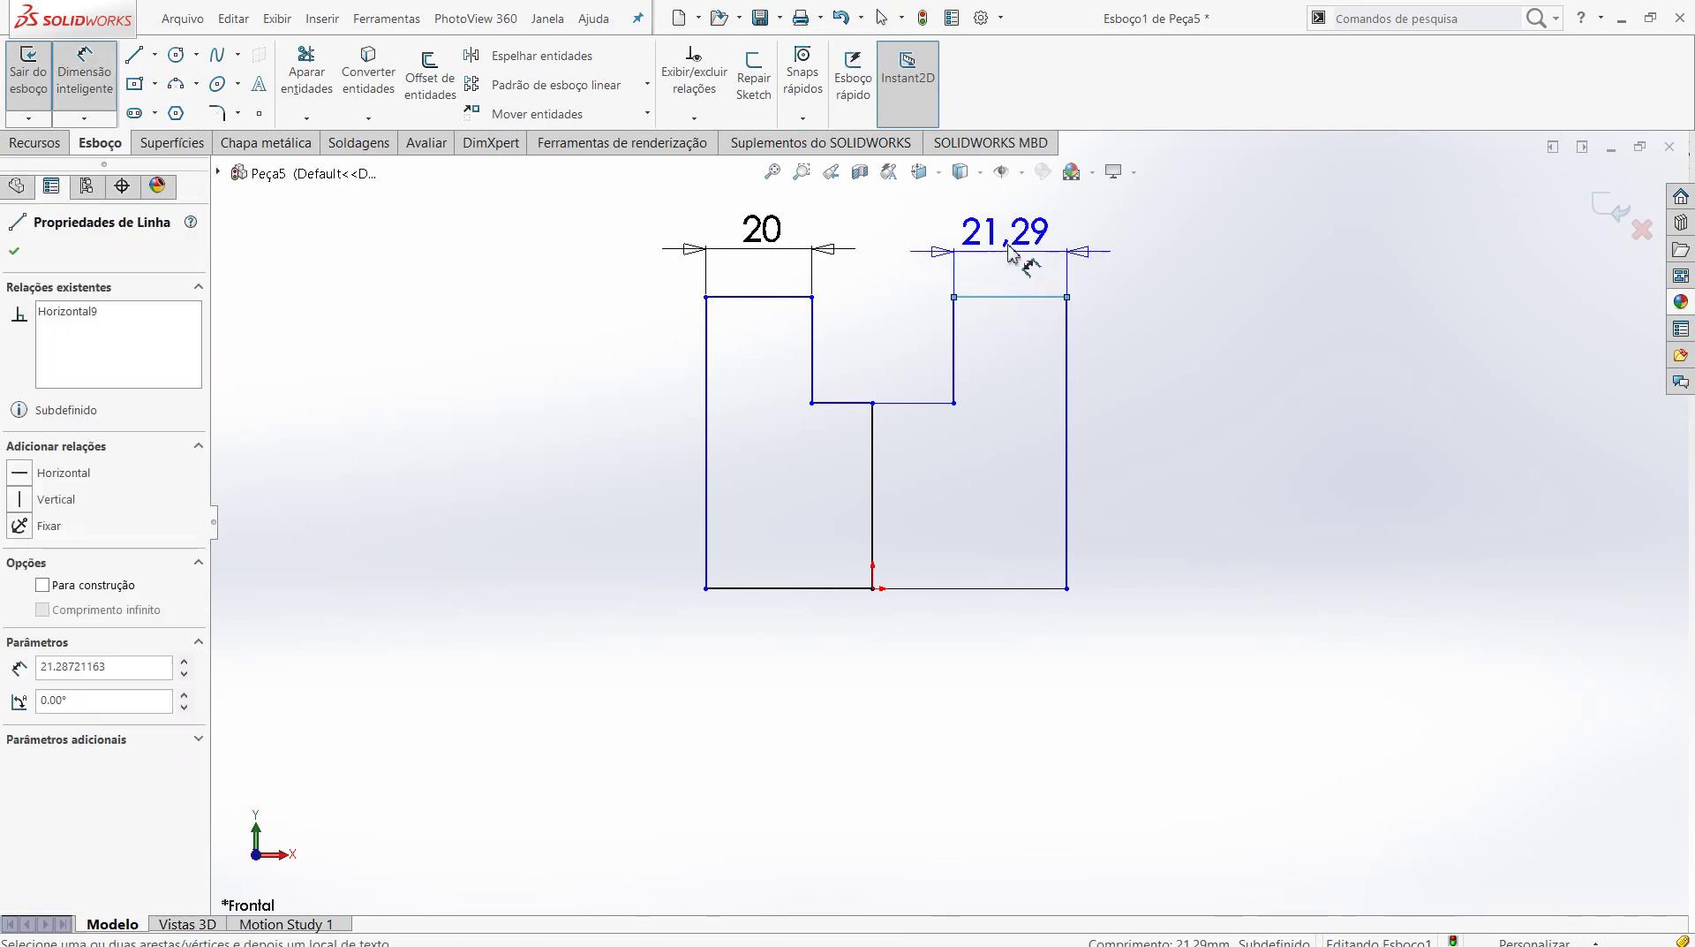
click(1024, 261)
text(20)
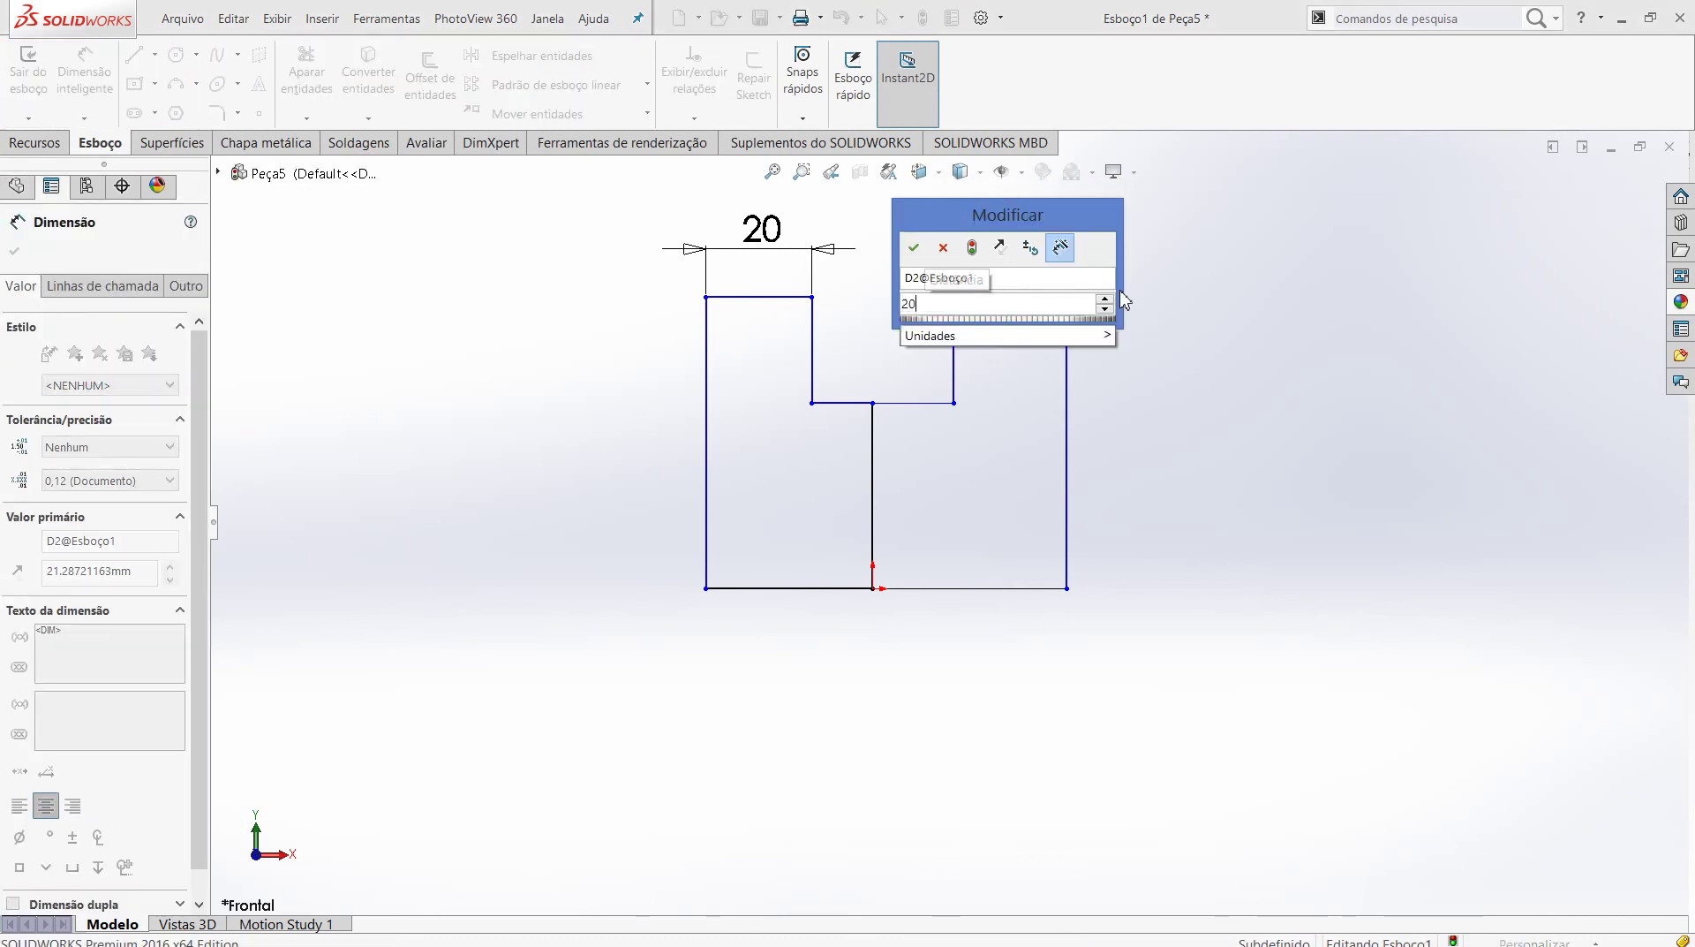
key(Return)
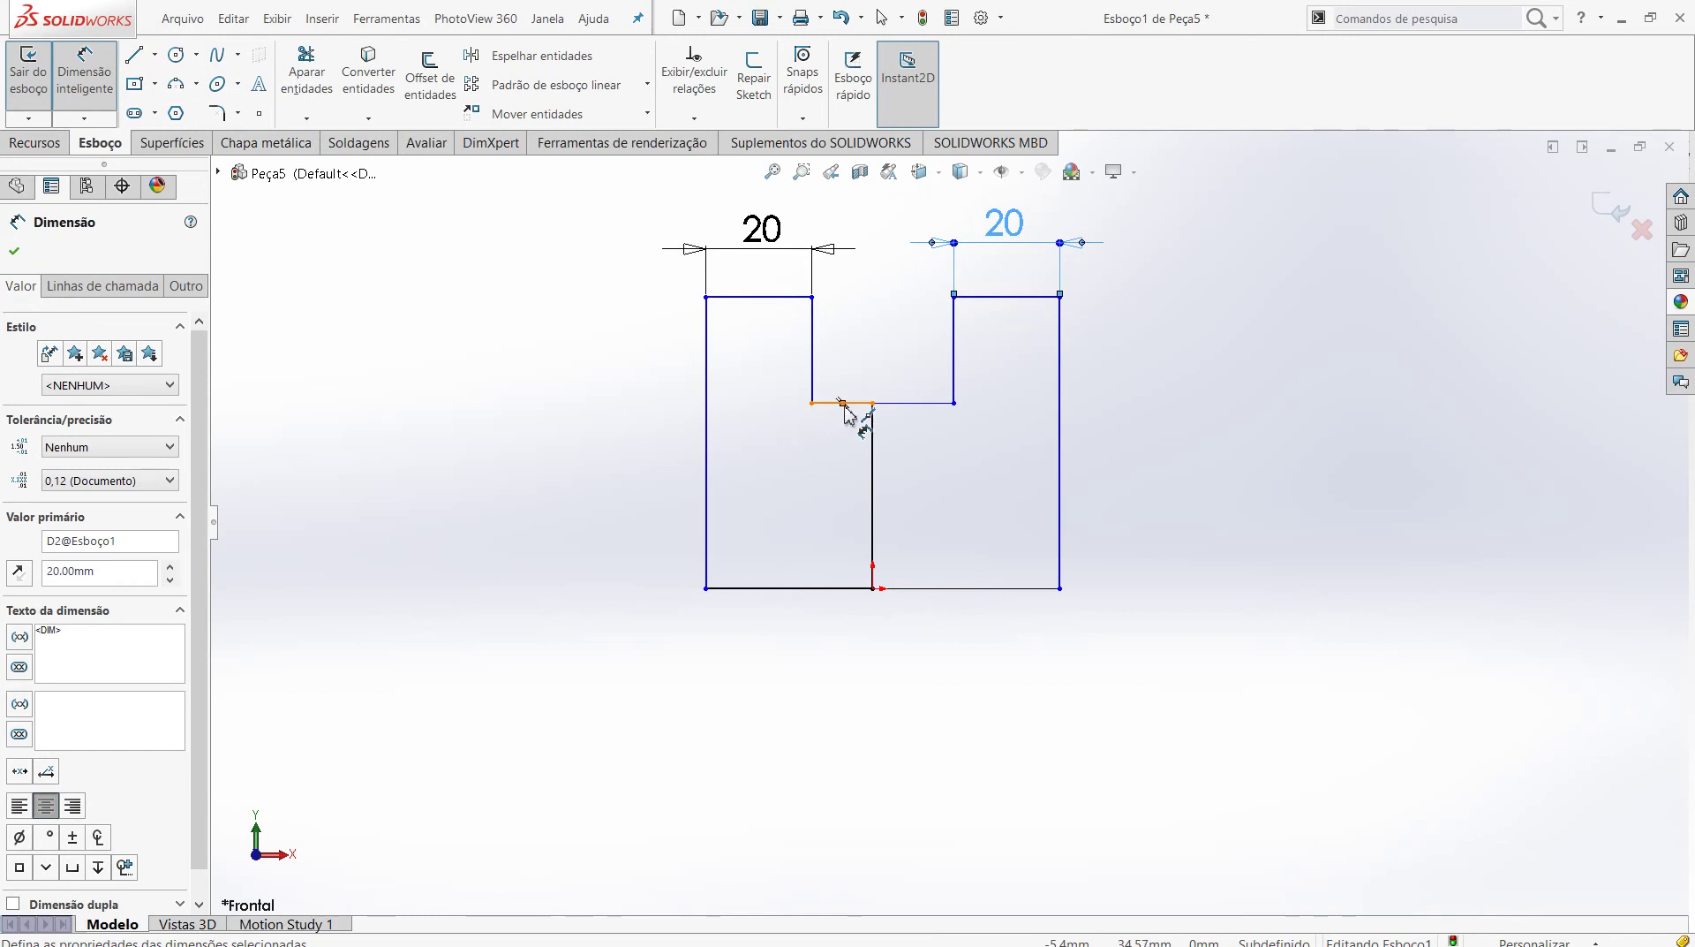
- Dimension the two short notch lines to 10 each
click(848, 404)
key(Escape)
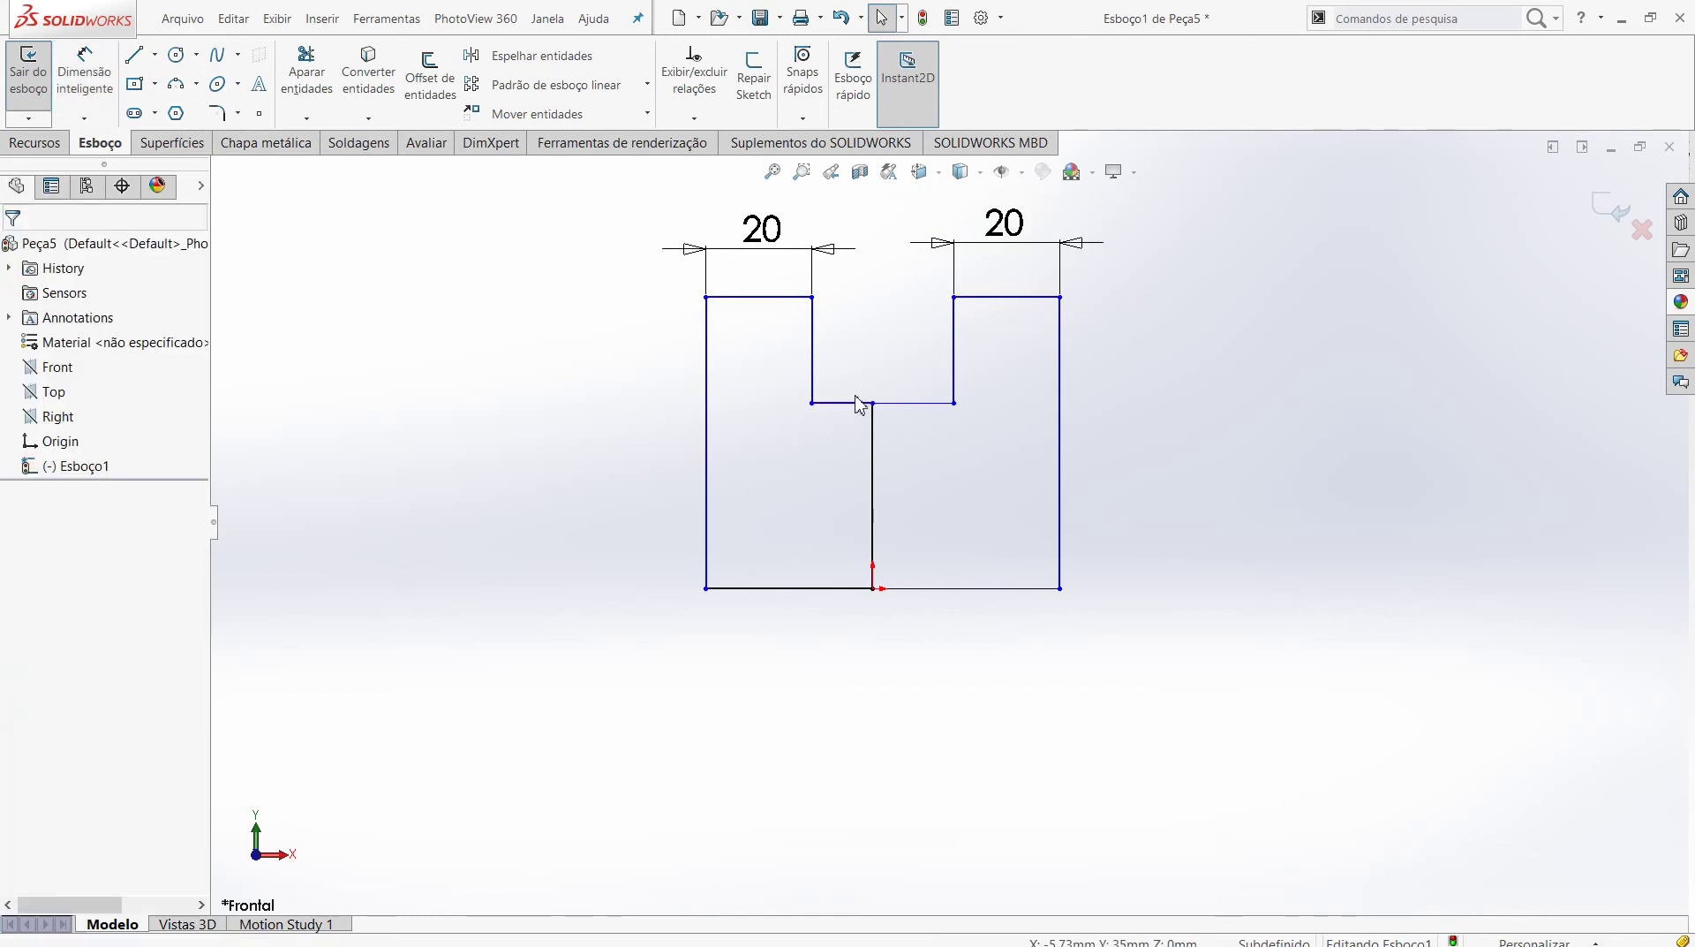
click(83, 69)
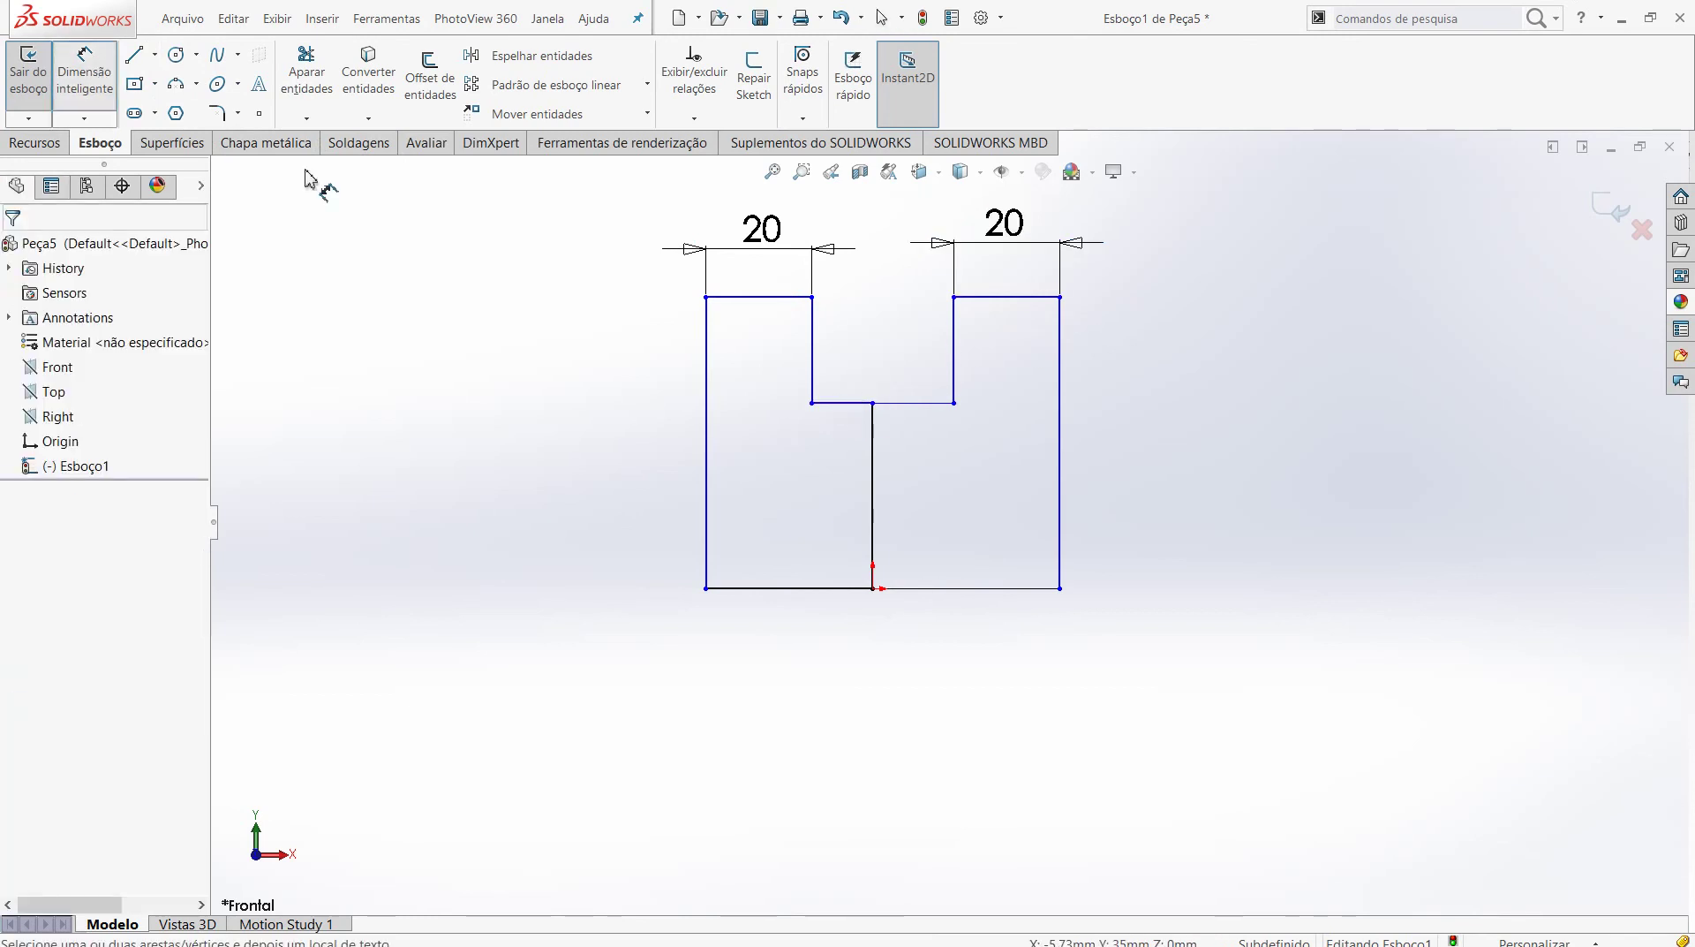
click(865, 405)
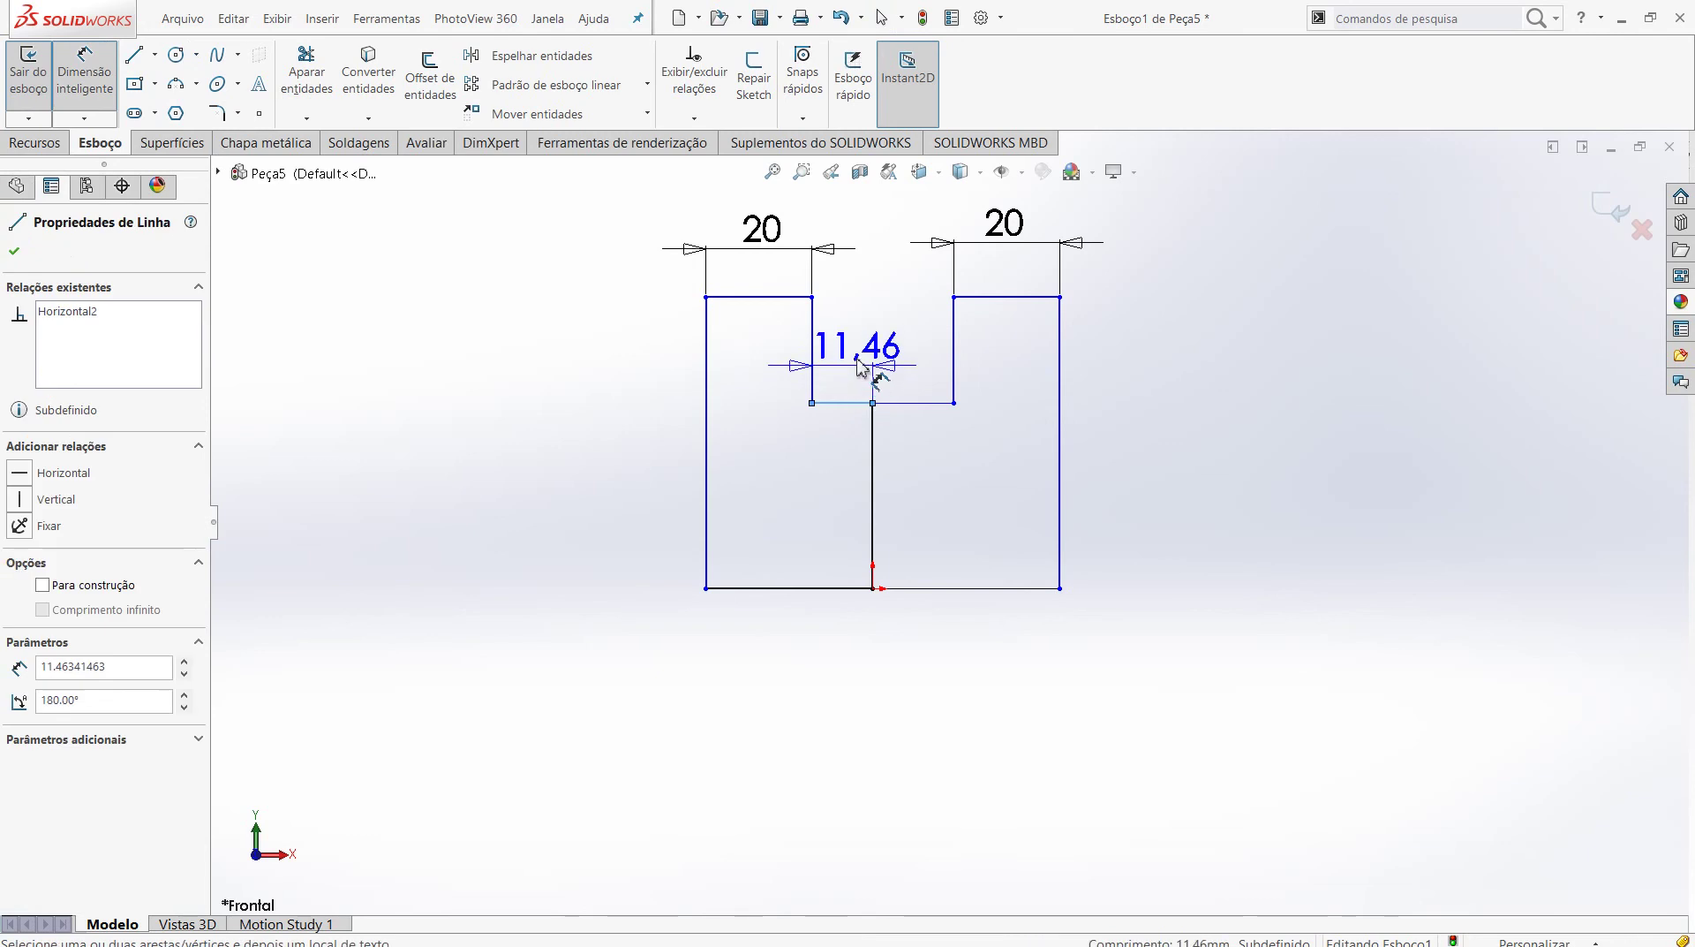
click(871, 367)
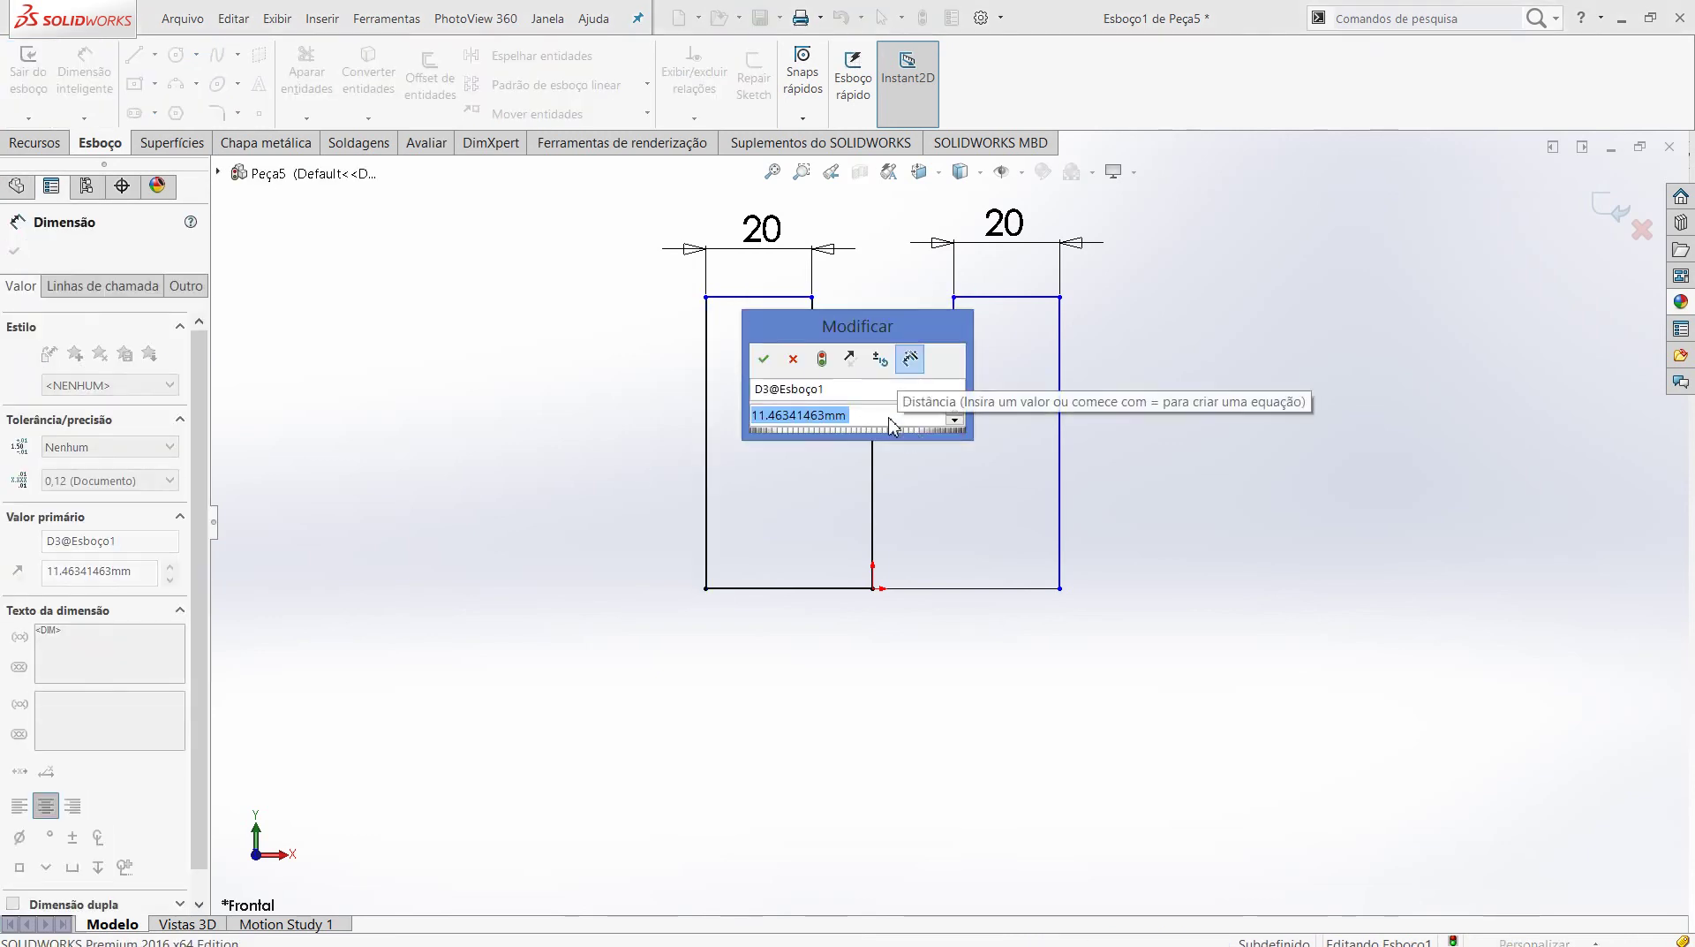
text(10)
key(Return)
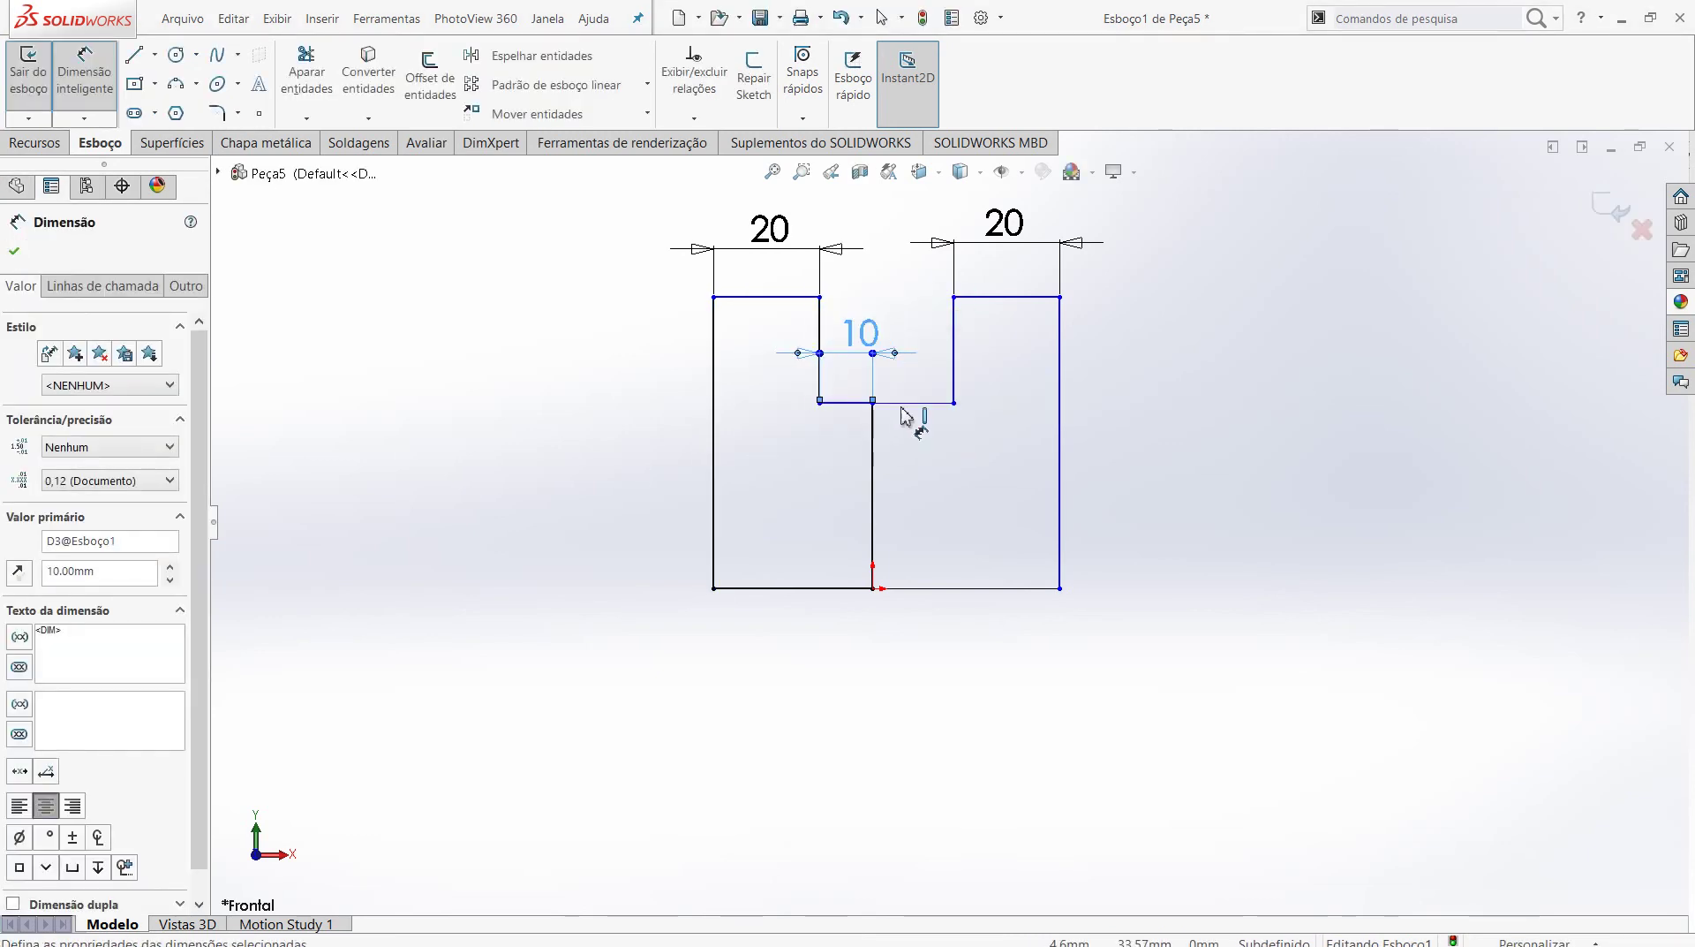
click(914, 404)
click(914, 384)
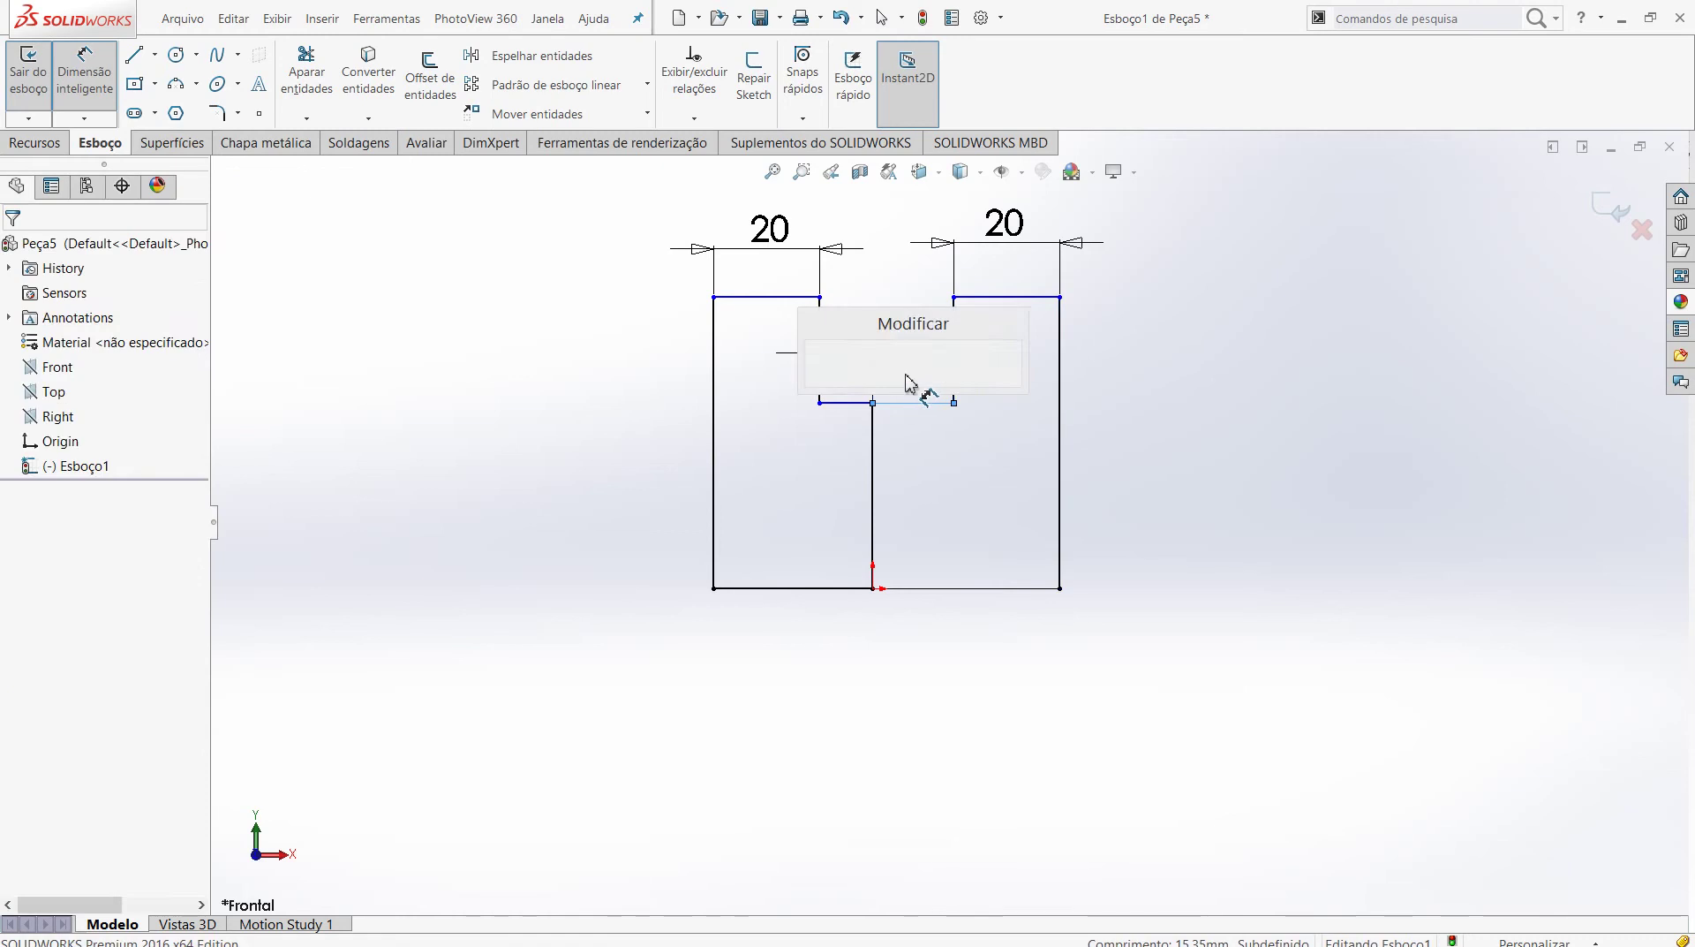
text(10)
key(Return)
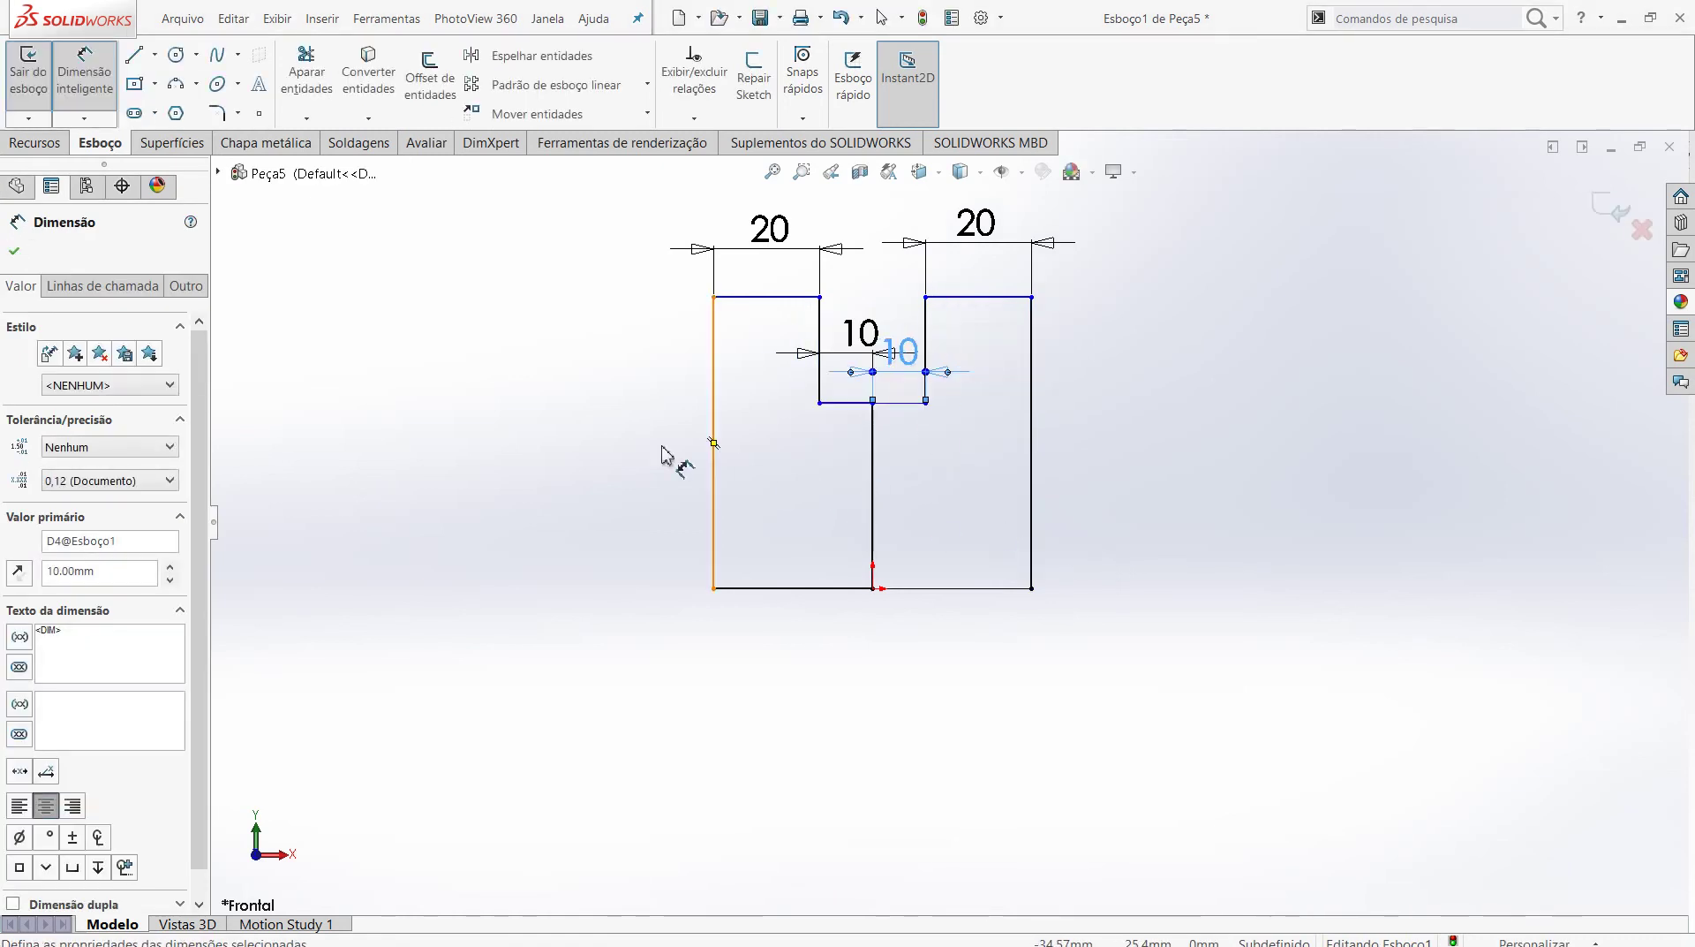
- Dimension the left side height to 60 and finish dimensioning
click(713, 473)
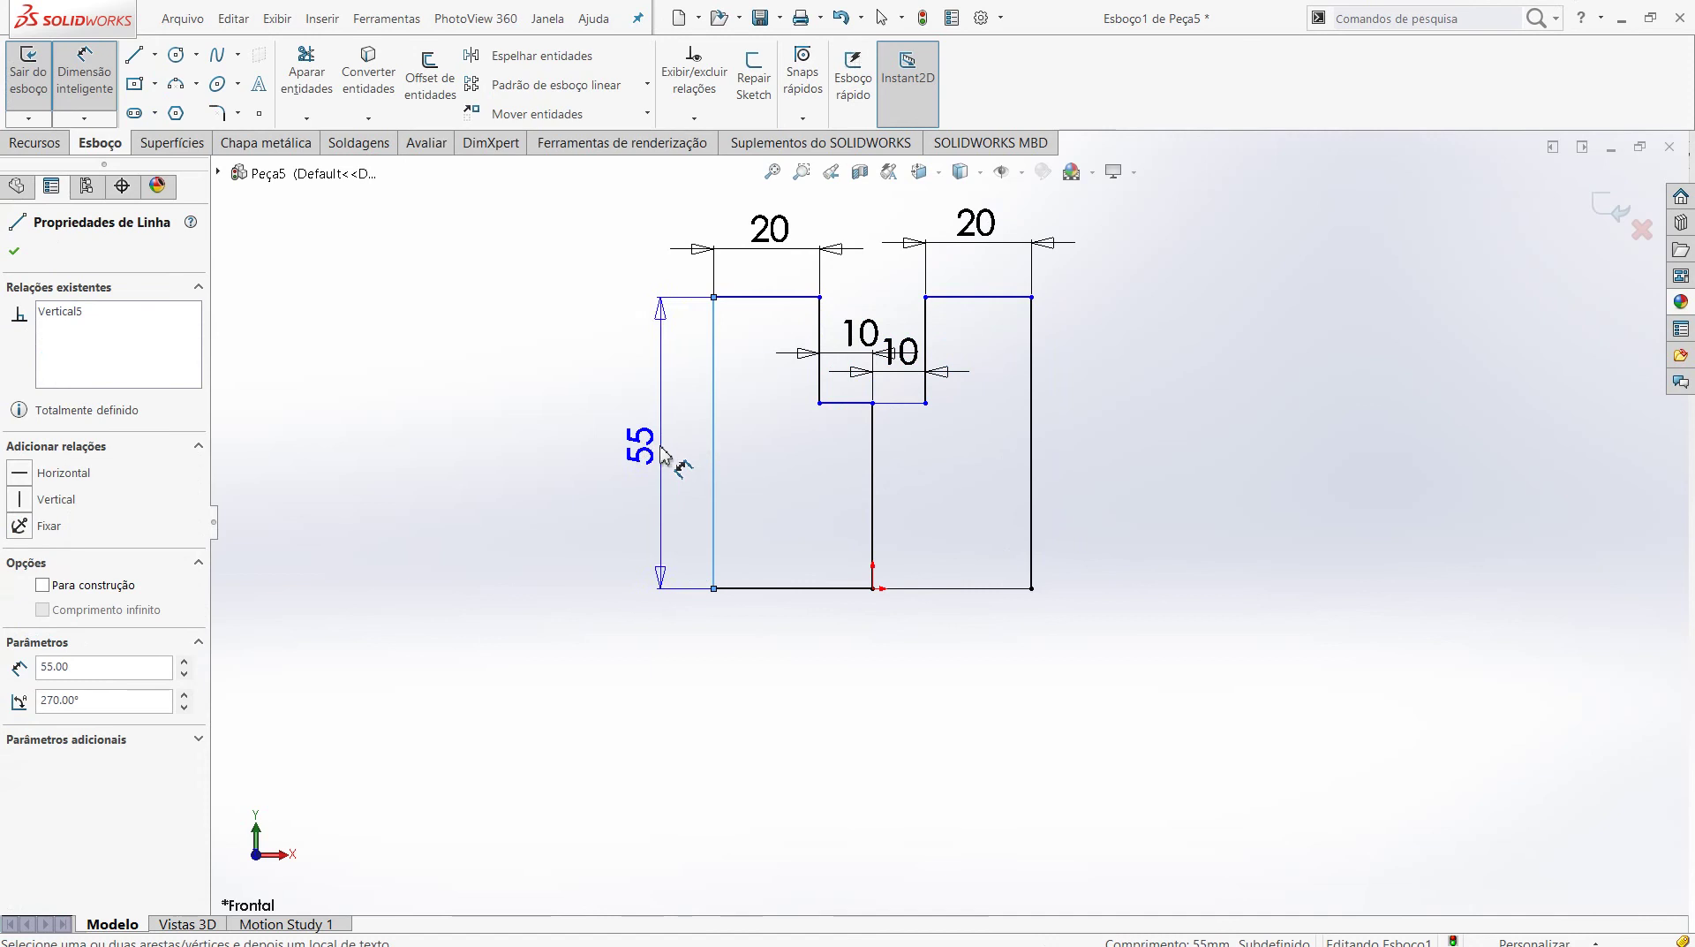
click(662, 460)
text(60)
key(Return)
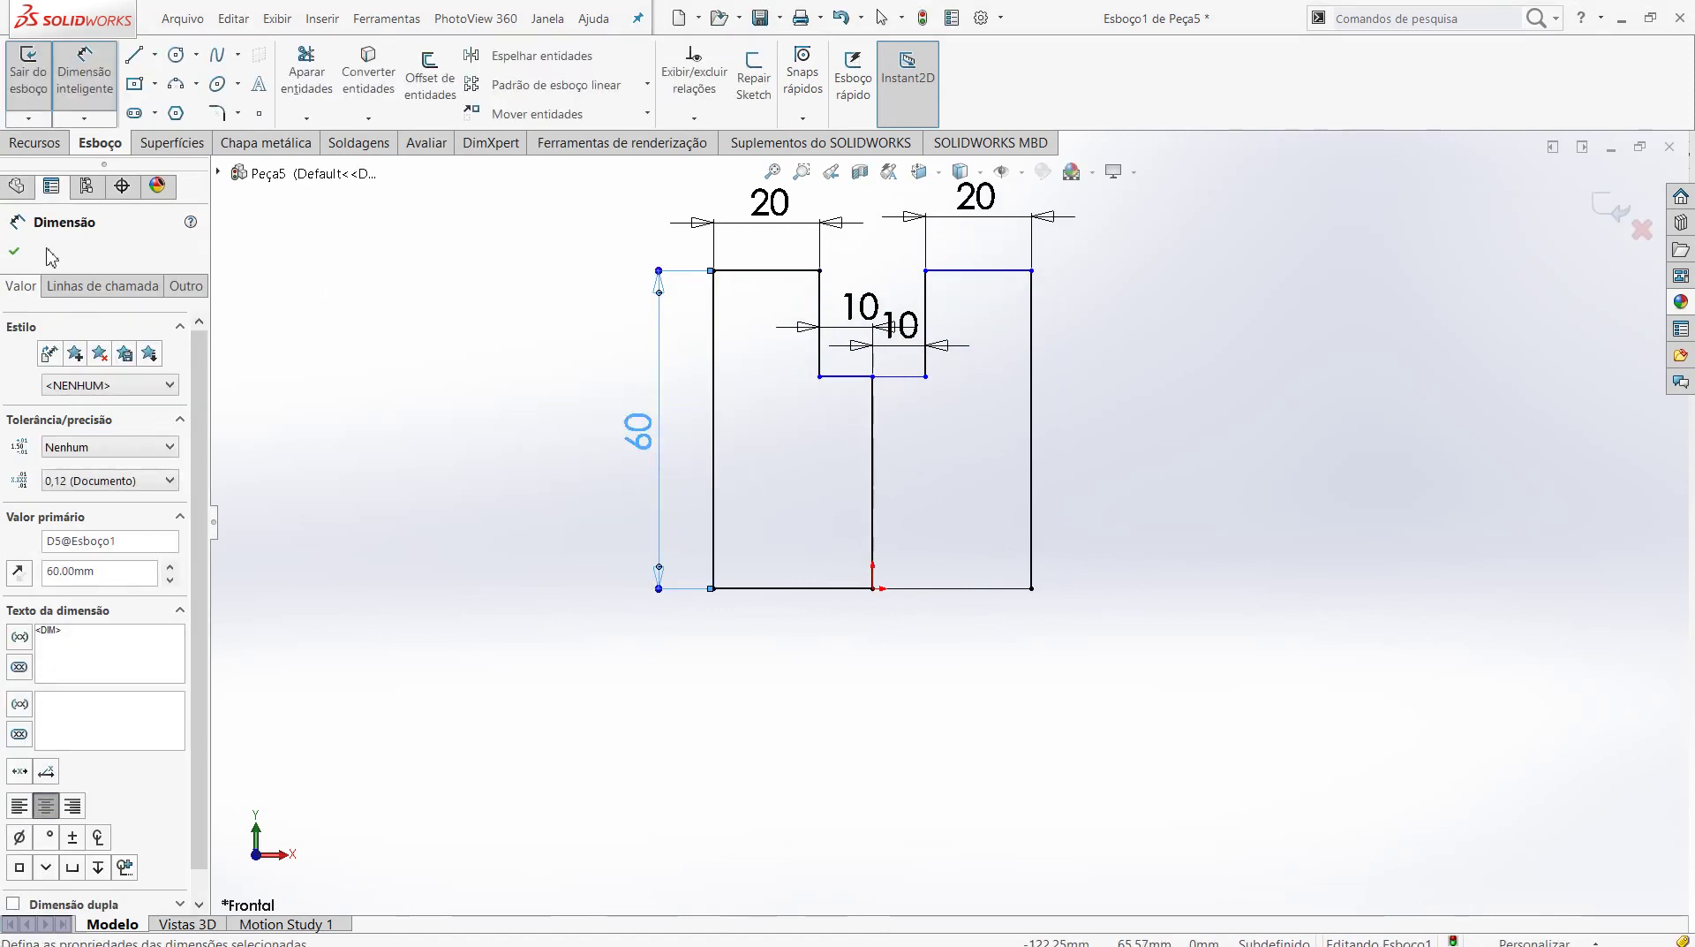
click(14, 250)
- Trim away the middle vertical line and confirm the stepped outline
click(287, 89)
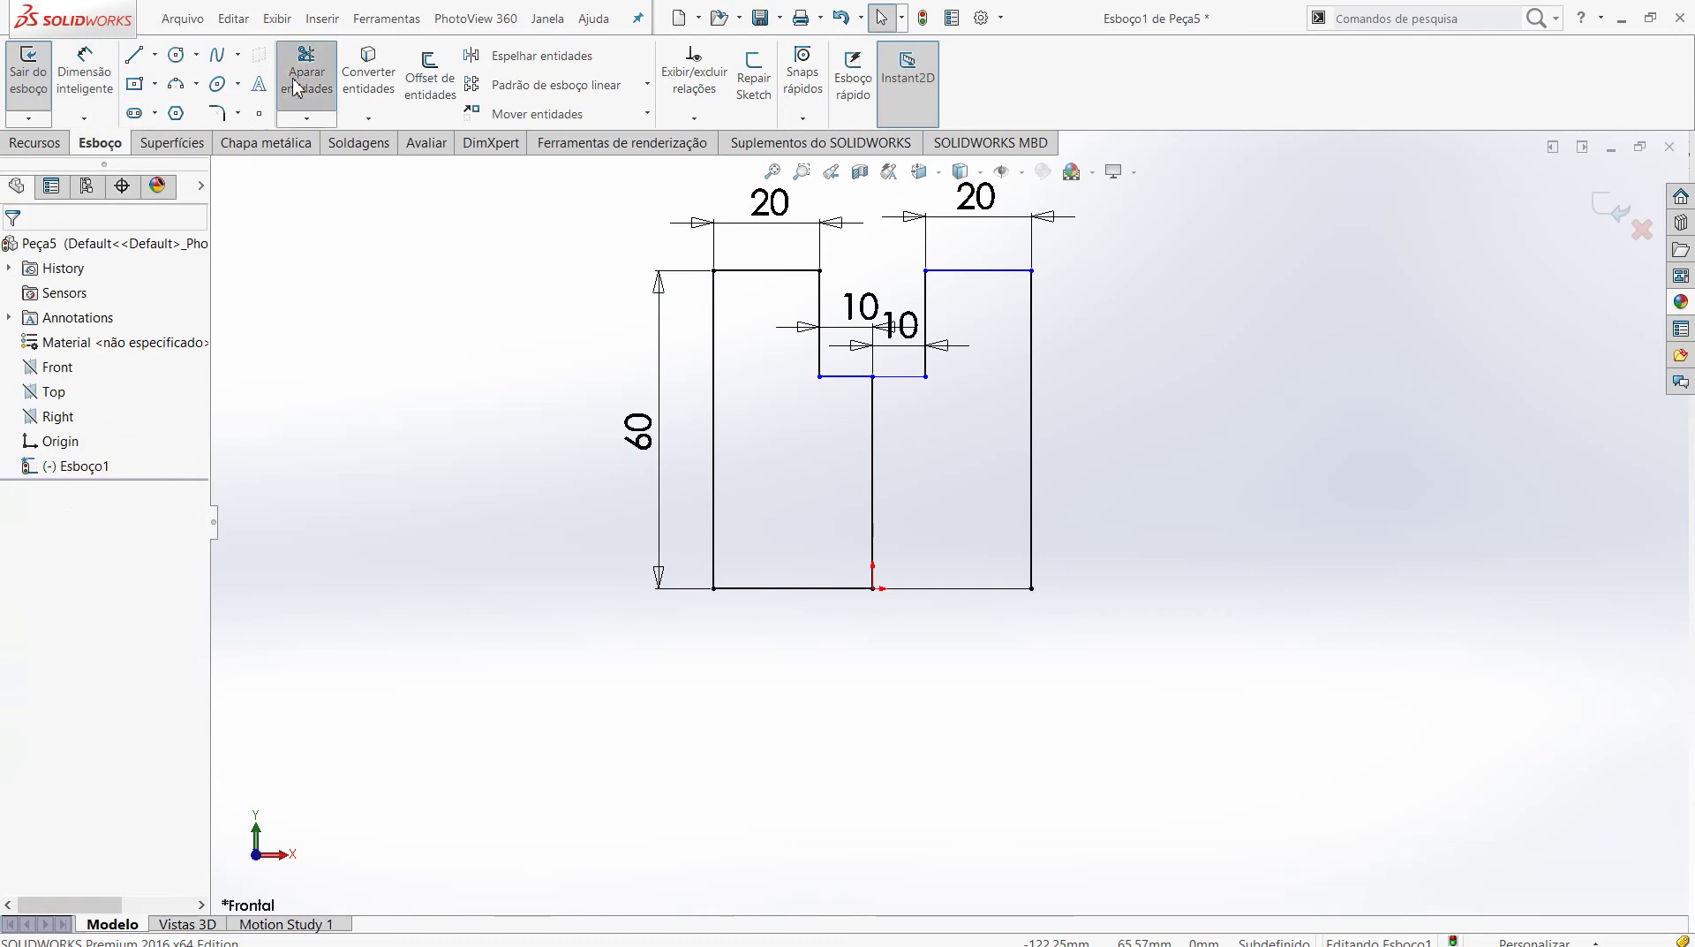
click(872, 462)
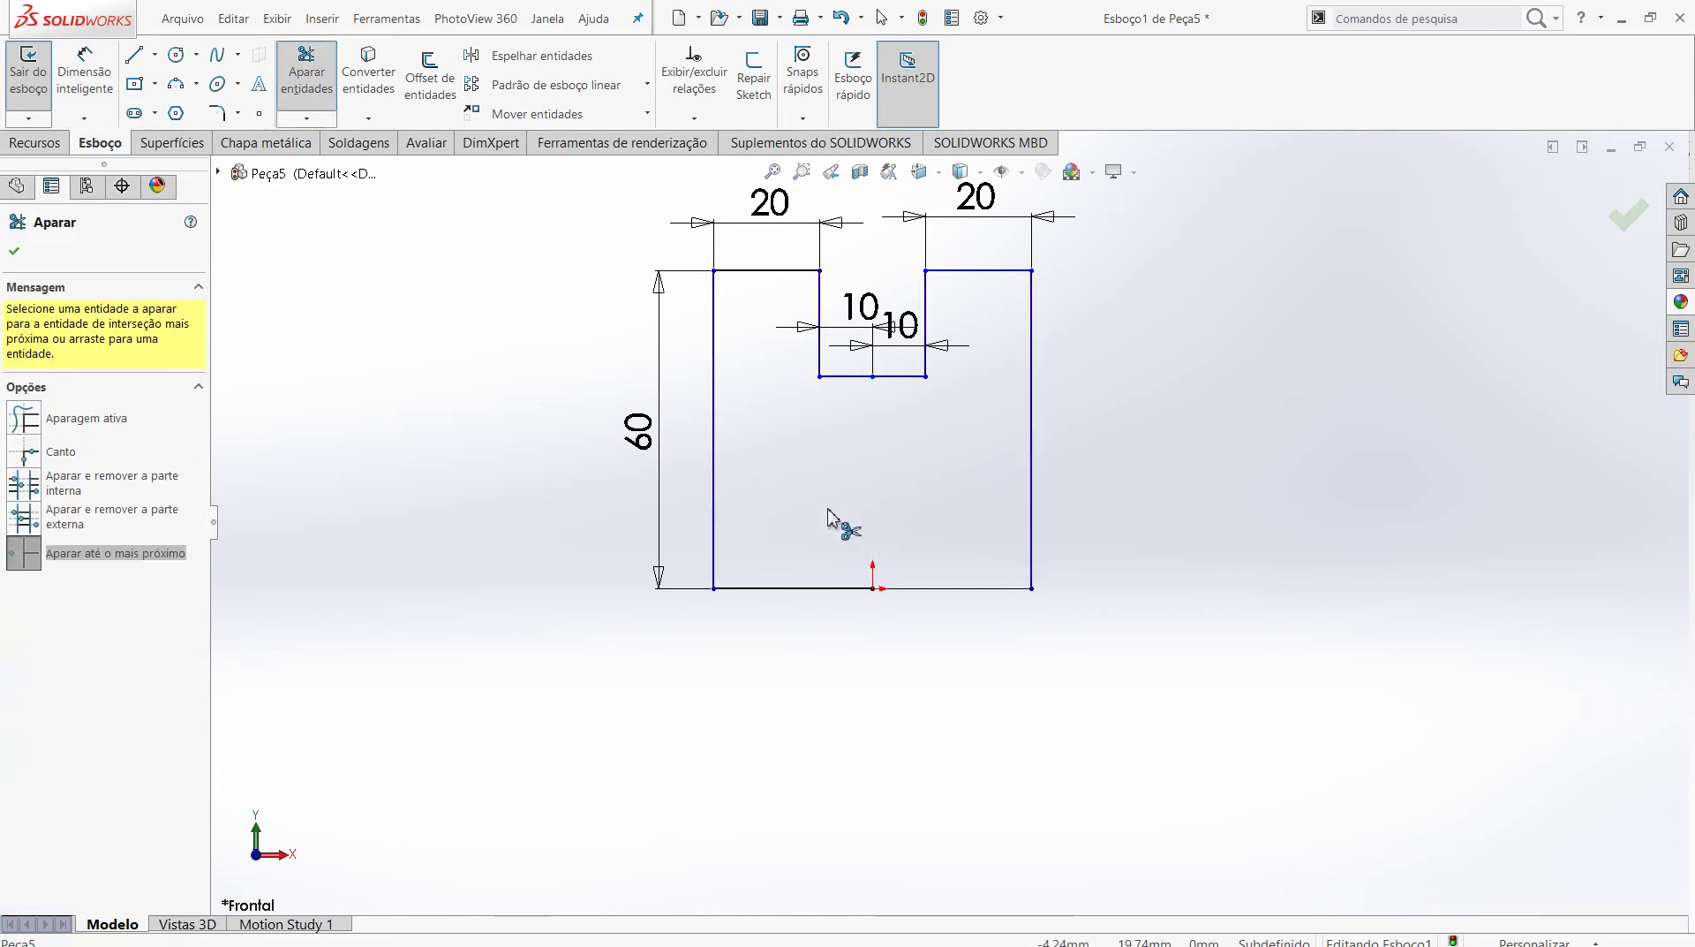
mouse_move(814, 523)
middle_down()
mouse_move(701, 556)
mouse_move(775, 579)
mouse_move(887, 504)
middle_up()
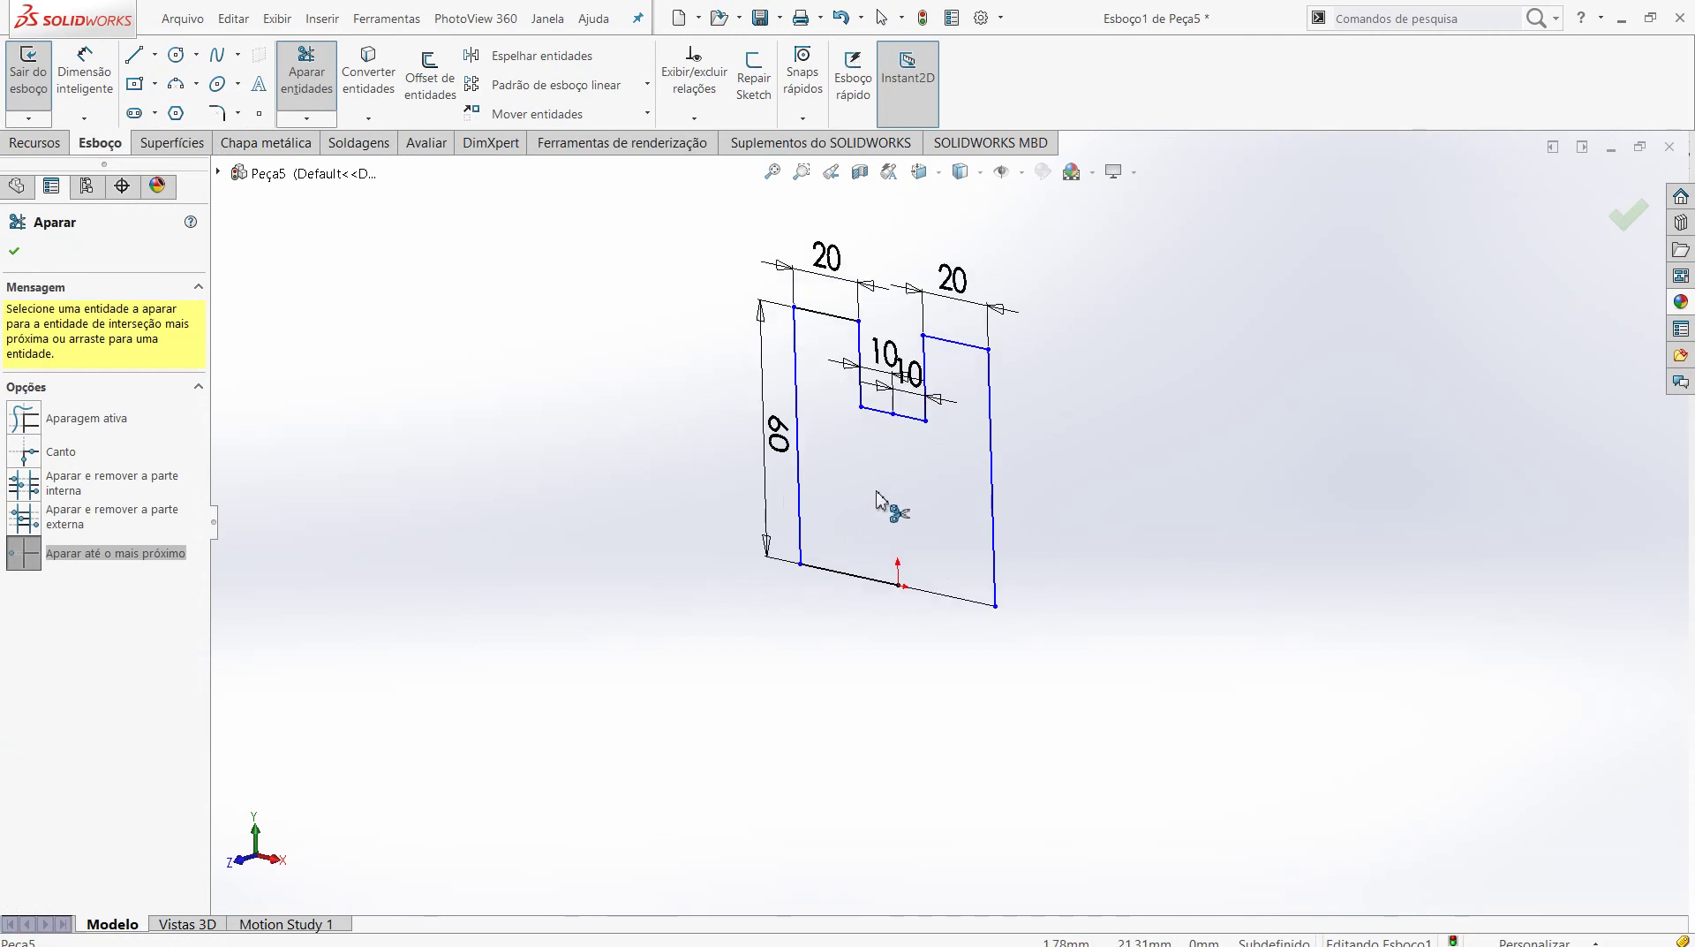
click(16, 253)
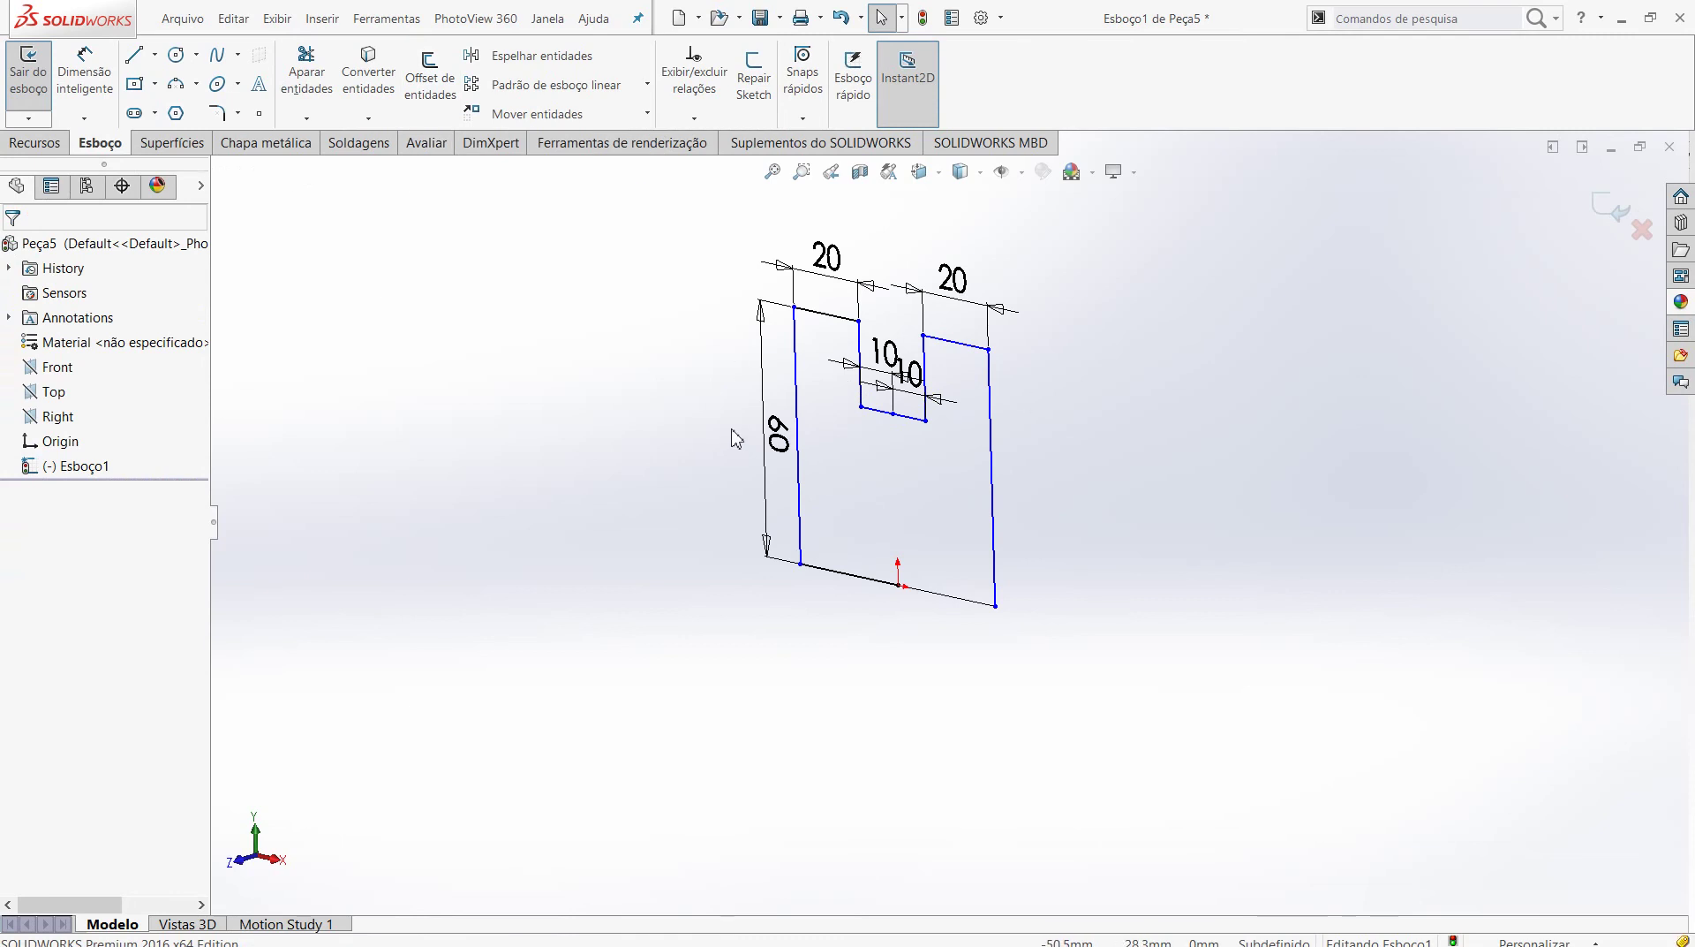
- Attempt a Revolve with the contour cleared and no axis, then cancel it
click(40, 143)
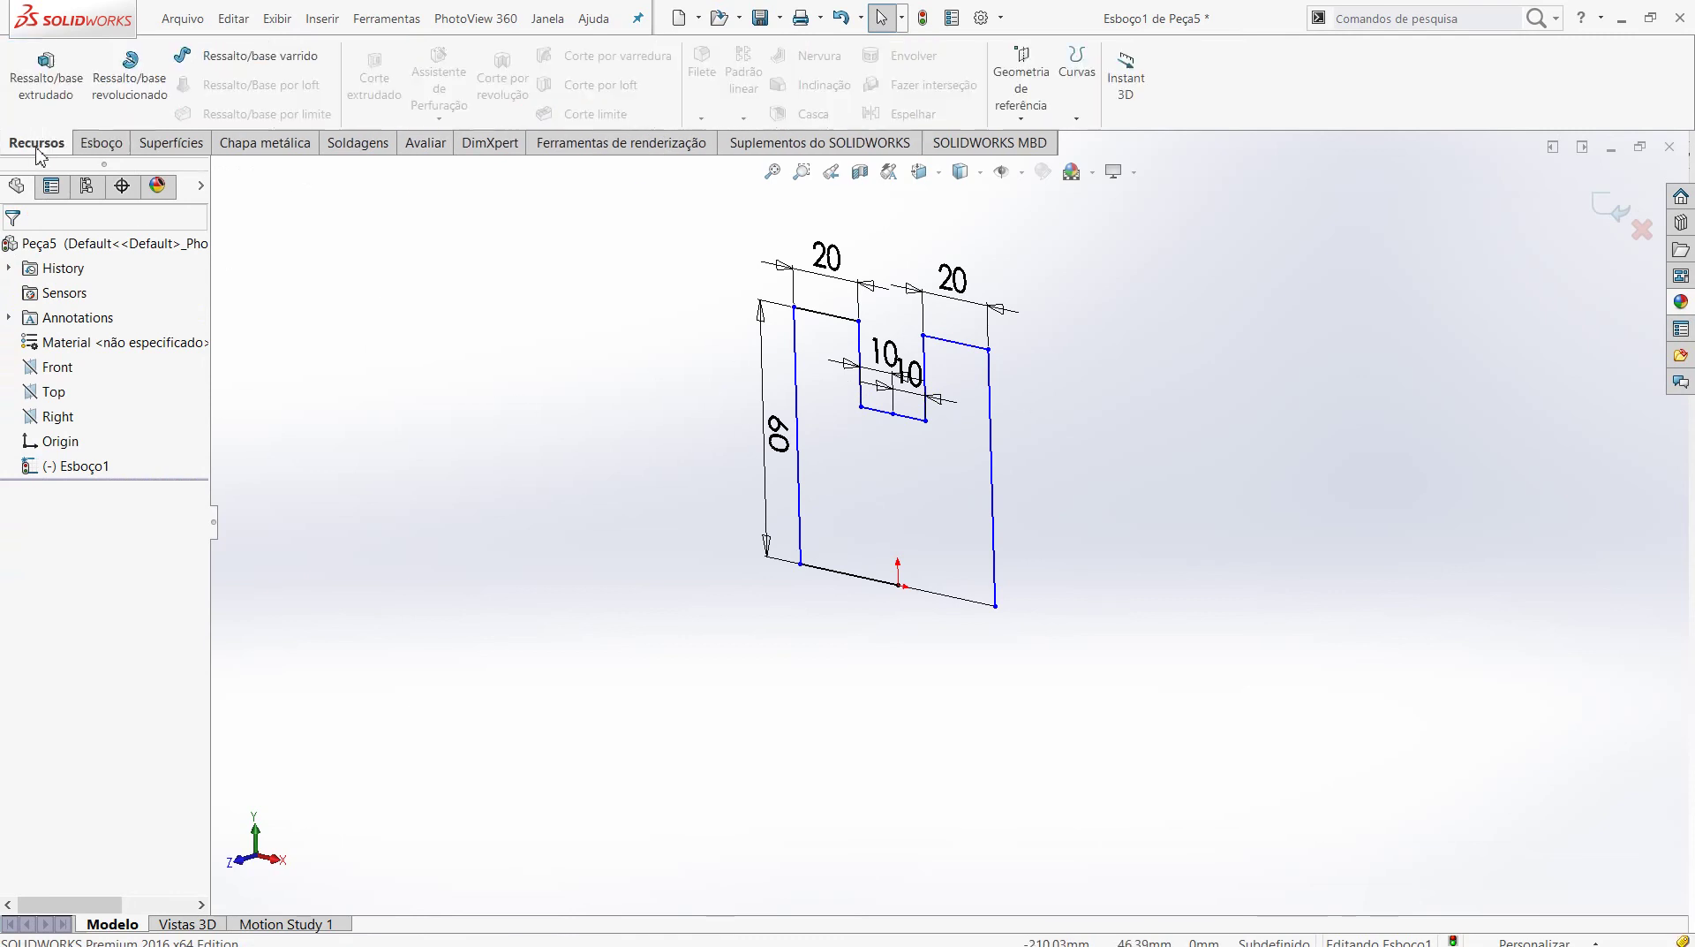
click(130, 81)
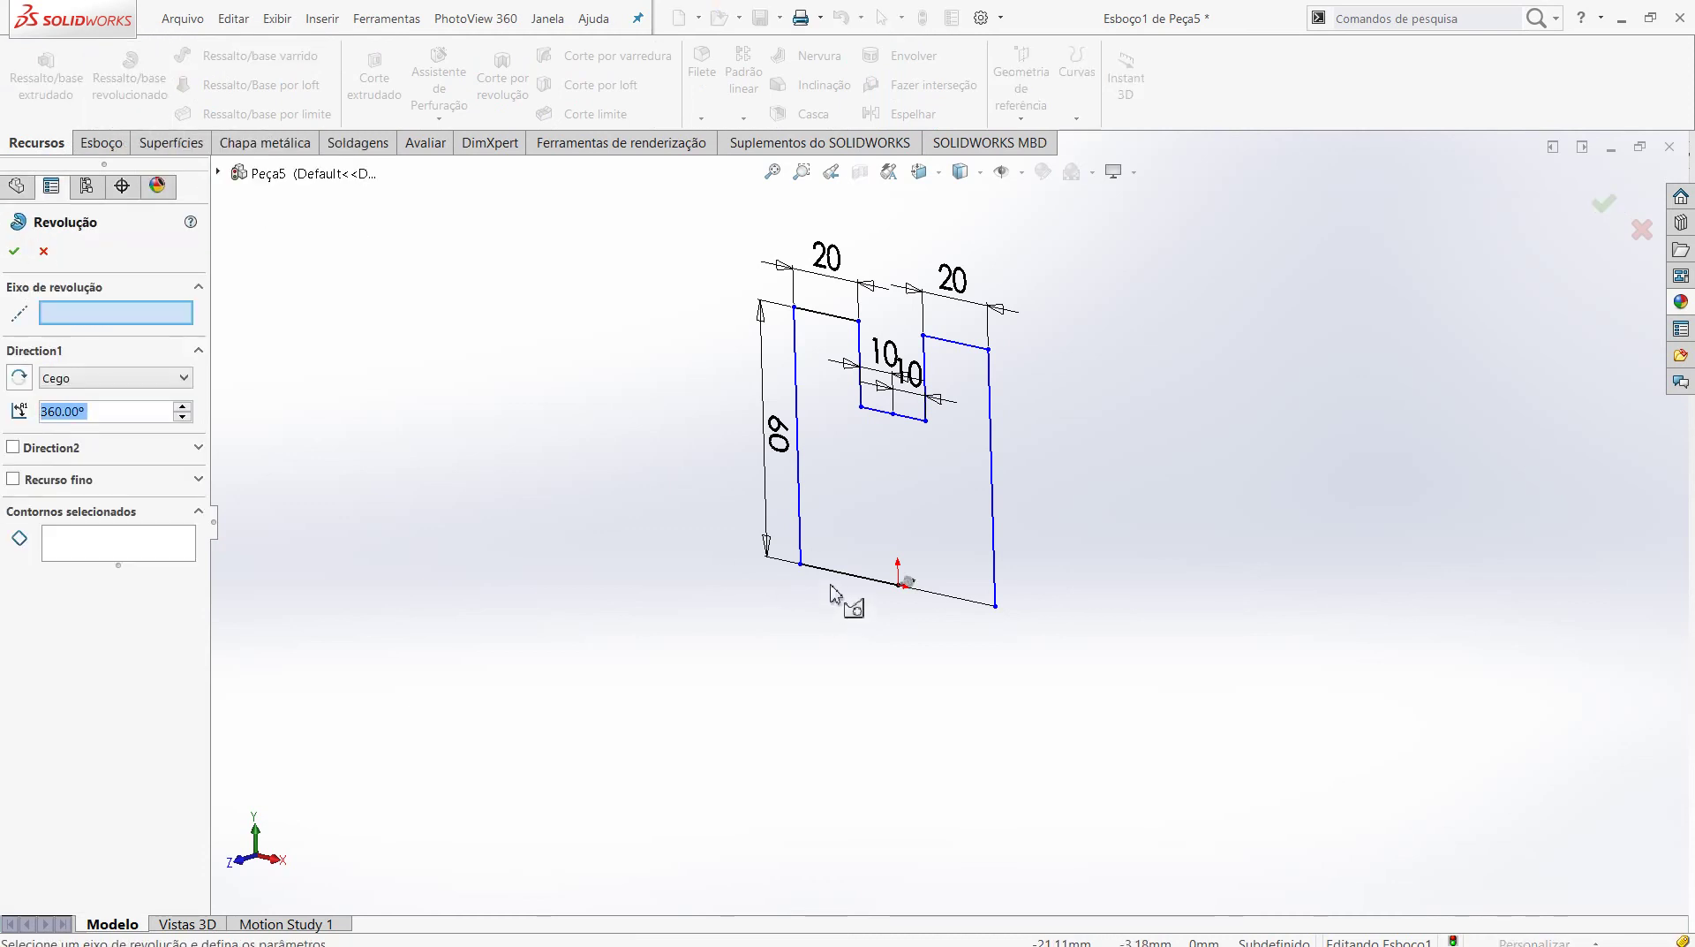
click(887, 586)
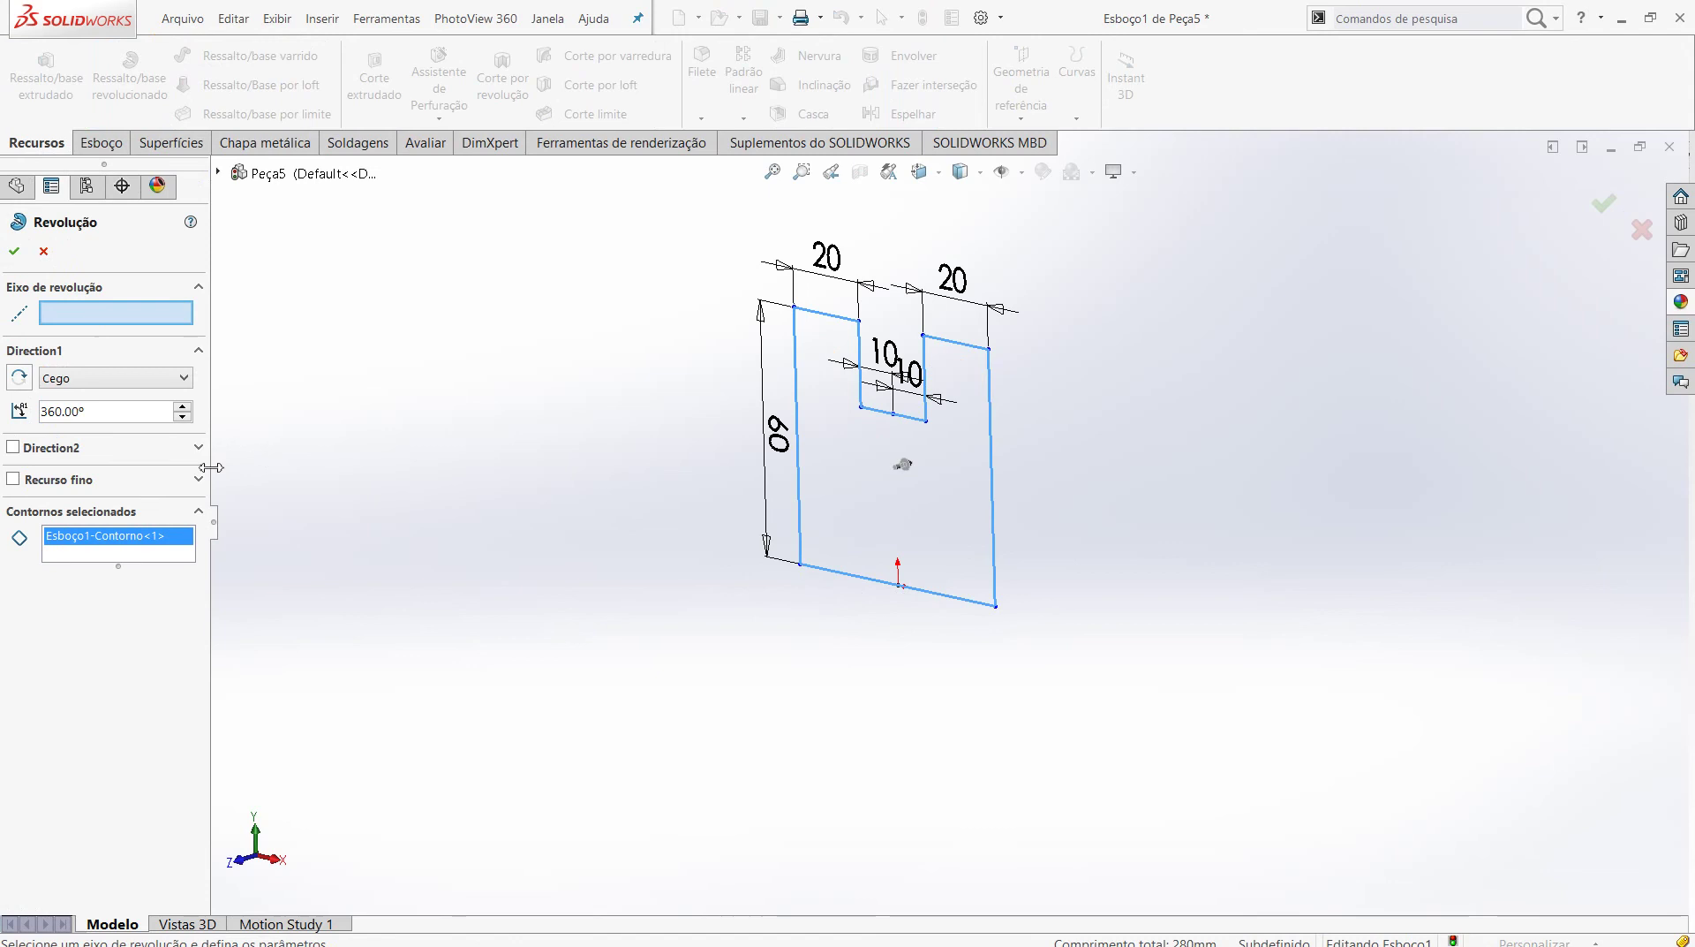
right_click(155, 553)
click(208, 568)
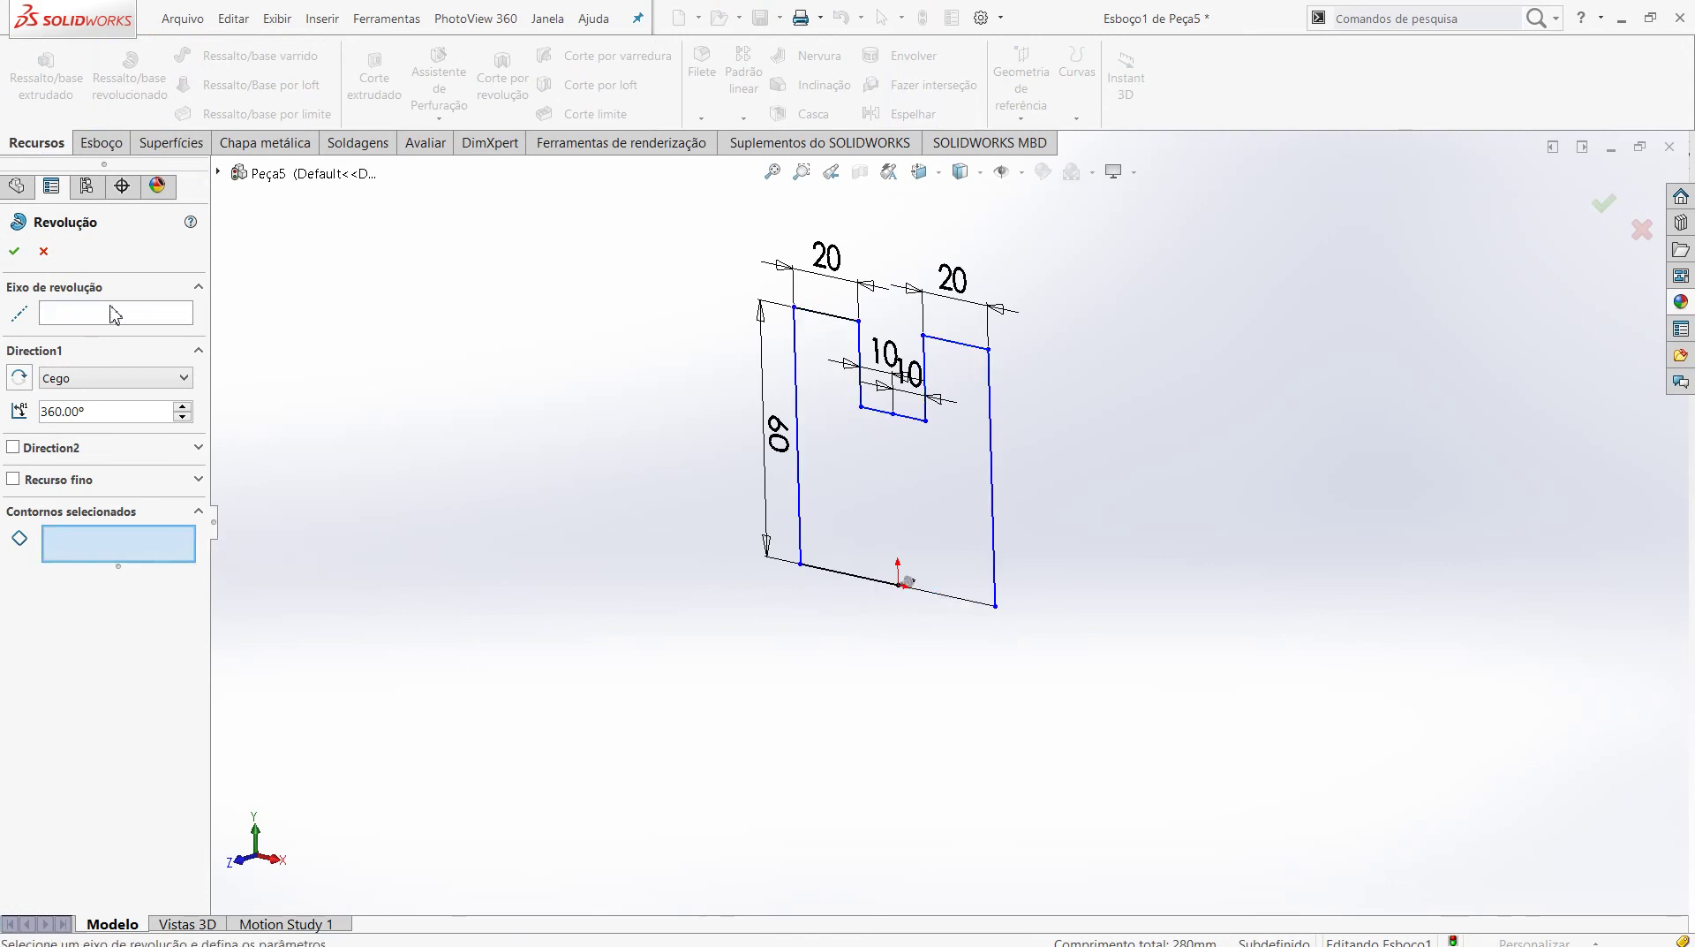
click(106, 314)
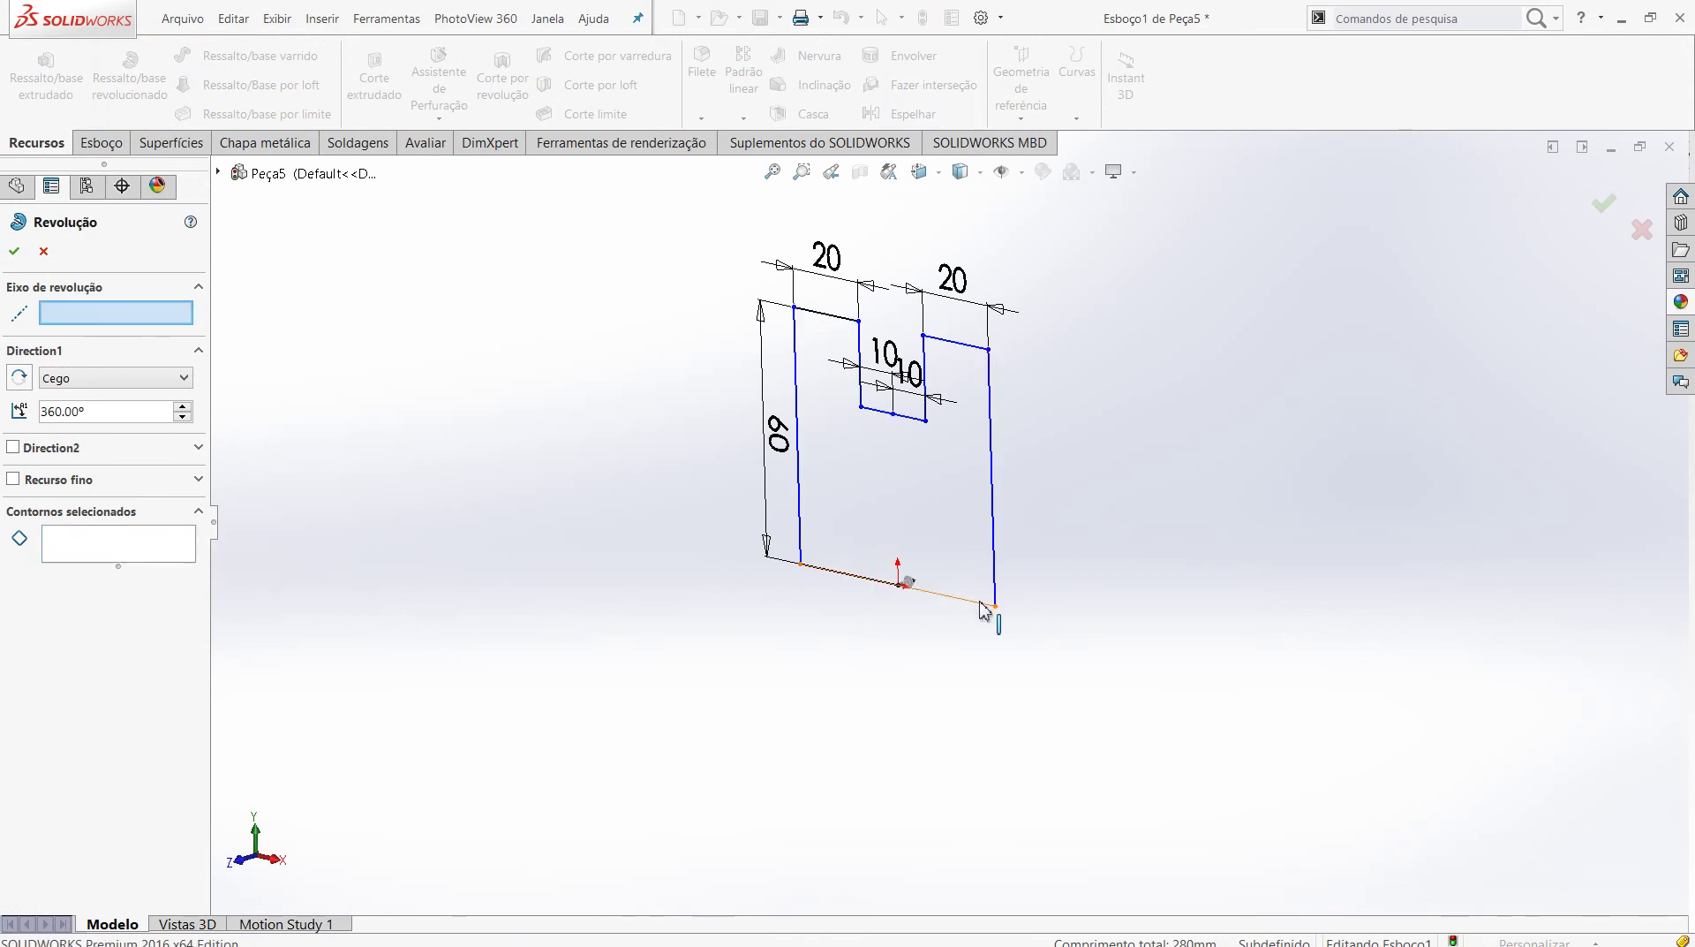
scroll(942, 609, down, 3)
scroll(945, 609, up, 4)
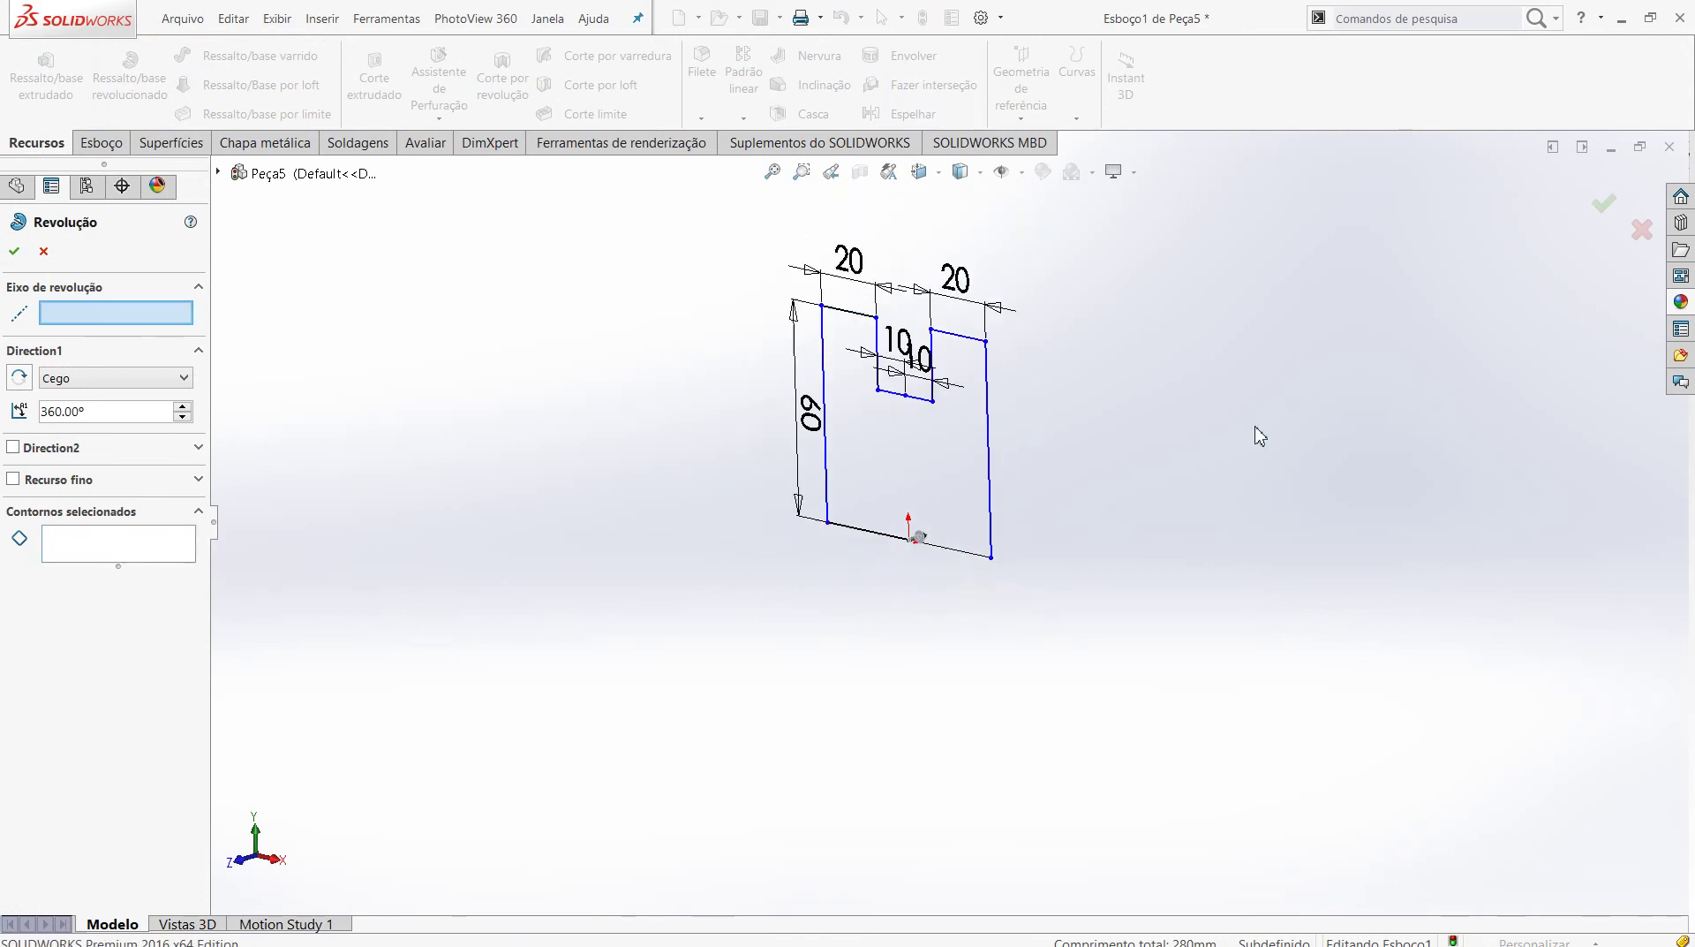
click(1605, 208)
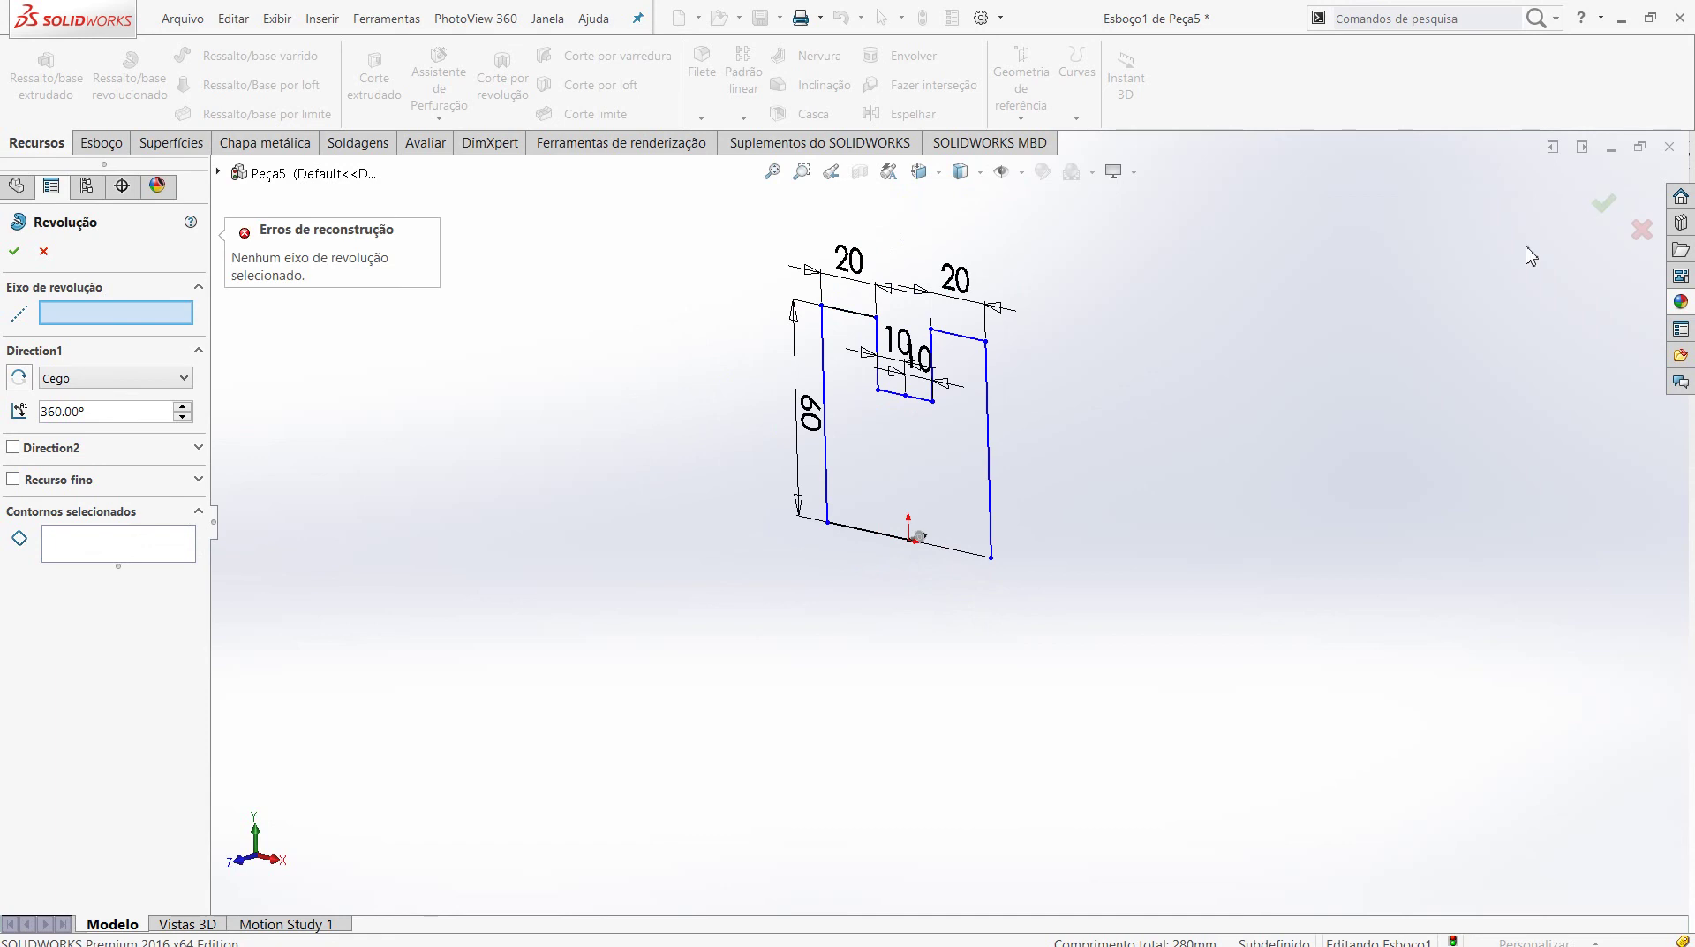
click(36, 253)
- Exit the sketch, leaving Esboço1 as the only feature
click(1618, 215)
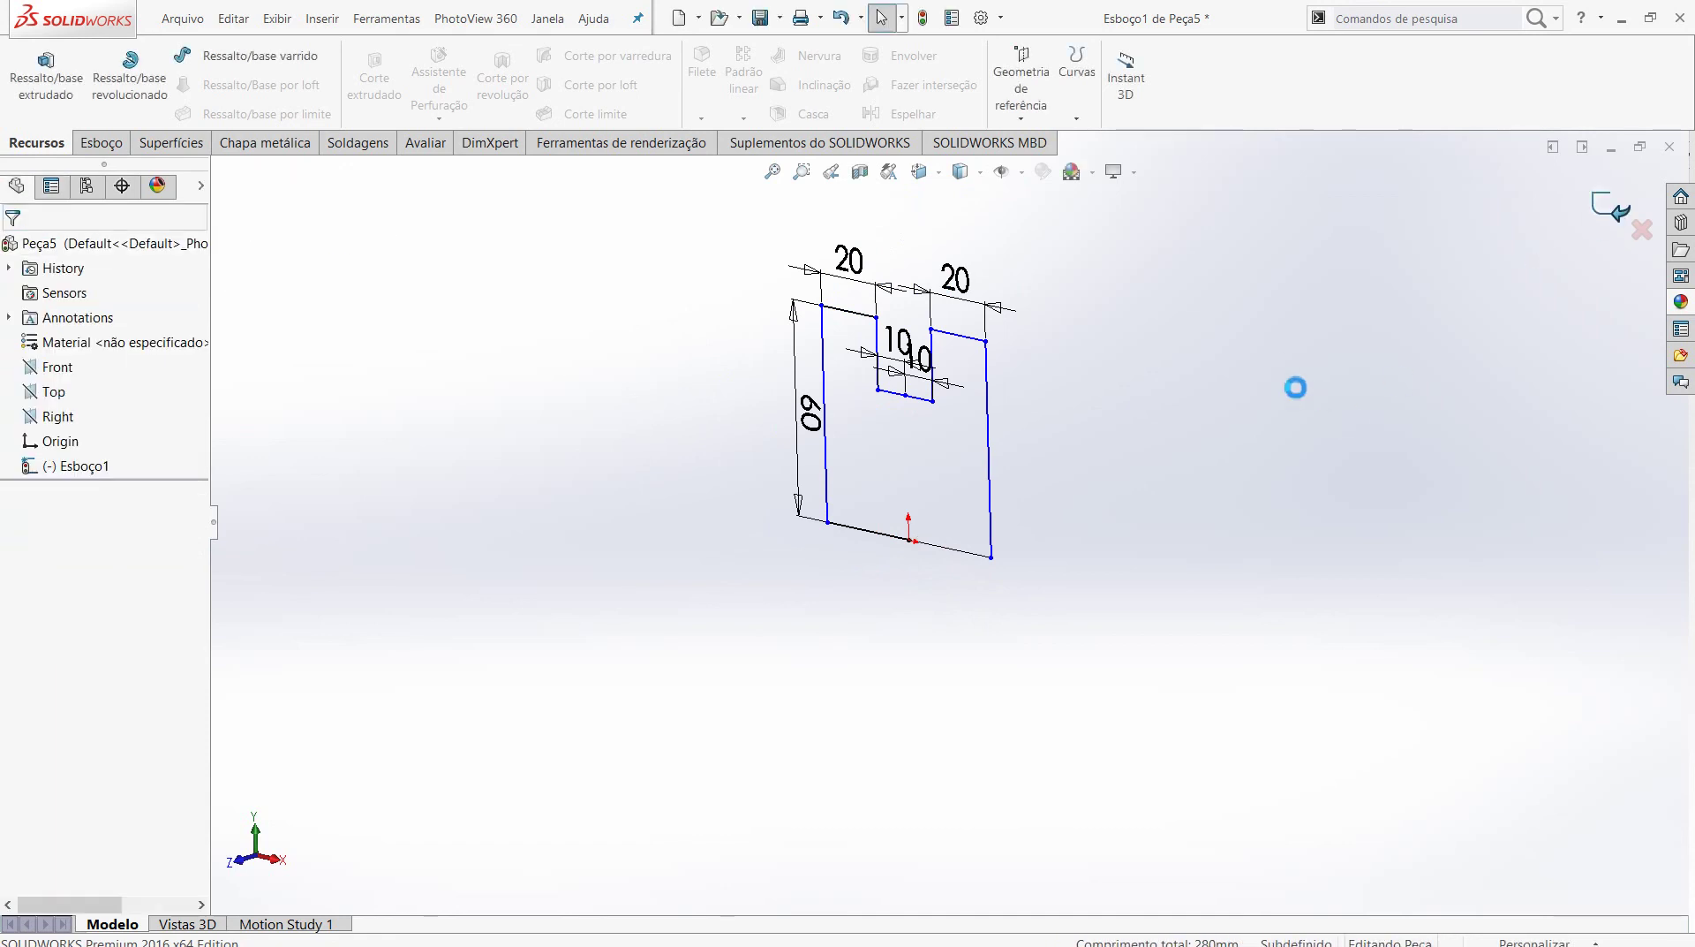
scroll(861, 644, down, 3)
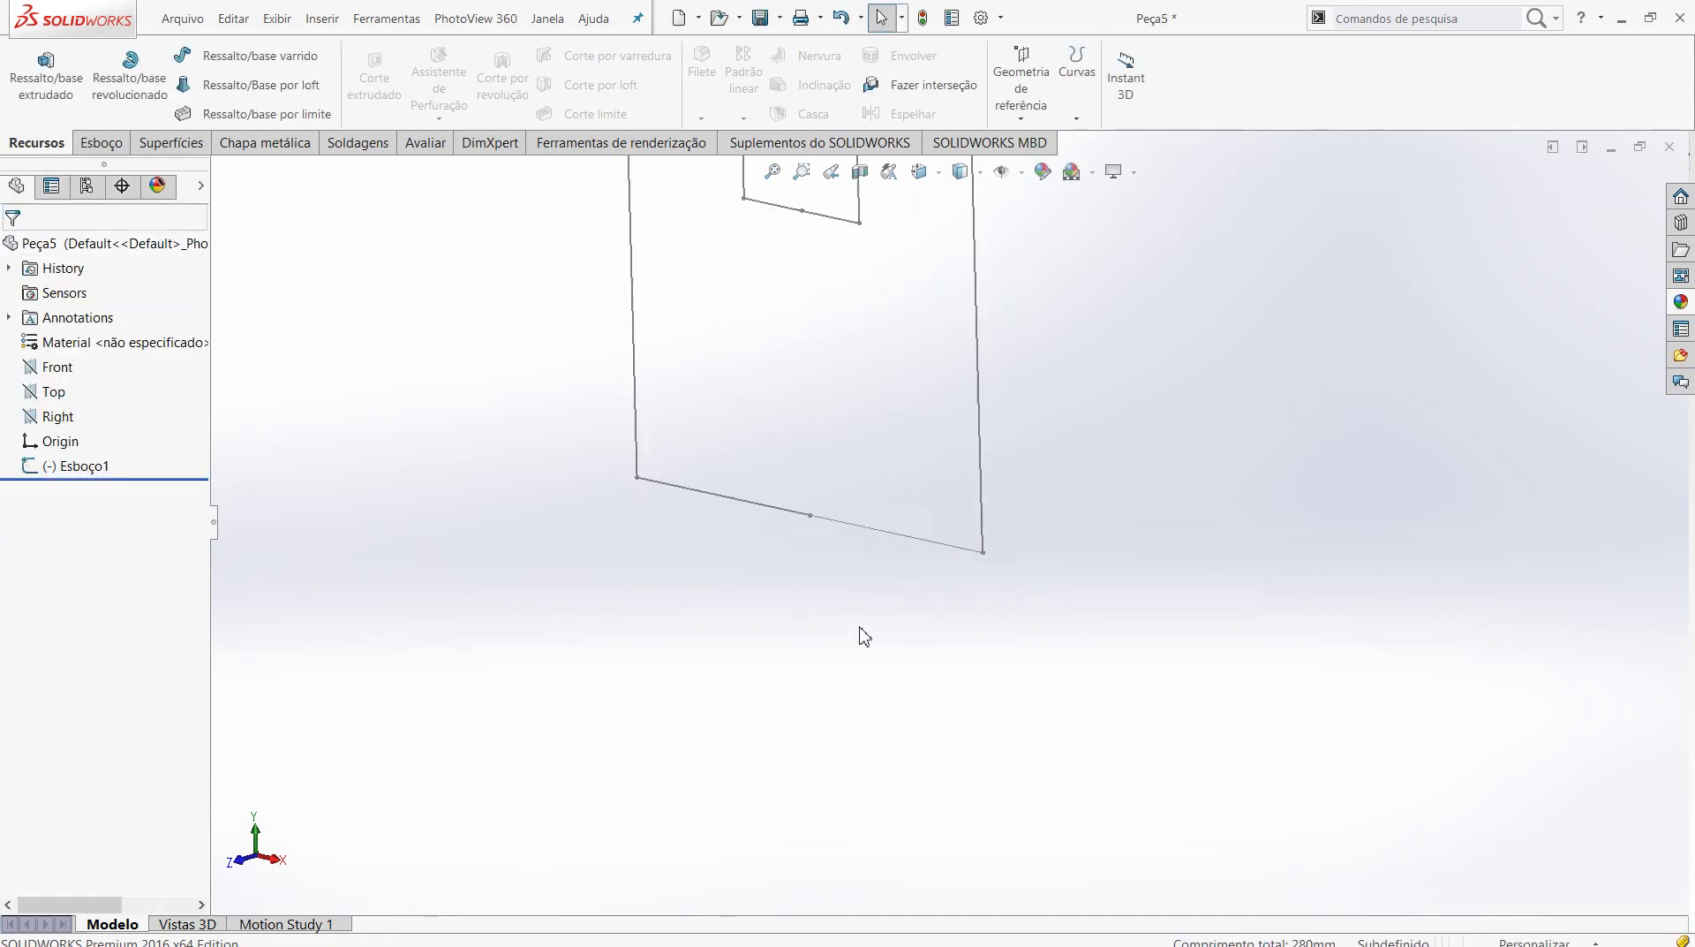
scroll(927, 503, down, 2)
scroll(927, 500, up, 3)
scroll(1049, 344, up, 2)
scroll(1049, 345, down, 1)
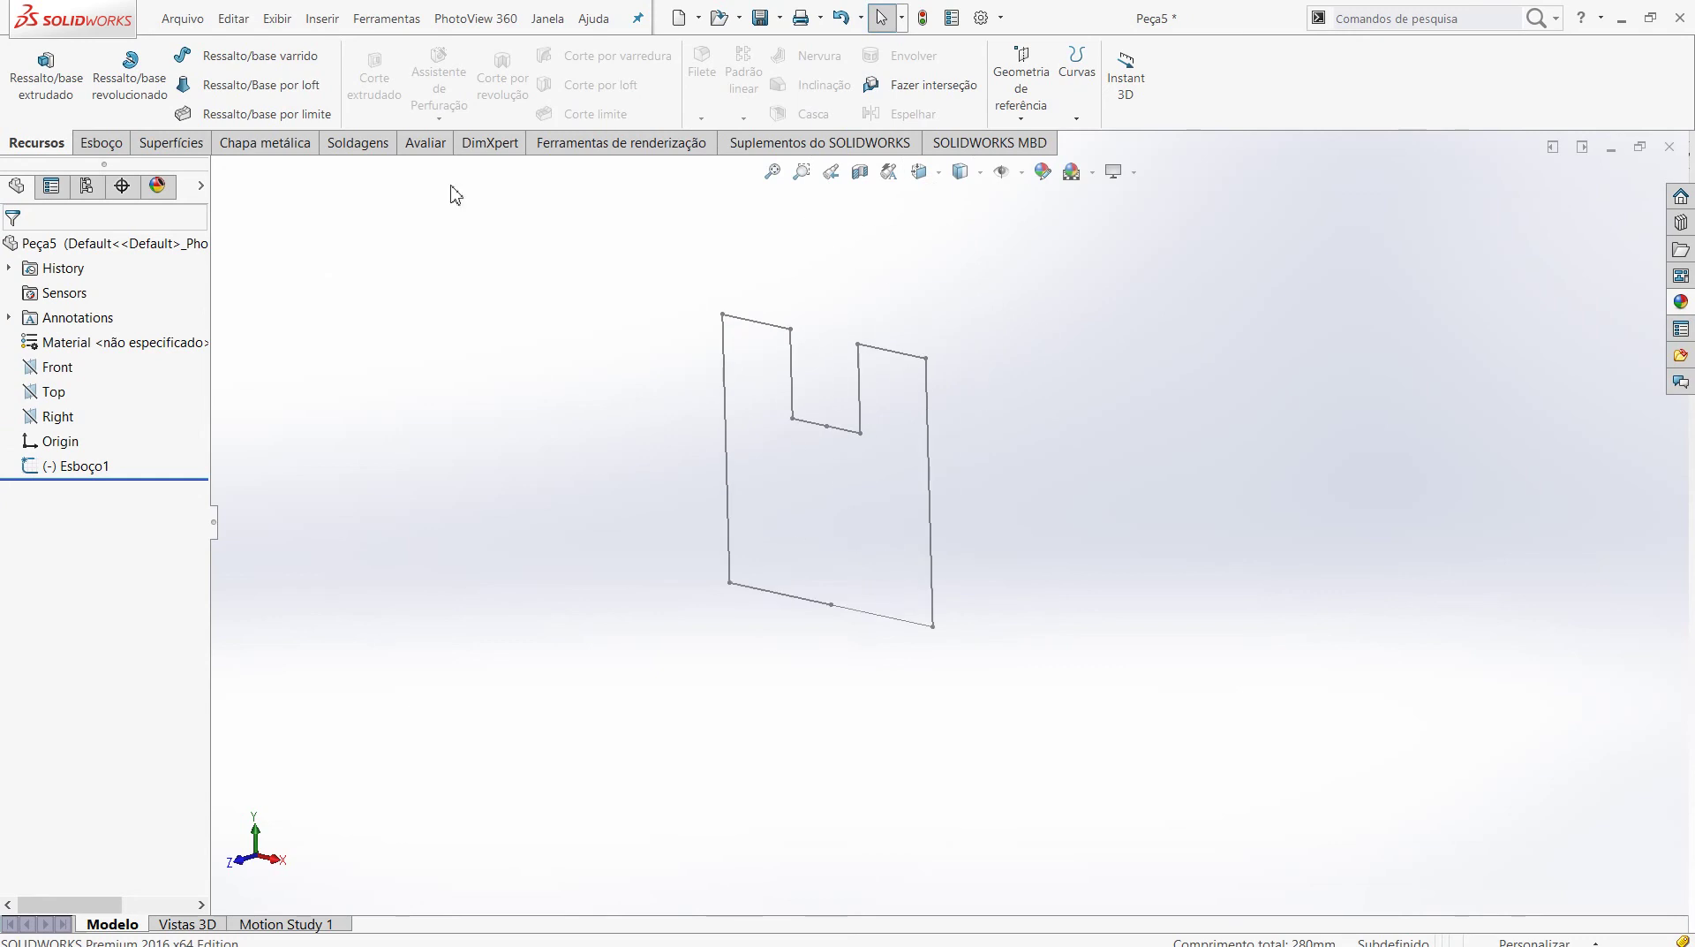
- Revolve the sketch region 360° about the bottom sketch line, creating Revolução1
click(133, 89)
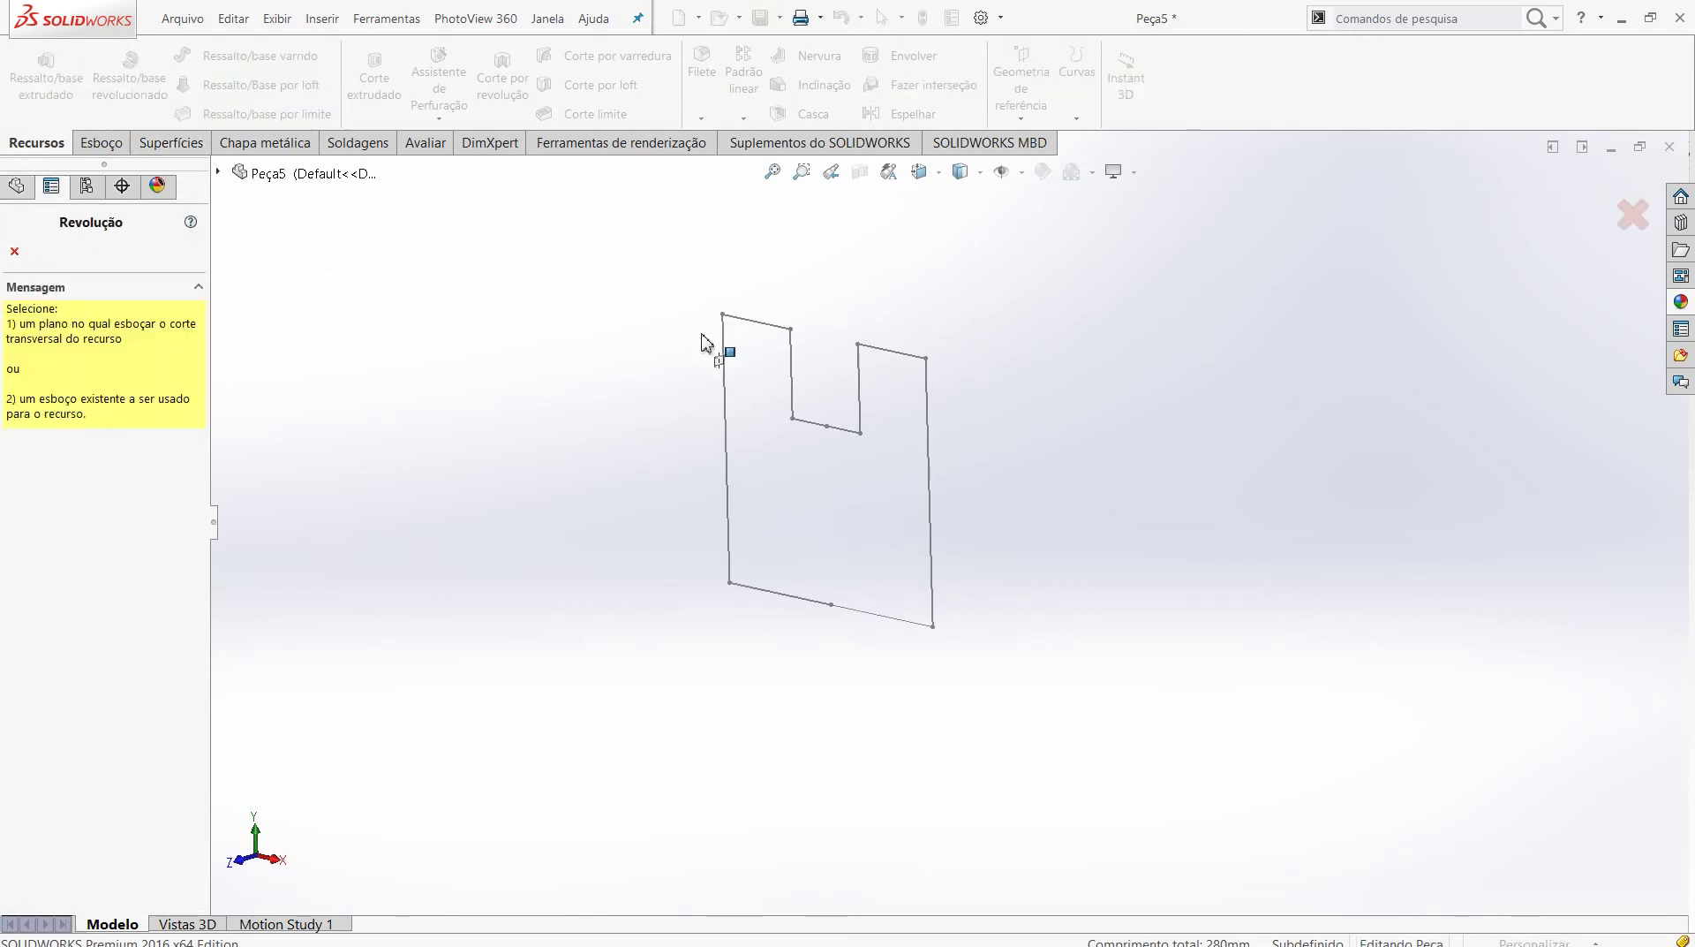
click(755, 325)
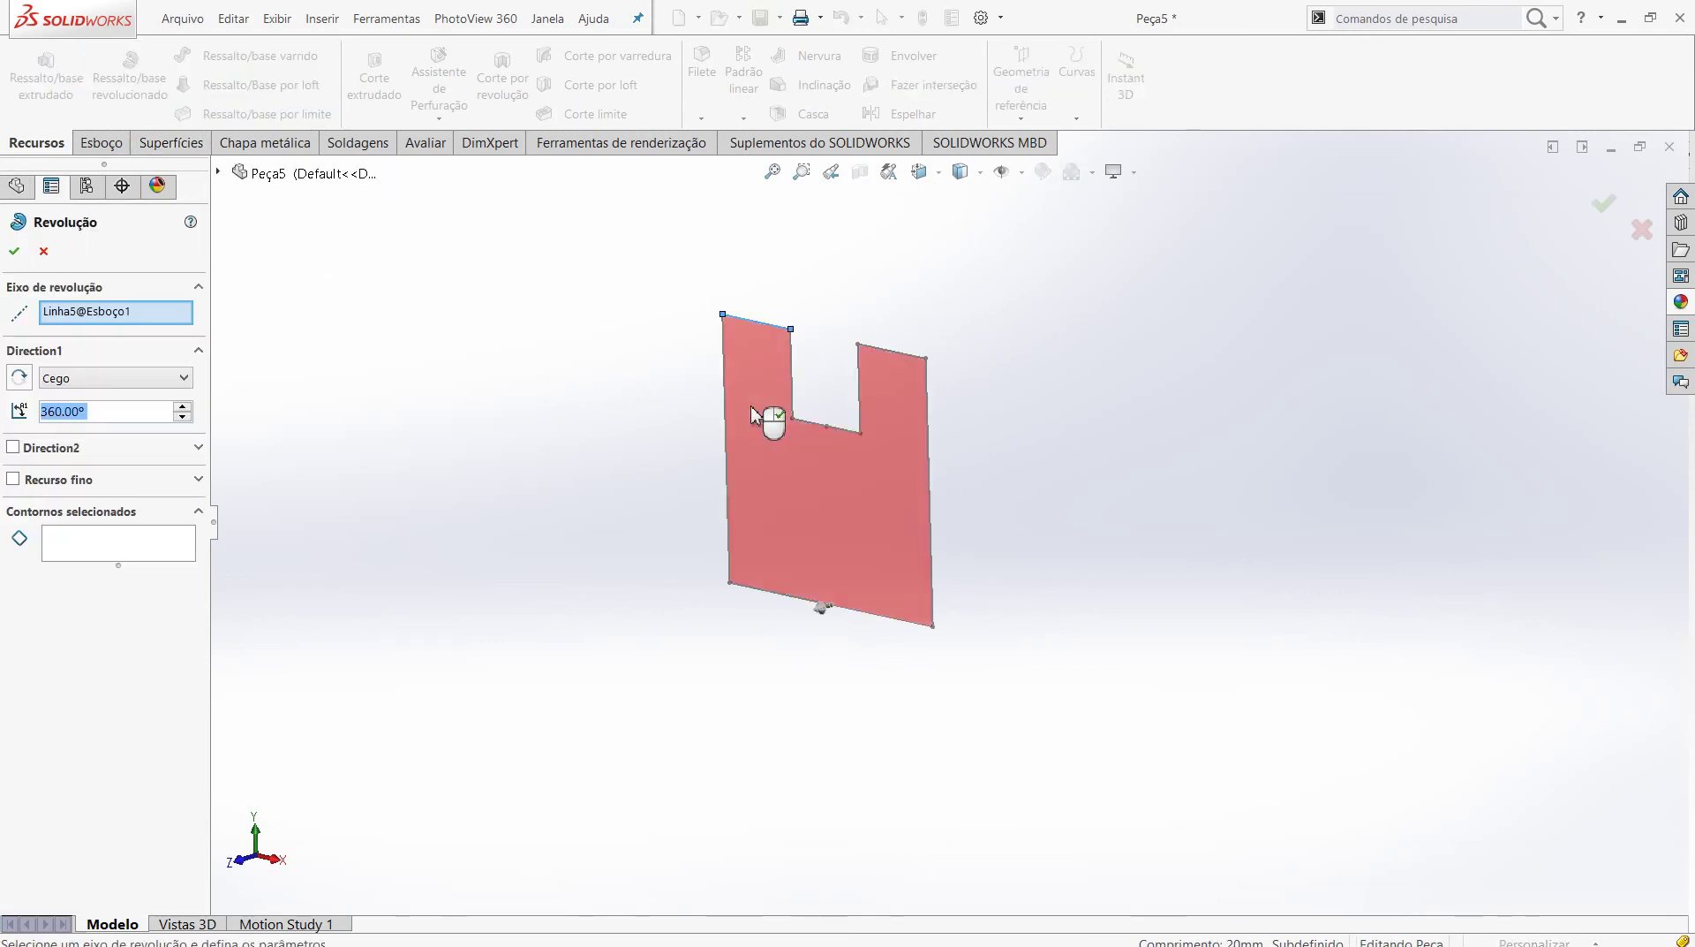
right_click(139, 323)
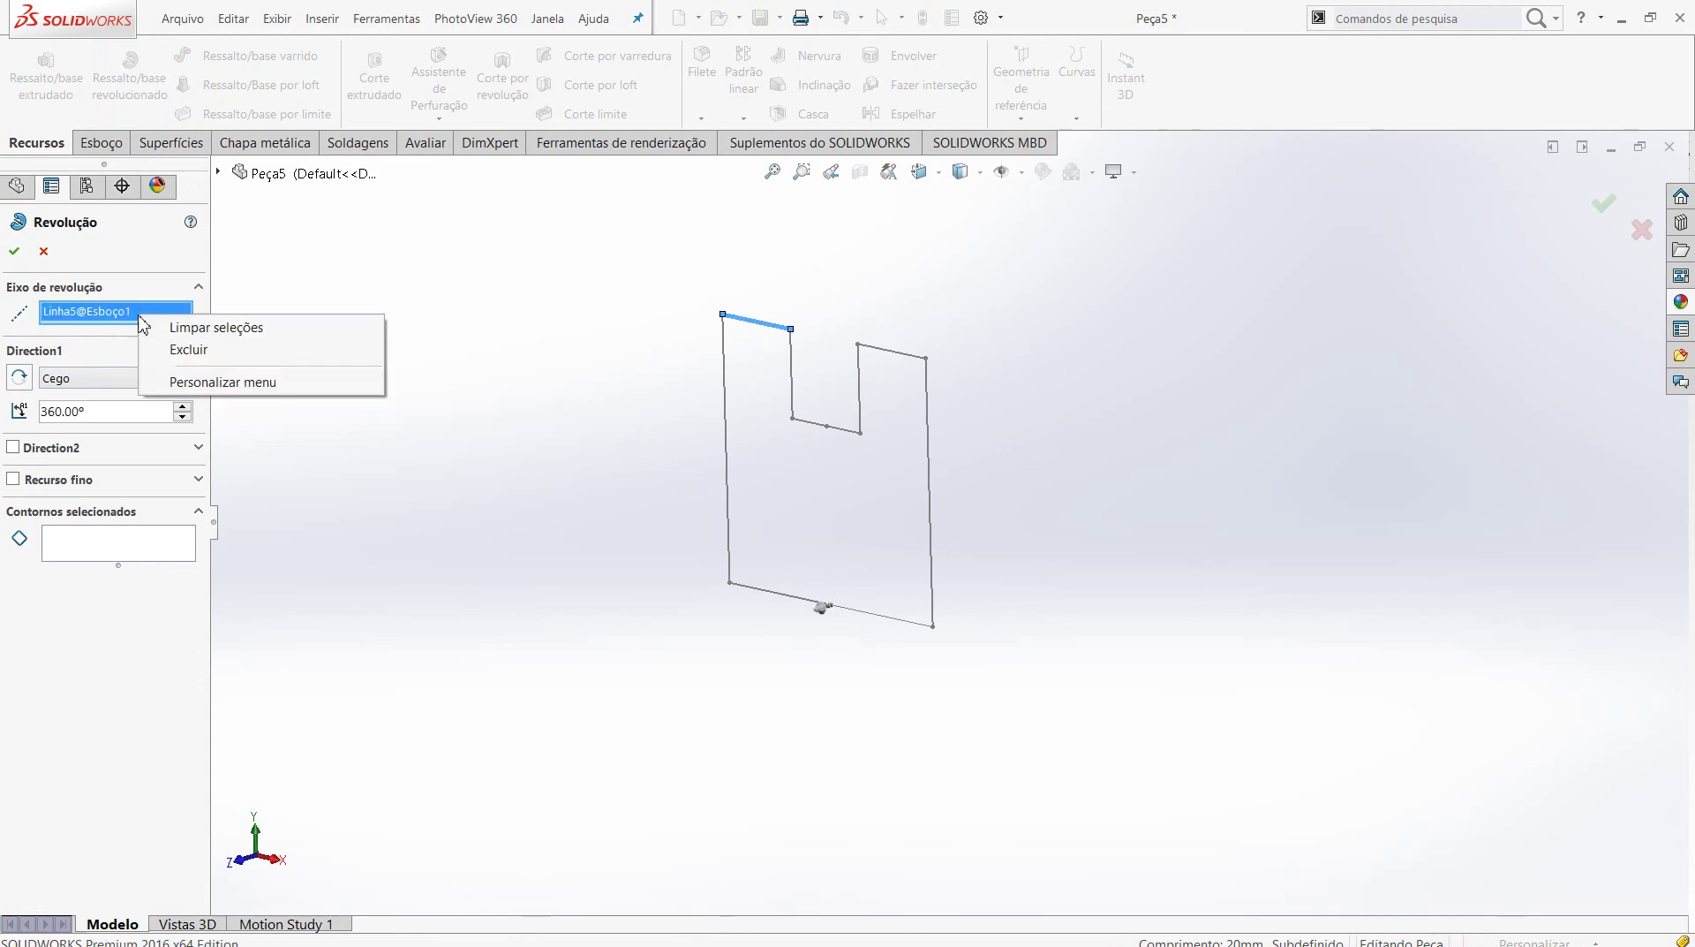
click(175, 345)
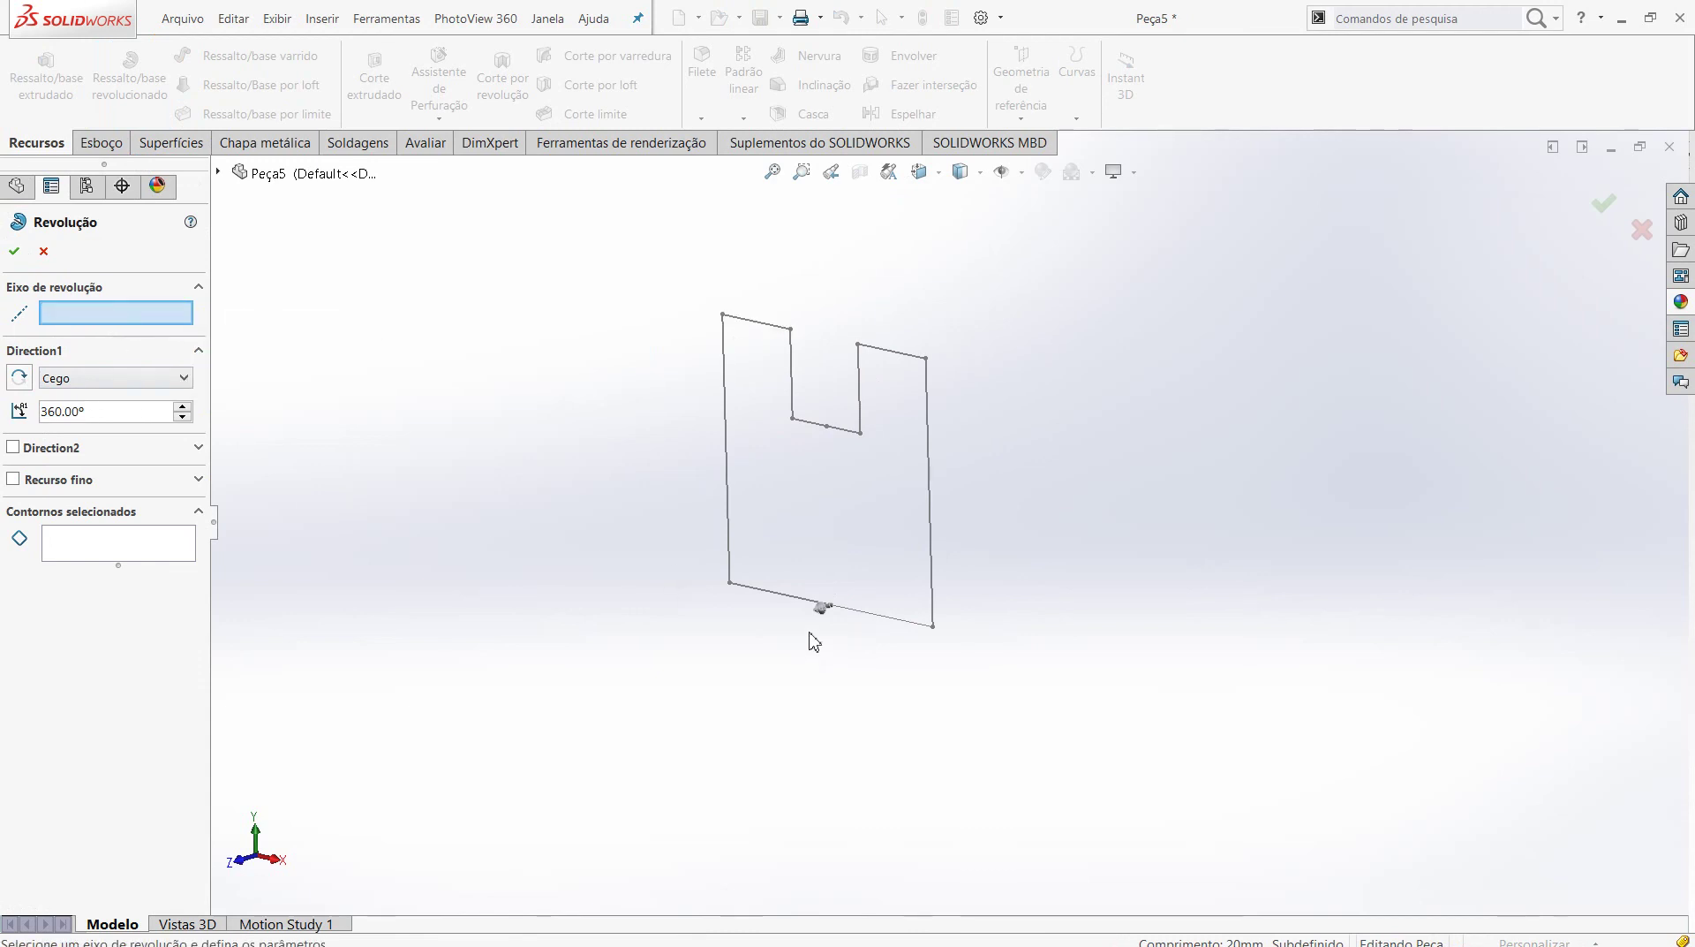
click(799, 606)
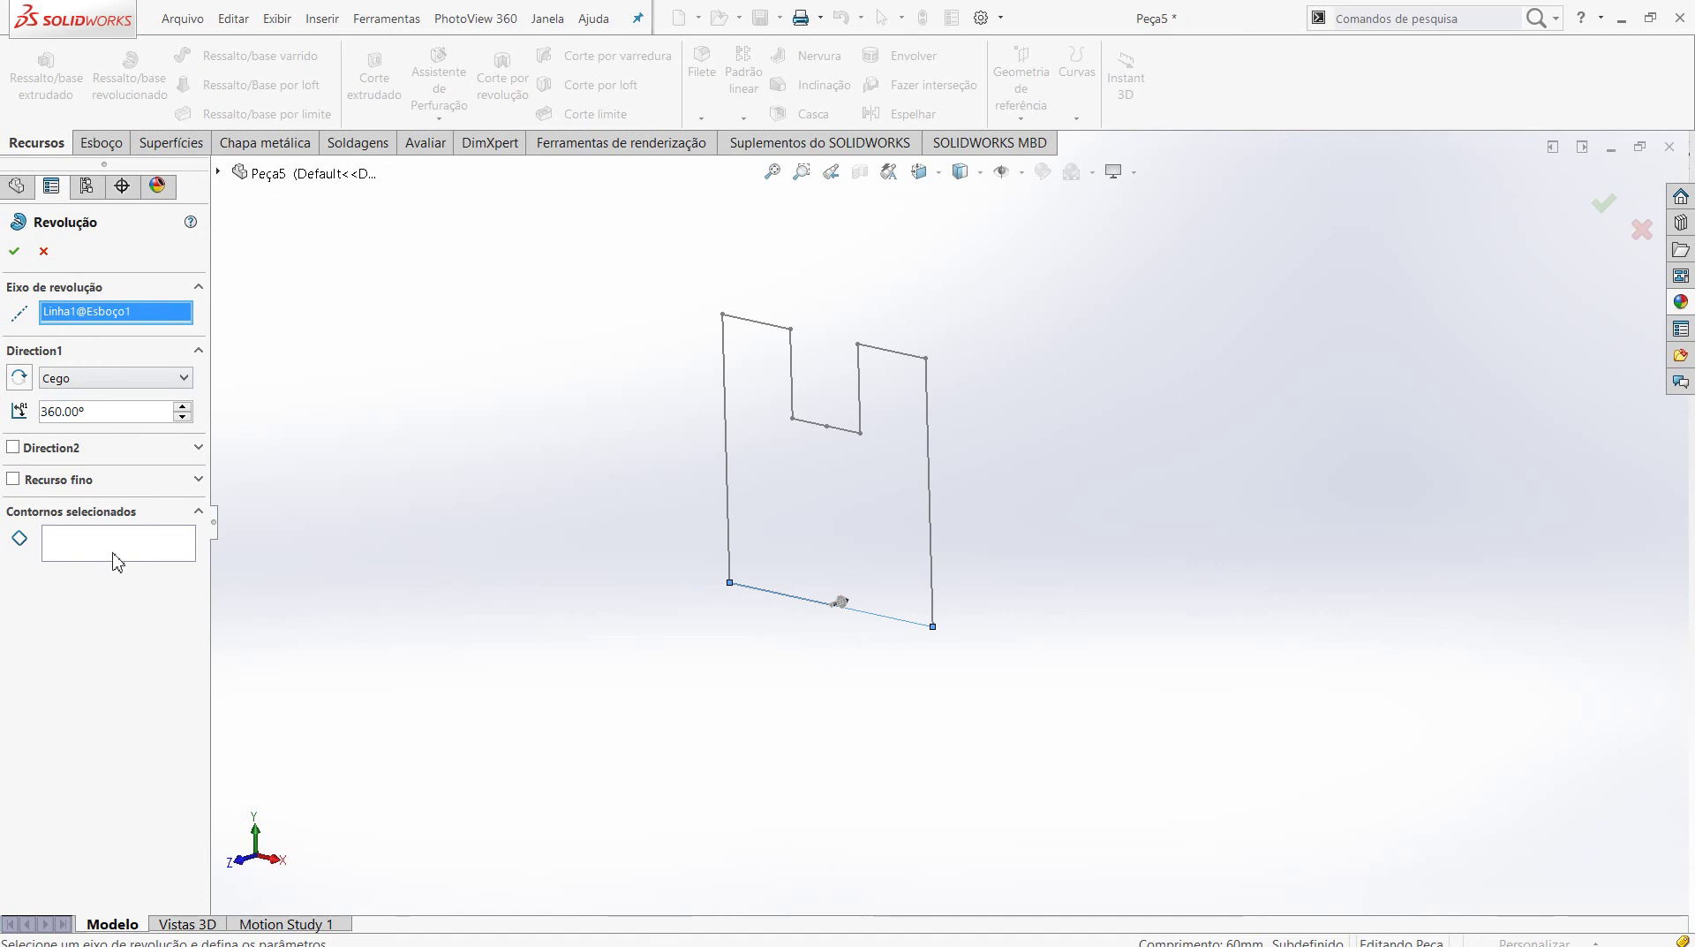
click(115, 554)
click(808, 499)
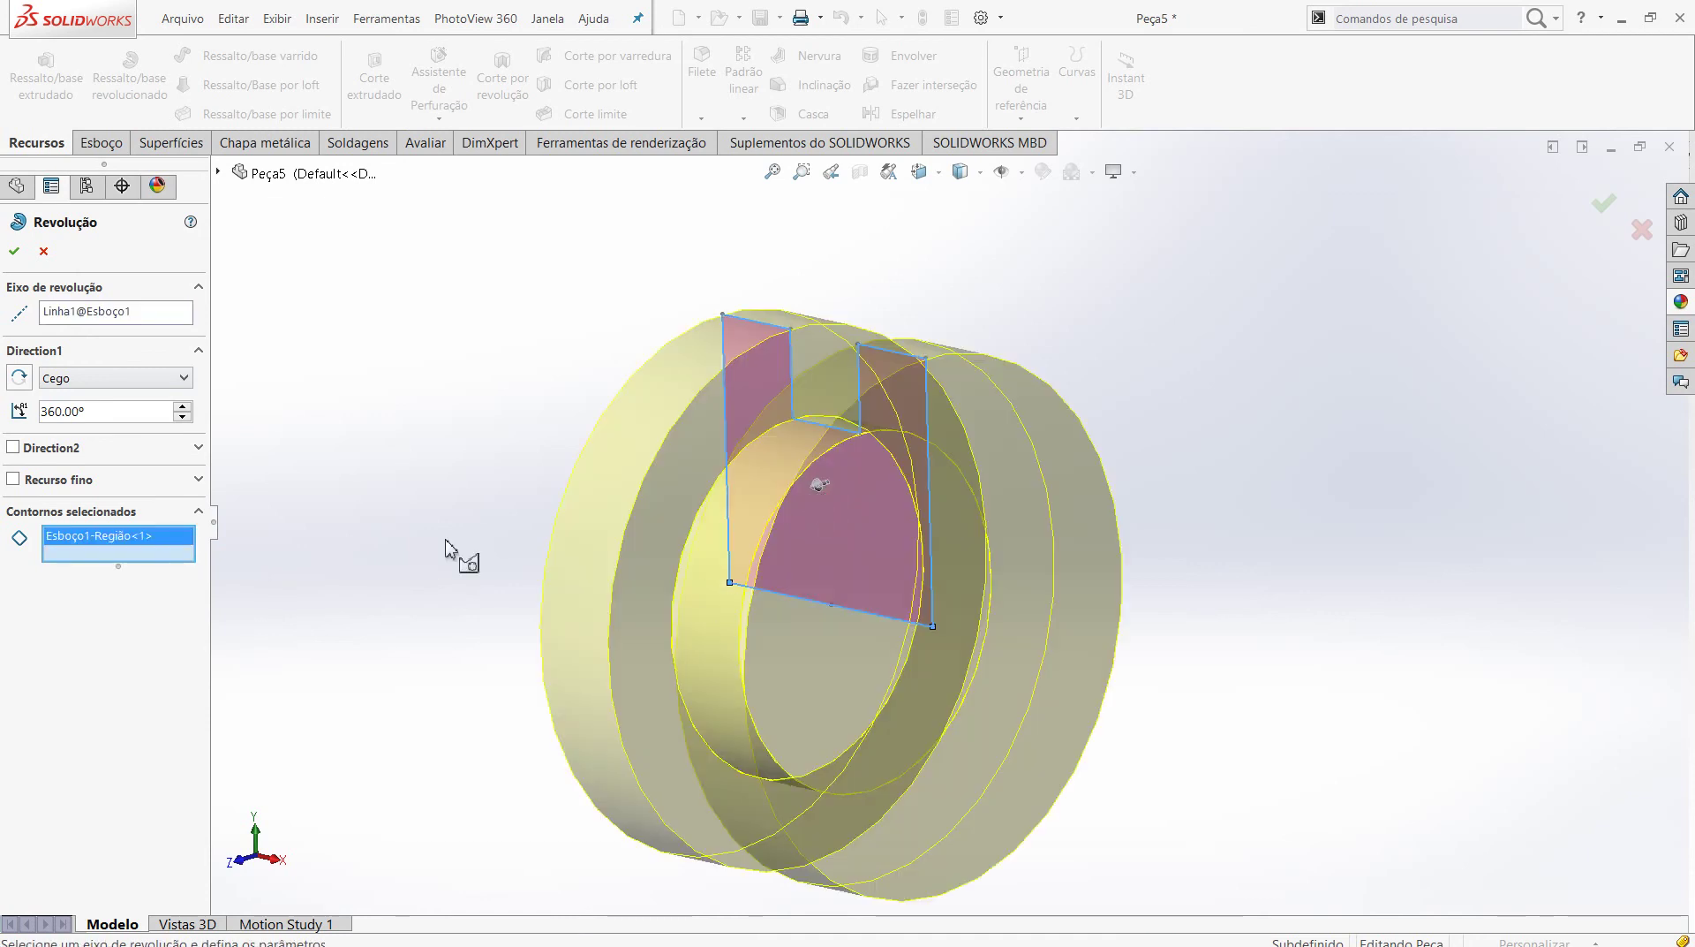
click(14, 252)
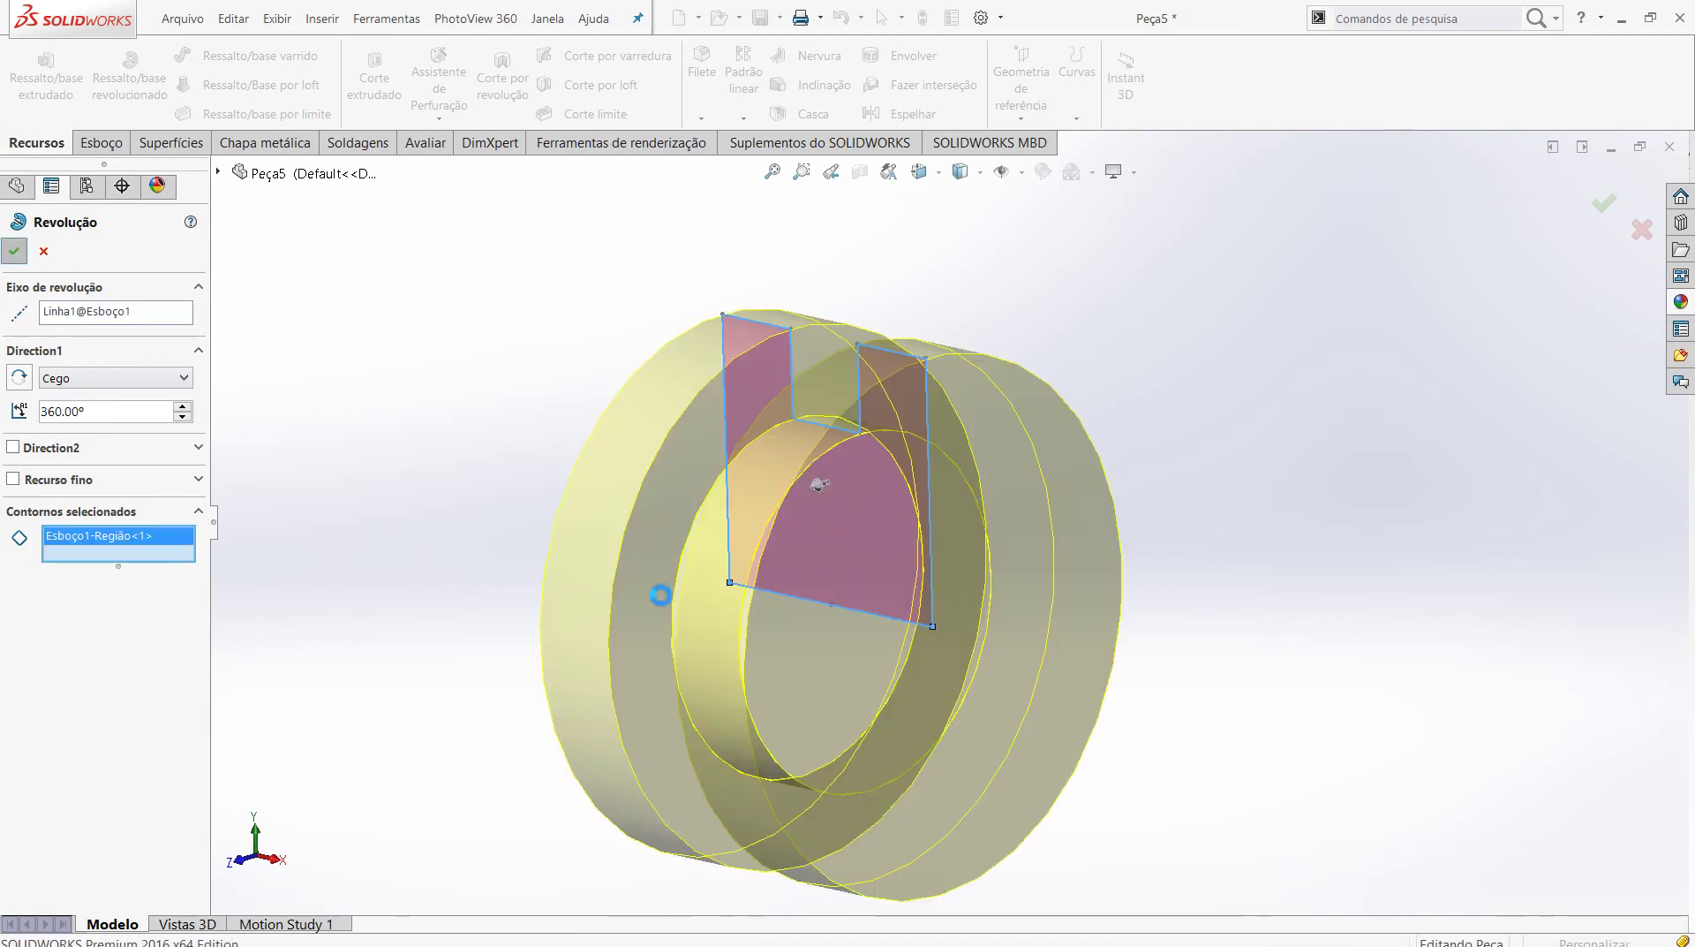
mouse_move(961, 576)
middle_down()
mouse_move(938, 621)
mouse_move(1119, 618)
mouse_move(1245, 567)
middle_up()
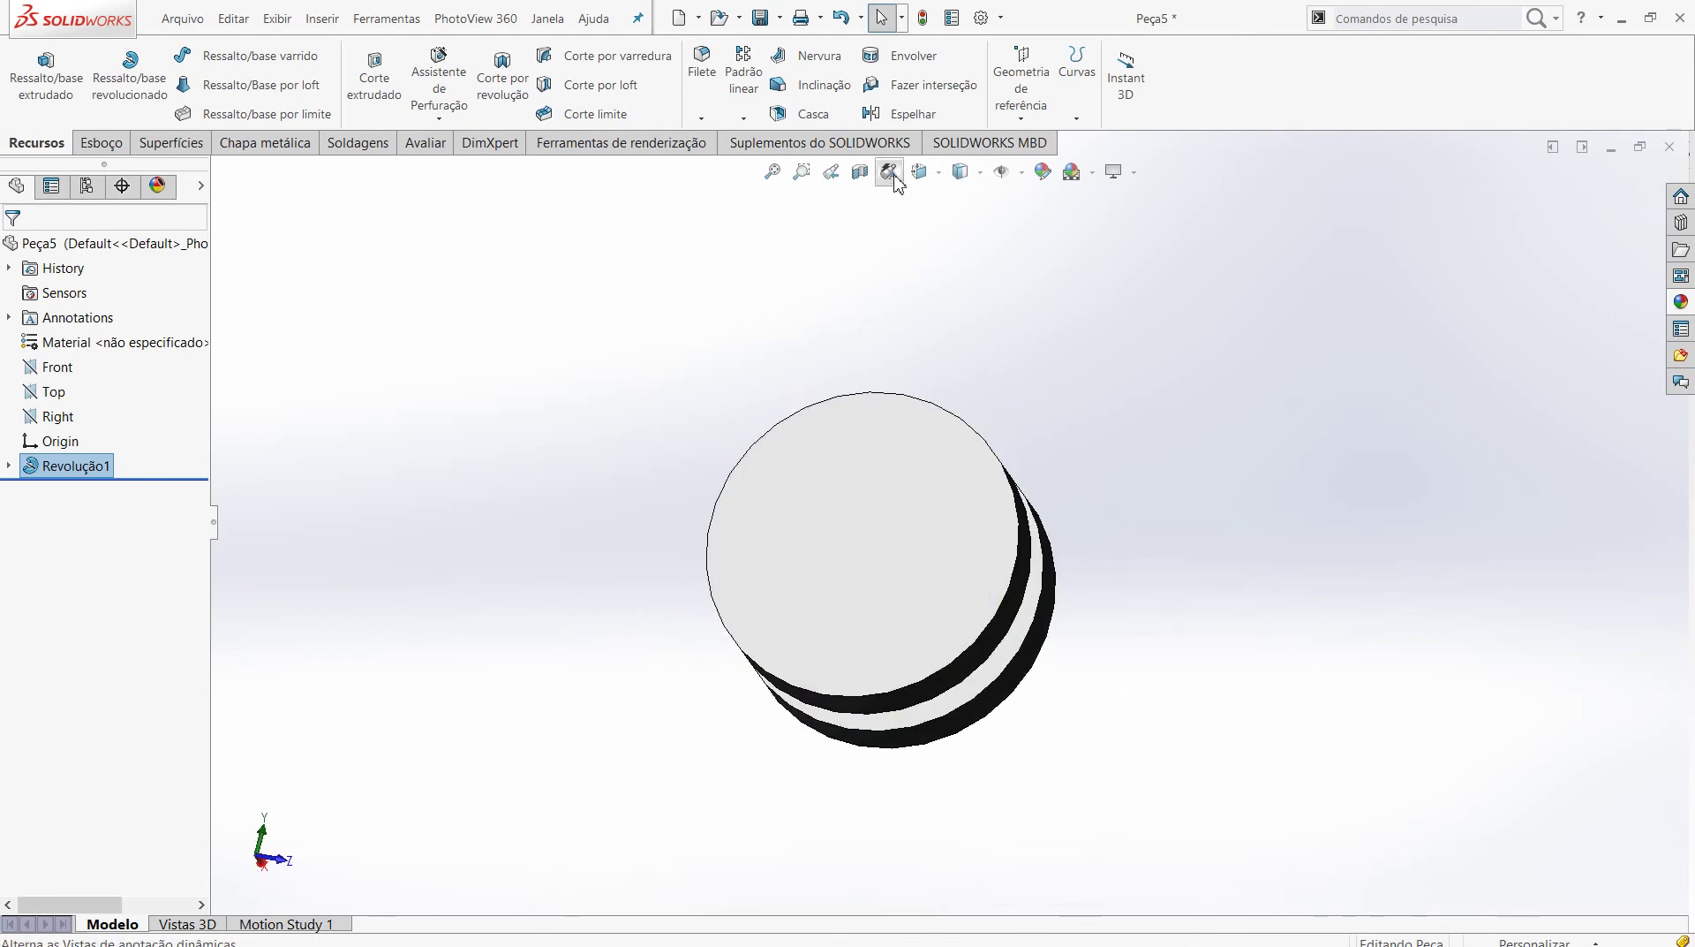
- Switch to Front then Right view and select the blank's circular face
click(923, 172)
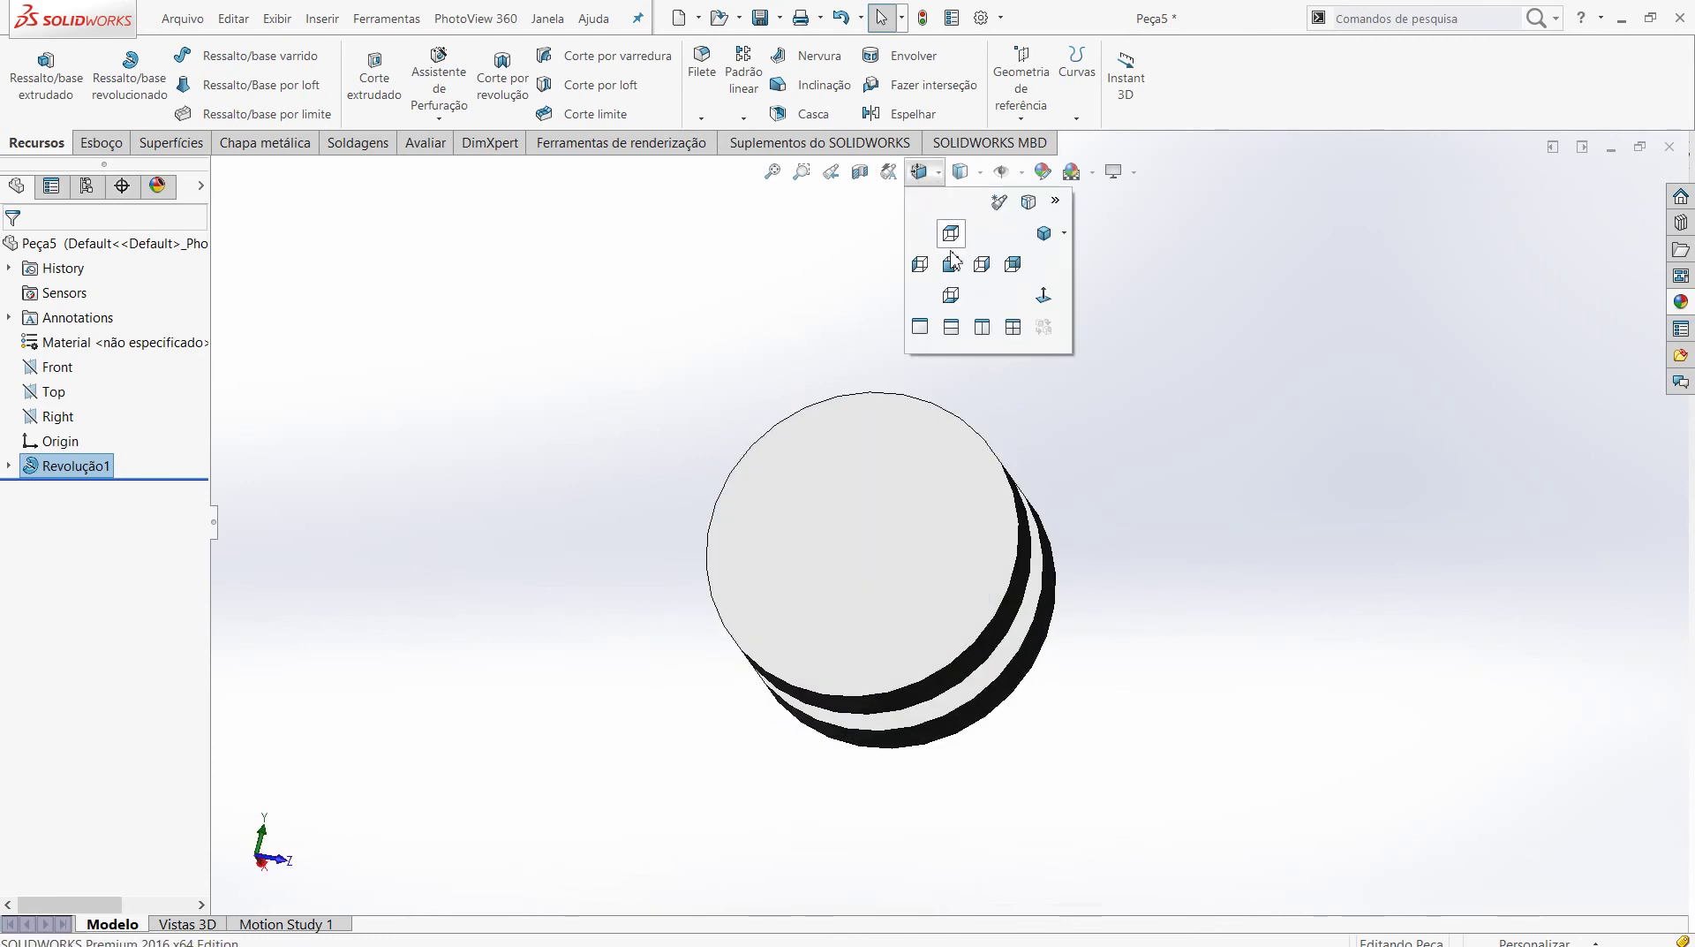
click(945, 274)
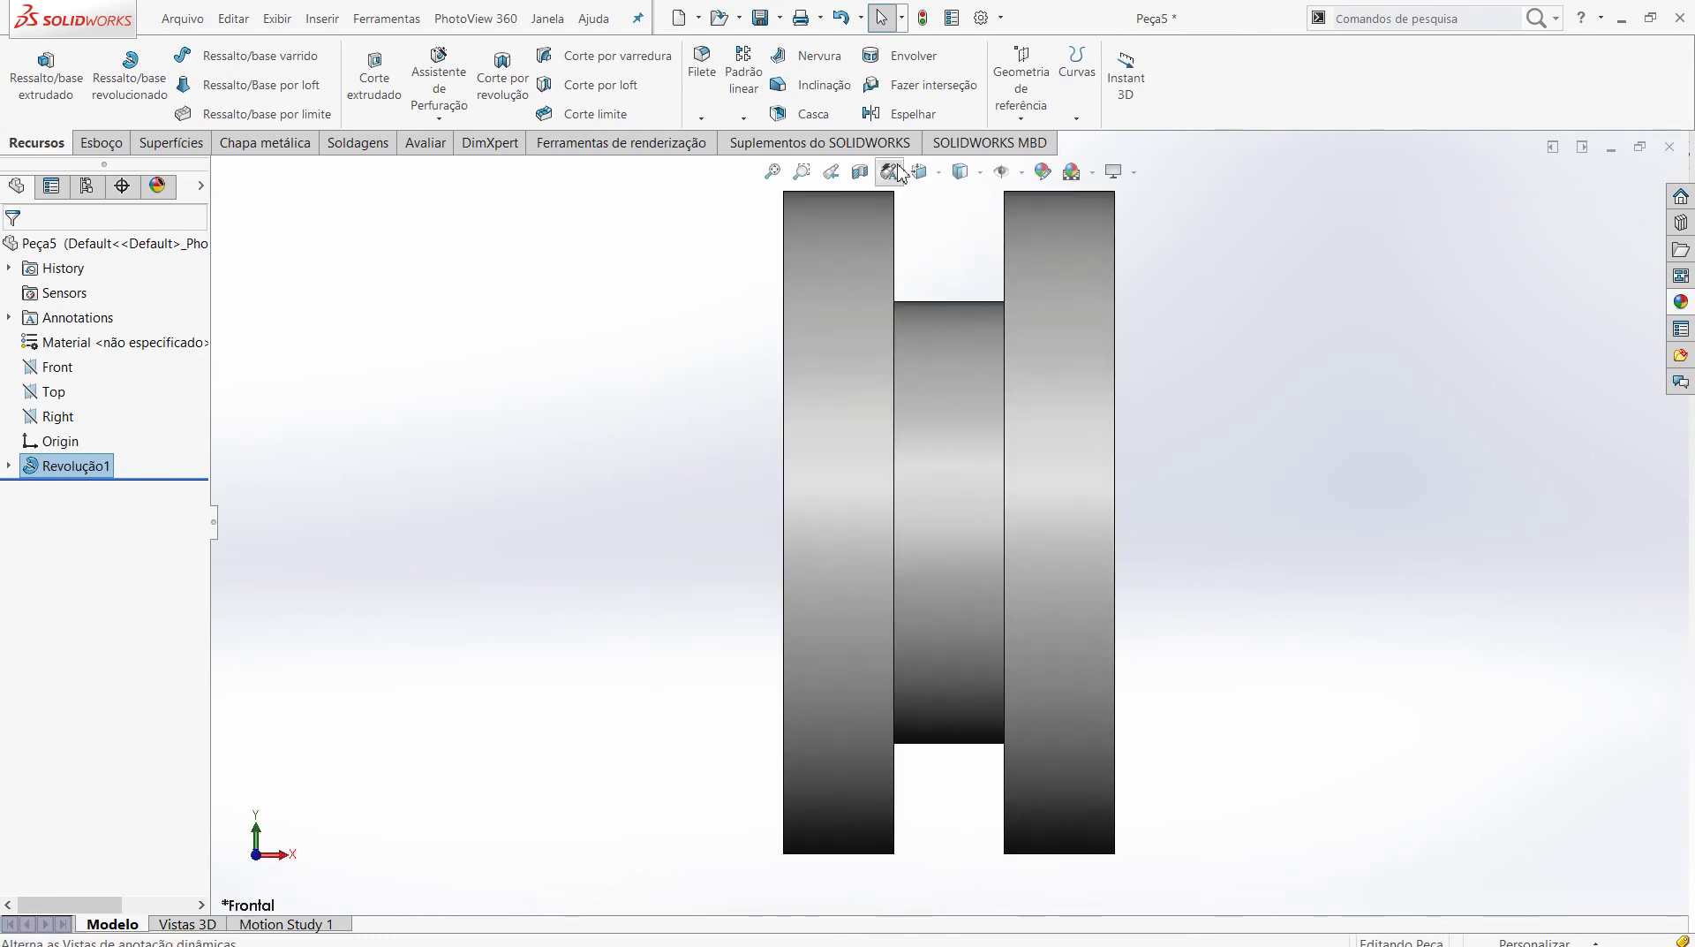
click(920, 171)
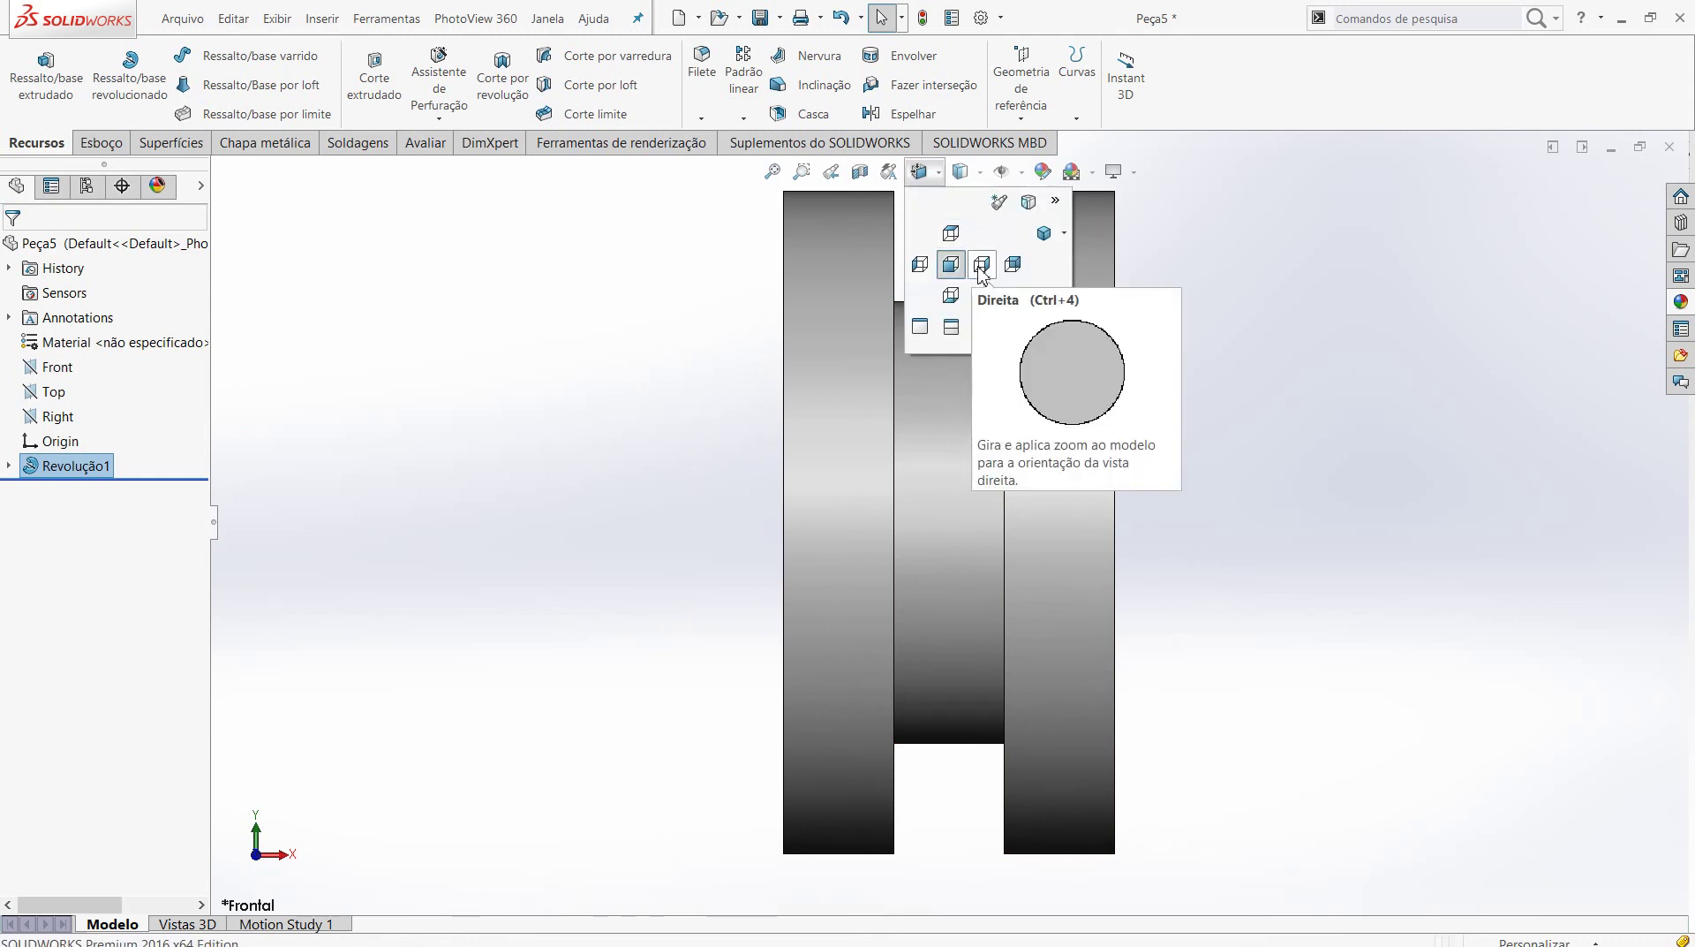
click(982, 265)
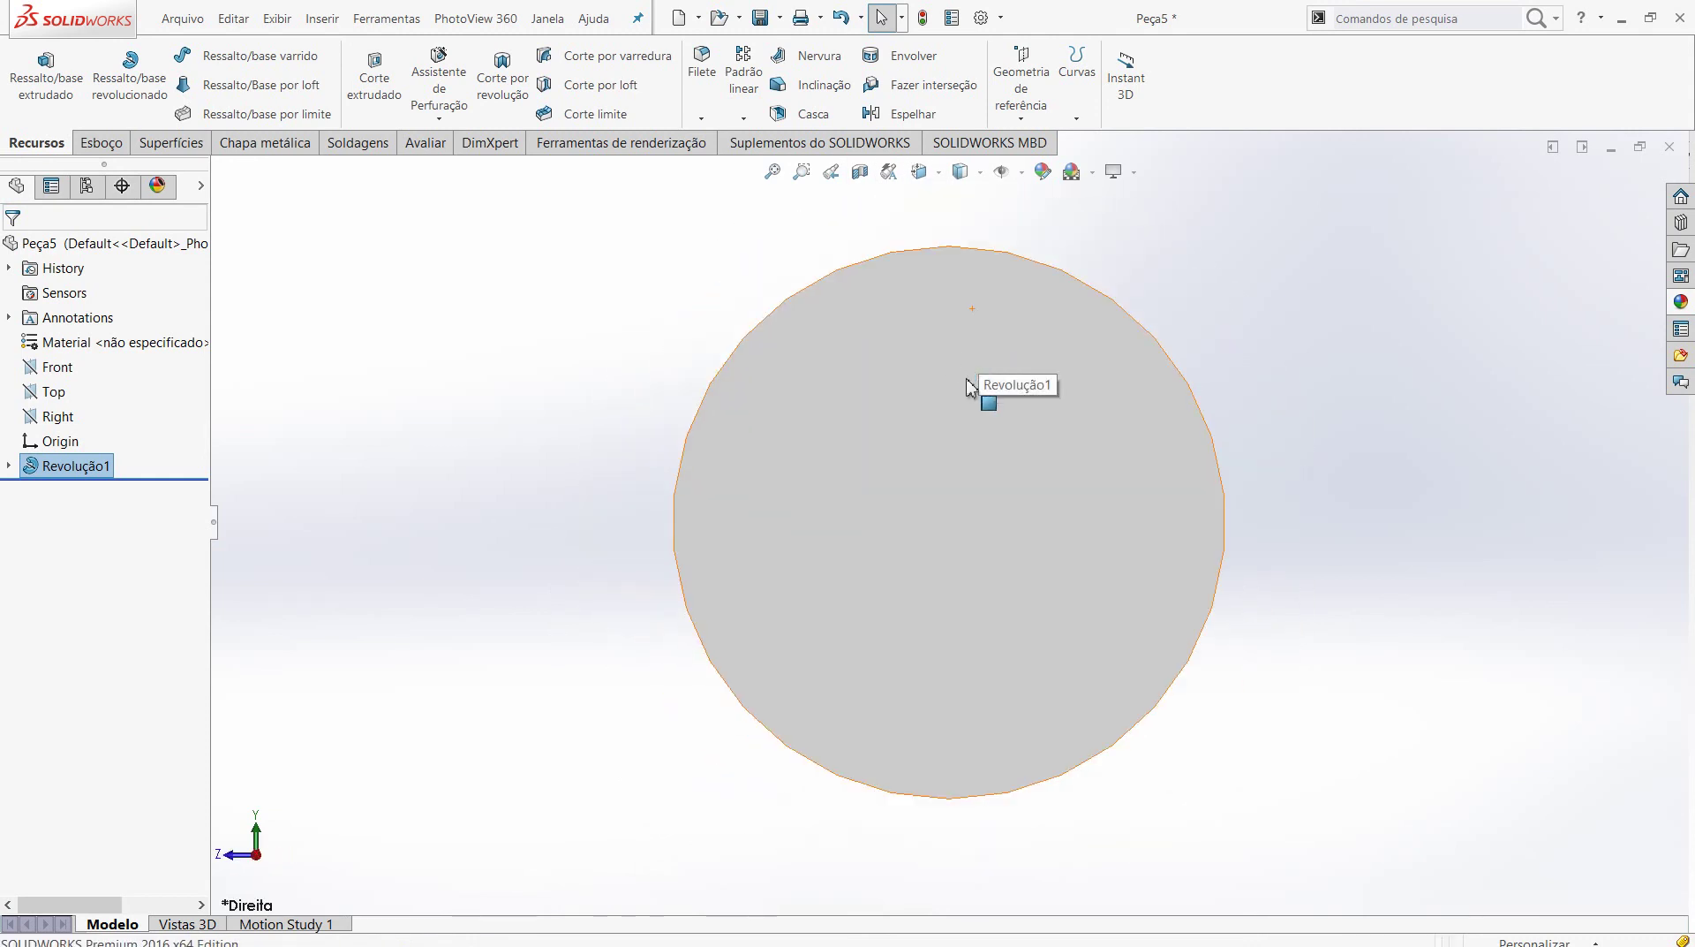
click(950, 359)
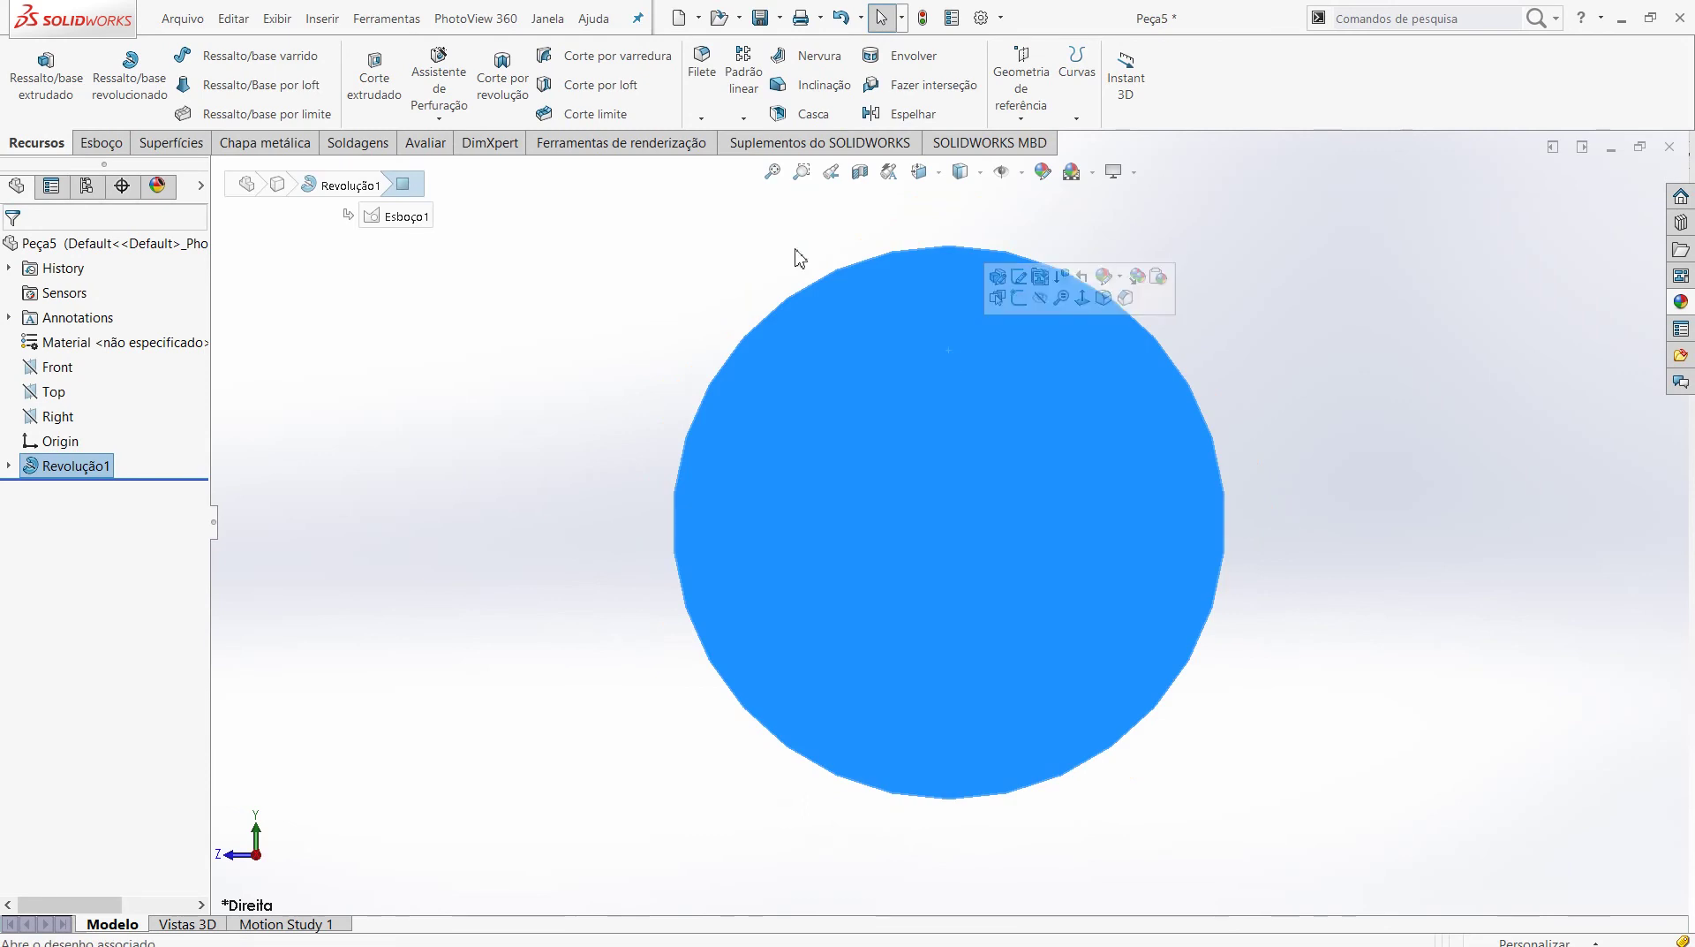
- Sketch a small corner rectangle straddling the top edge of the circular face
click(102, 144)
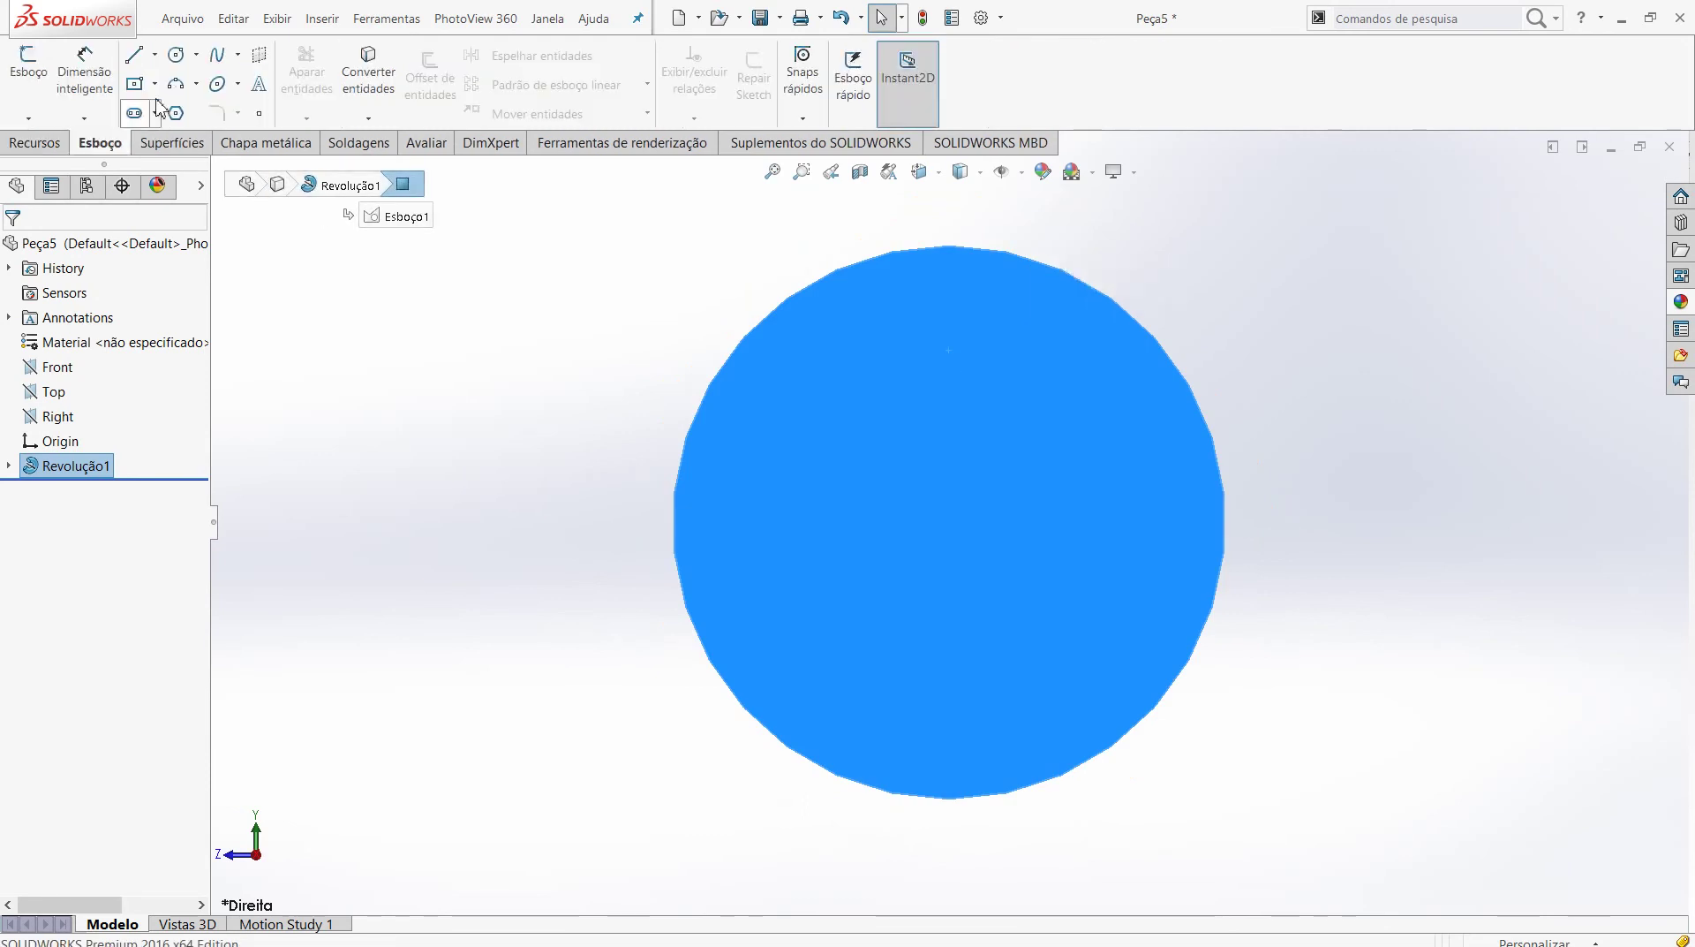
click(133, 86)
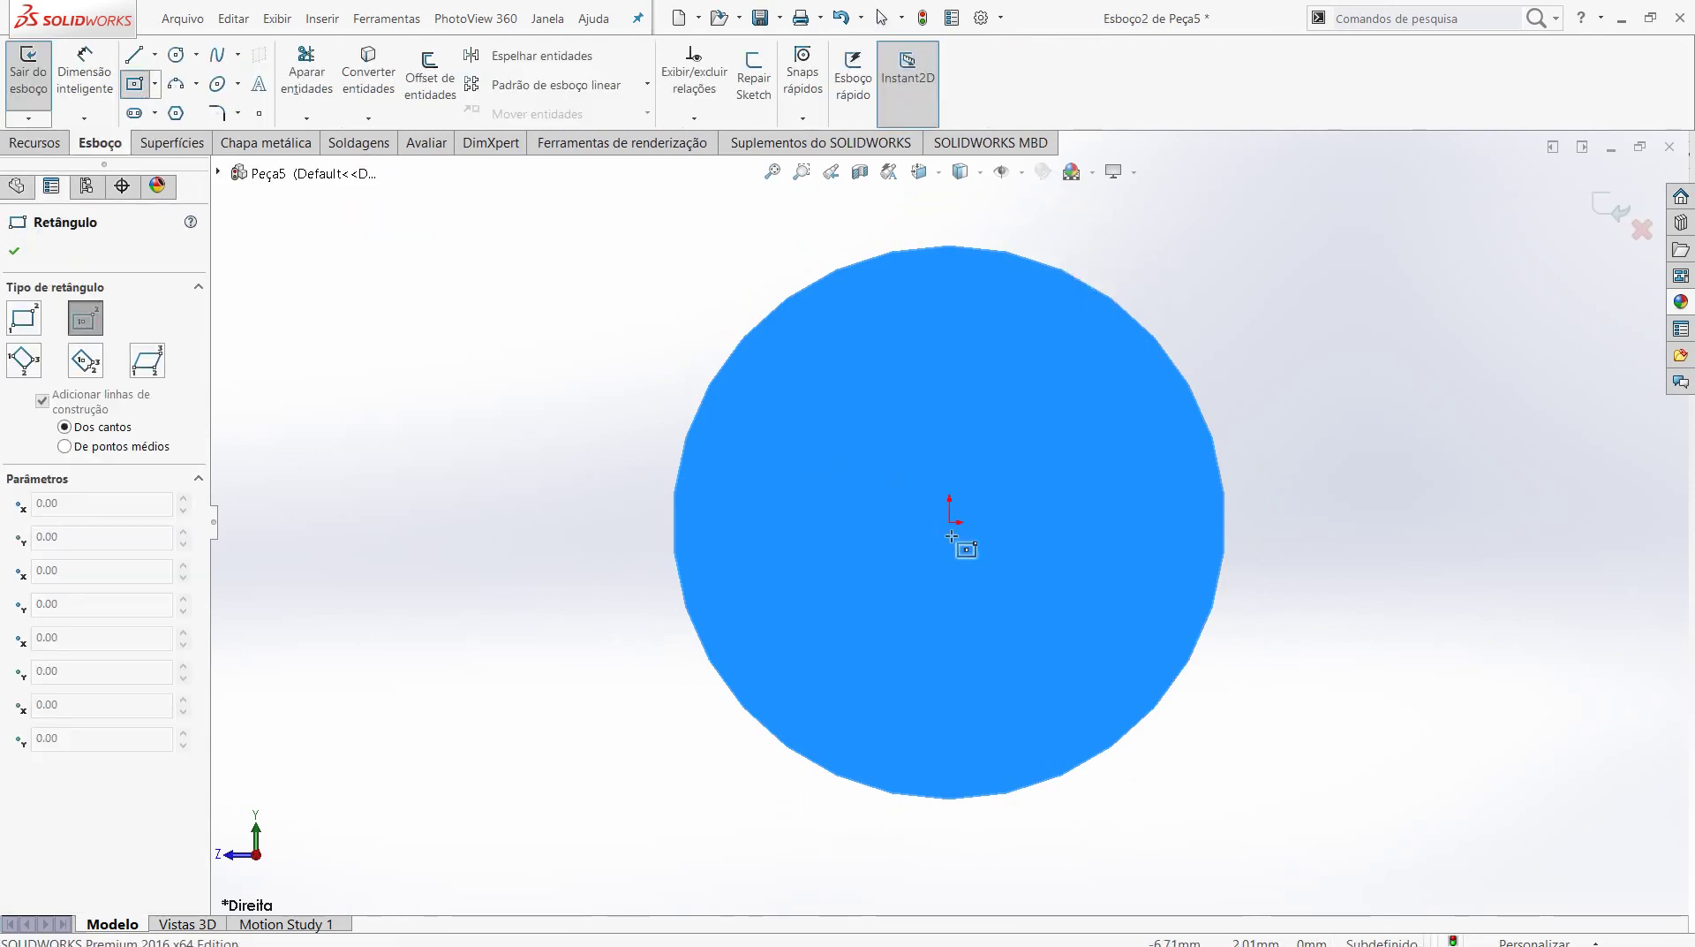
click(951, 245)
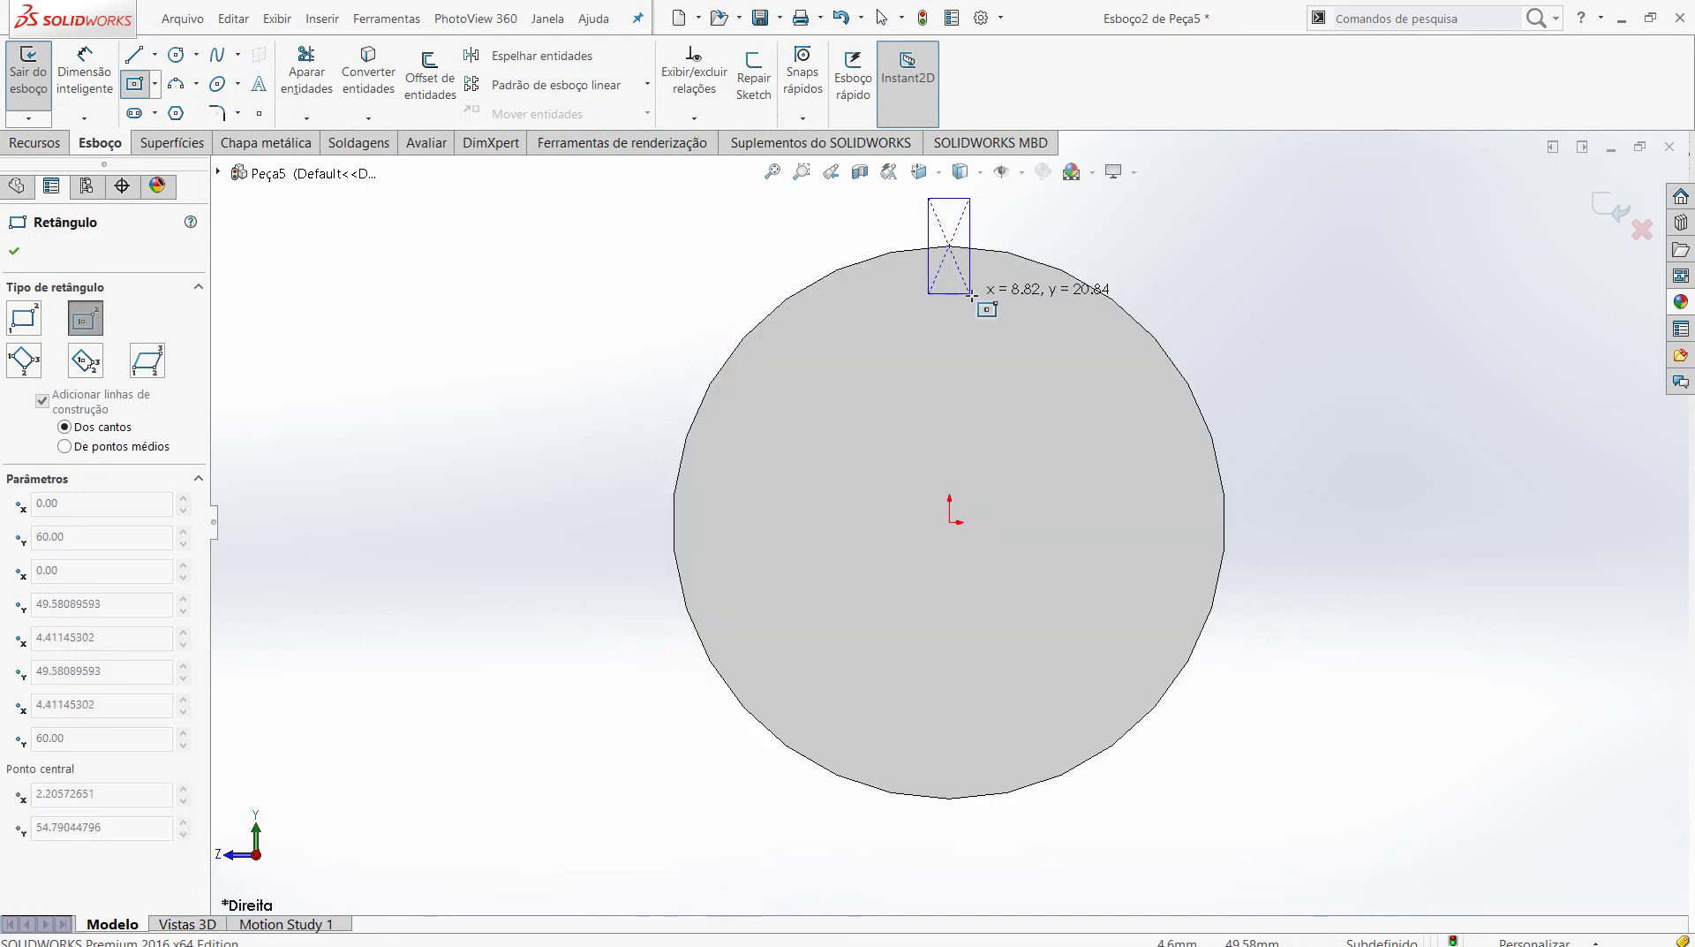
click(968, 296)
mouse_move(648, 292)
middle_down()
mouse_move(720, 378)
mouse_move(674, 352)
middle_up()
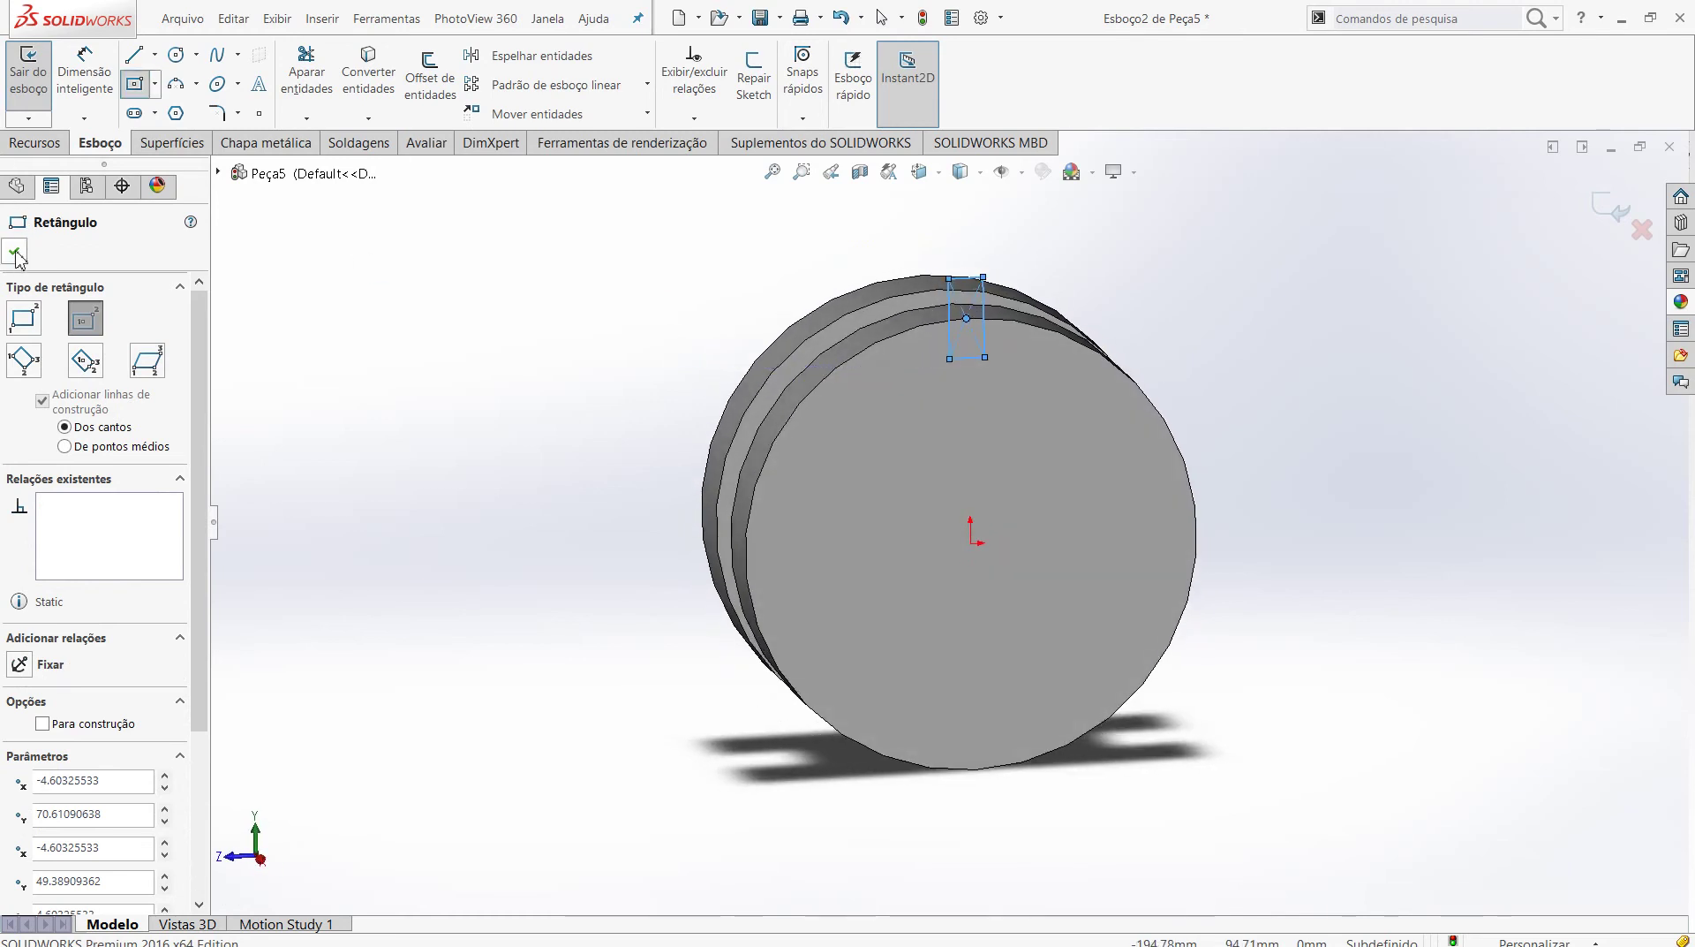
click(15, 255)
click(85, 66)
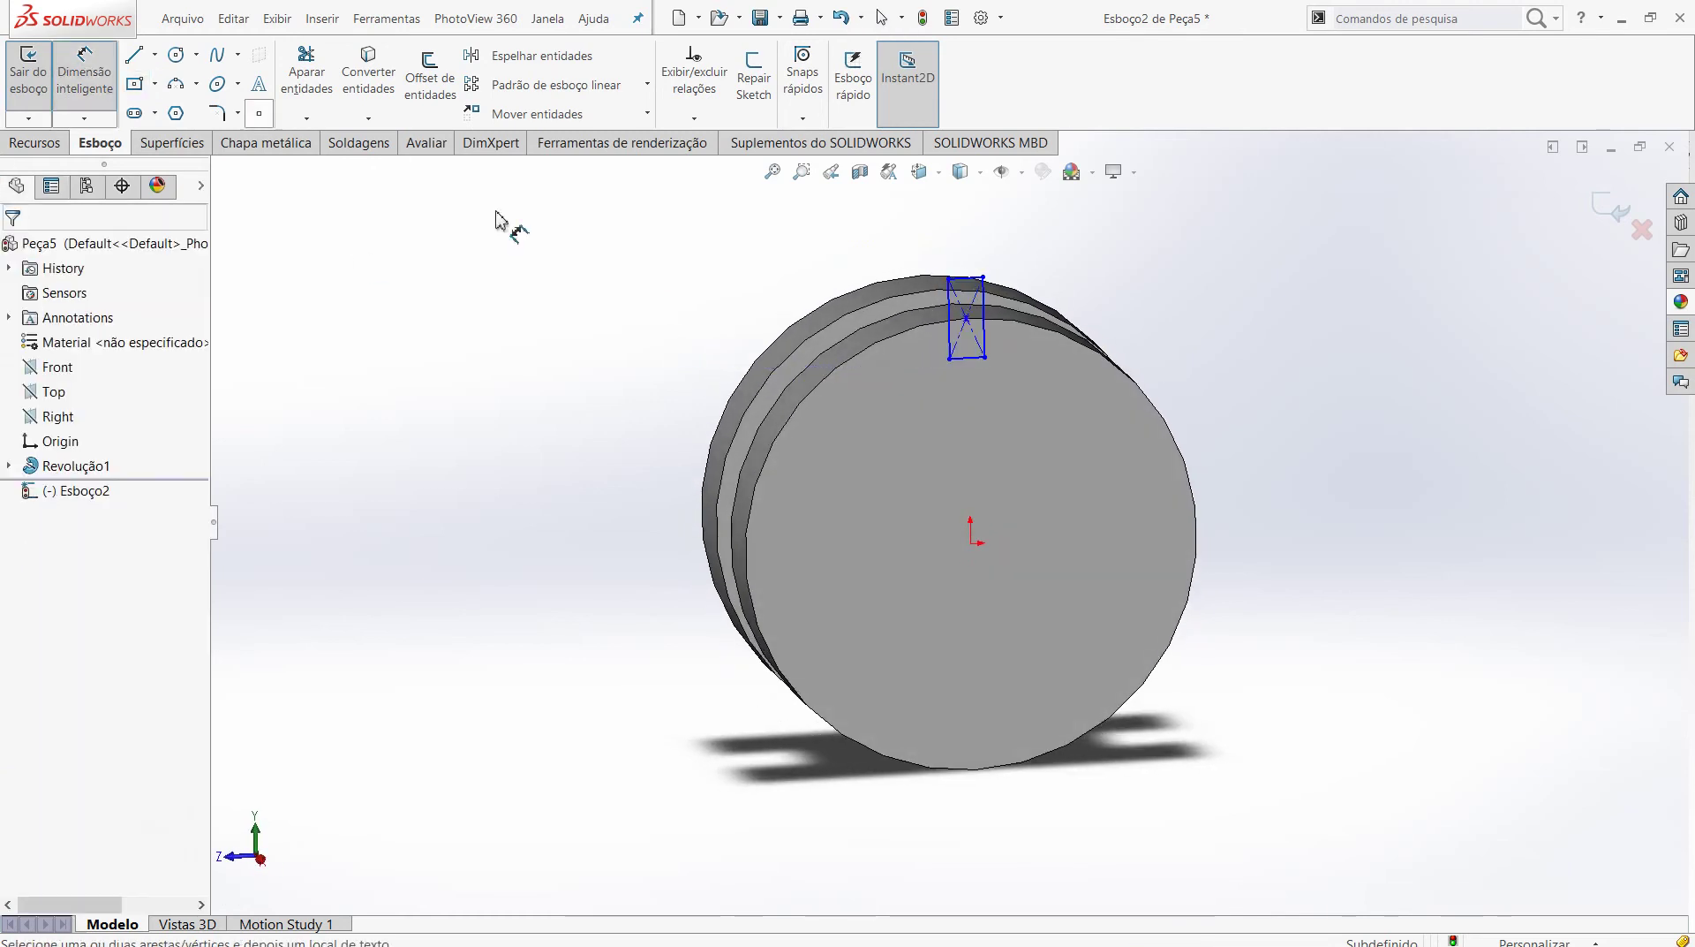
- Dimension the rectangle's width to 4 mm
click(949, 314)
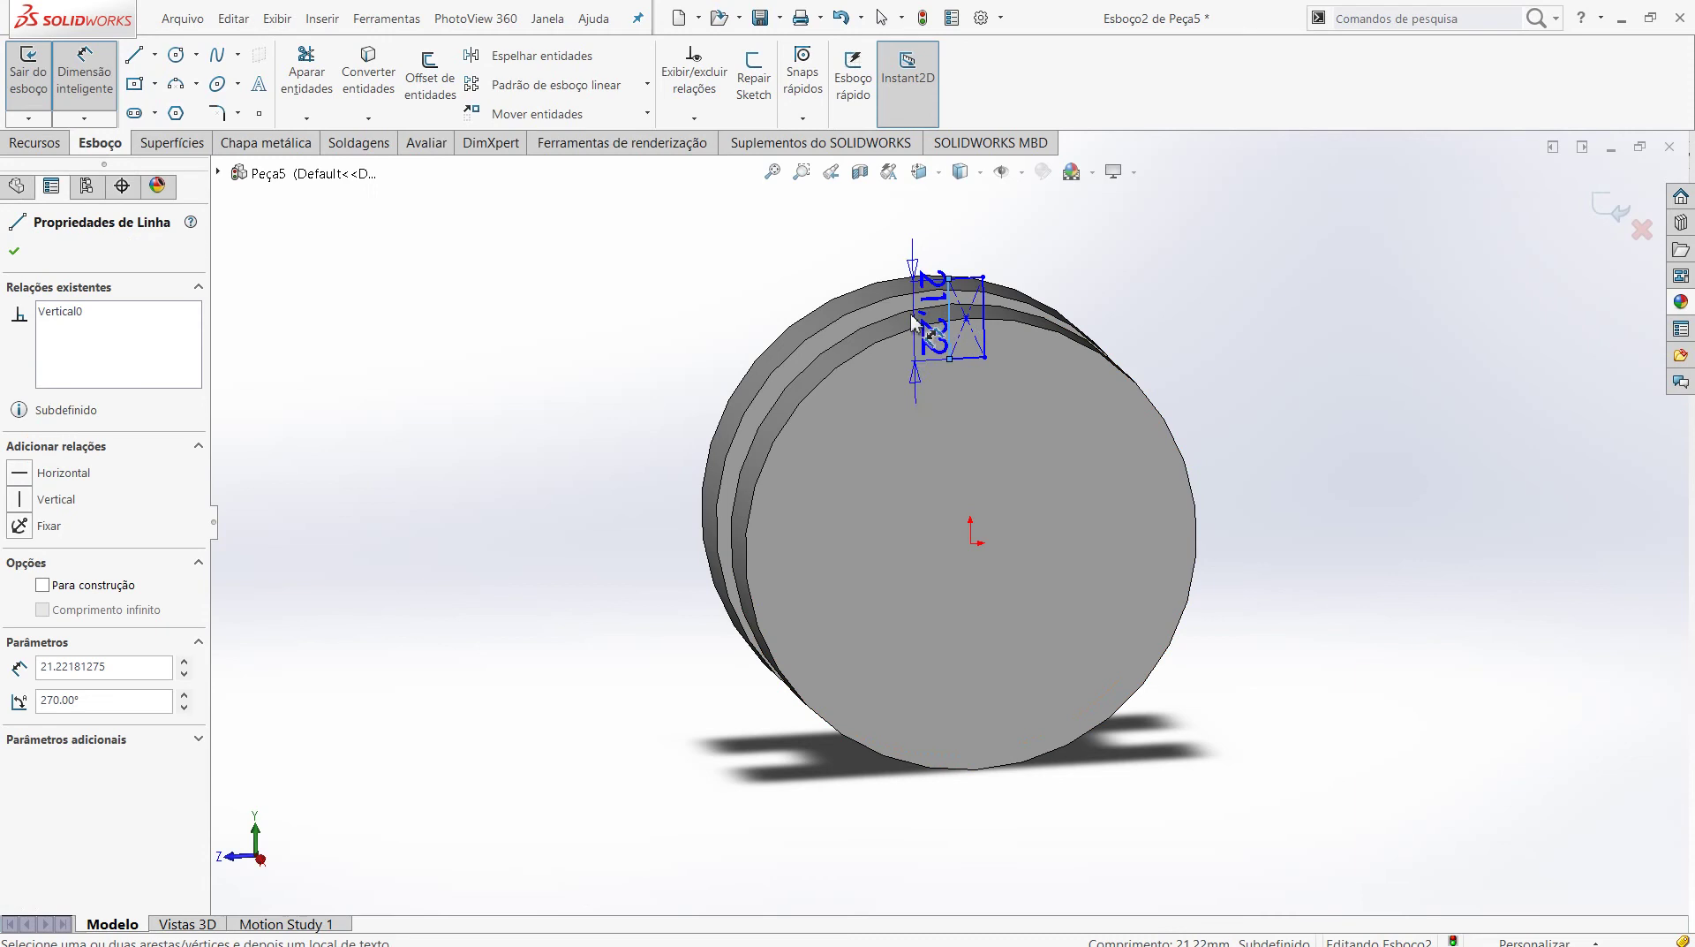
click(915, 316)
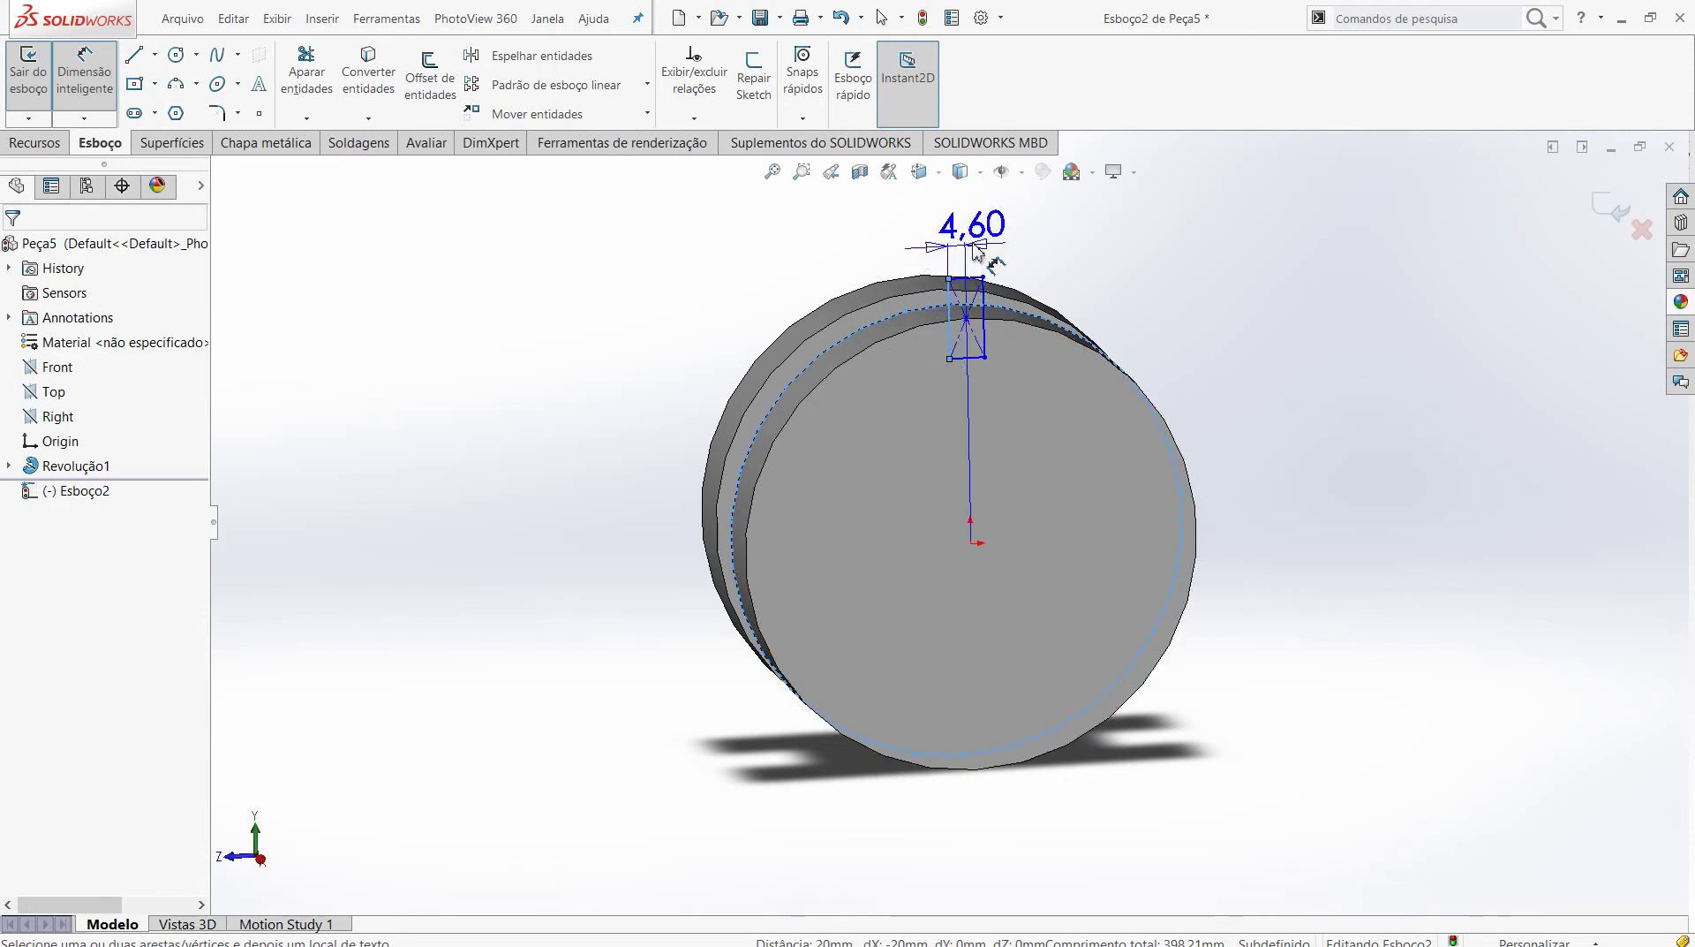
click(971, 238)
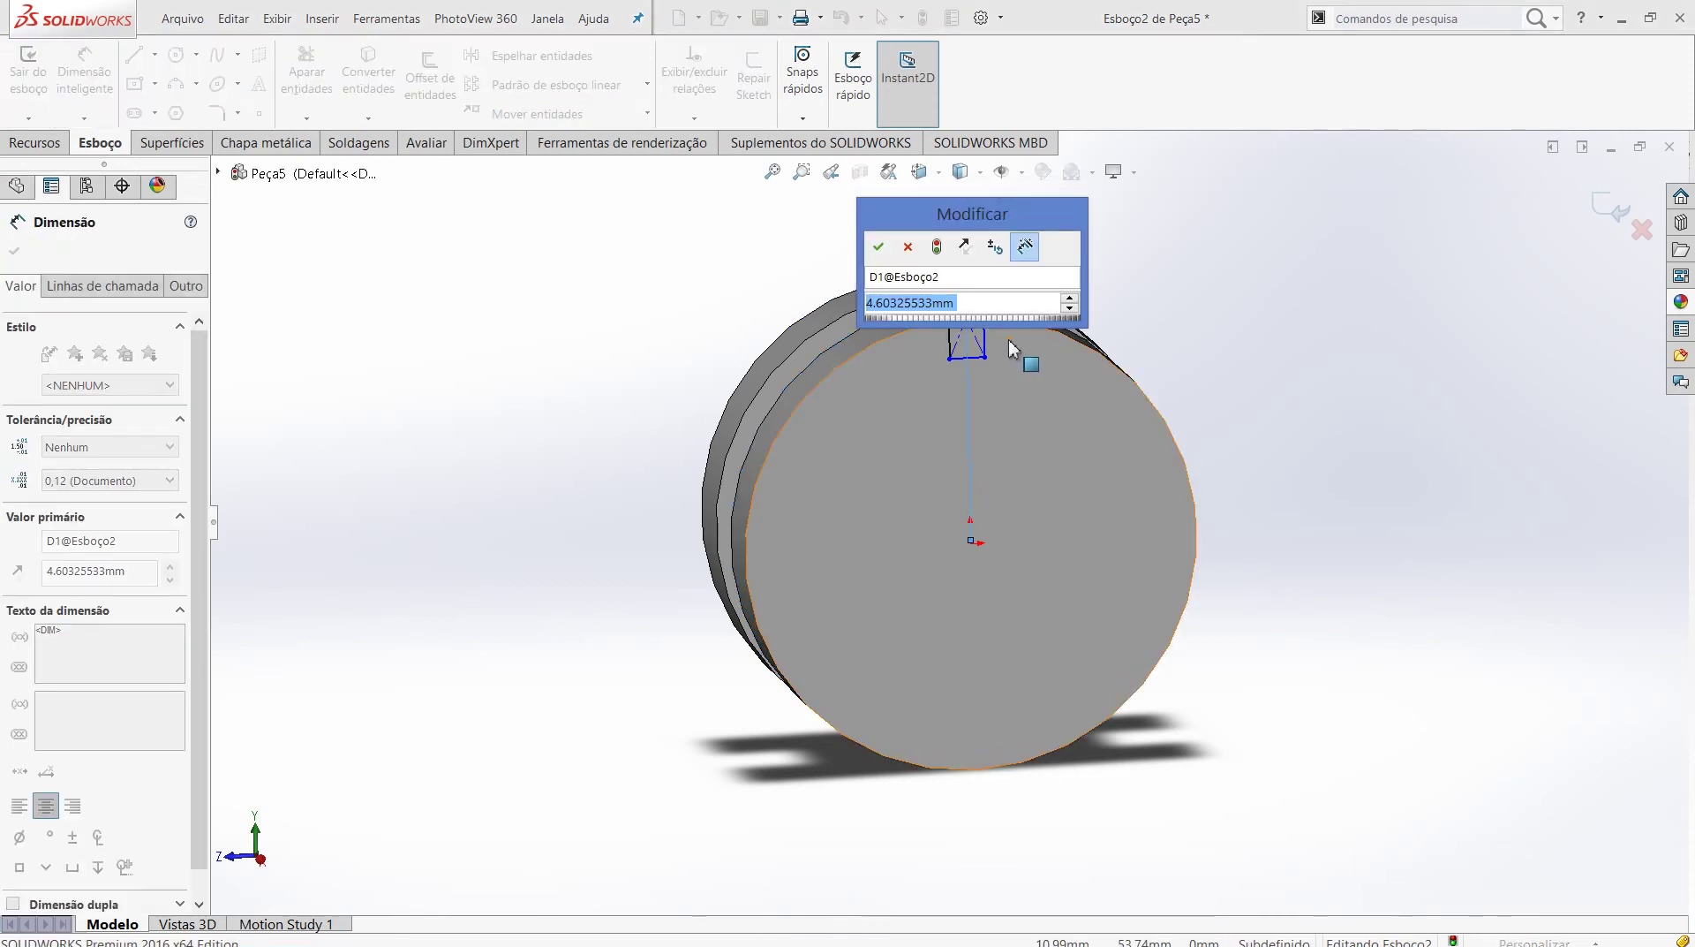
text(4)
key(Return)
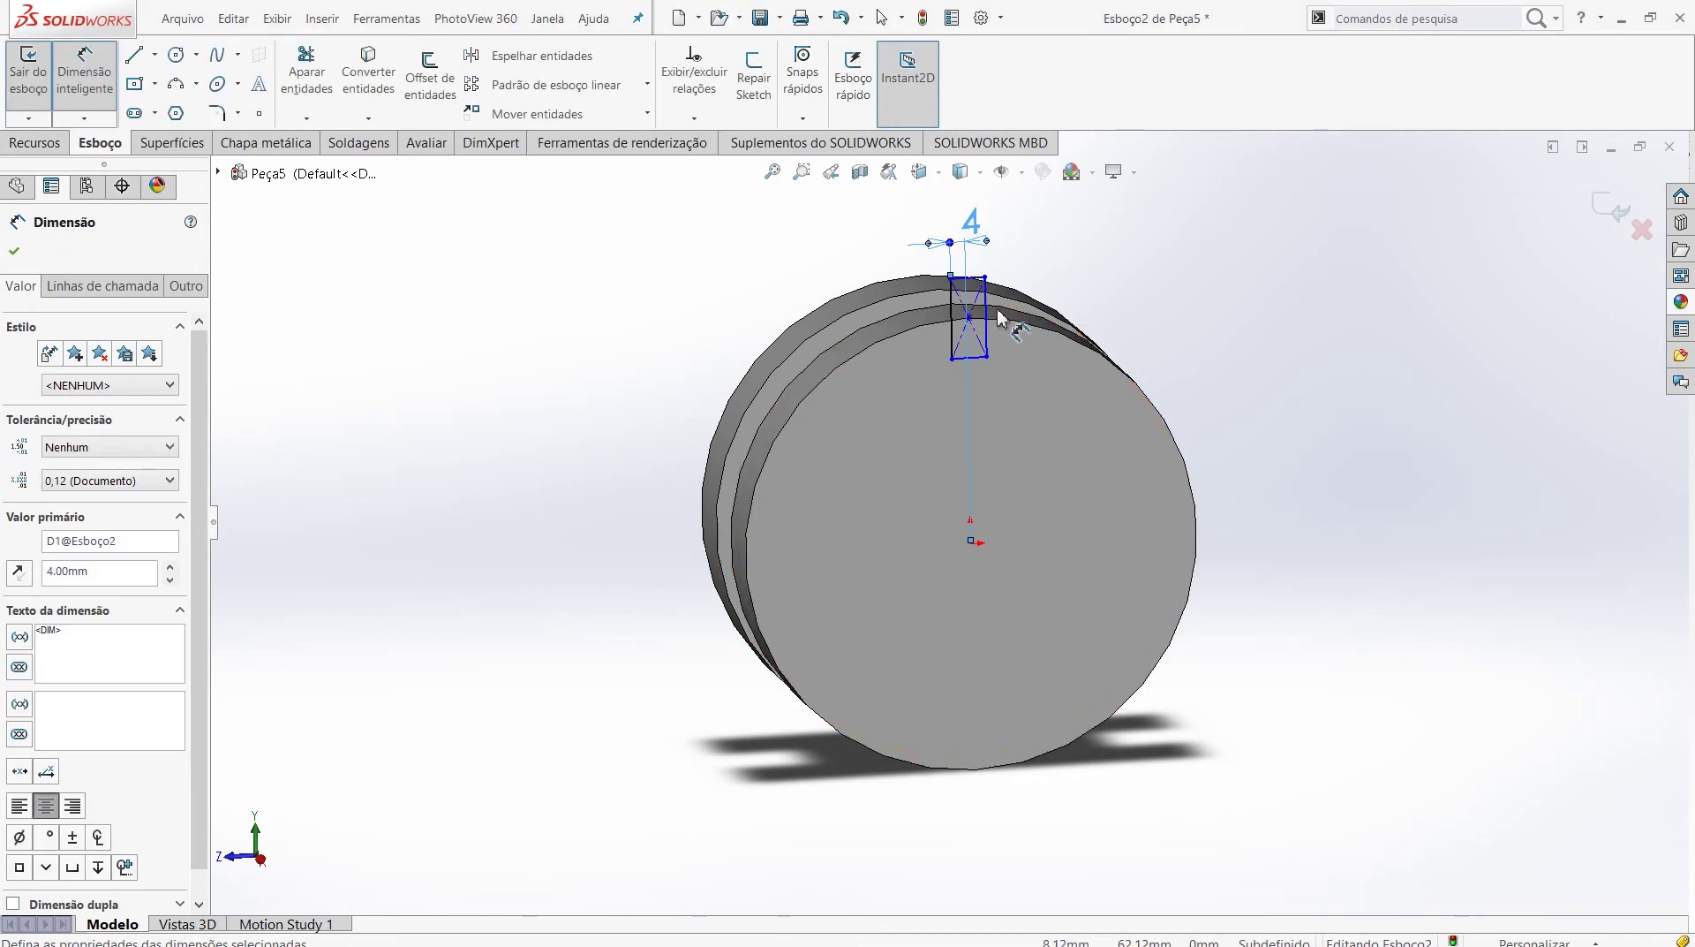
scroll(1030, 175, down, 1)
scroll(1030, 175, down, 1)
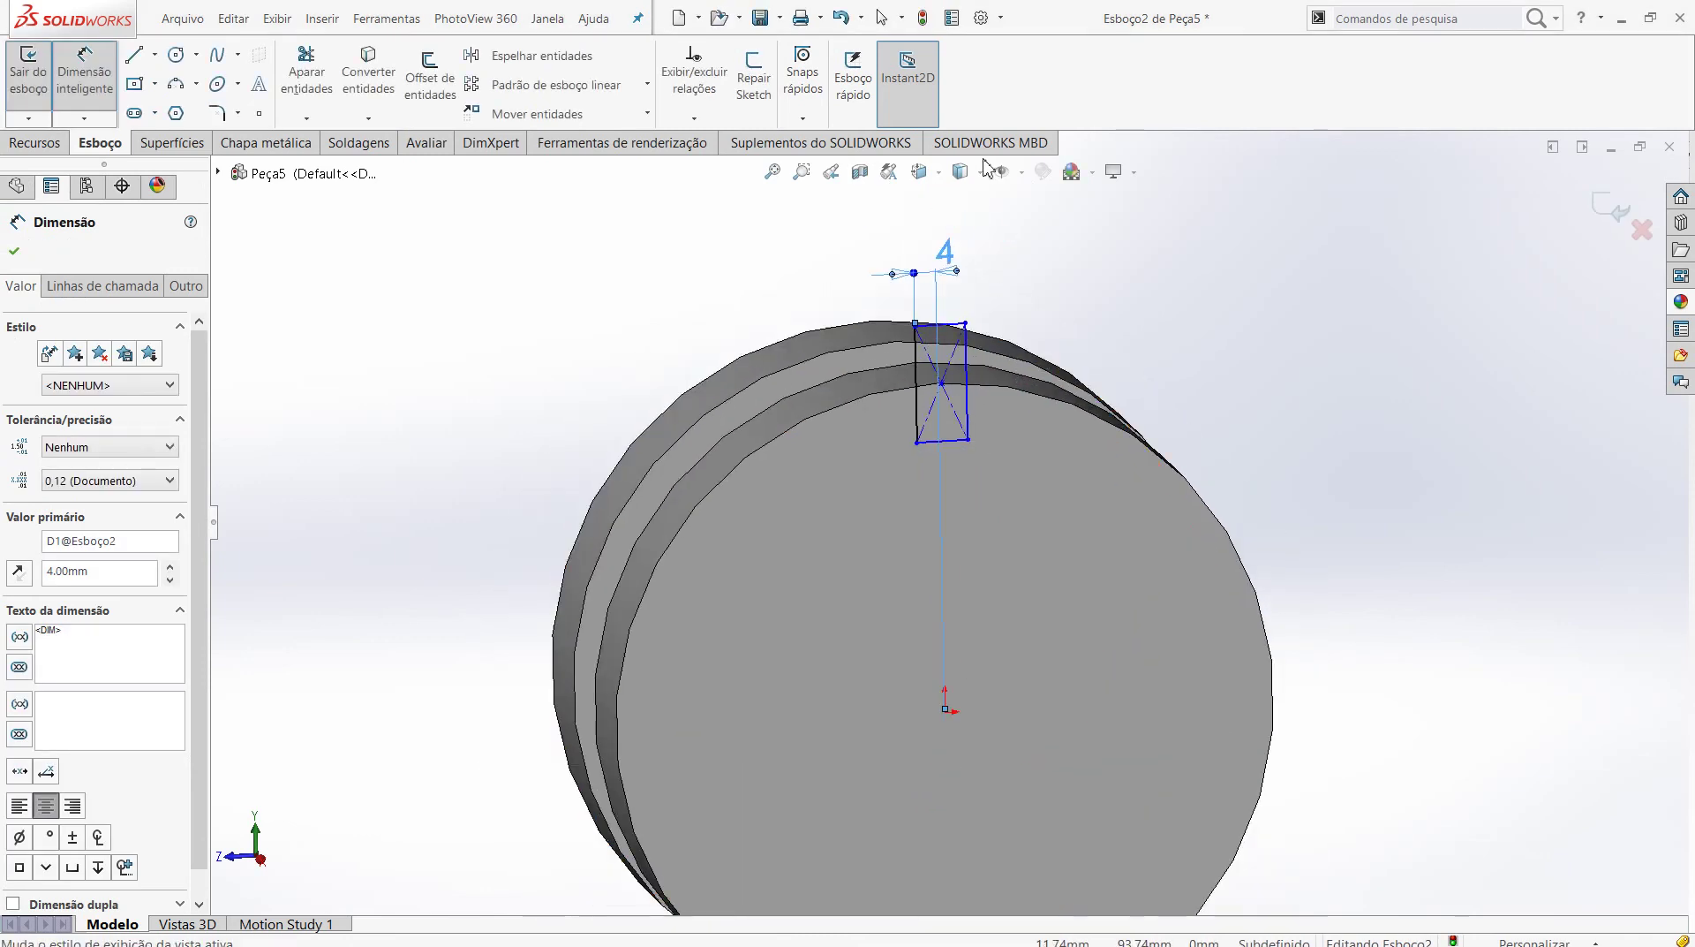
- In Right view, dimension the rectangle's height at 15 mm, then change it to 20 mm
click(940, 176)
click(984, 264)
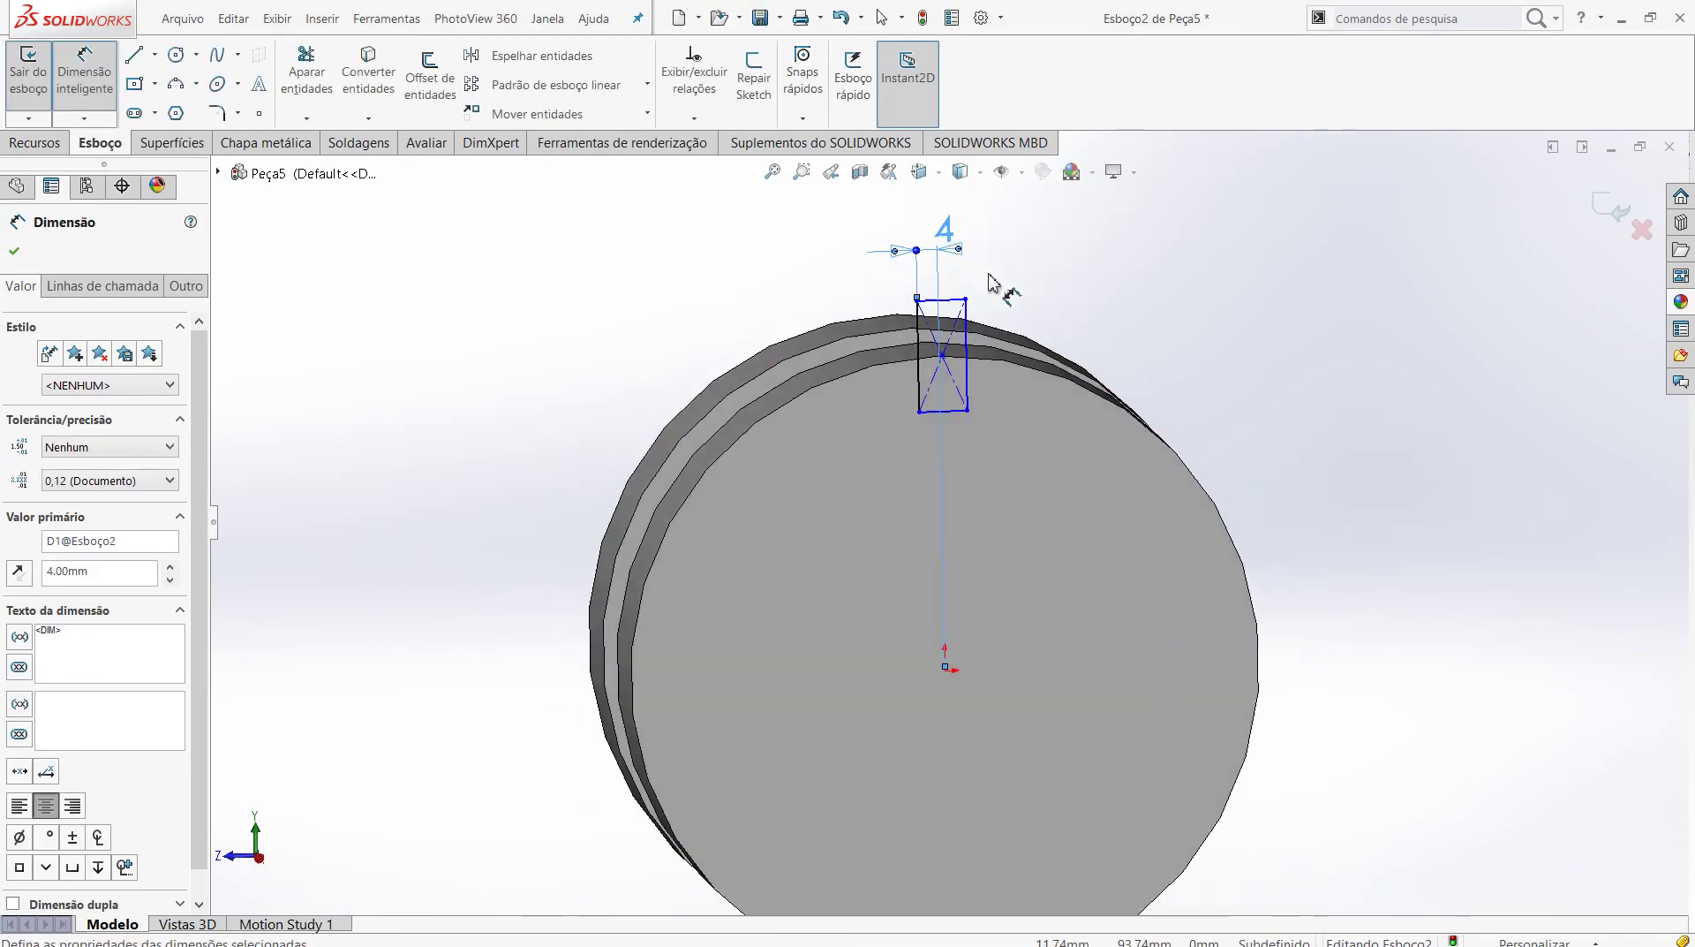
scroll(979, 276, down, 1)
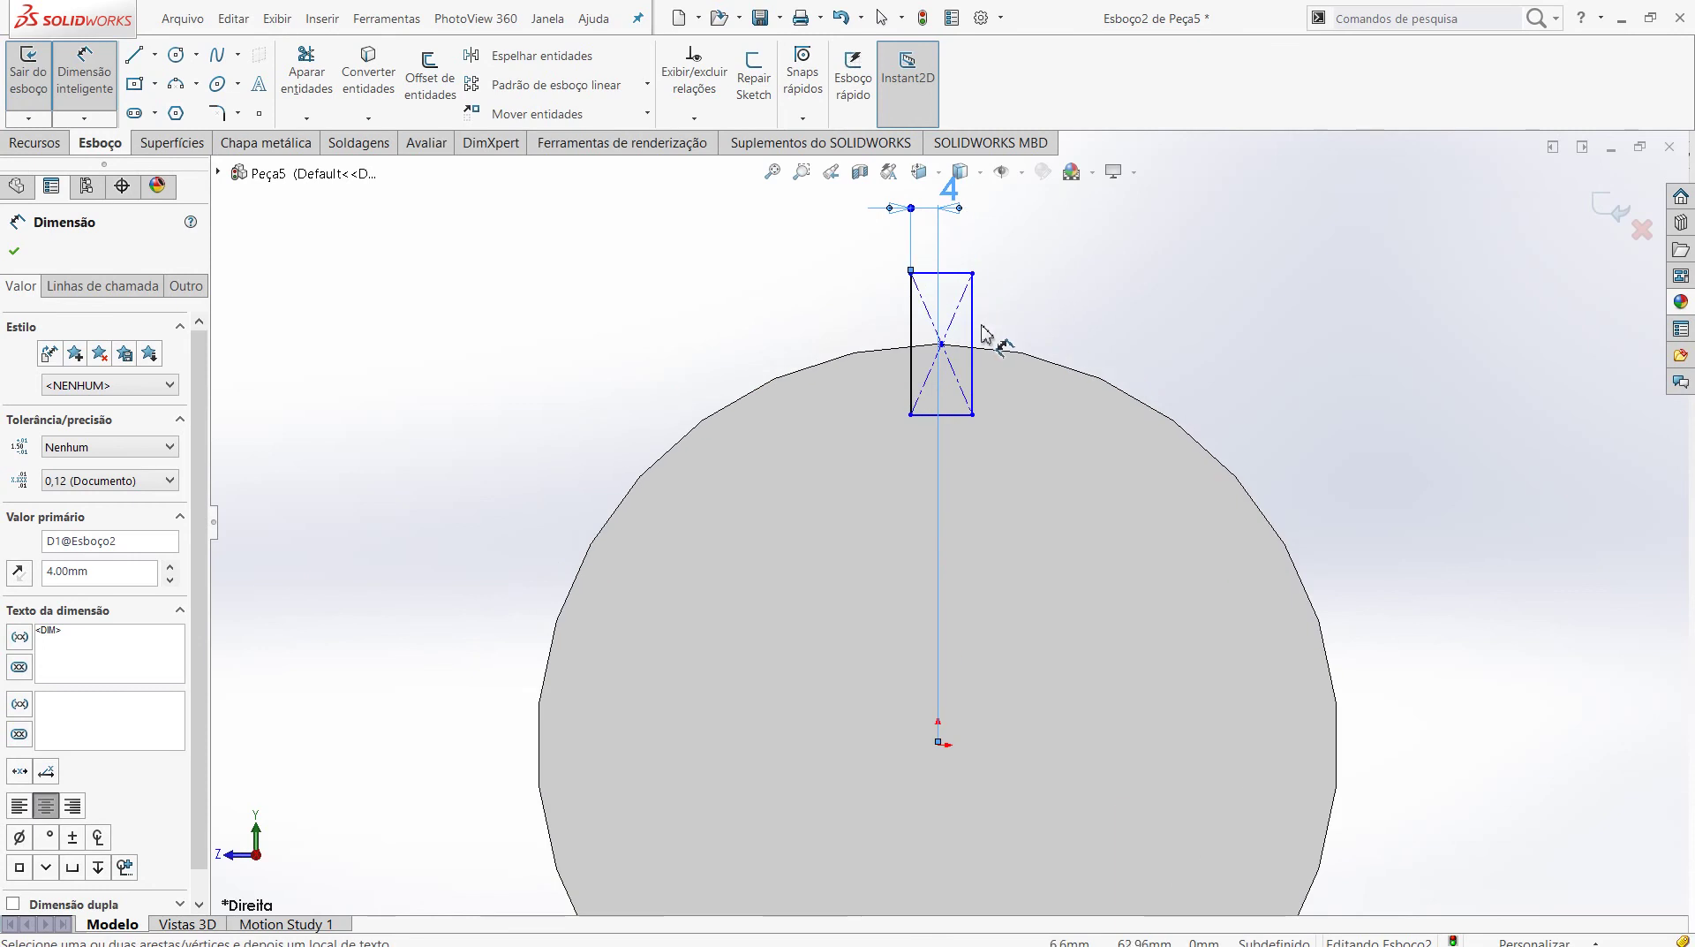
click(974, 322)
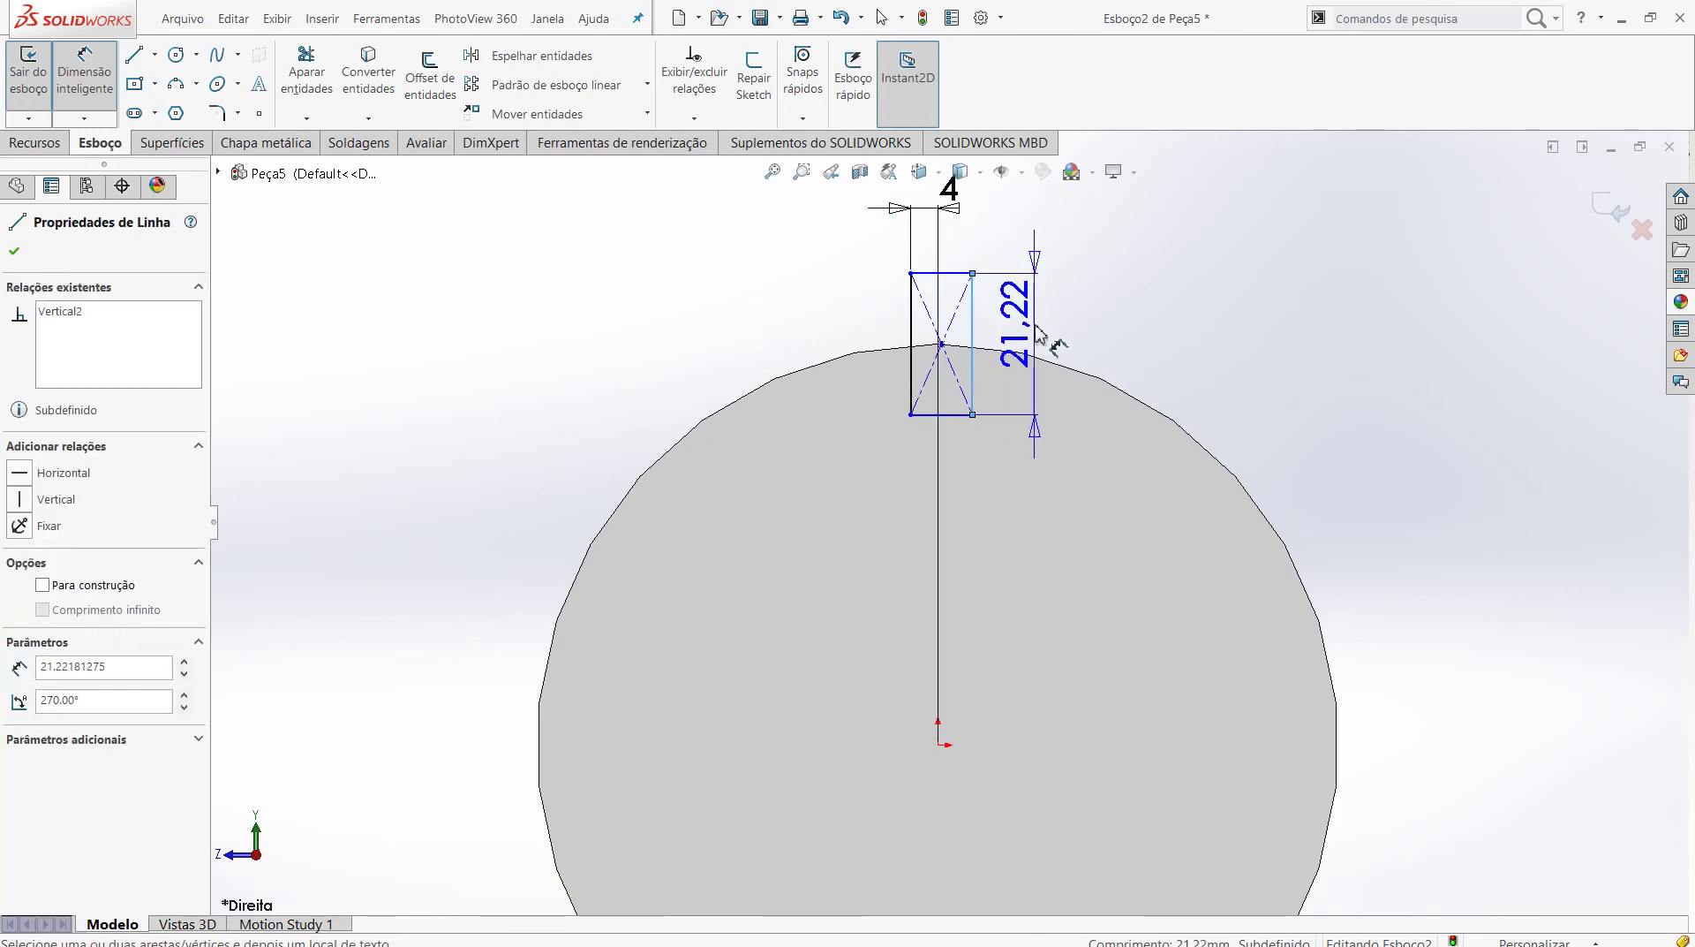
click(1038, 328)
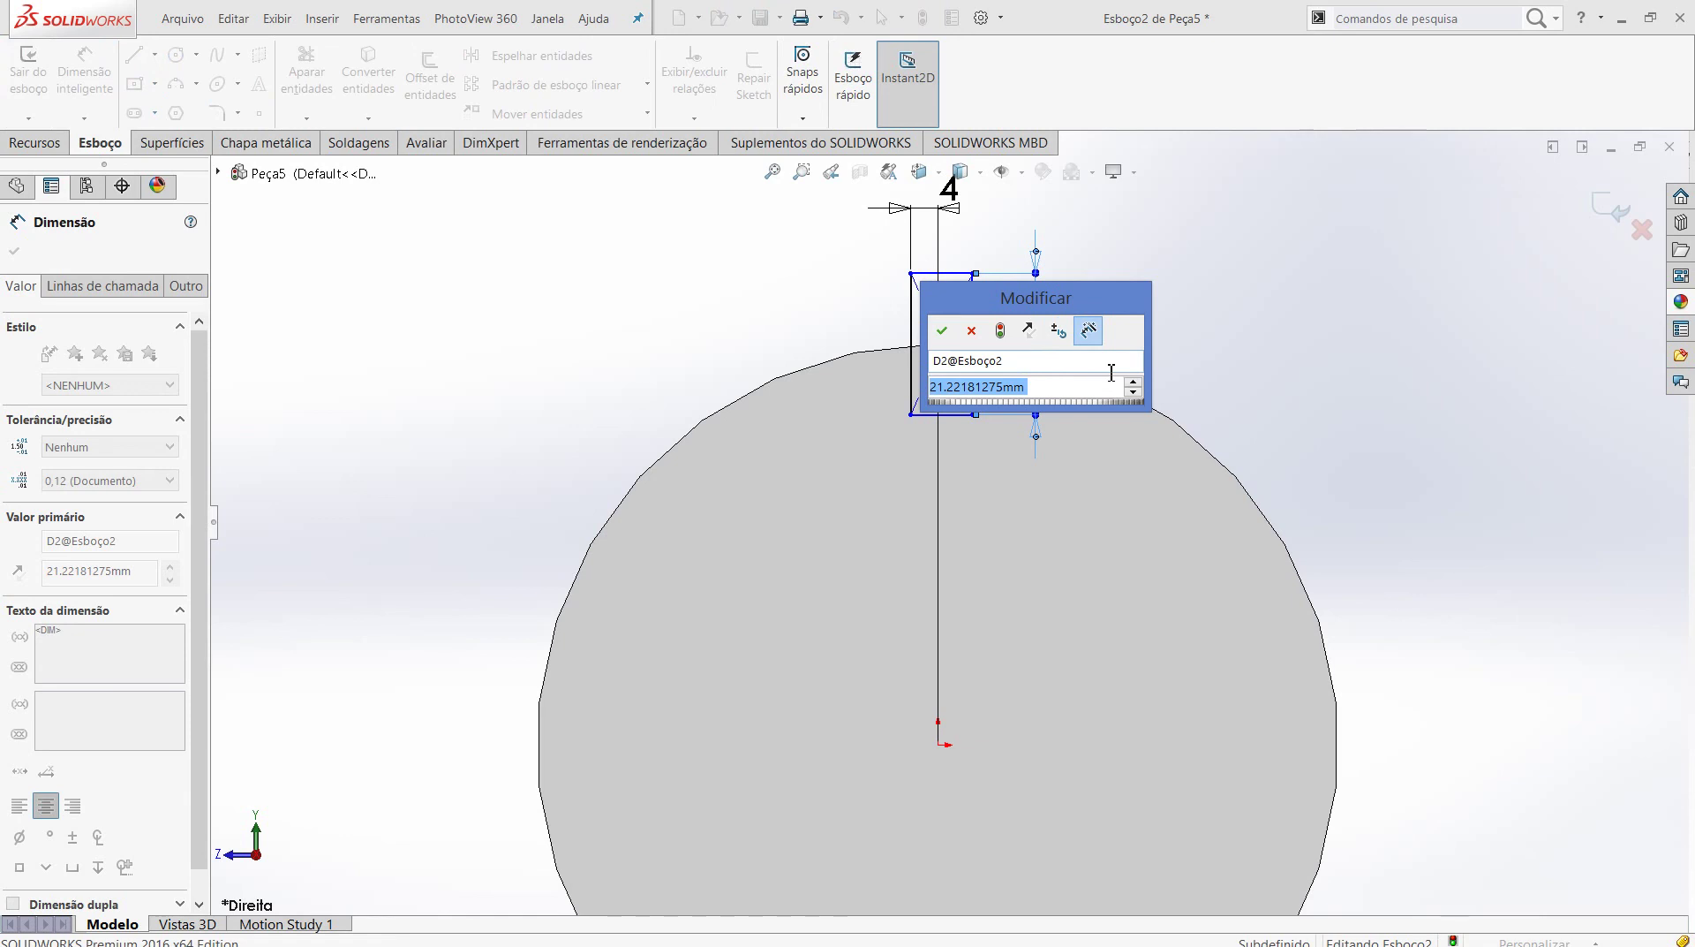
text(15)
key(Return)
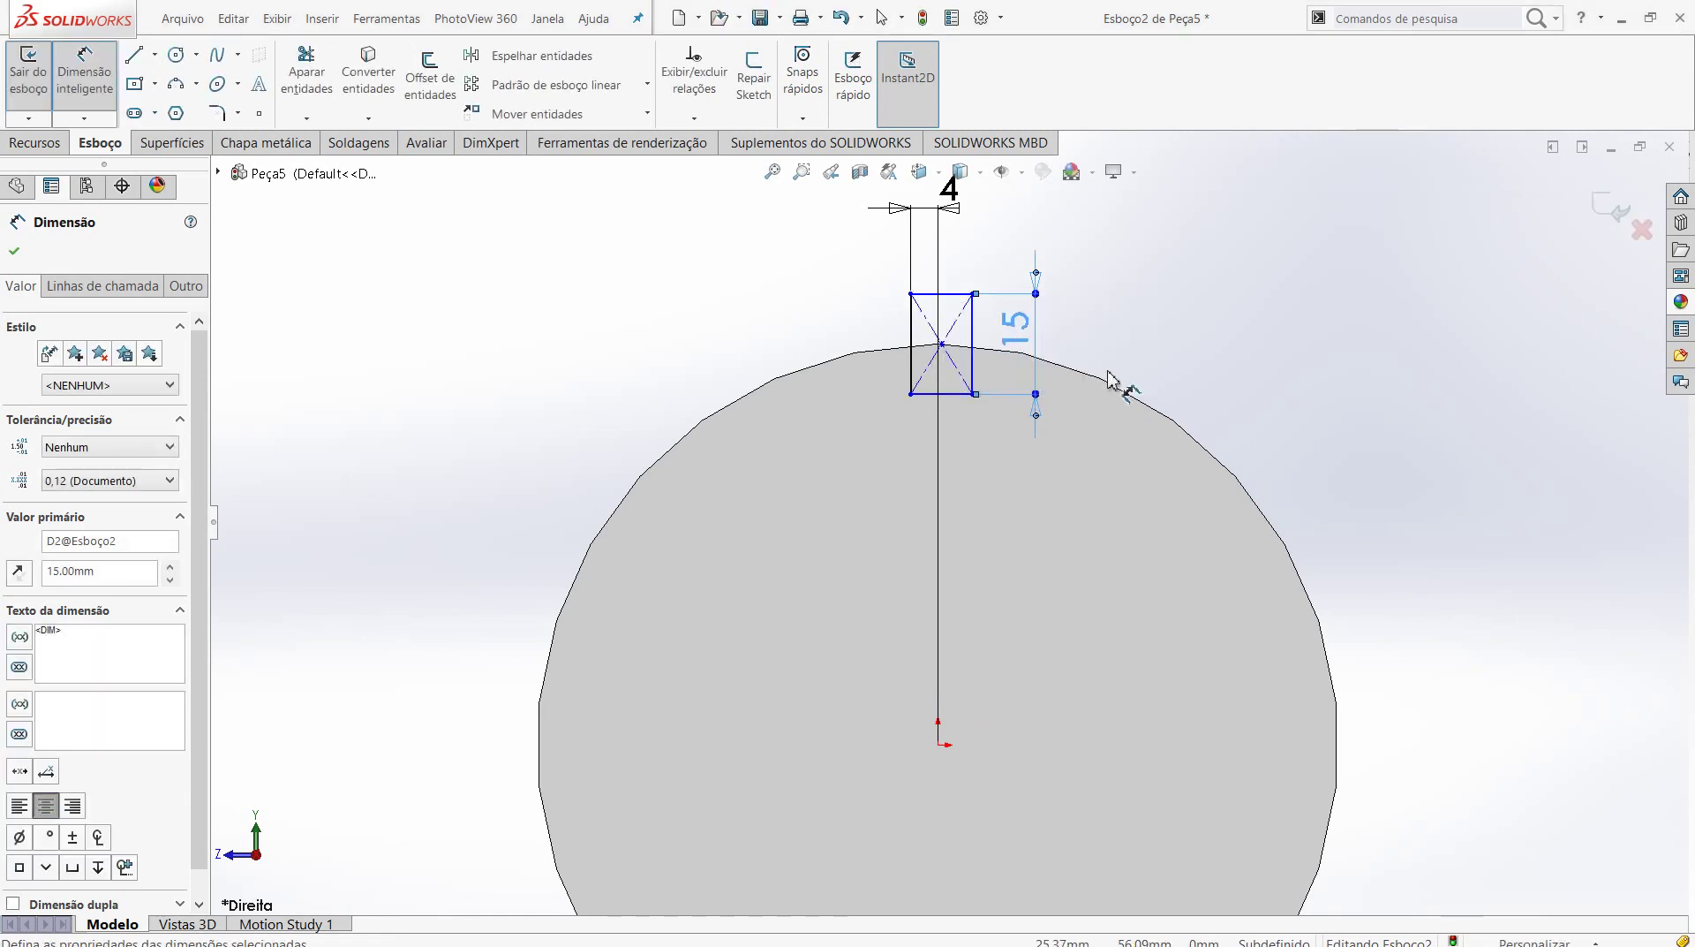
mouse_move(1122, 357)
middle_down()
mouse_move(1219, 511)
mouse_move(1162, 405)
mouse_move(1028, 340)
middle_up()
key(Escape)
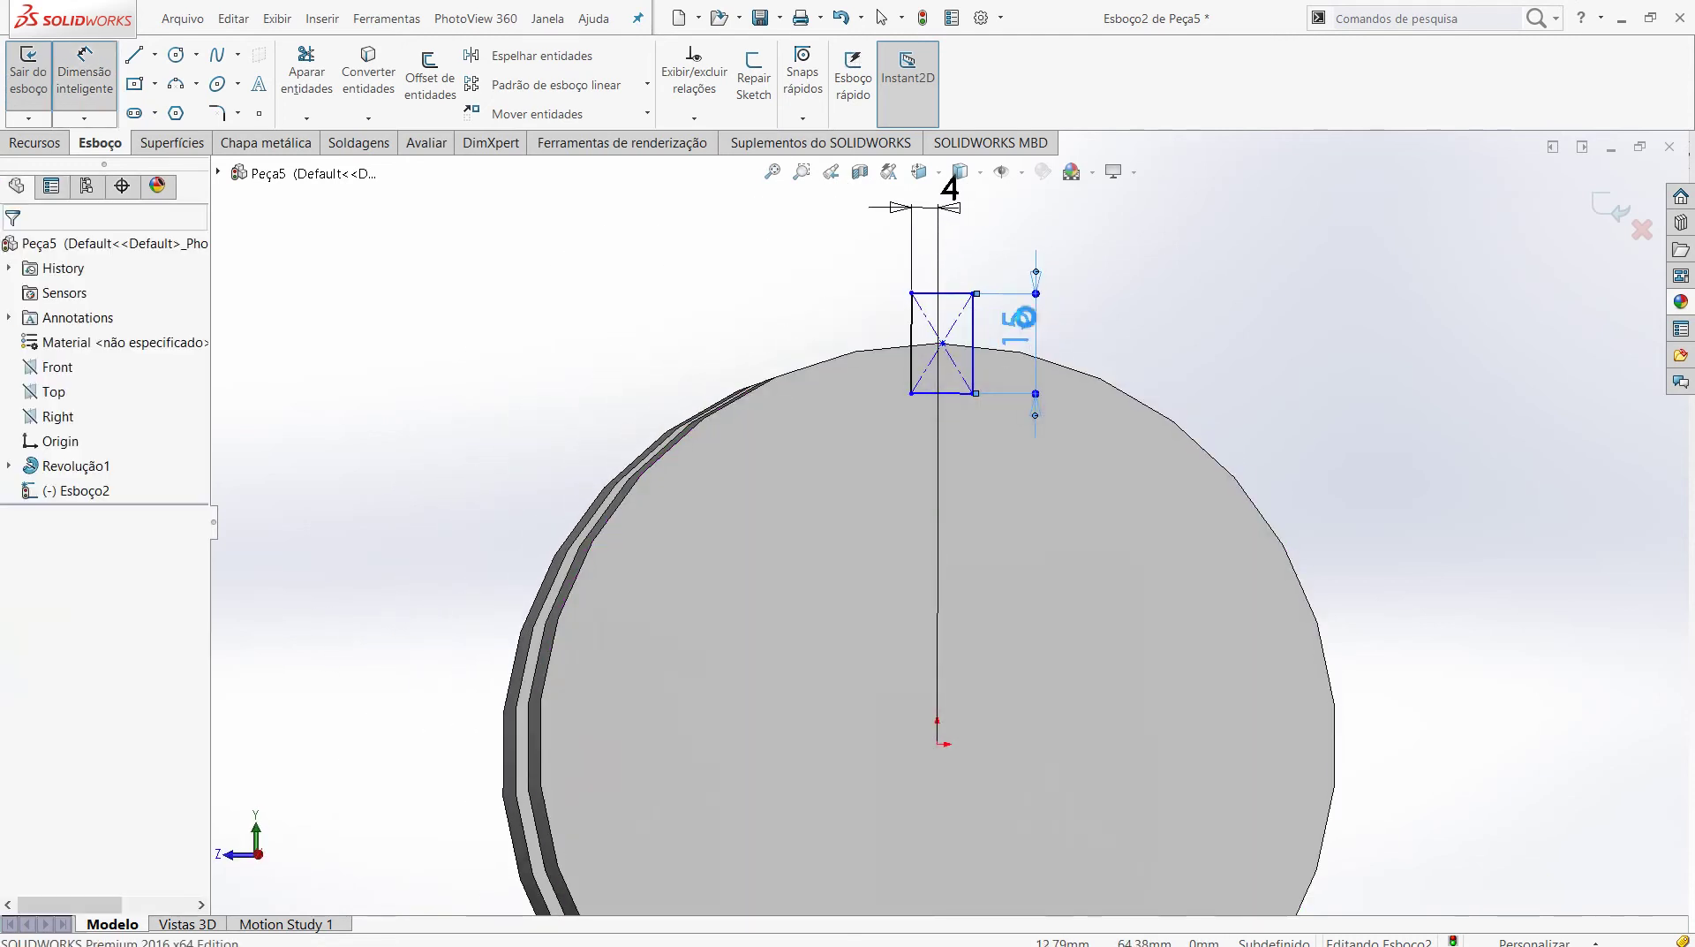
double_click(1022, 322)
text(20)
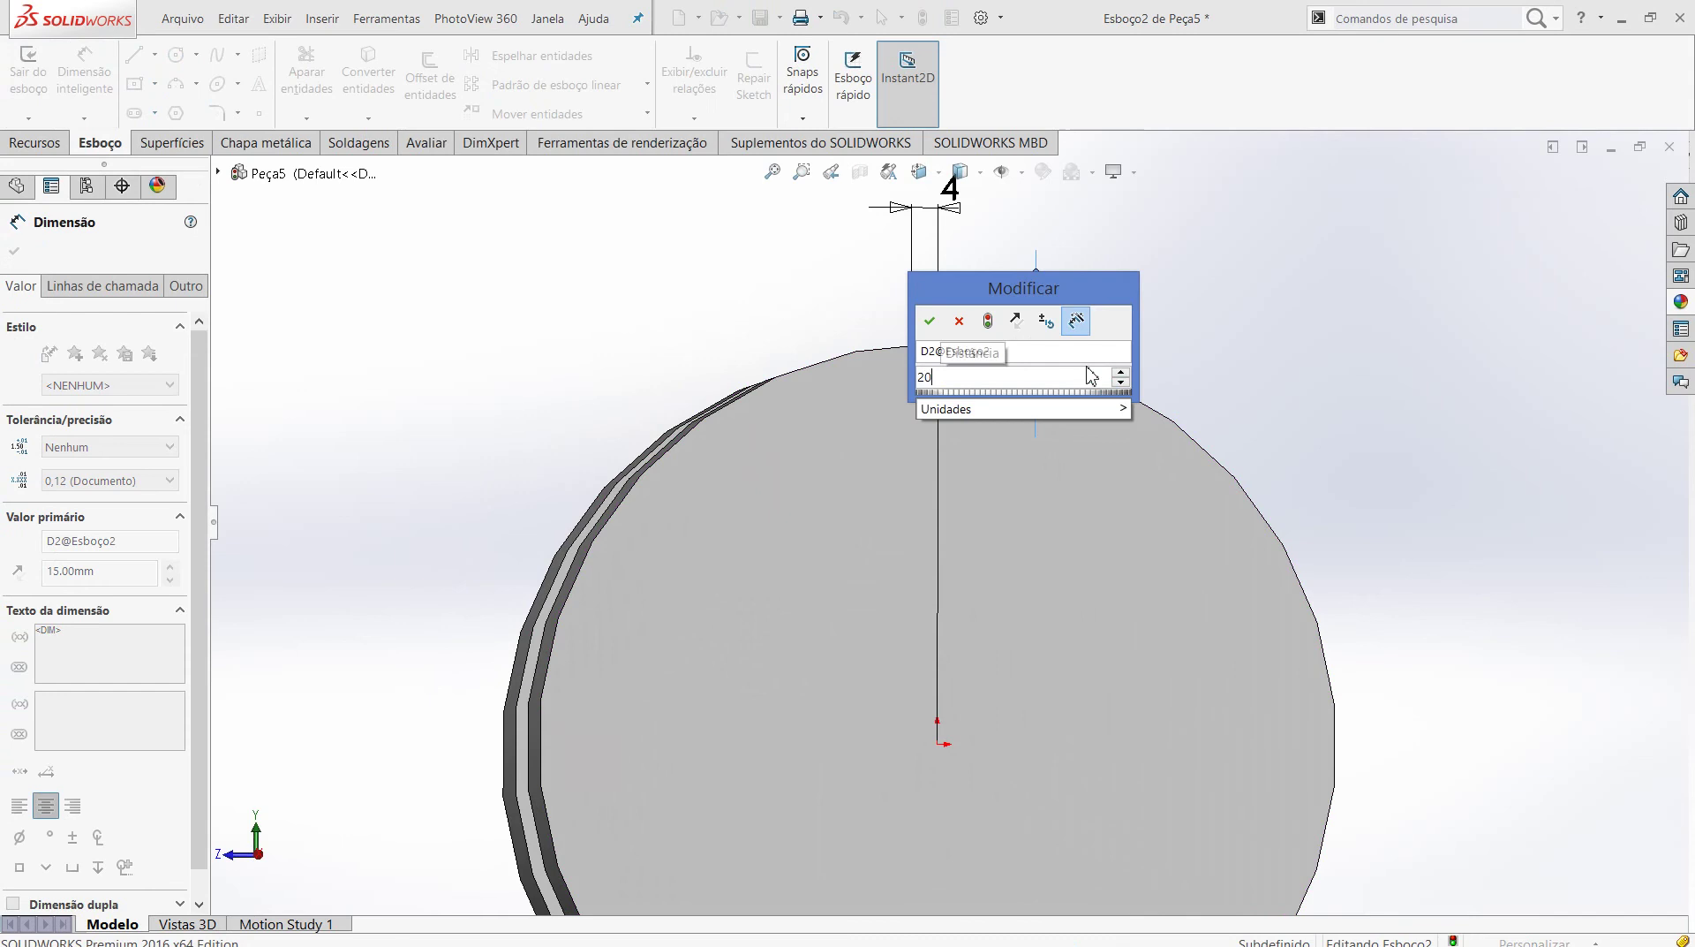
key(Return)
mouse_move(1115, 319)
middle_down()
mouse_move(1155, 436)
mouse_move(328, 279)
middle_up()
- Finish dimensioning and start a cut extrusion from the rectangle sketch, initially Through All
click(13, 253)
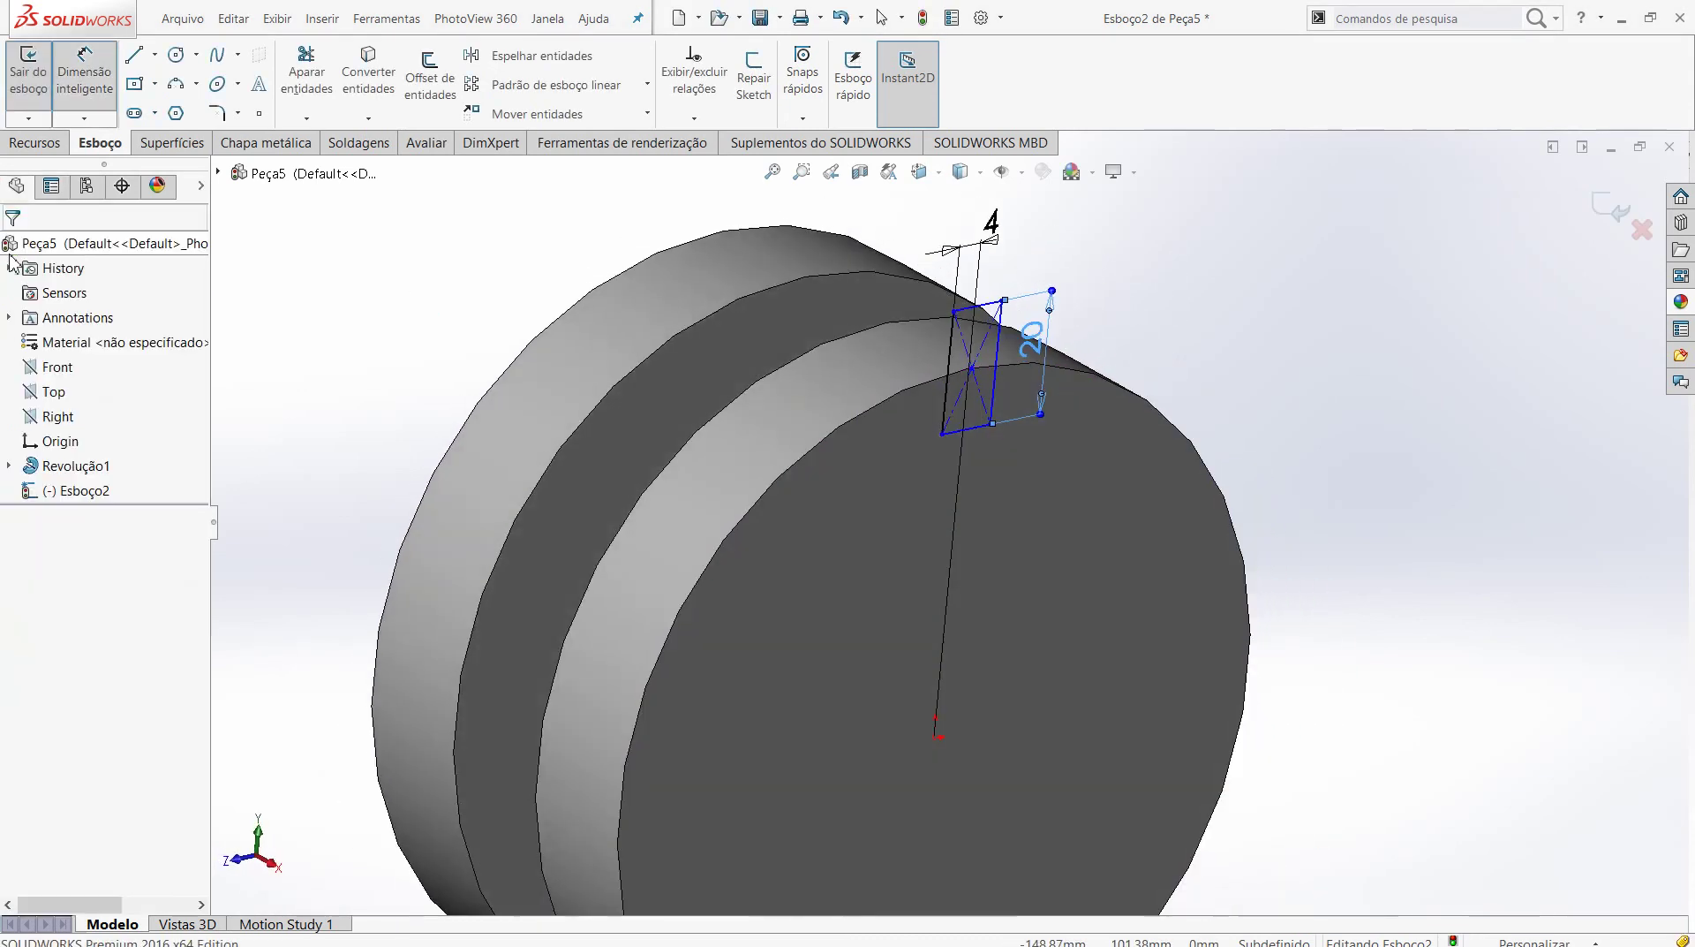
click(60, 143)
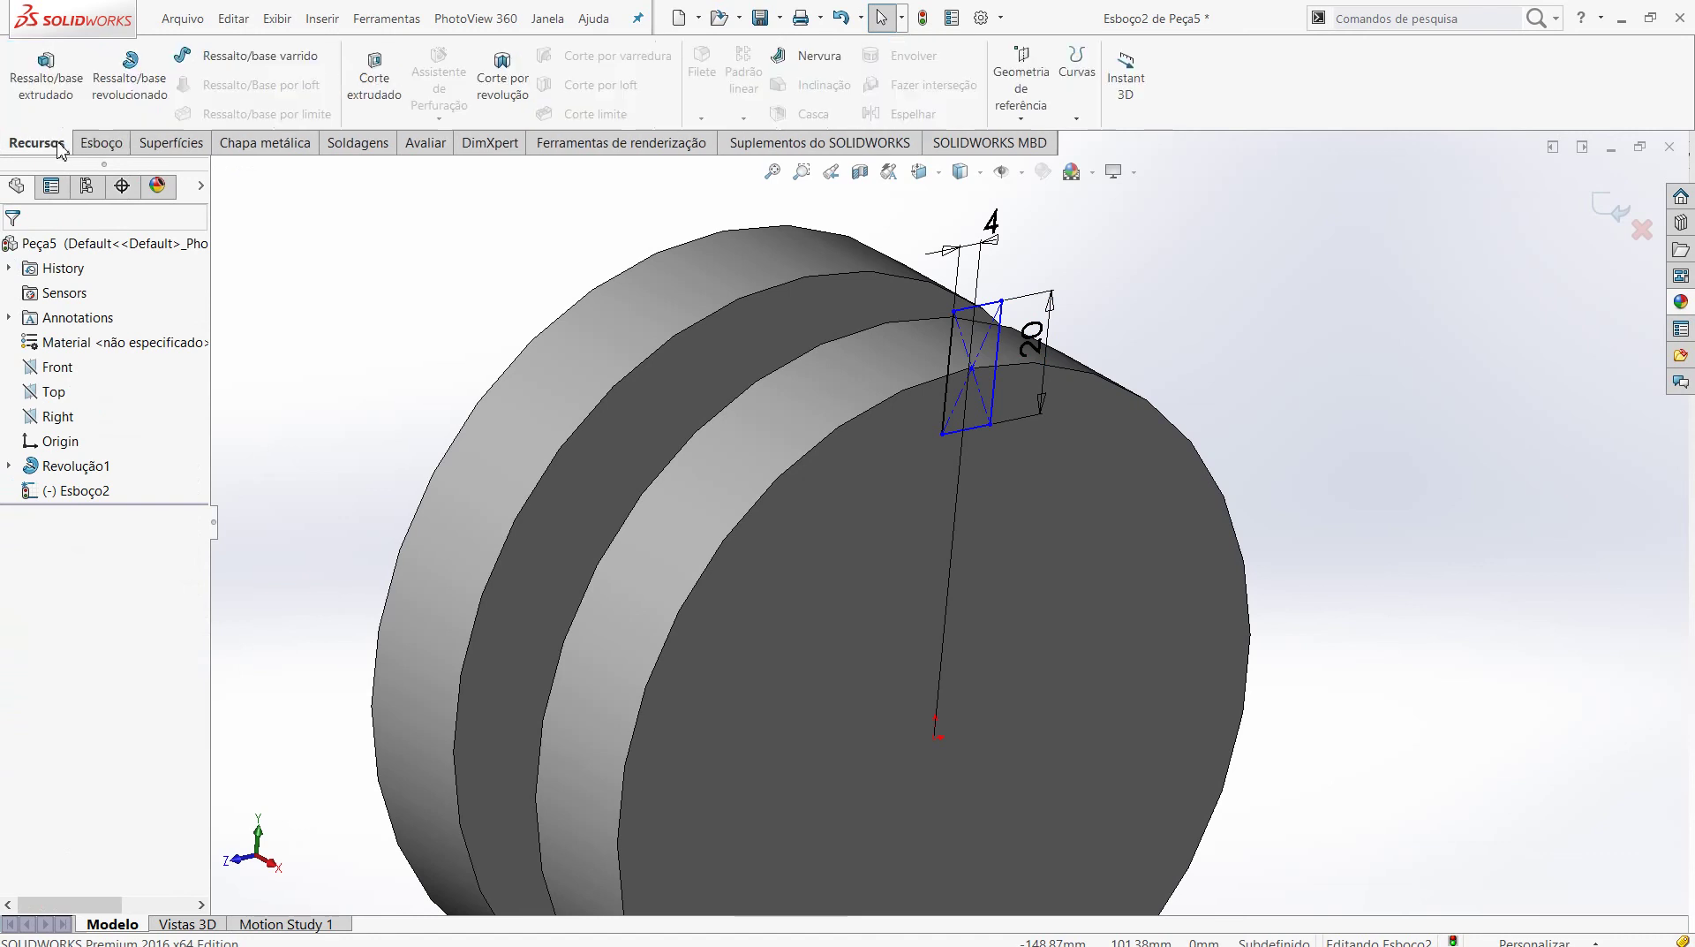
click(365, 85)
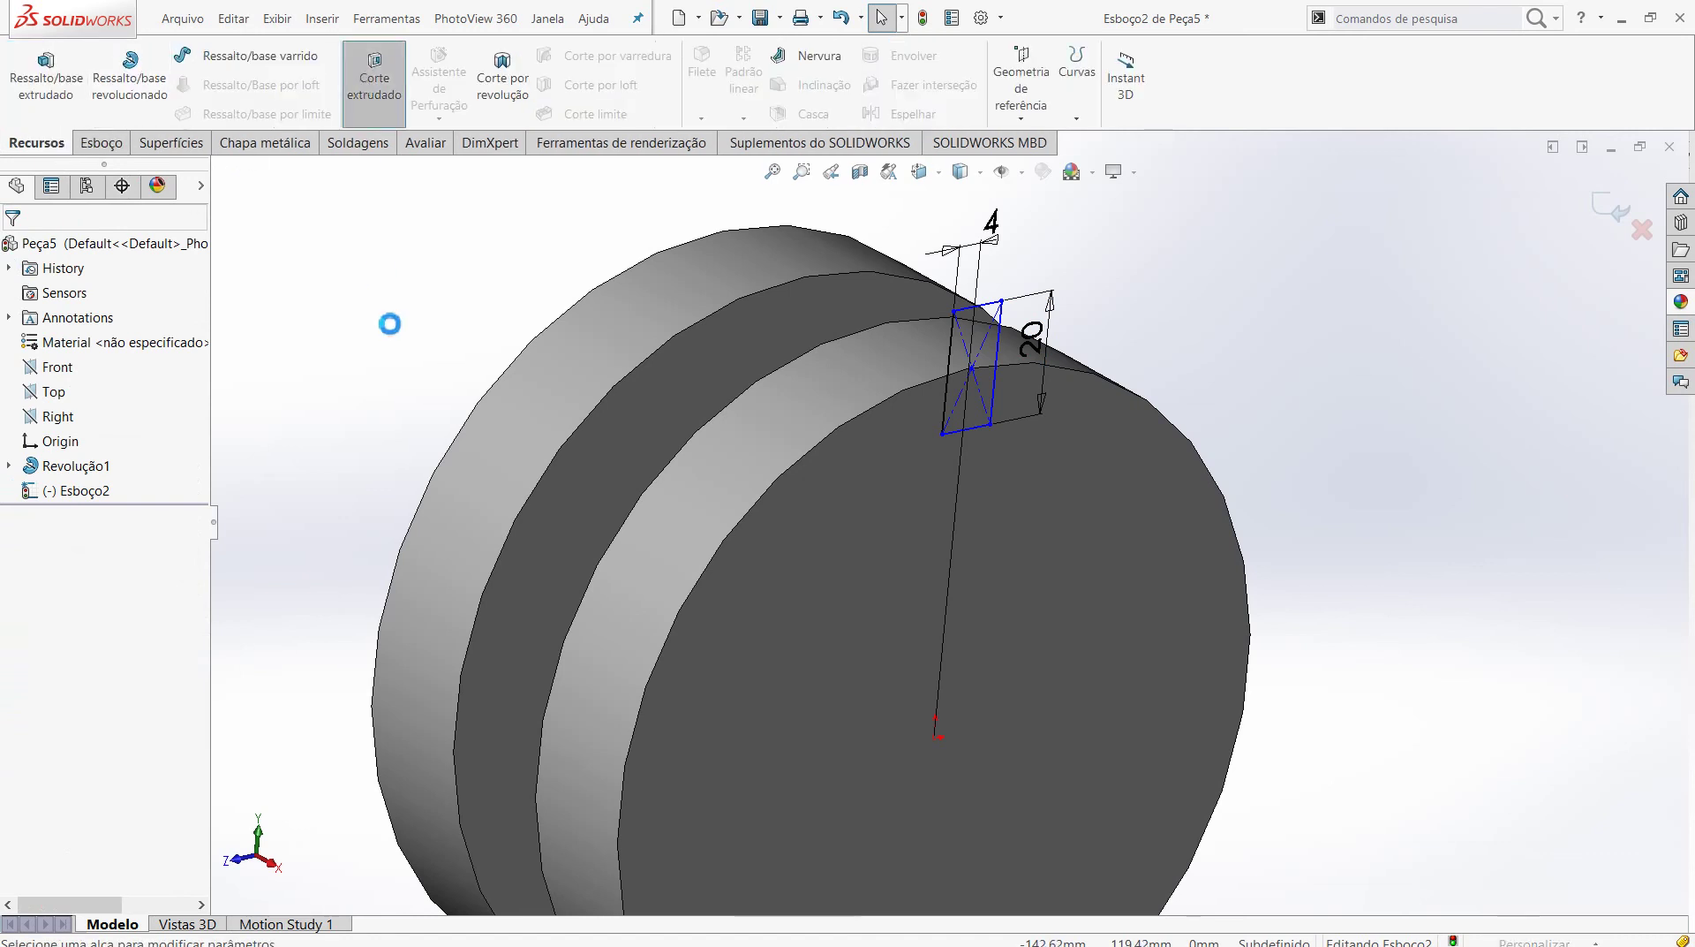
mouse_move(375, 379)
middle_down()
mouse_move(511, 473)
mouse_move(386, 382)
middle_up()
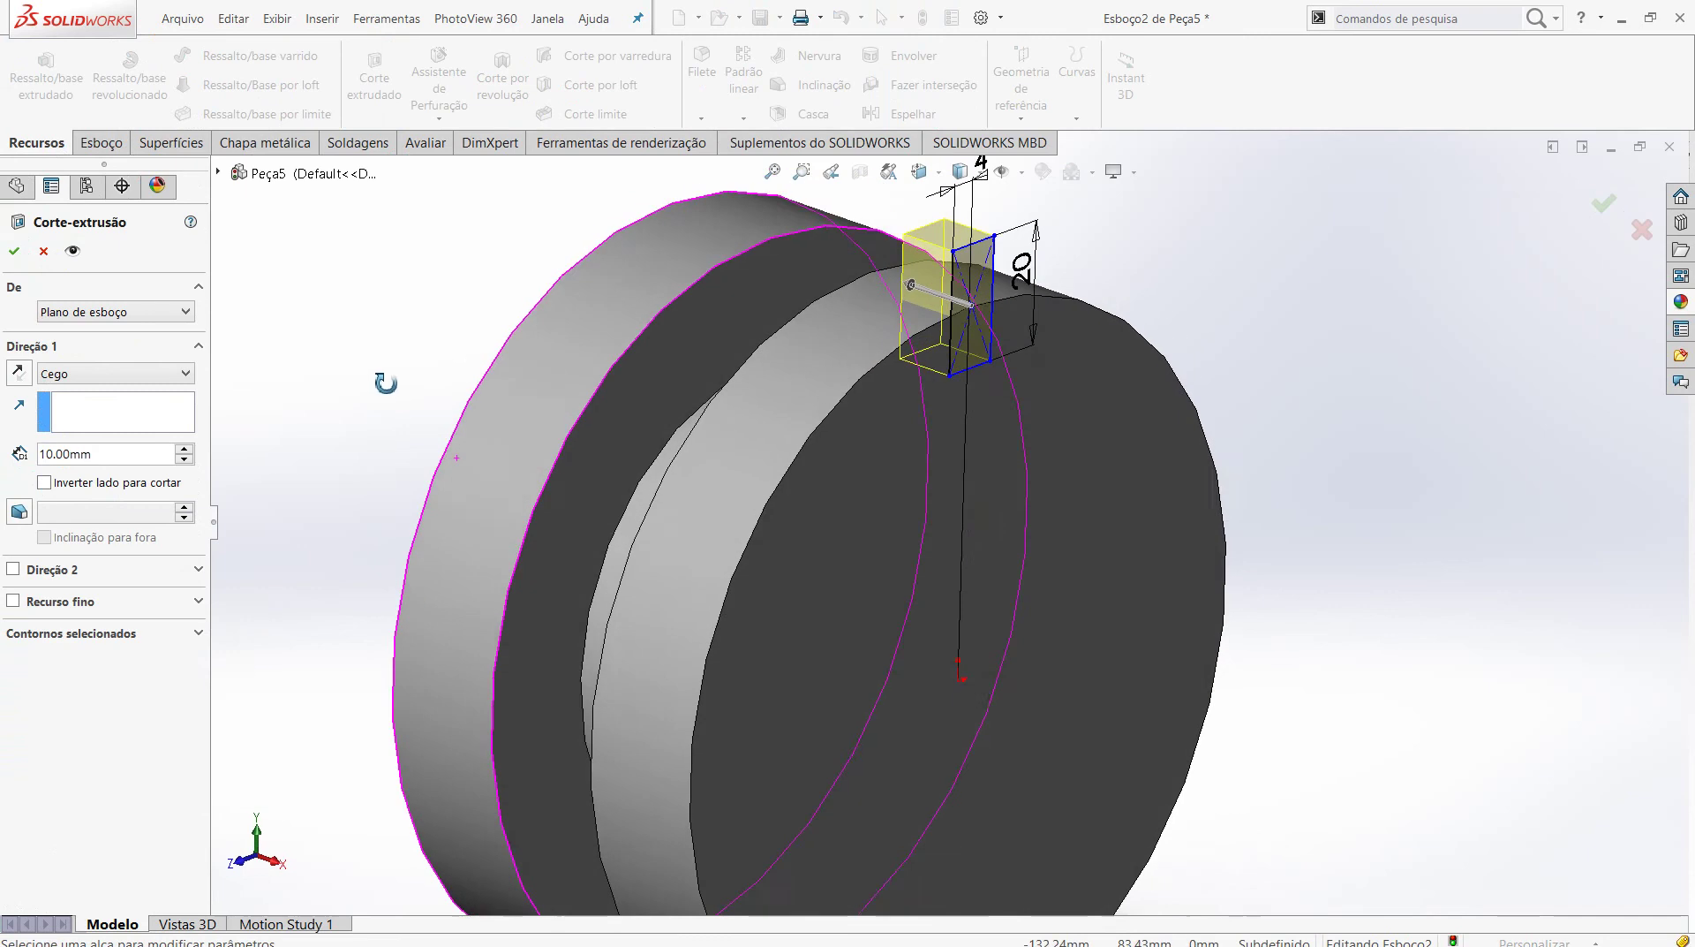
click(188, 374)
click(79, 408)
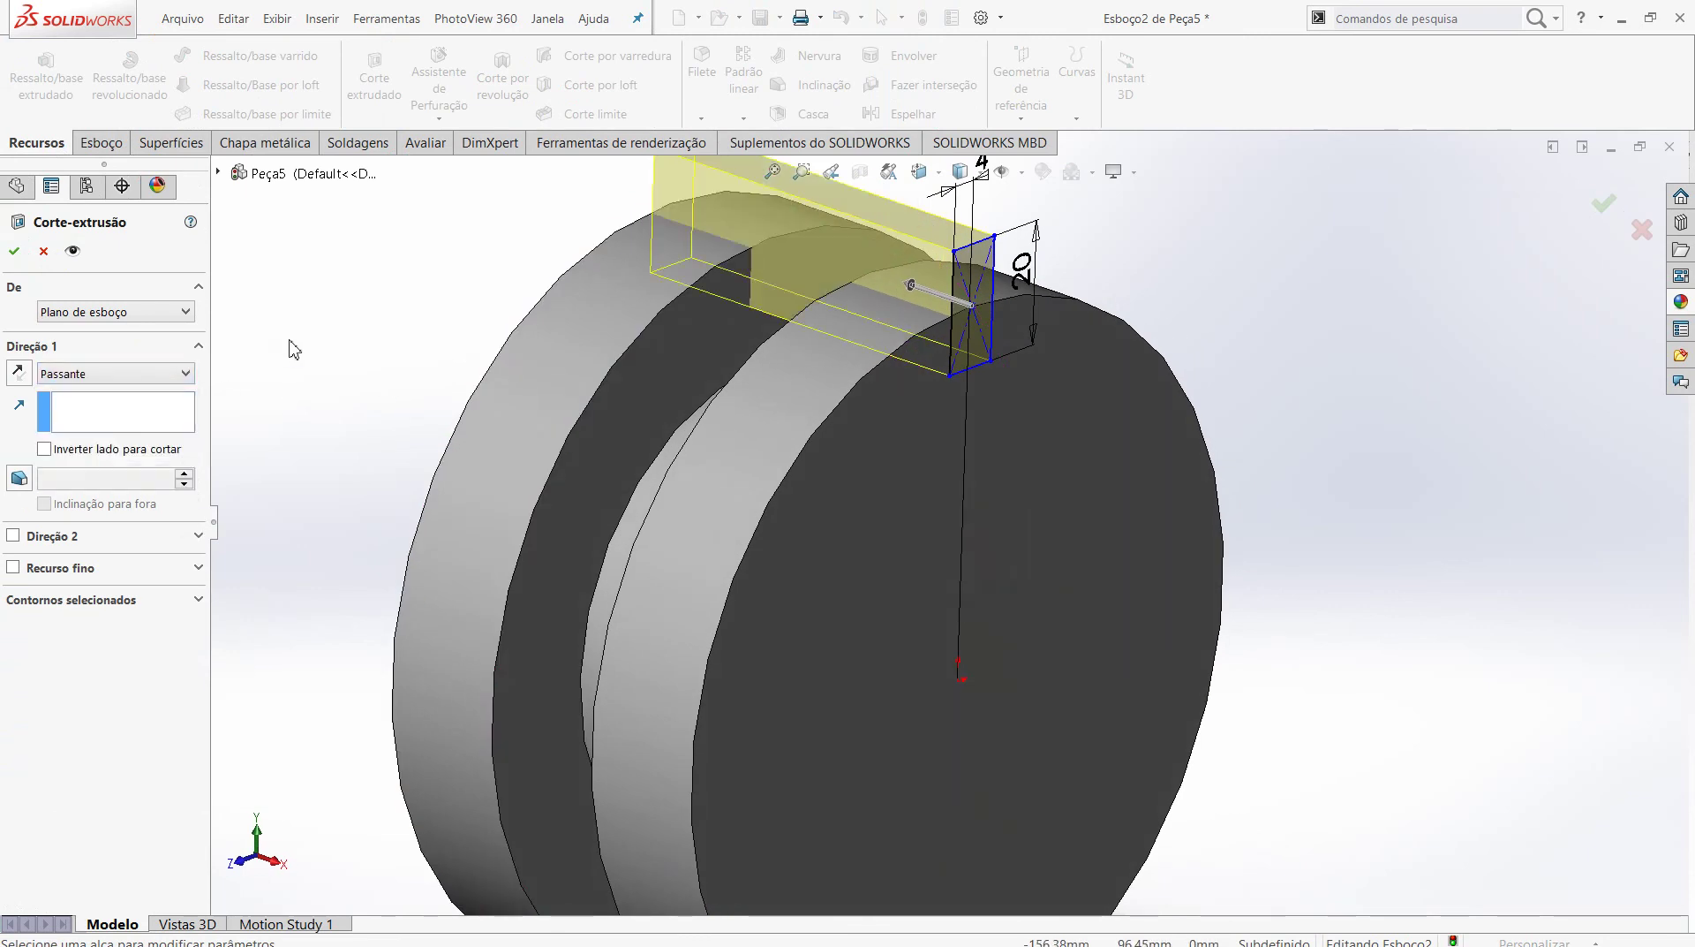
- Change the cut's end condition to Up To Surface at the far face and apply it
mouse_move(294, 348)
middle_down()
mouse_move(363, 405)
mouse_move(325, 363)
mouse_move(232, 394)
middle_up()
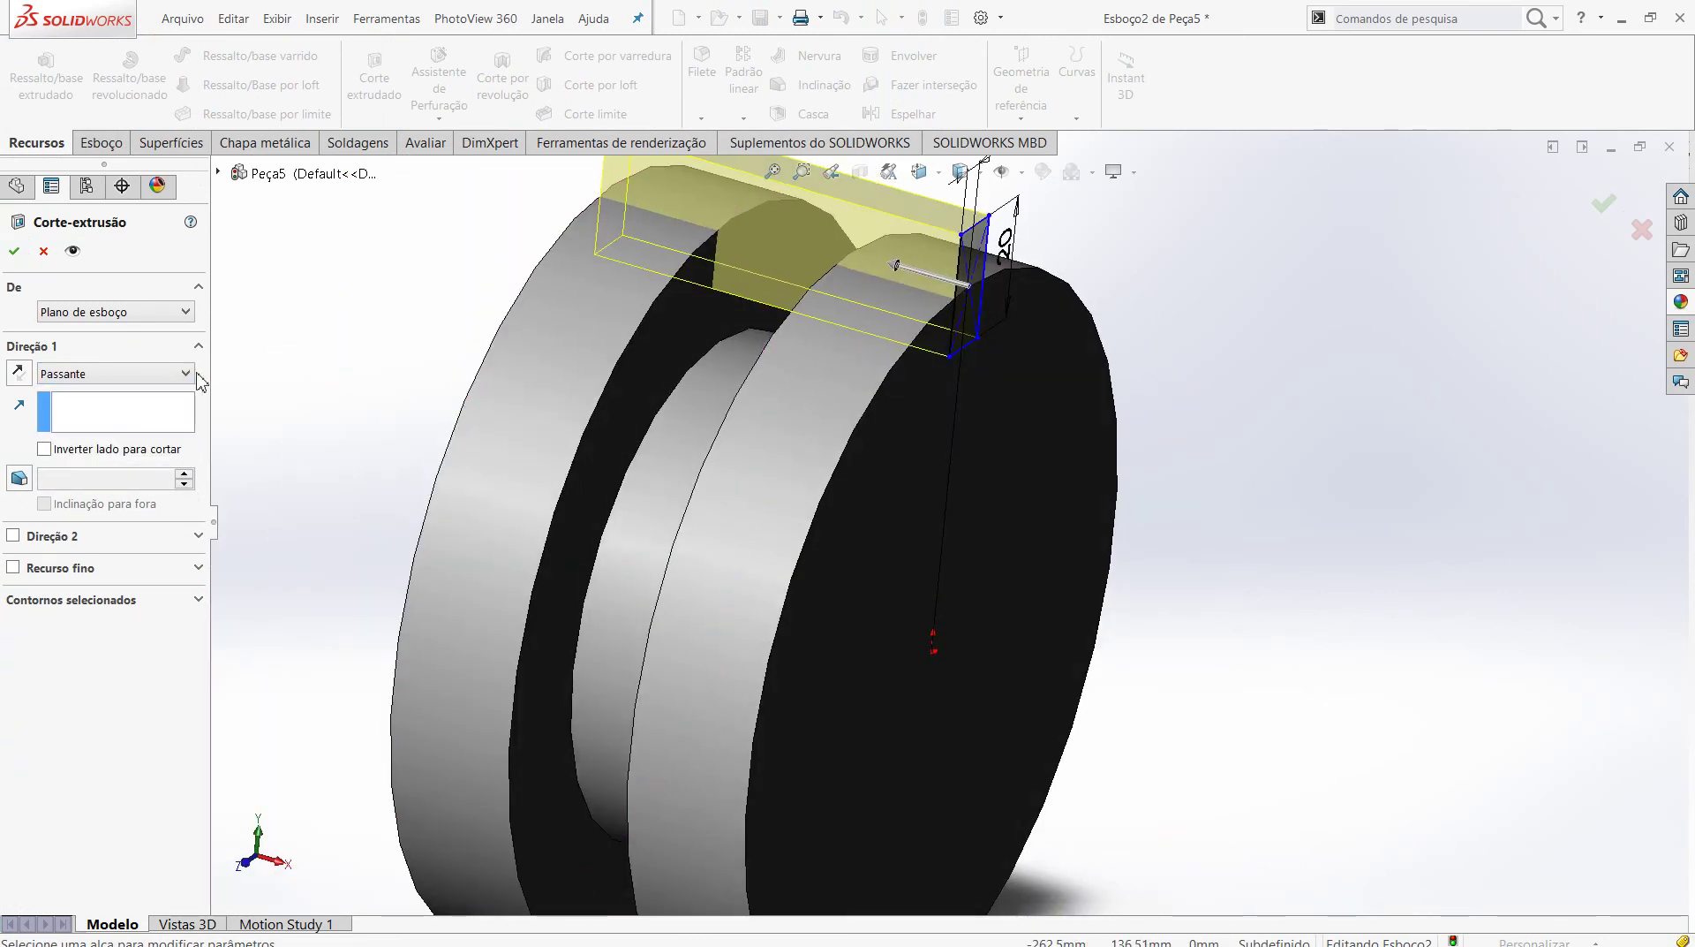
click(188, 377)
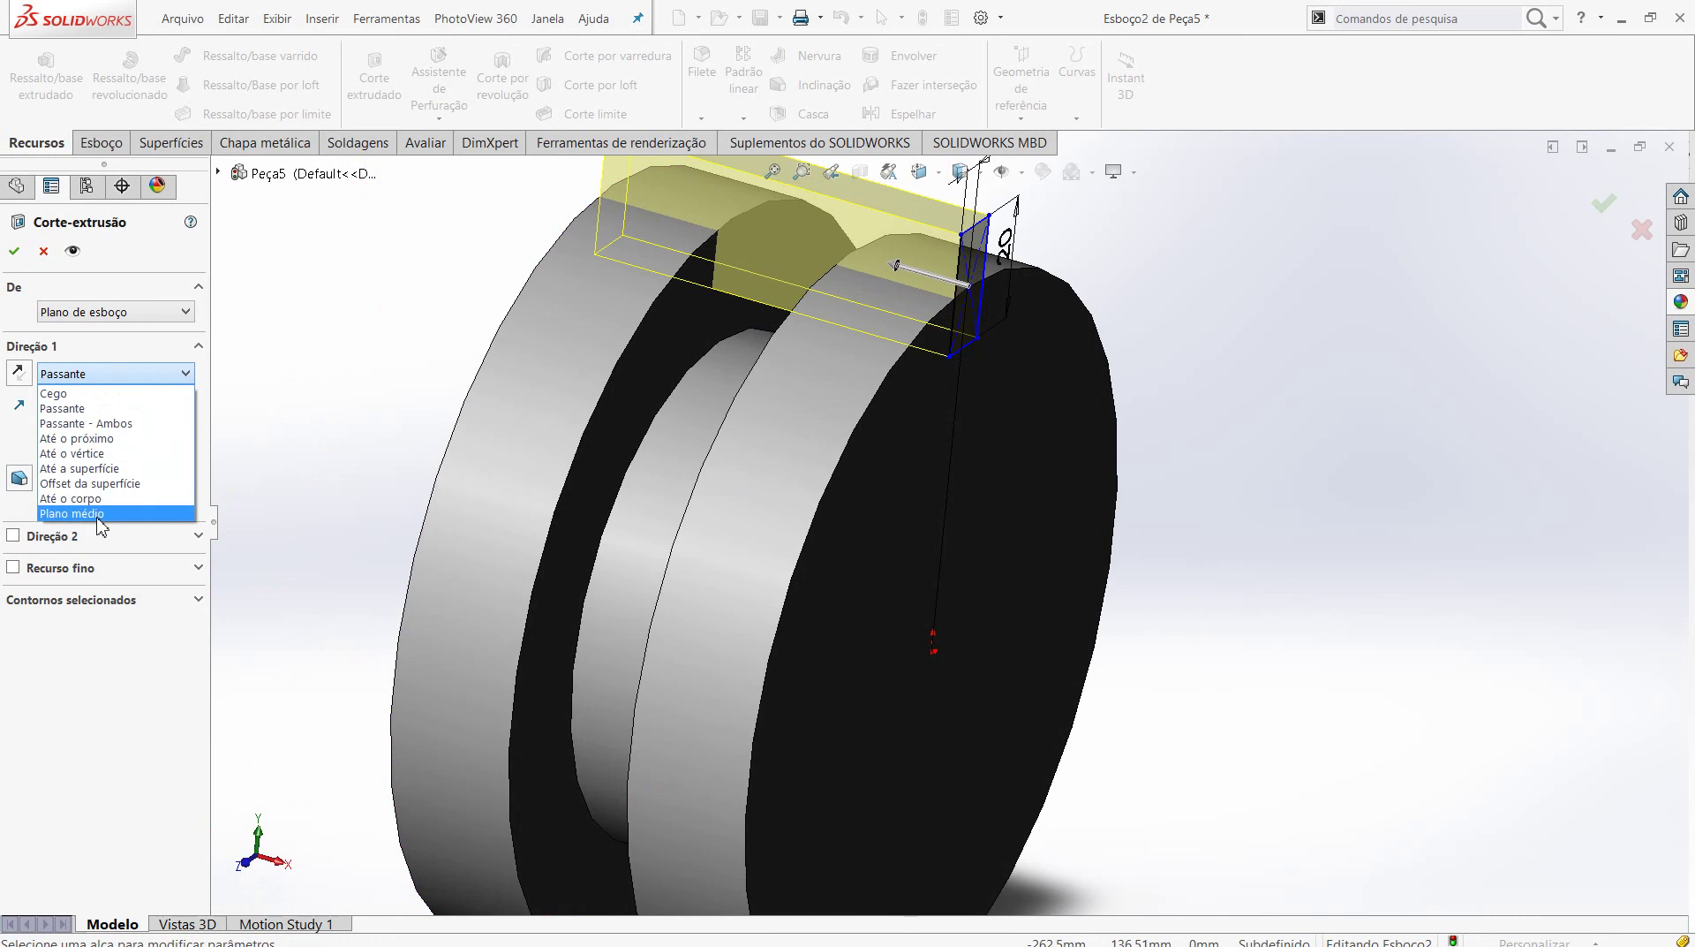
click(97, 468)
mouse_move(265, 459)
middle_down()
mouse_move(335, 393)
mouse_move(233, 346)
mouse_move(510, 257)
middle_up()
click(335, 394)
key(f)
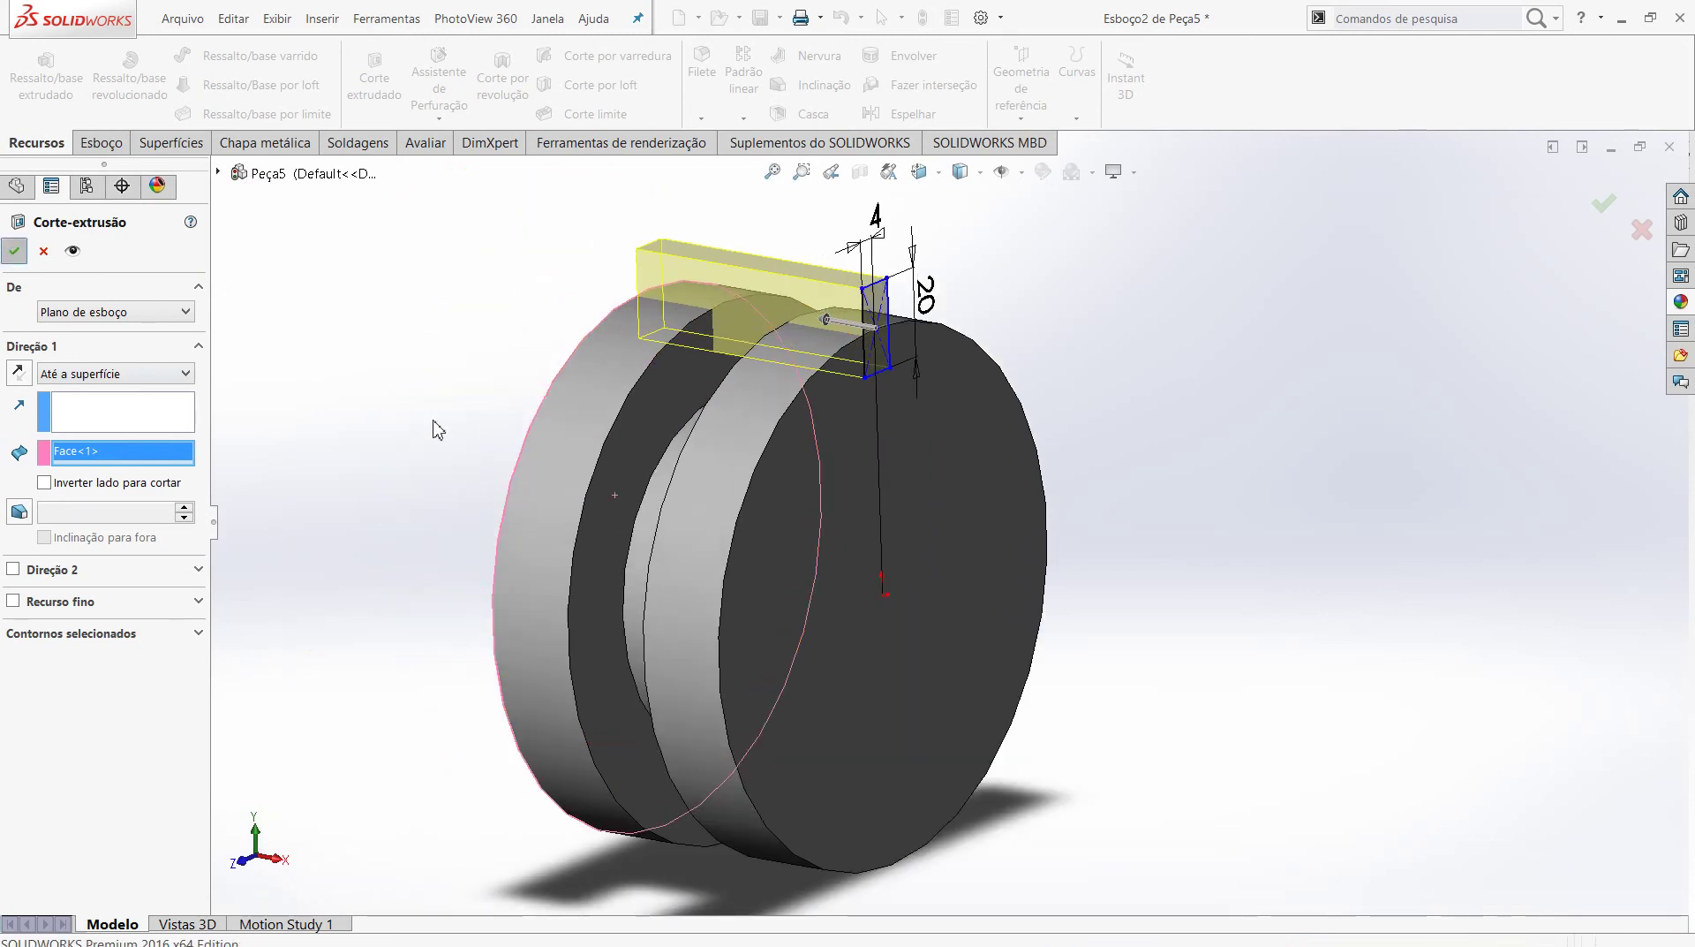
key(Return)
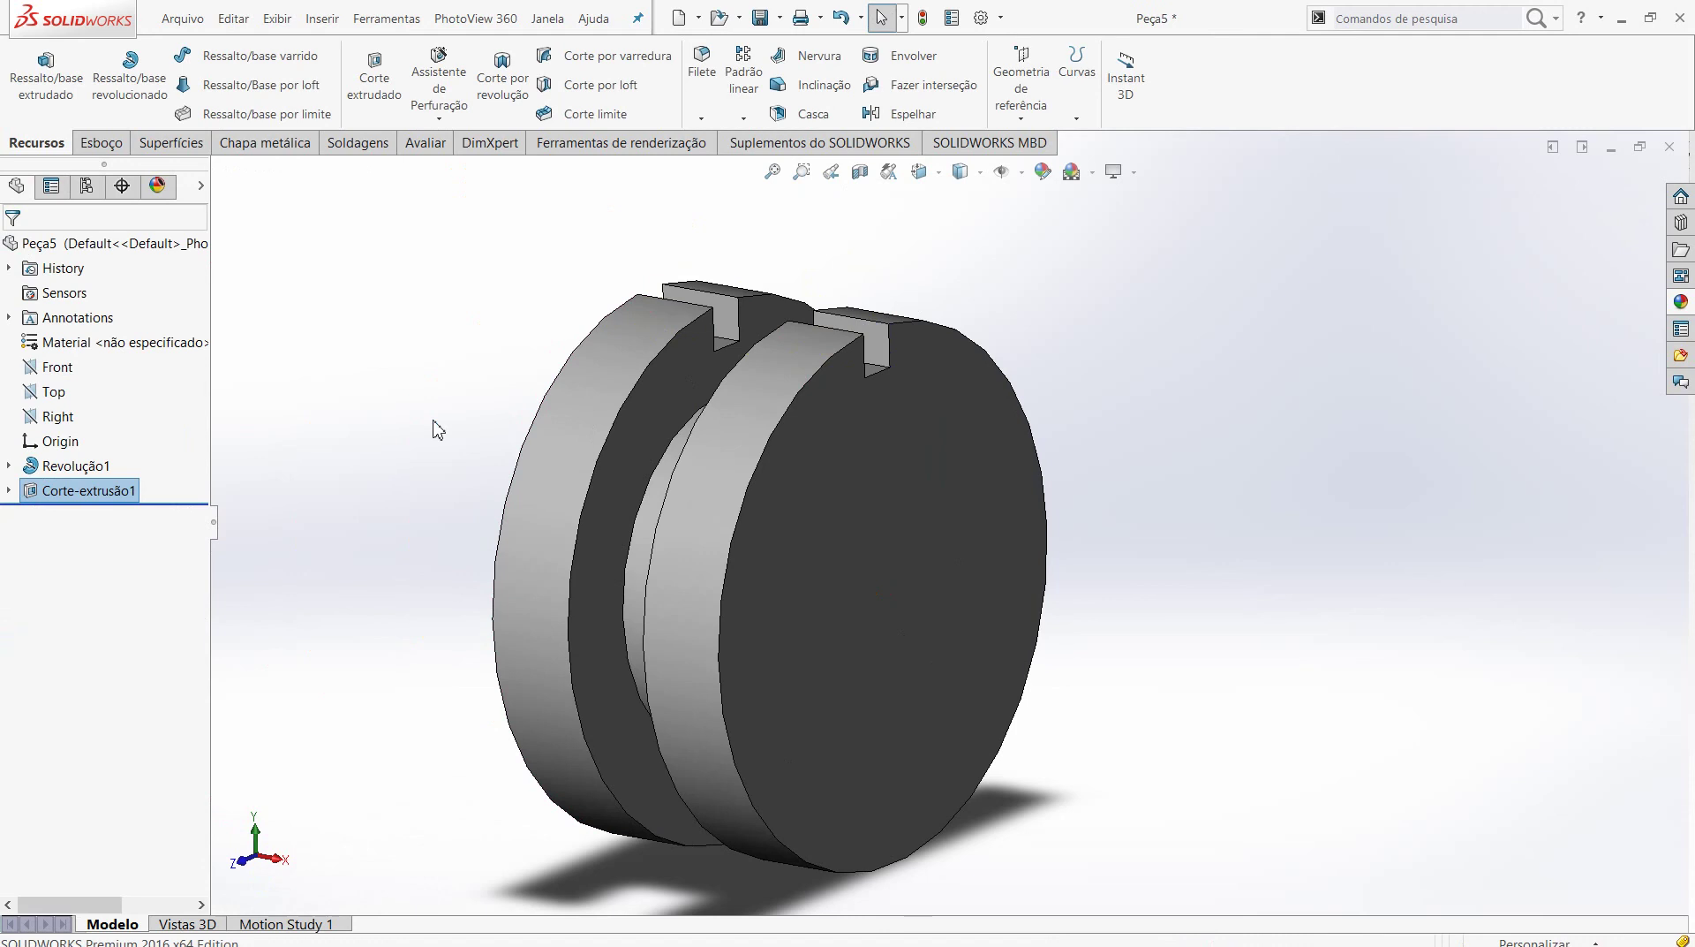
mouse_move(432, 430)
middle_down()
mouse_move(590, 484)
mouse_move(673, 424)
mouse_move(776, 508)
mouse_move(820, 444)
mouse_move(696, 535)
mouse_move(712, 541)
mouse_move(594, 512)
mouse_move(587, 594)
mouse_move(619, 551)
middle_up()
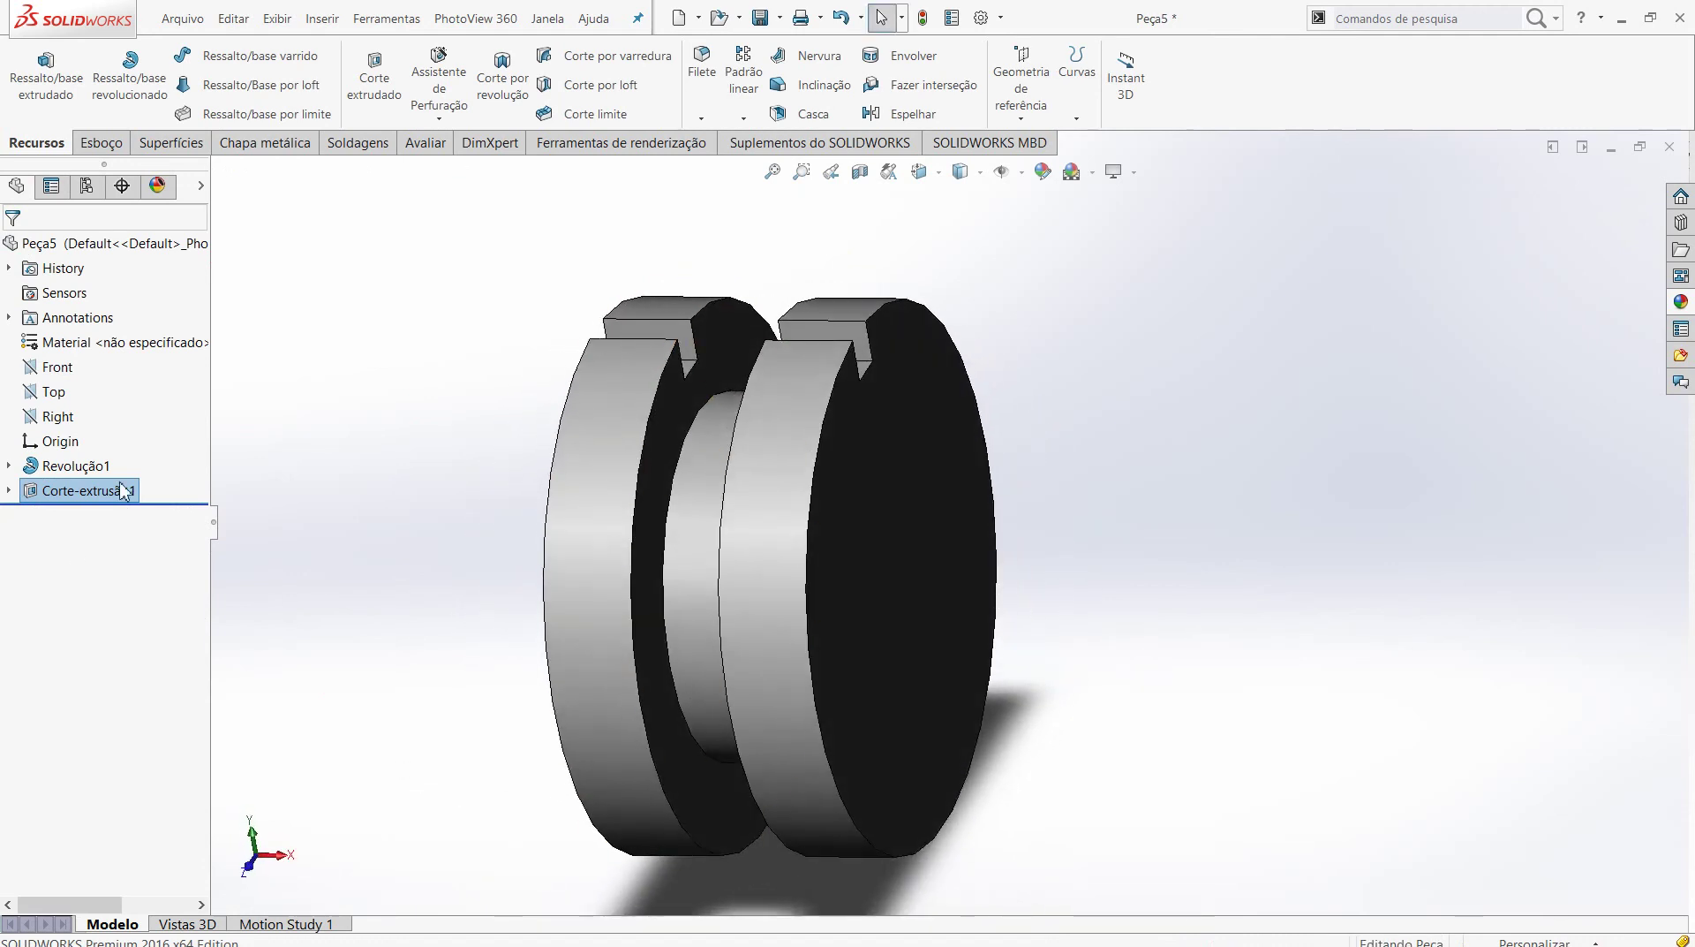
- Expand the cut and bring up the options for its sketch Esboço2
click(11, 498)
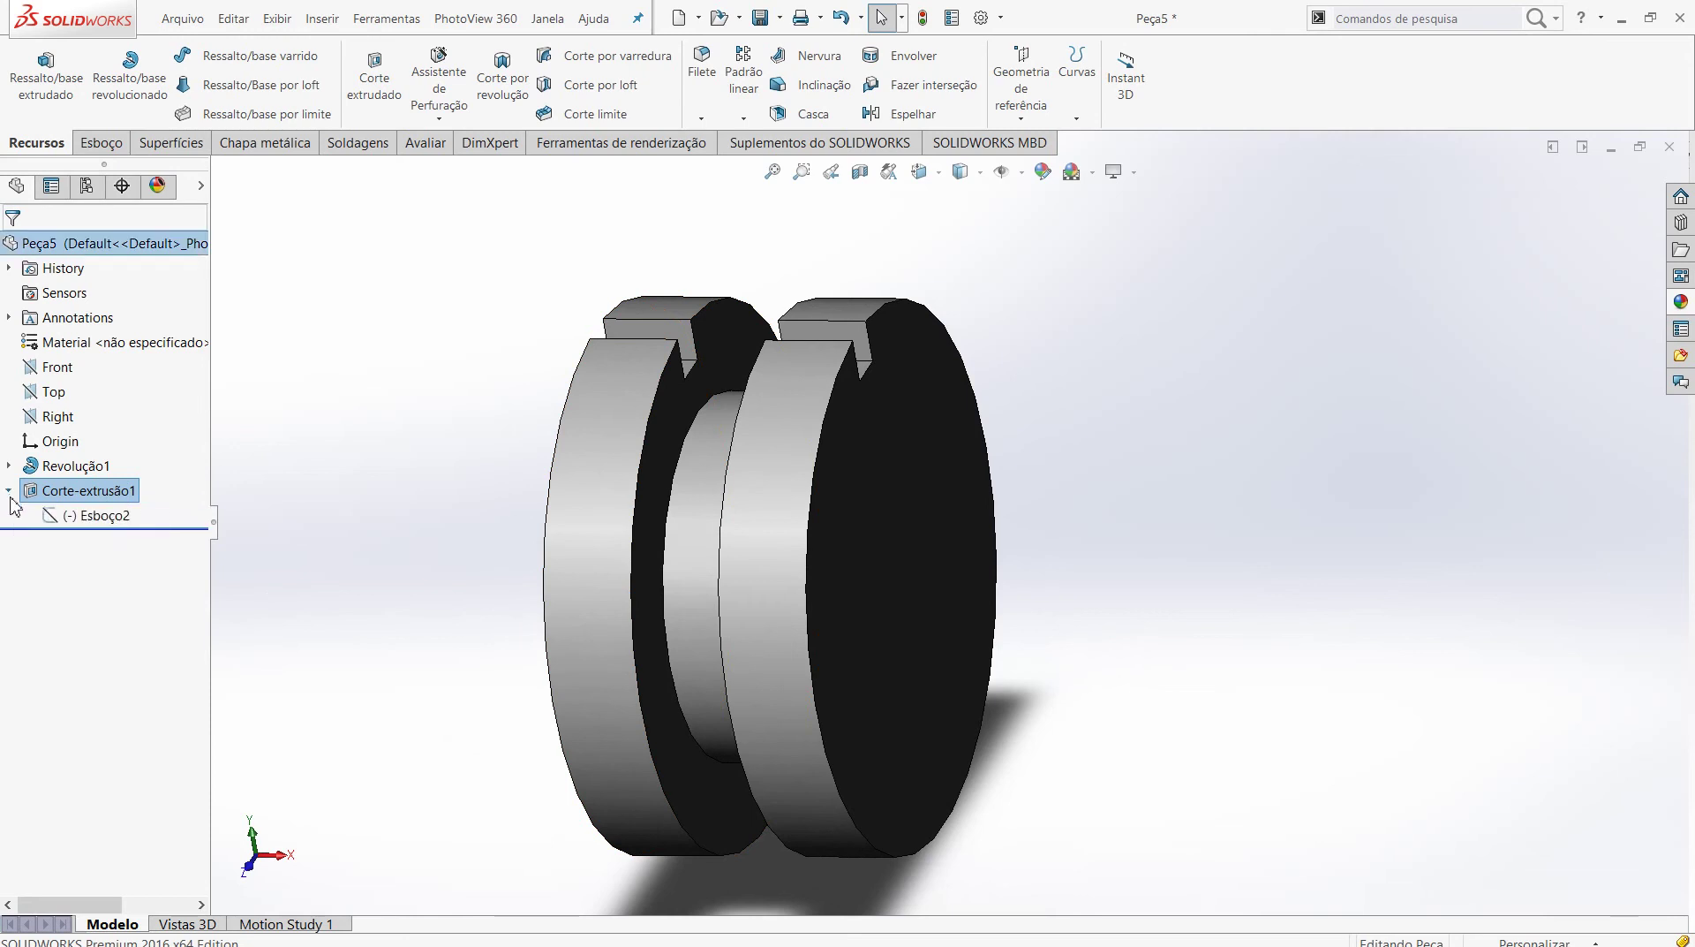
click(96, 516)
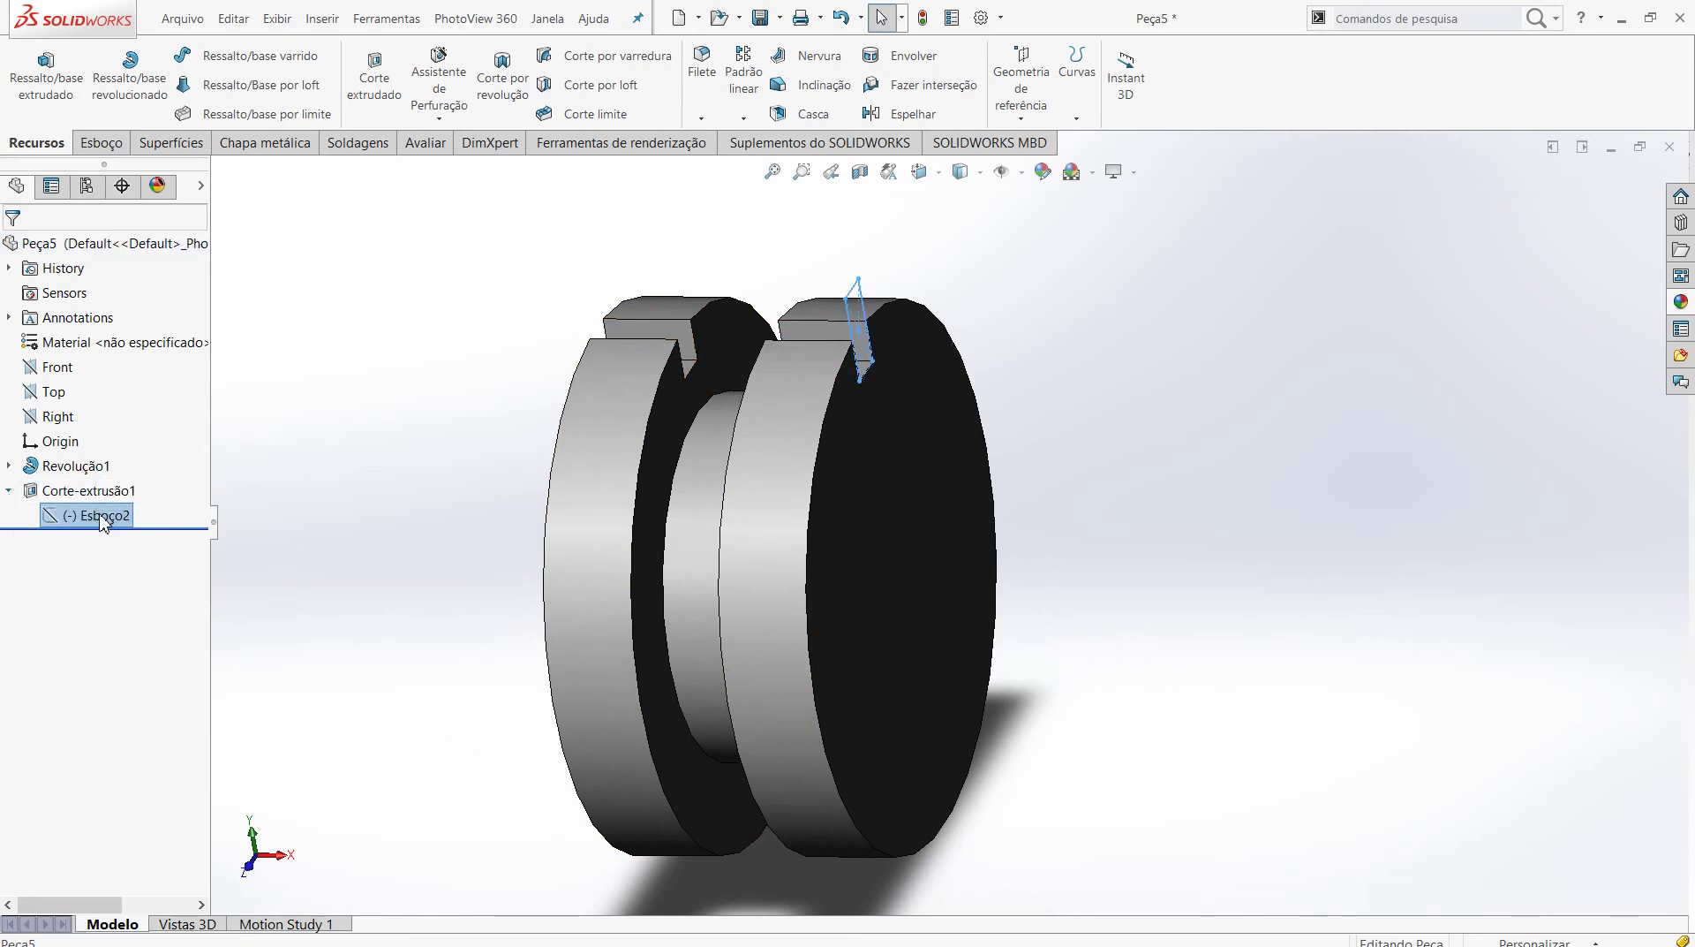
right_click(104, 527)
- Reopen the rectangle sketch and select its 20 mm height dimension
click(115, 491)
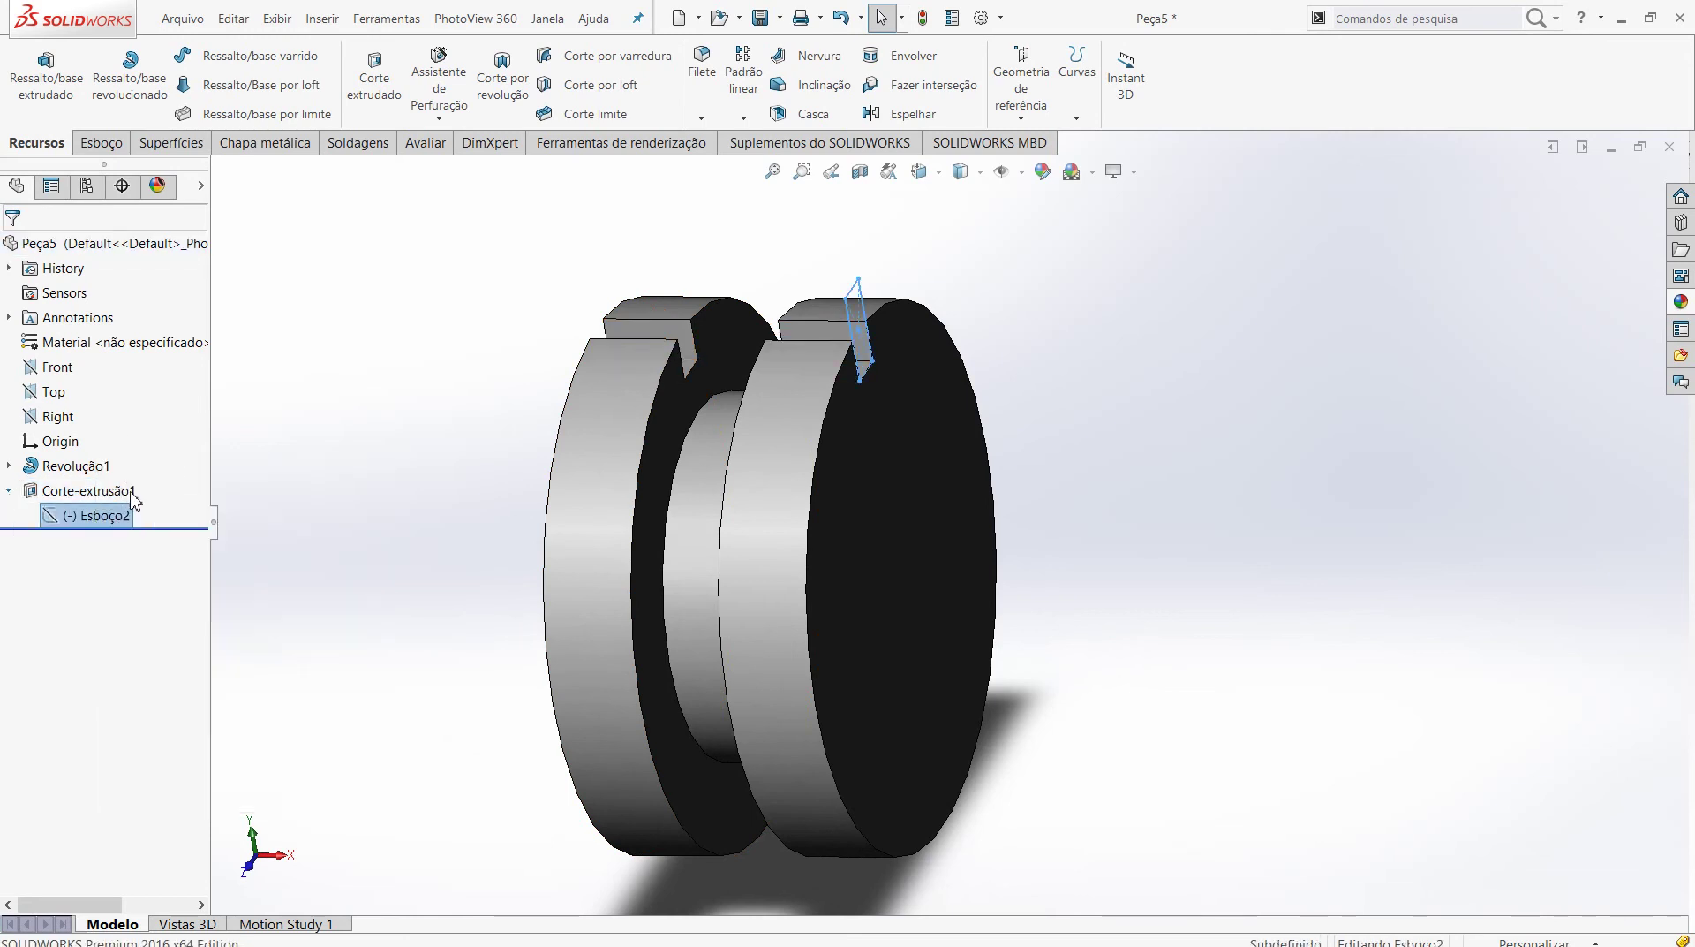
middle_drag(360, 508, 786, 328)
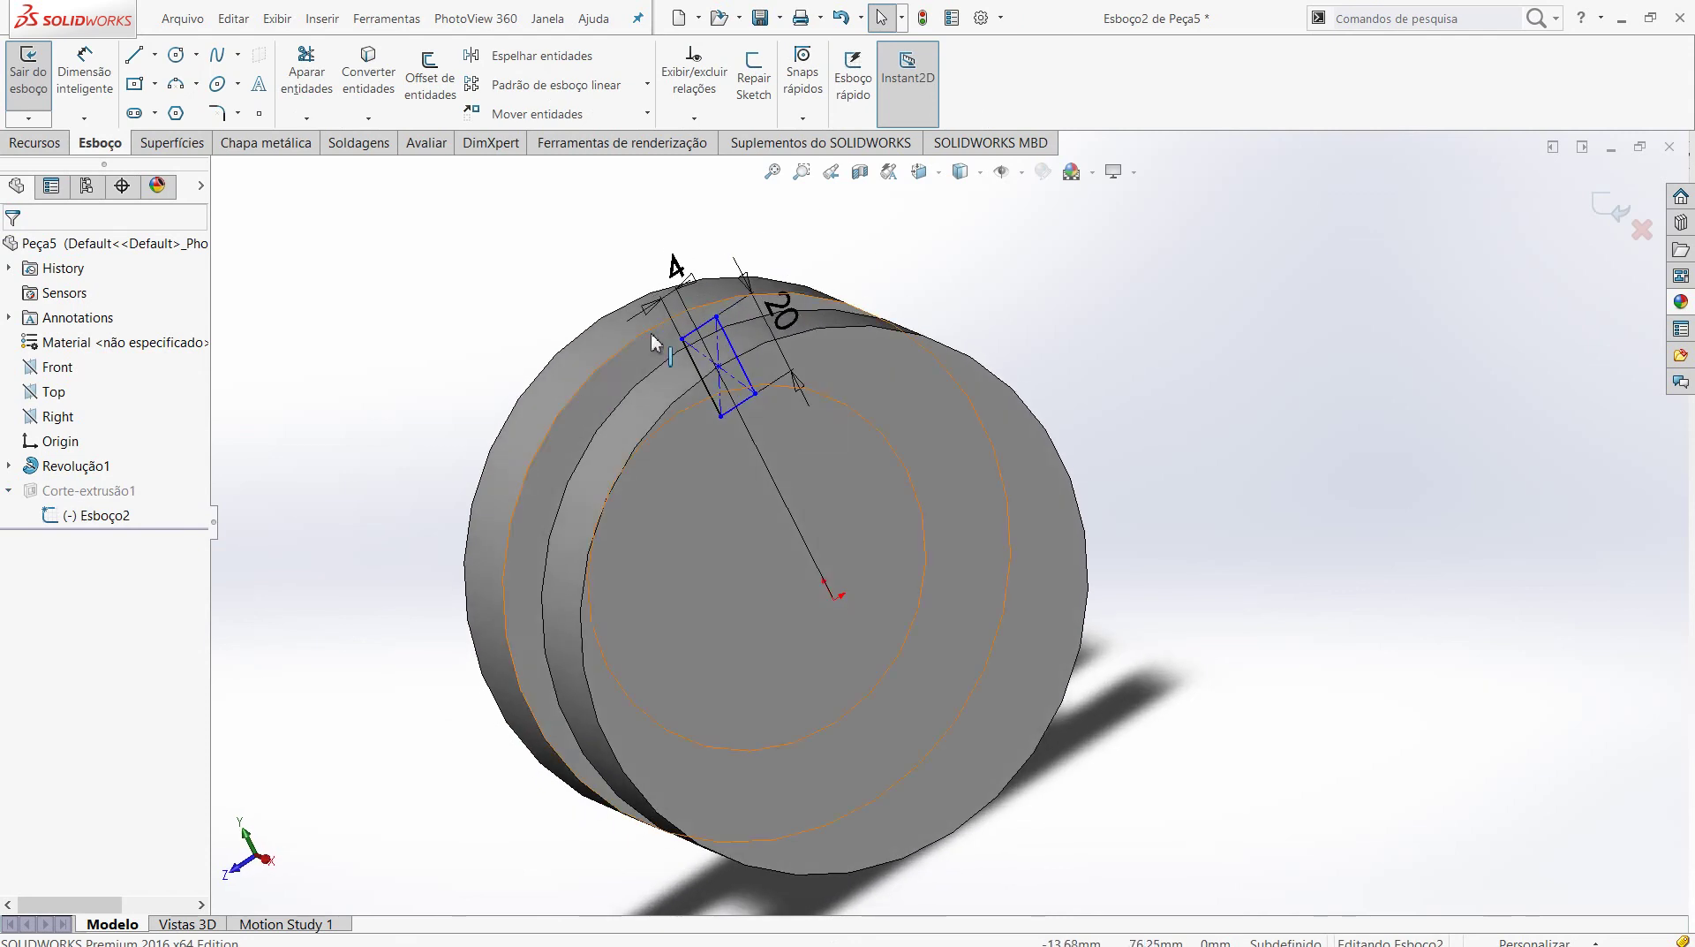
click(785, 326)
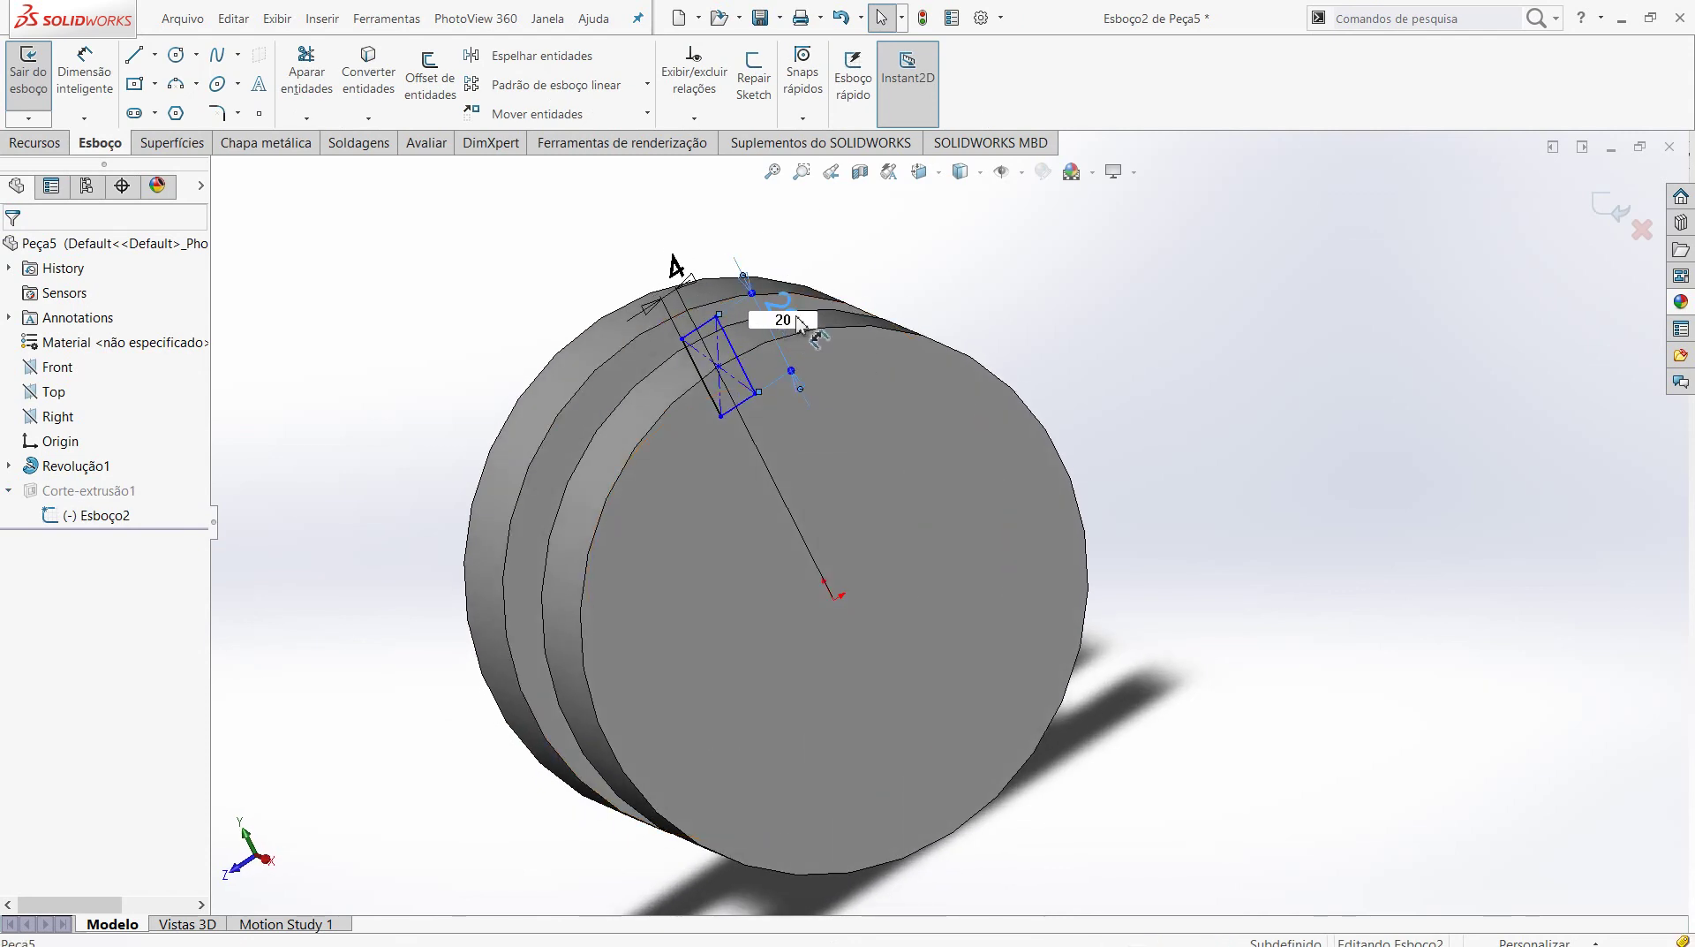
double_click(785, 318)
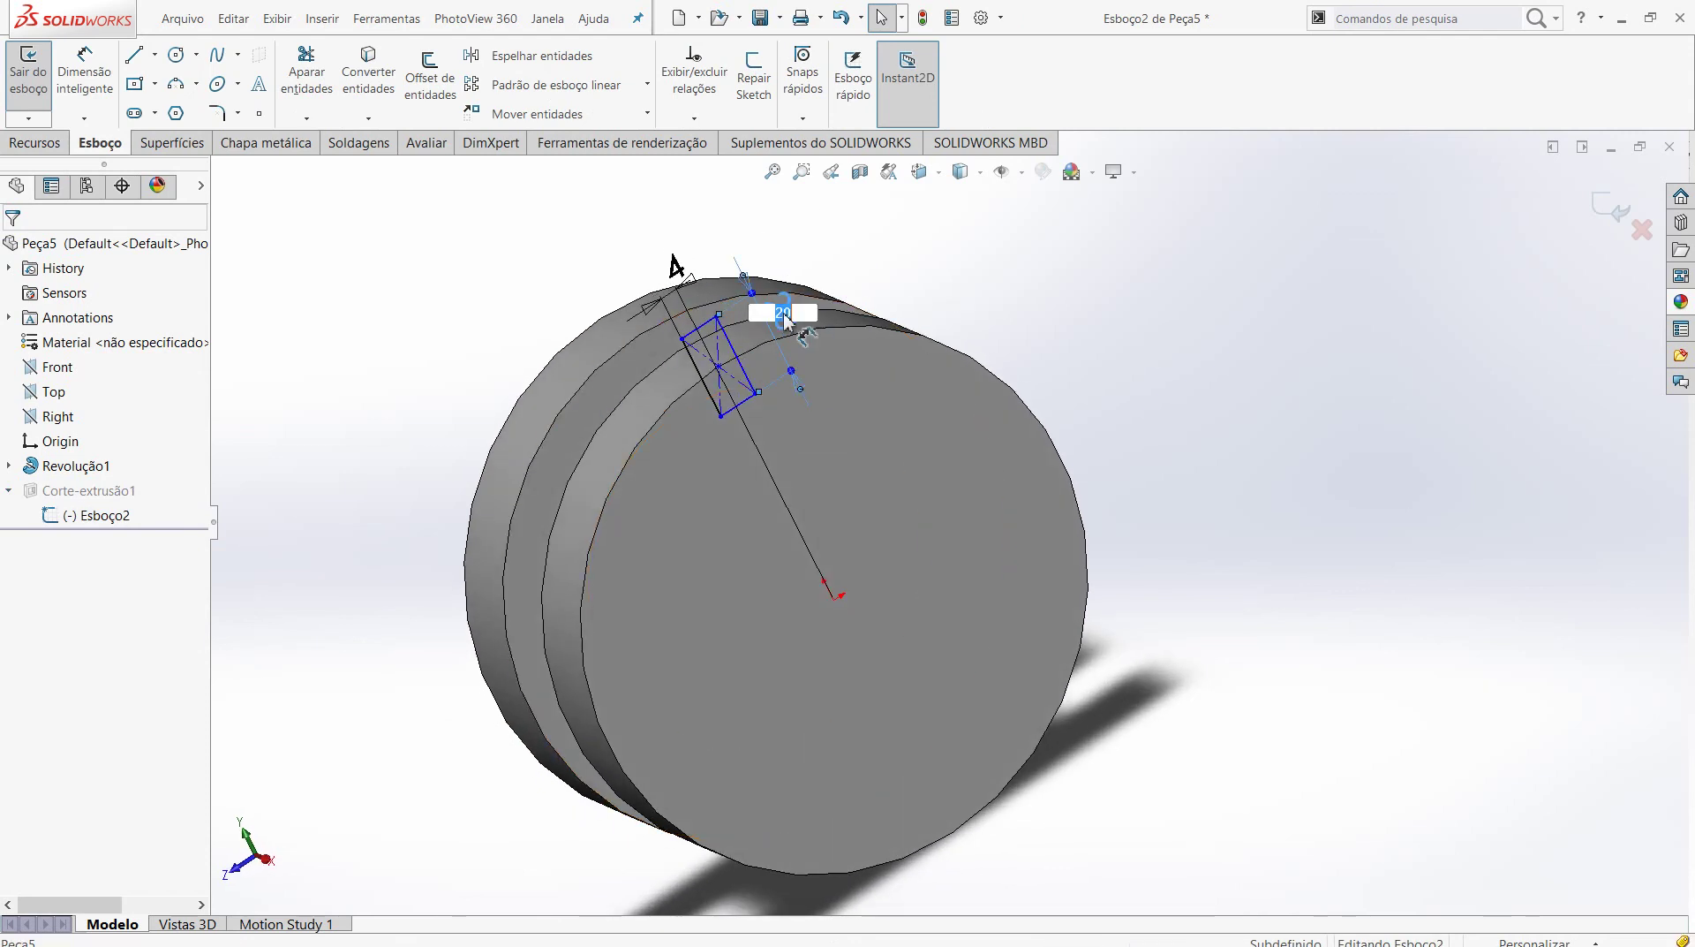
key(Return)
- Change the slot's 20 mm dimension to 25 mm
middle_drag(775, 302, 746, 269)
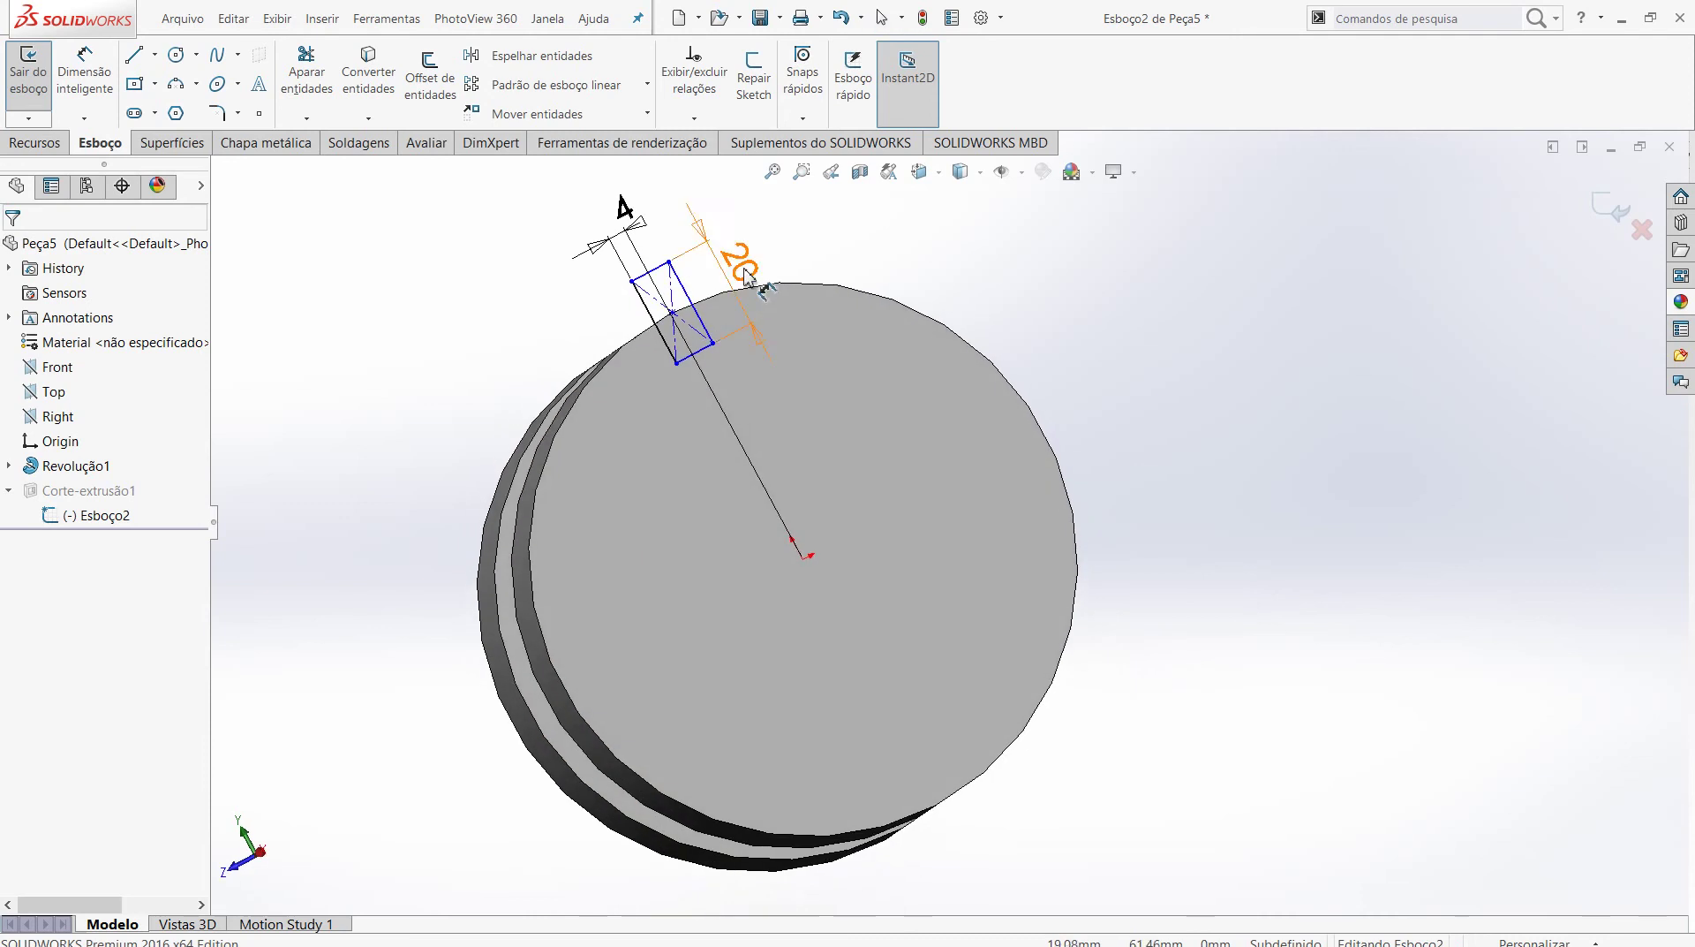
double_click(746, 269)
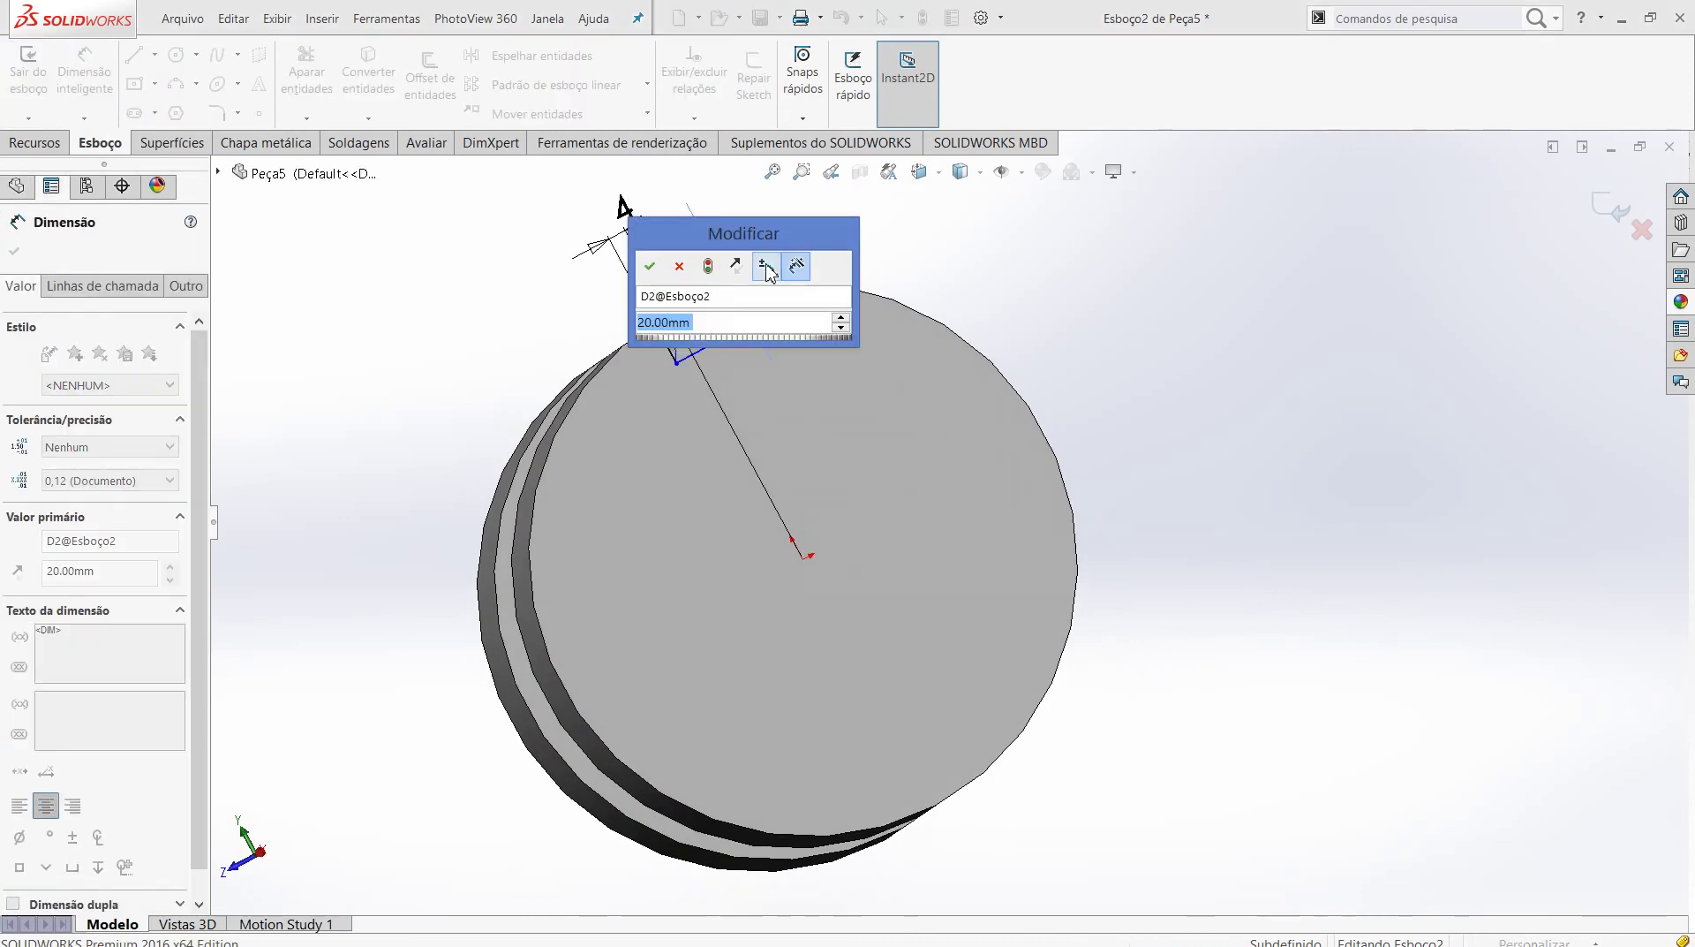
text(25)
key(Return)
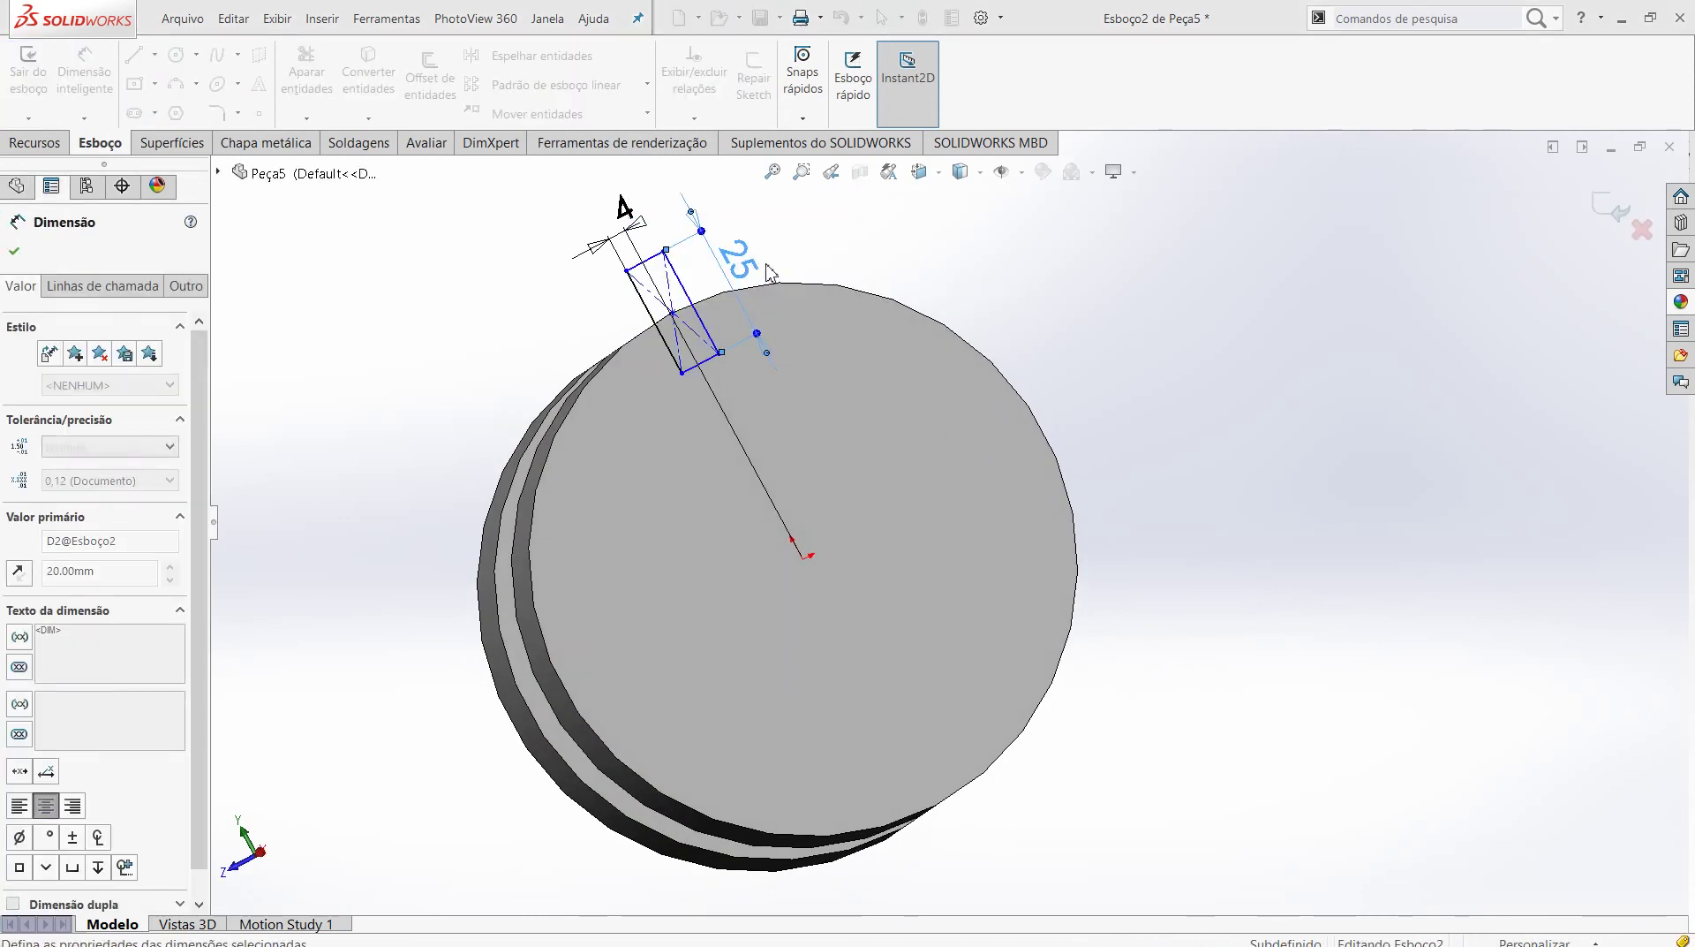
middle_drag(797, 292, 503, 348)
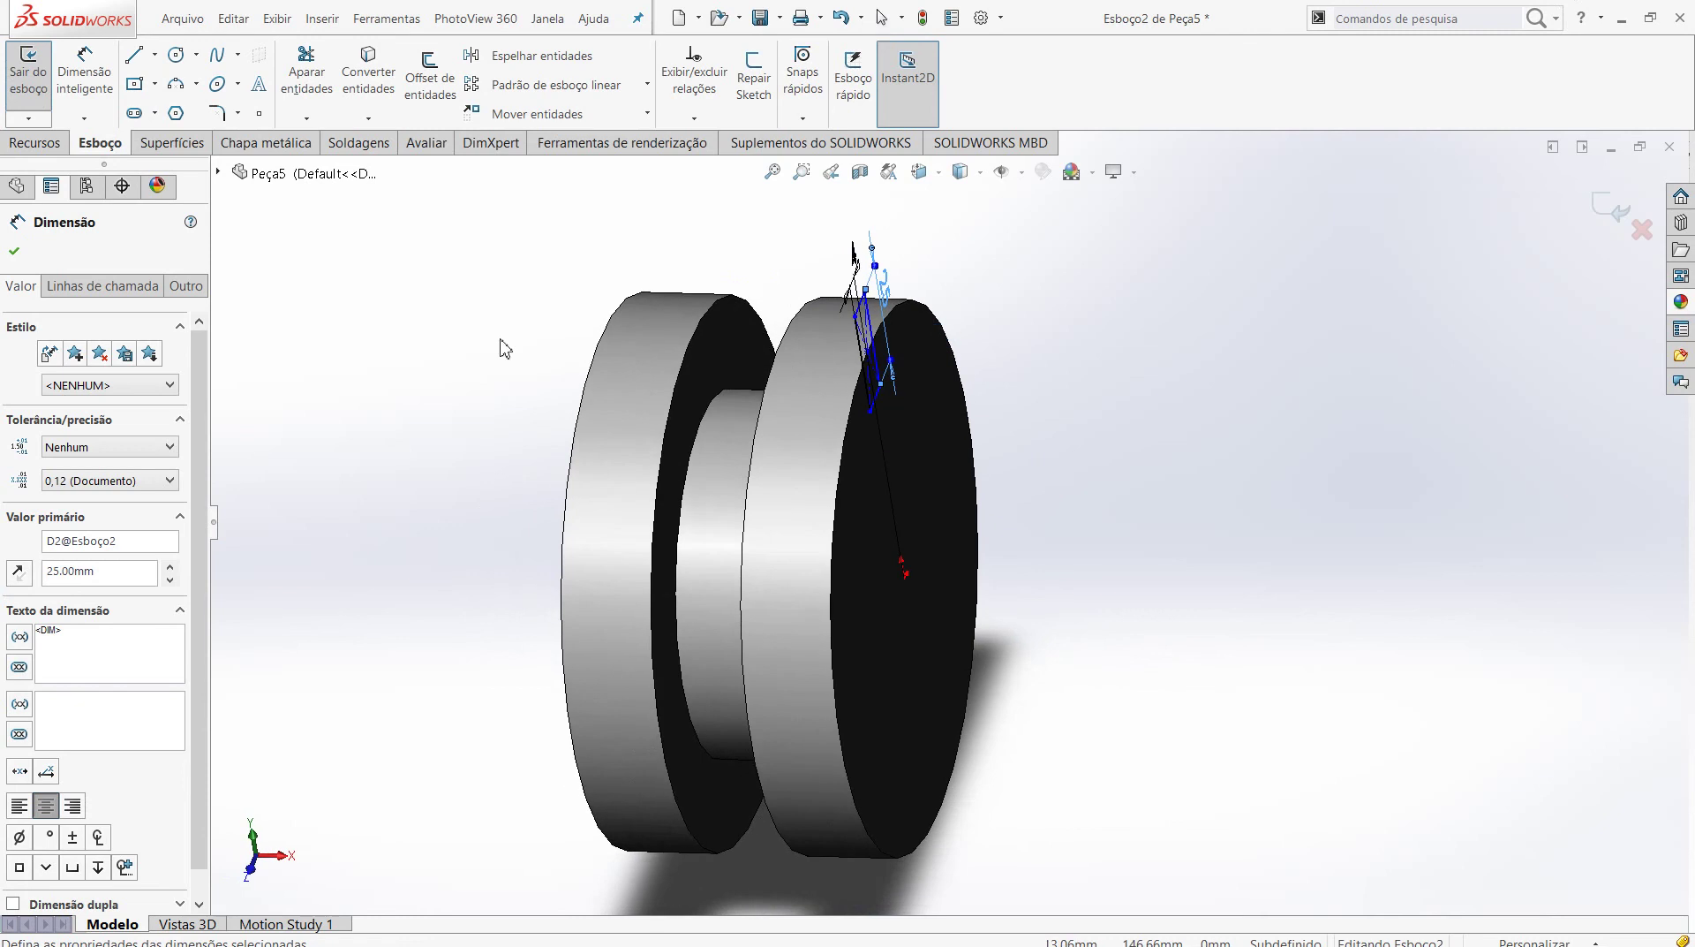
click(13, 254)
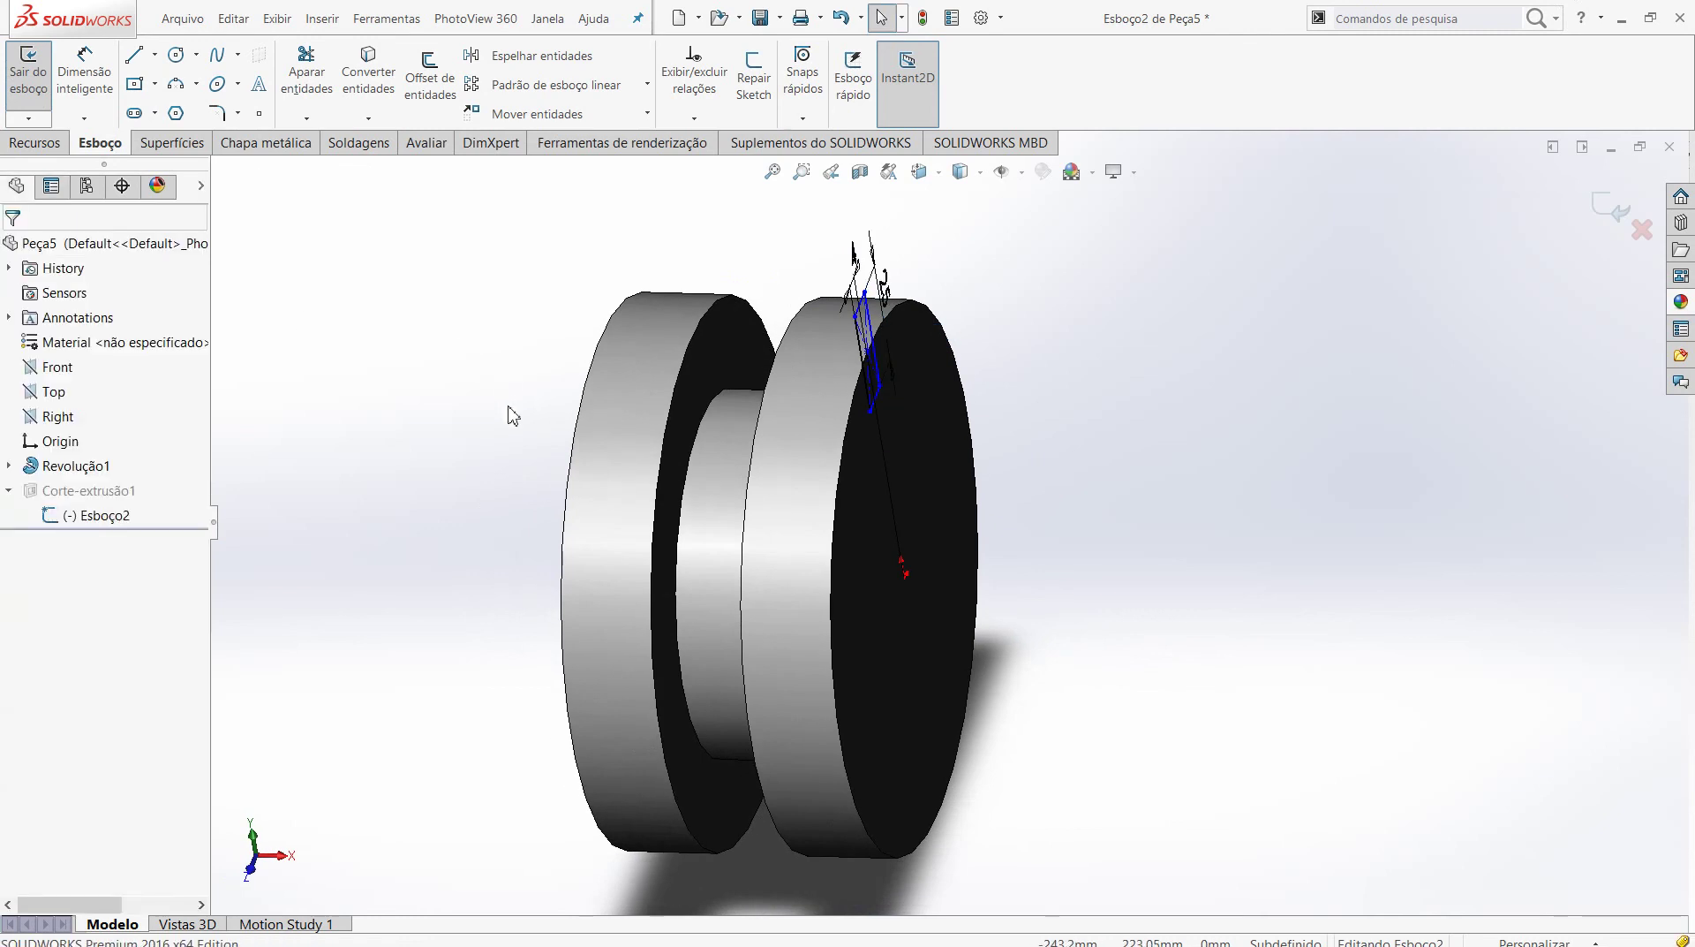
- Exit the sketch so Corte-extrusão1 rebuilds with the 25 mm slot
mouse_move(517, 427)
middle_down()
mouse_move(515, 333)
mouse_move(443, 360)
mouse_move(512, 367)
mouse_move(463, 311)
mouse_move(481, 316)
middle_up()
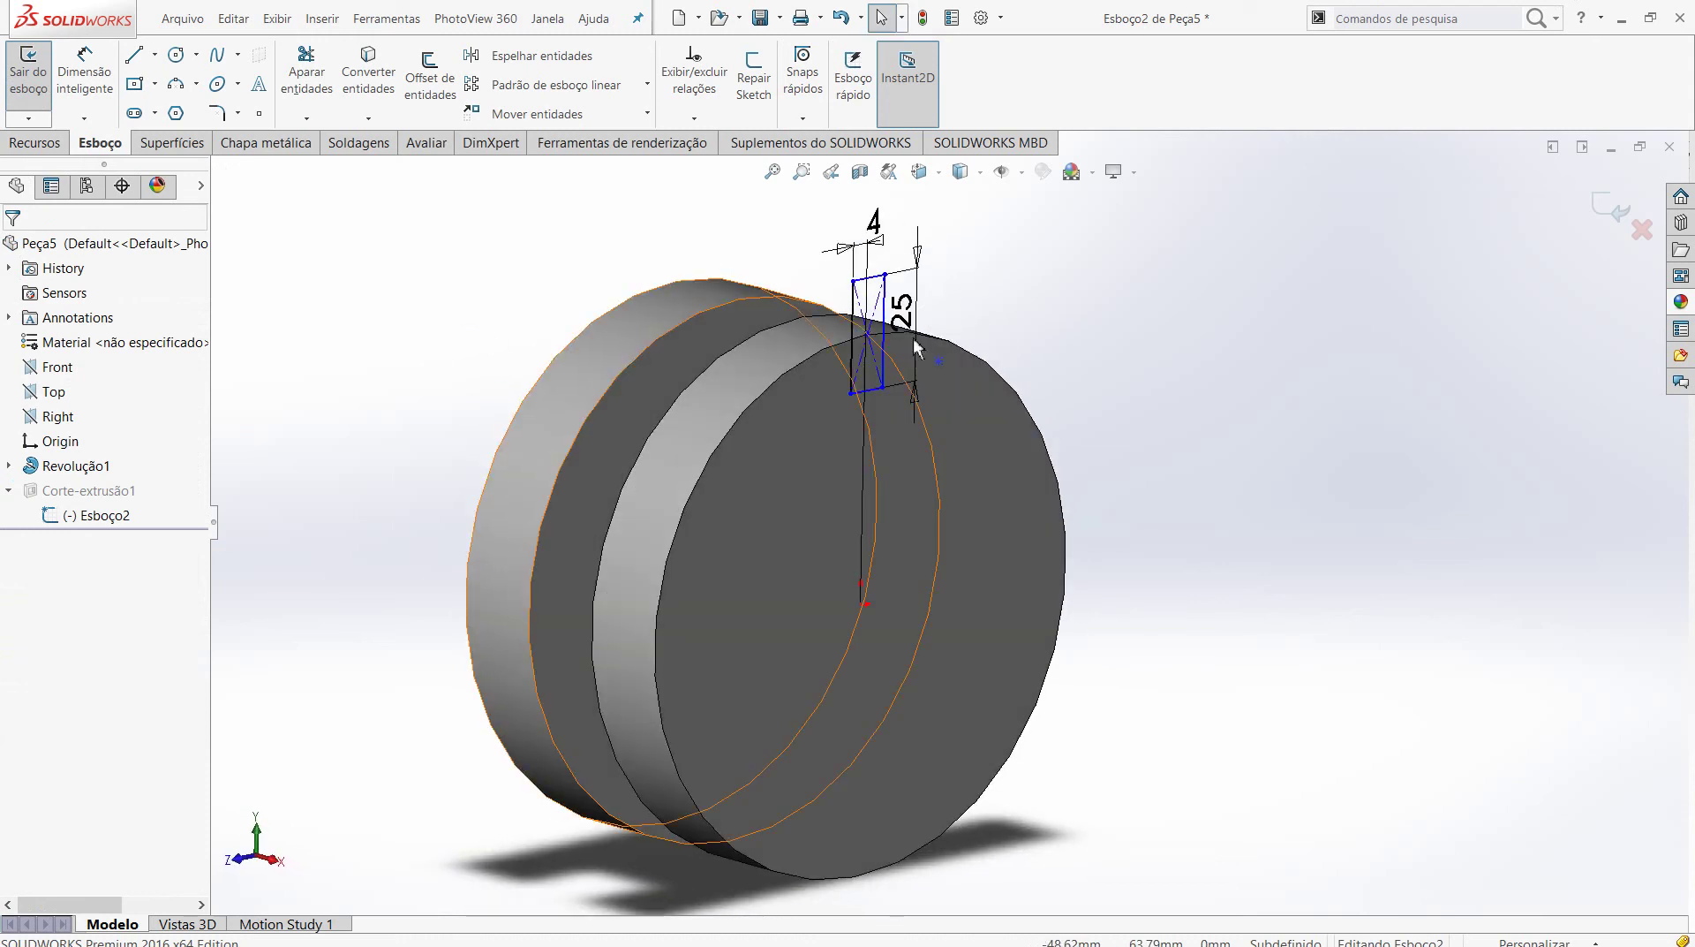
click(1621, 216)
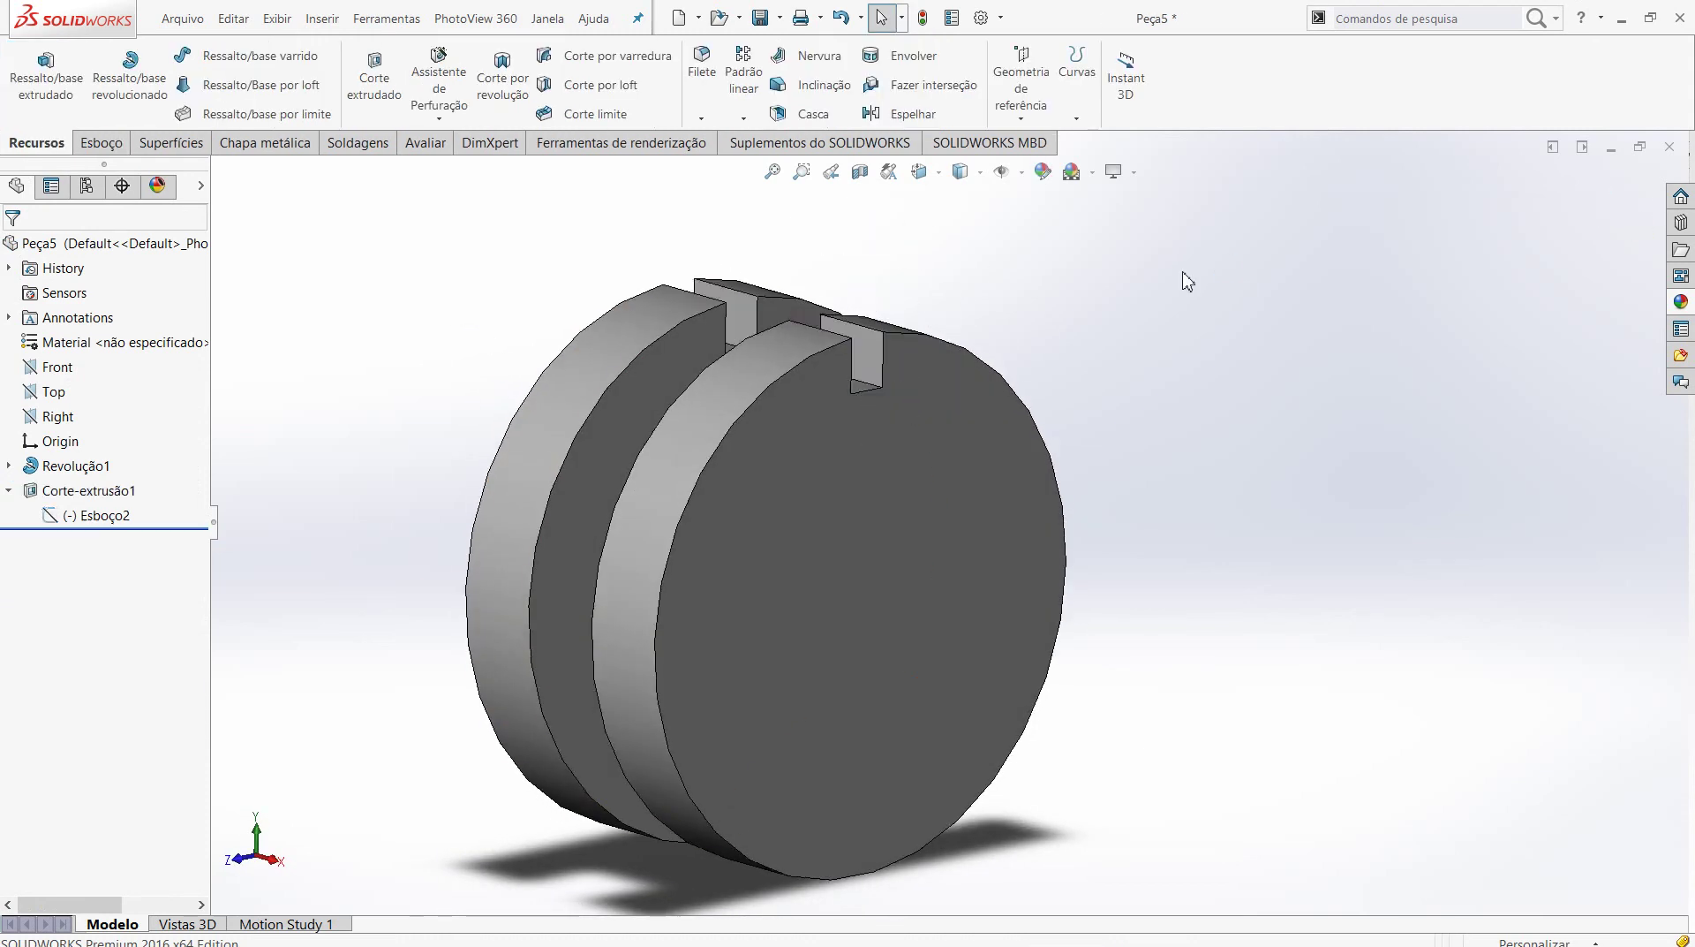
mouse_move(1104, 354)
middle_down()
mouse_move(1301, 347)
mouse_move(1328, 302)
middle_up()
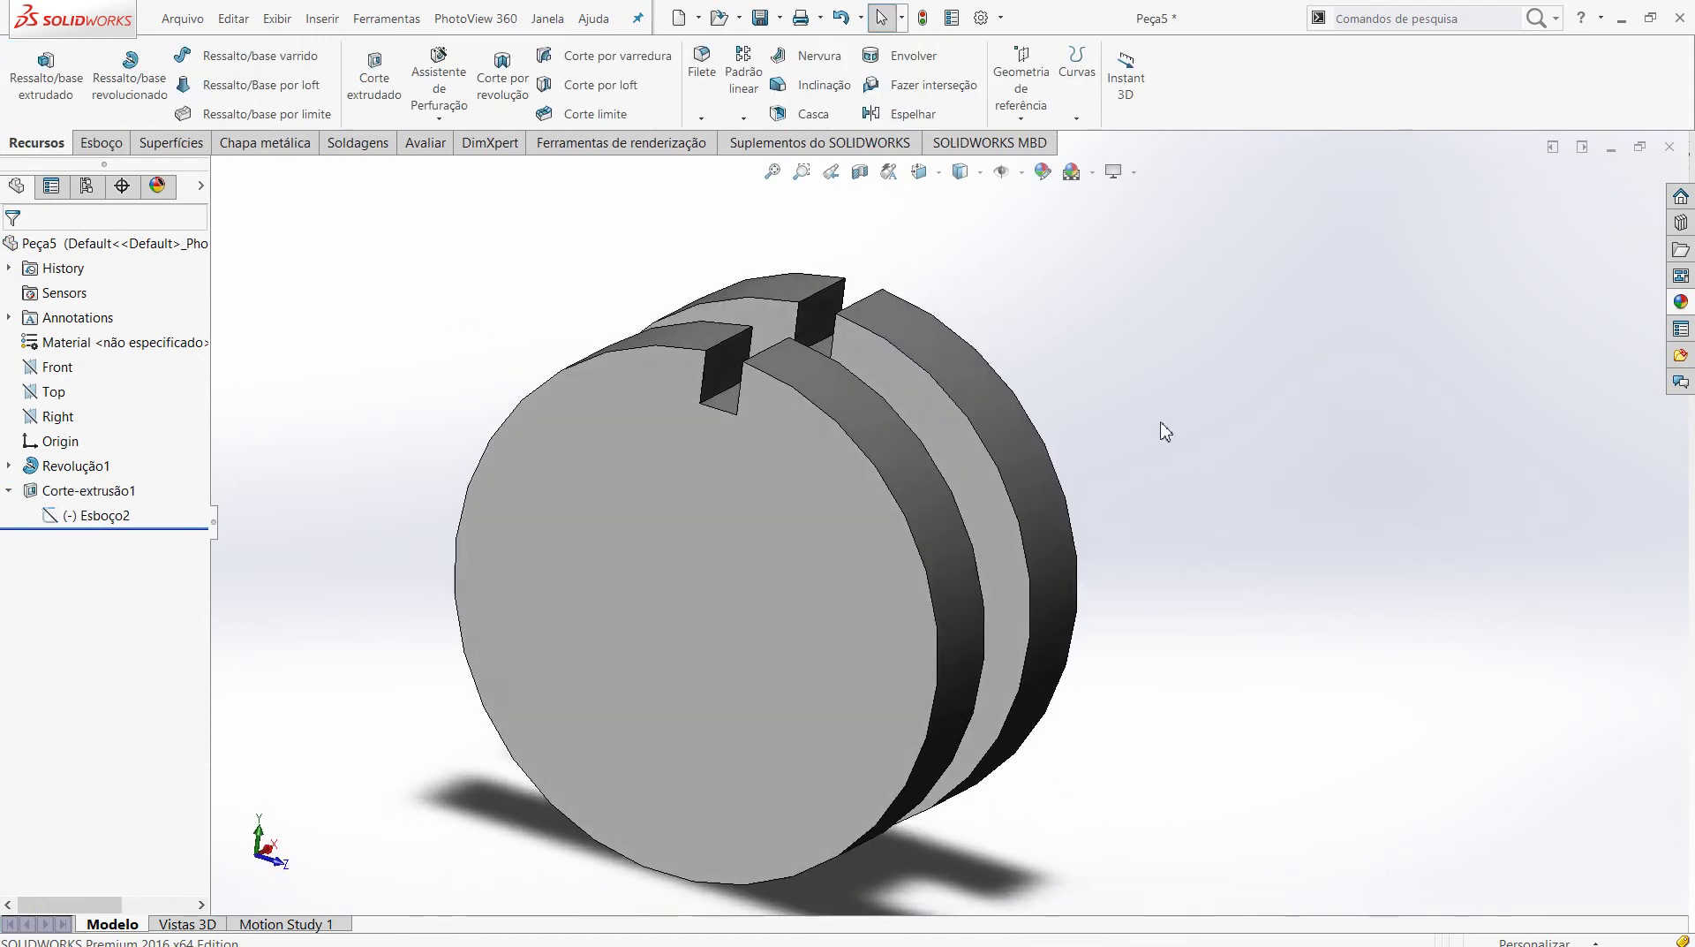
scroll(828, 375, down, 3)
scroll(727, 385, down, 2)
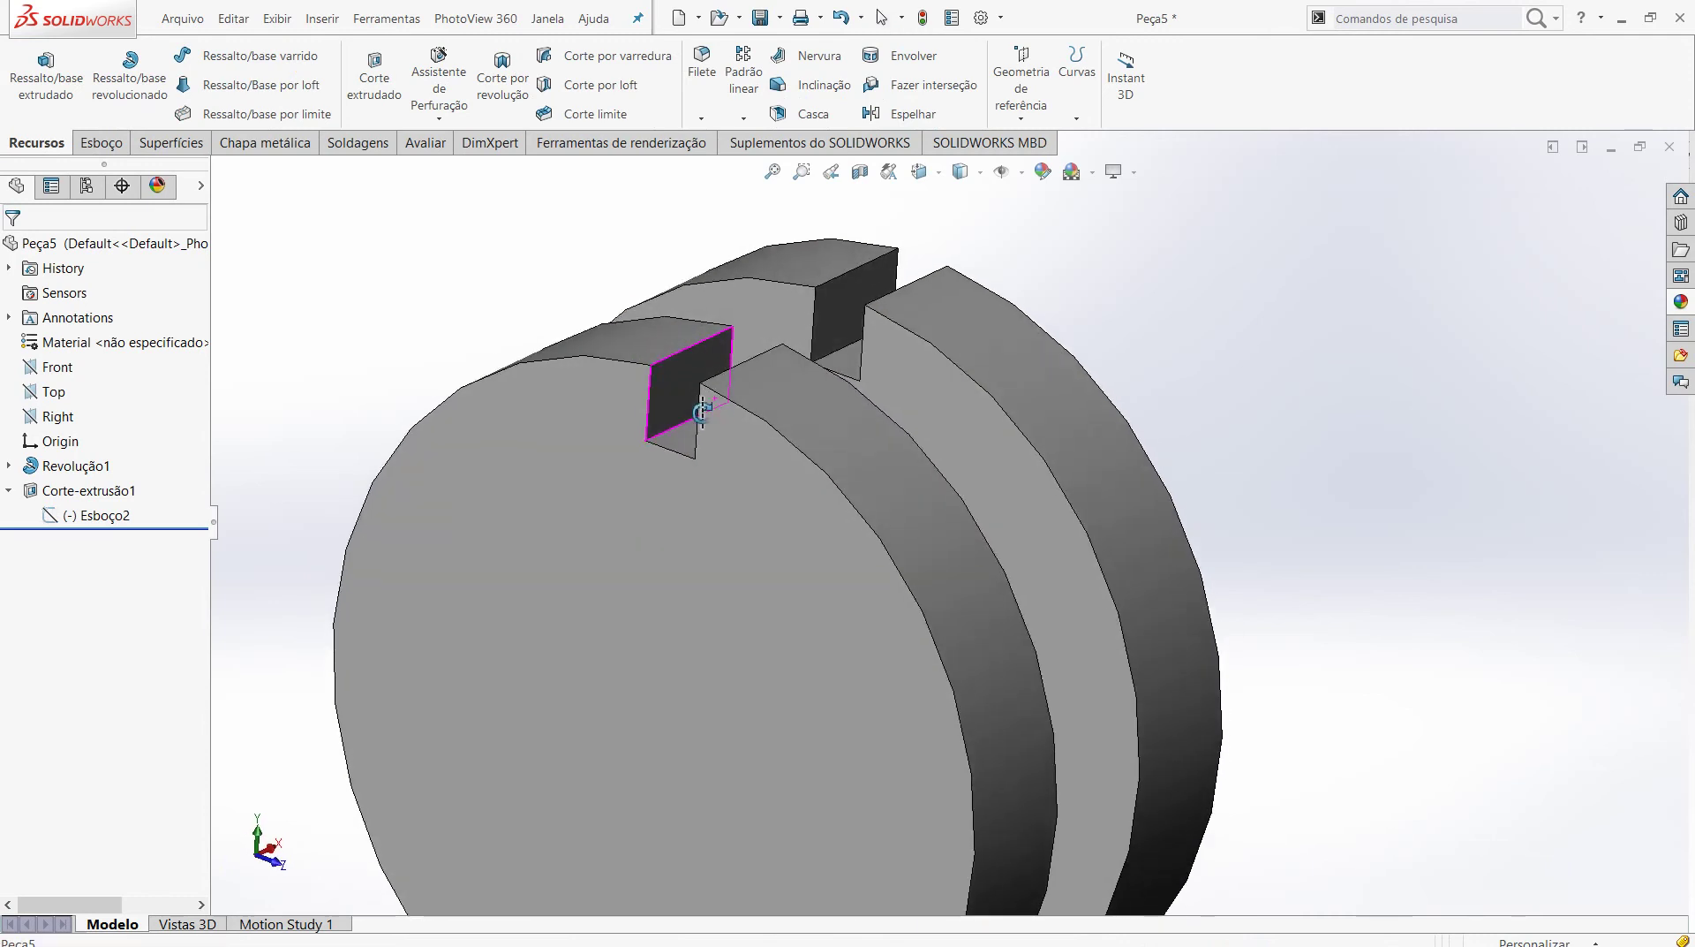
scroll(738, 468, up, 3)
mouse_move(753, 492)
middle_down()
mouse_move(731, 486)
mouse_move(807, 473)
mouse_move(724, 484)
mouse_move(745, 495)
mouse_move(756, 461)
mouse_move(663, 568)
middle_up()
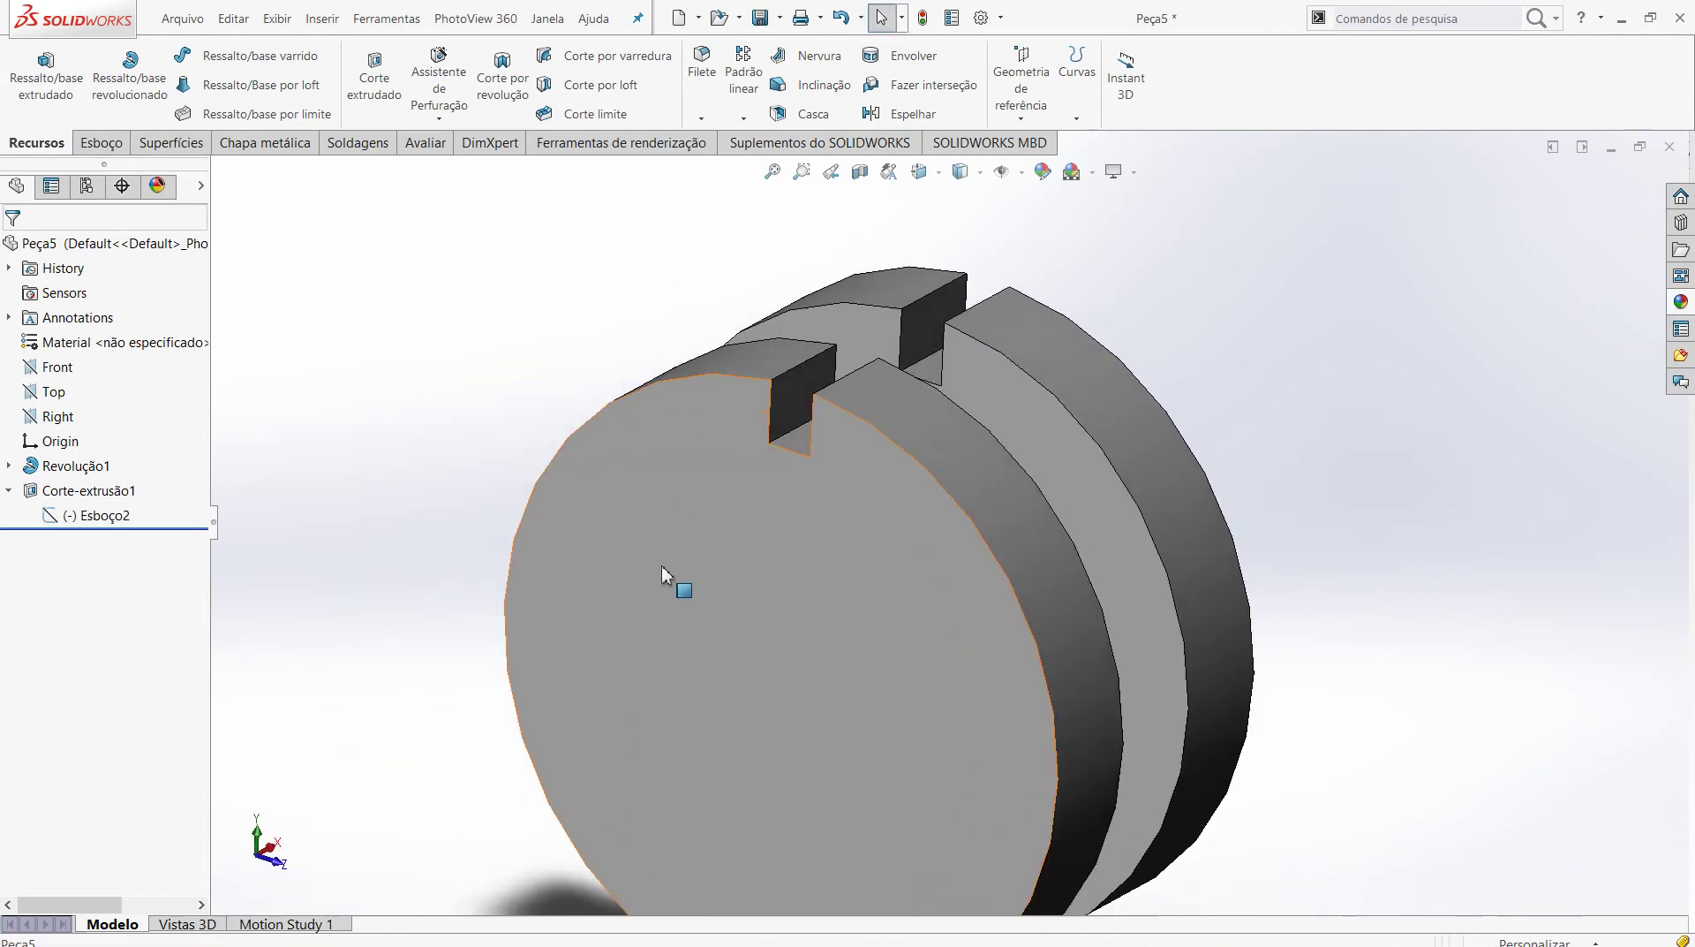
click(739, 124)
- Start a circular pattern of the slot cut around the disc's circular edge
click(817, 164)
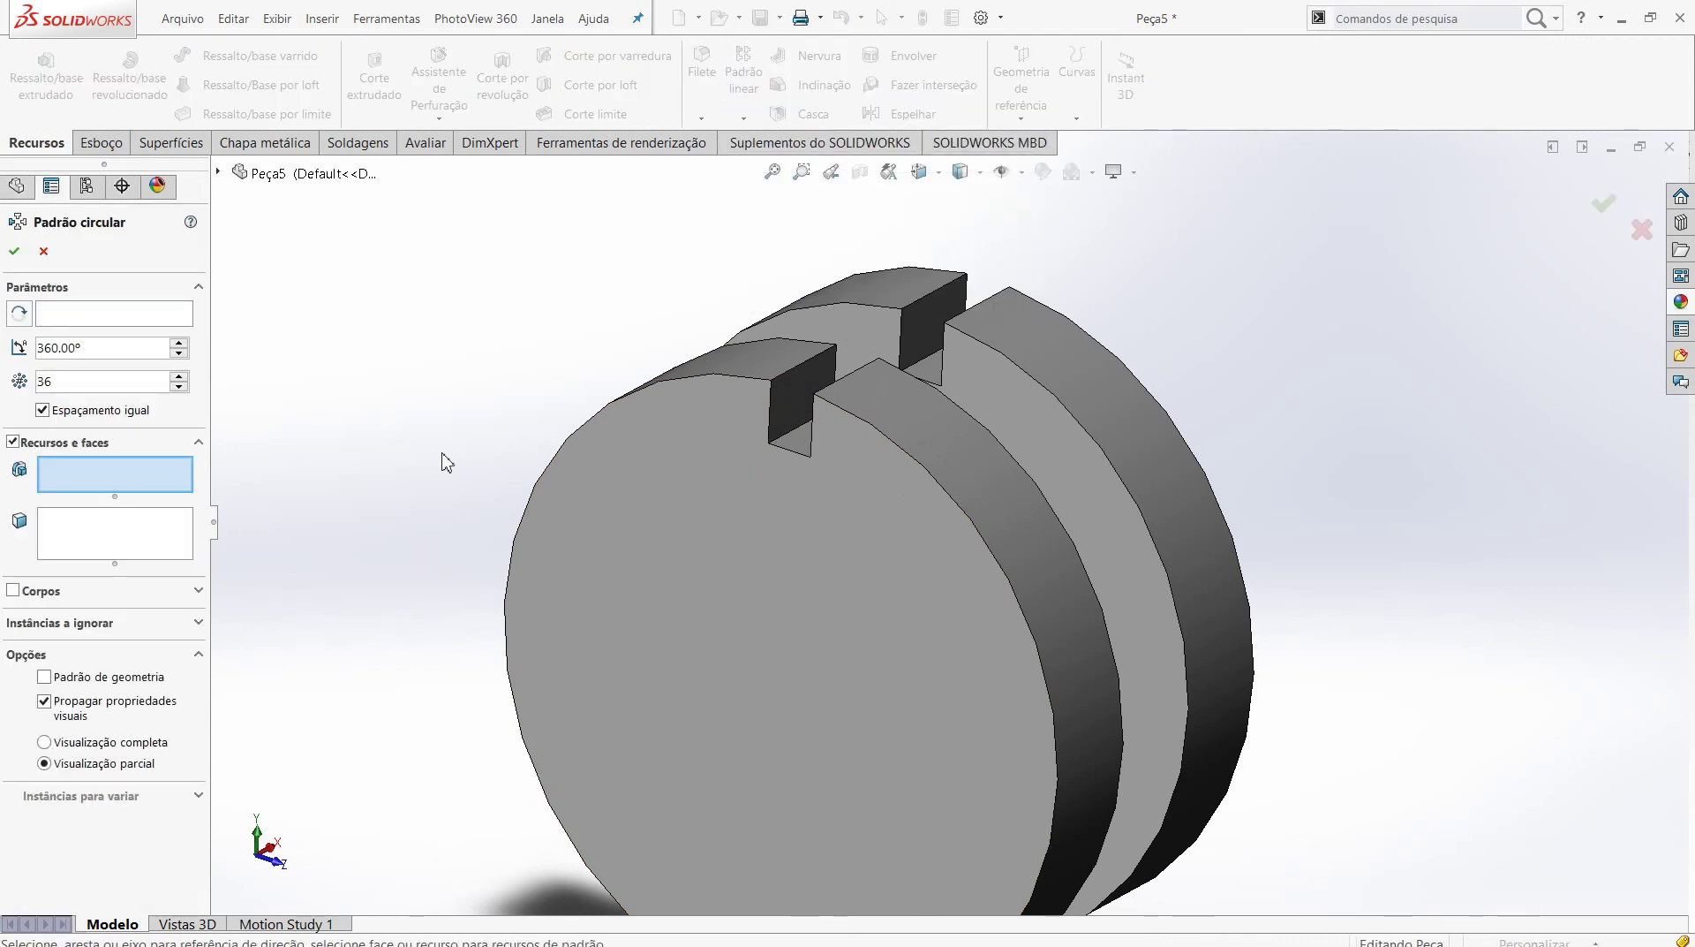
click(787, 389)
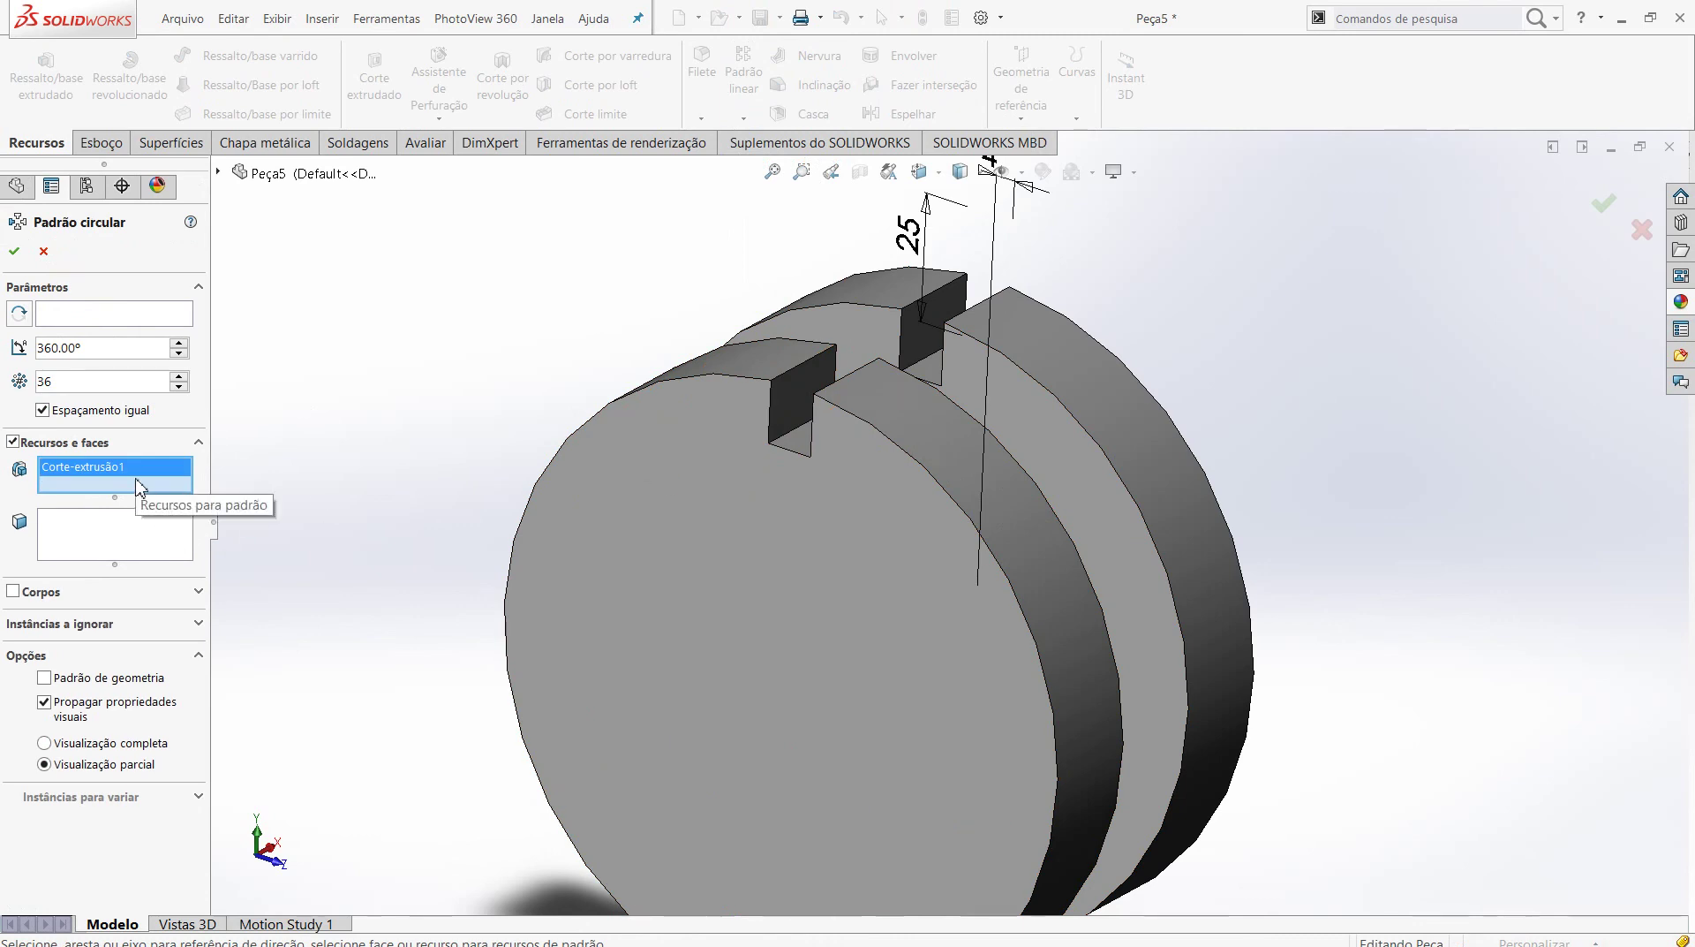
click(122, 316)
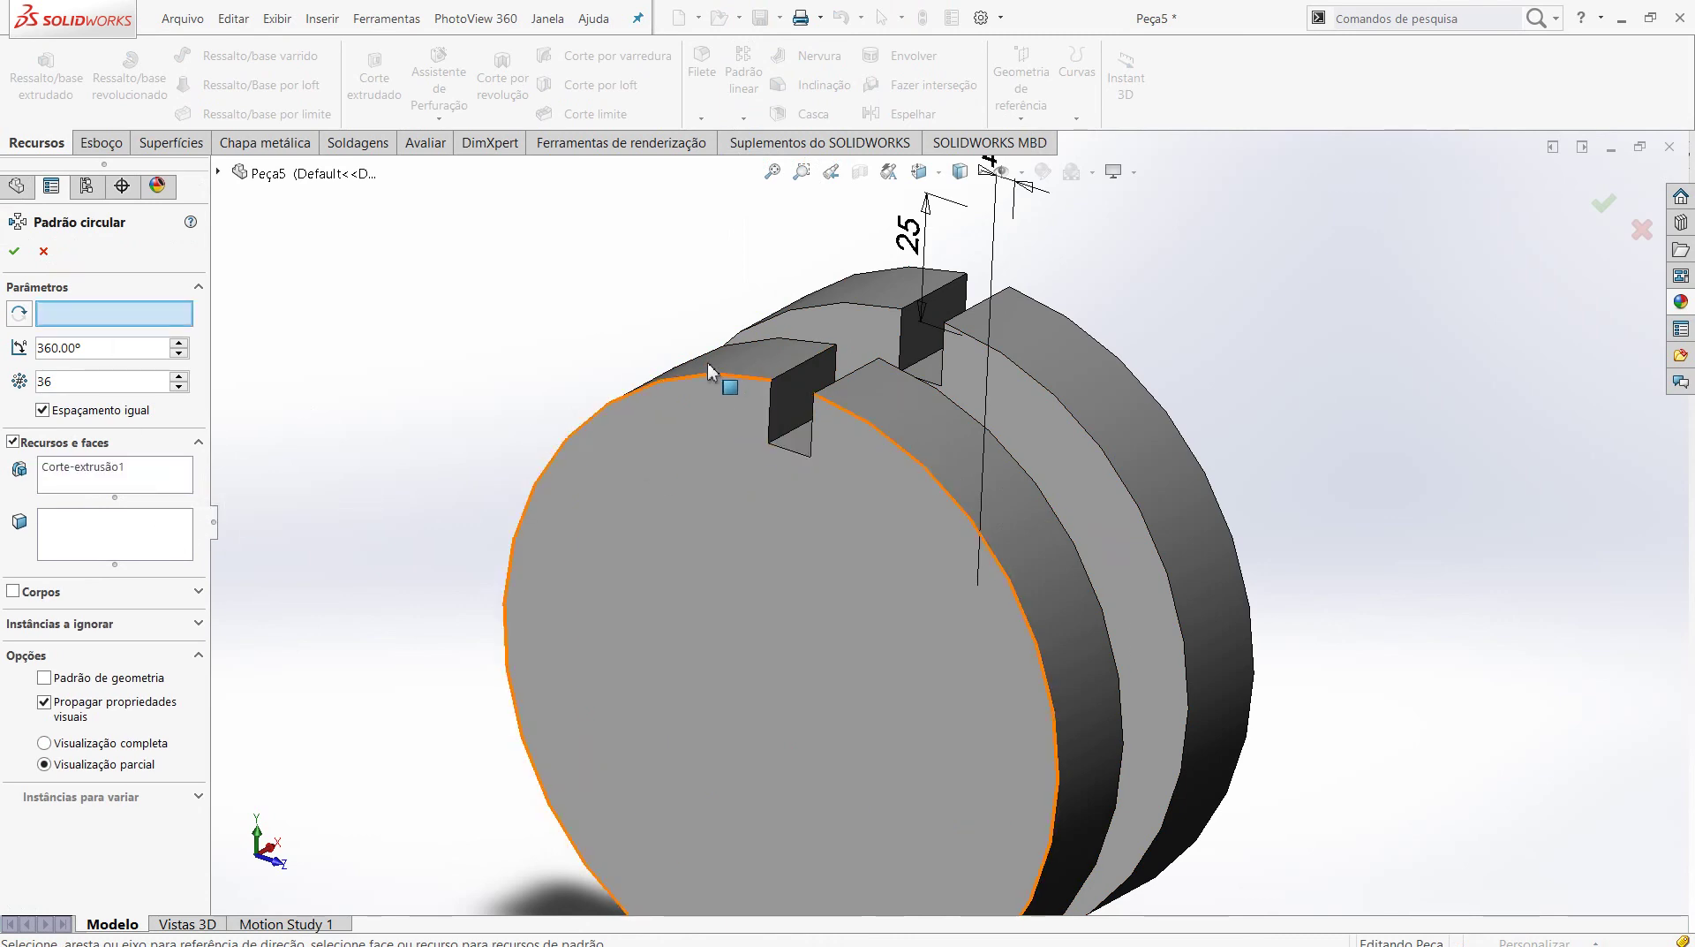
click(704, 382)
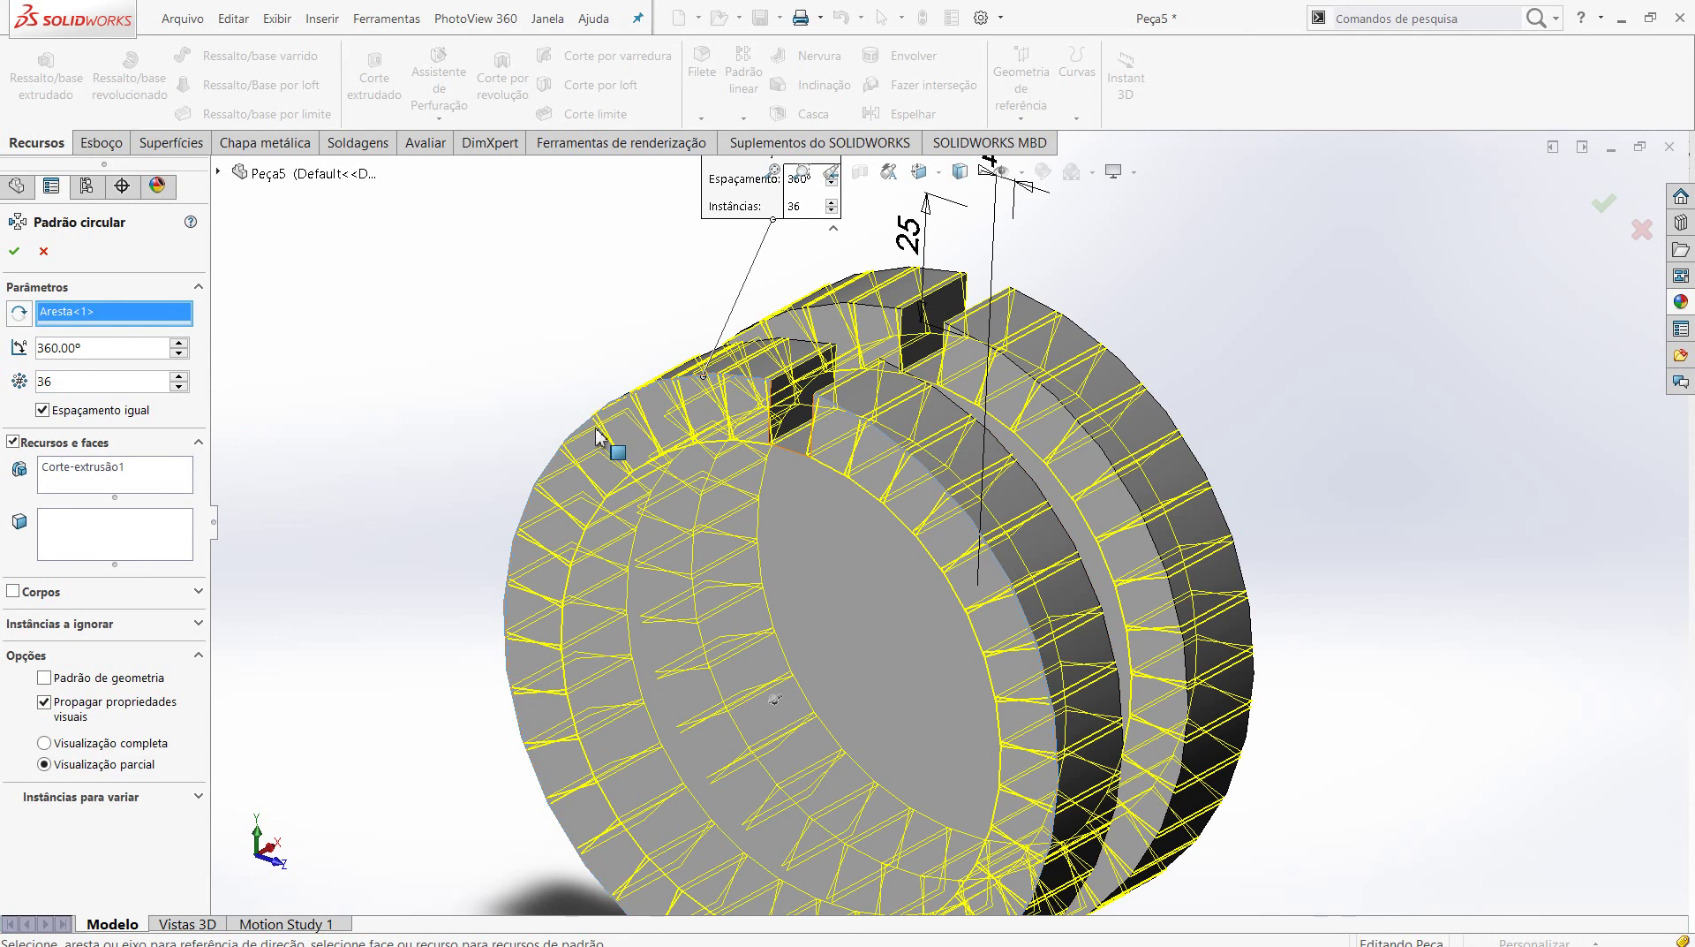
key(z)
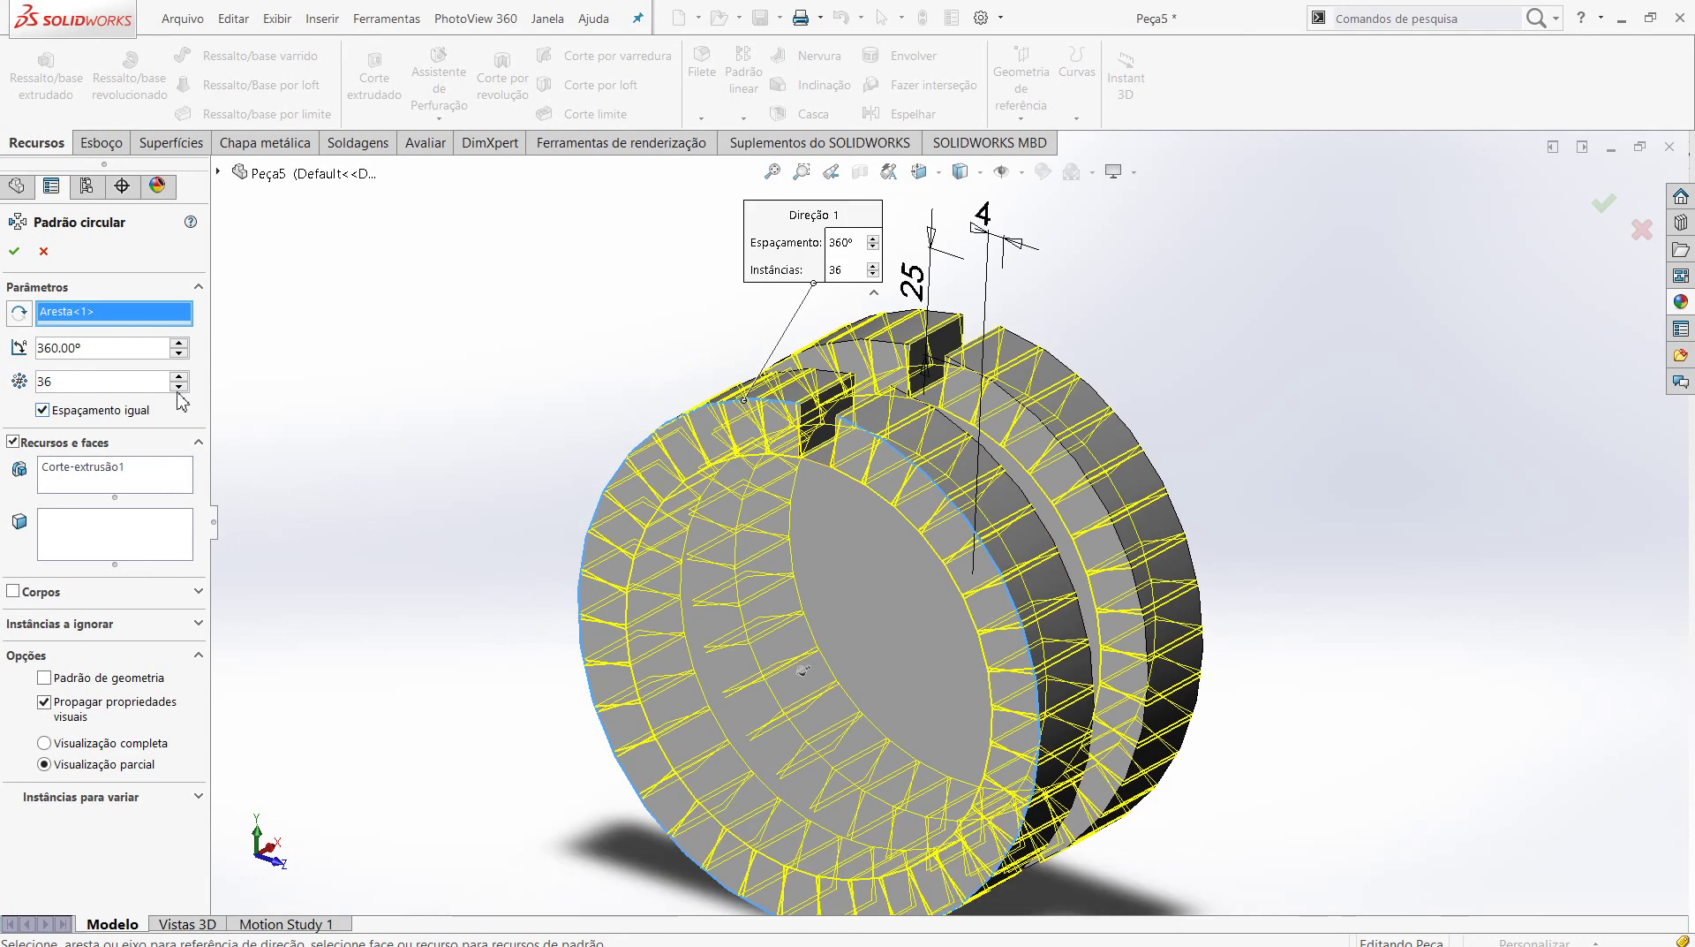
- Adjust the pattern's instance count to 27 copies
click(179, 387)
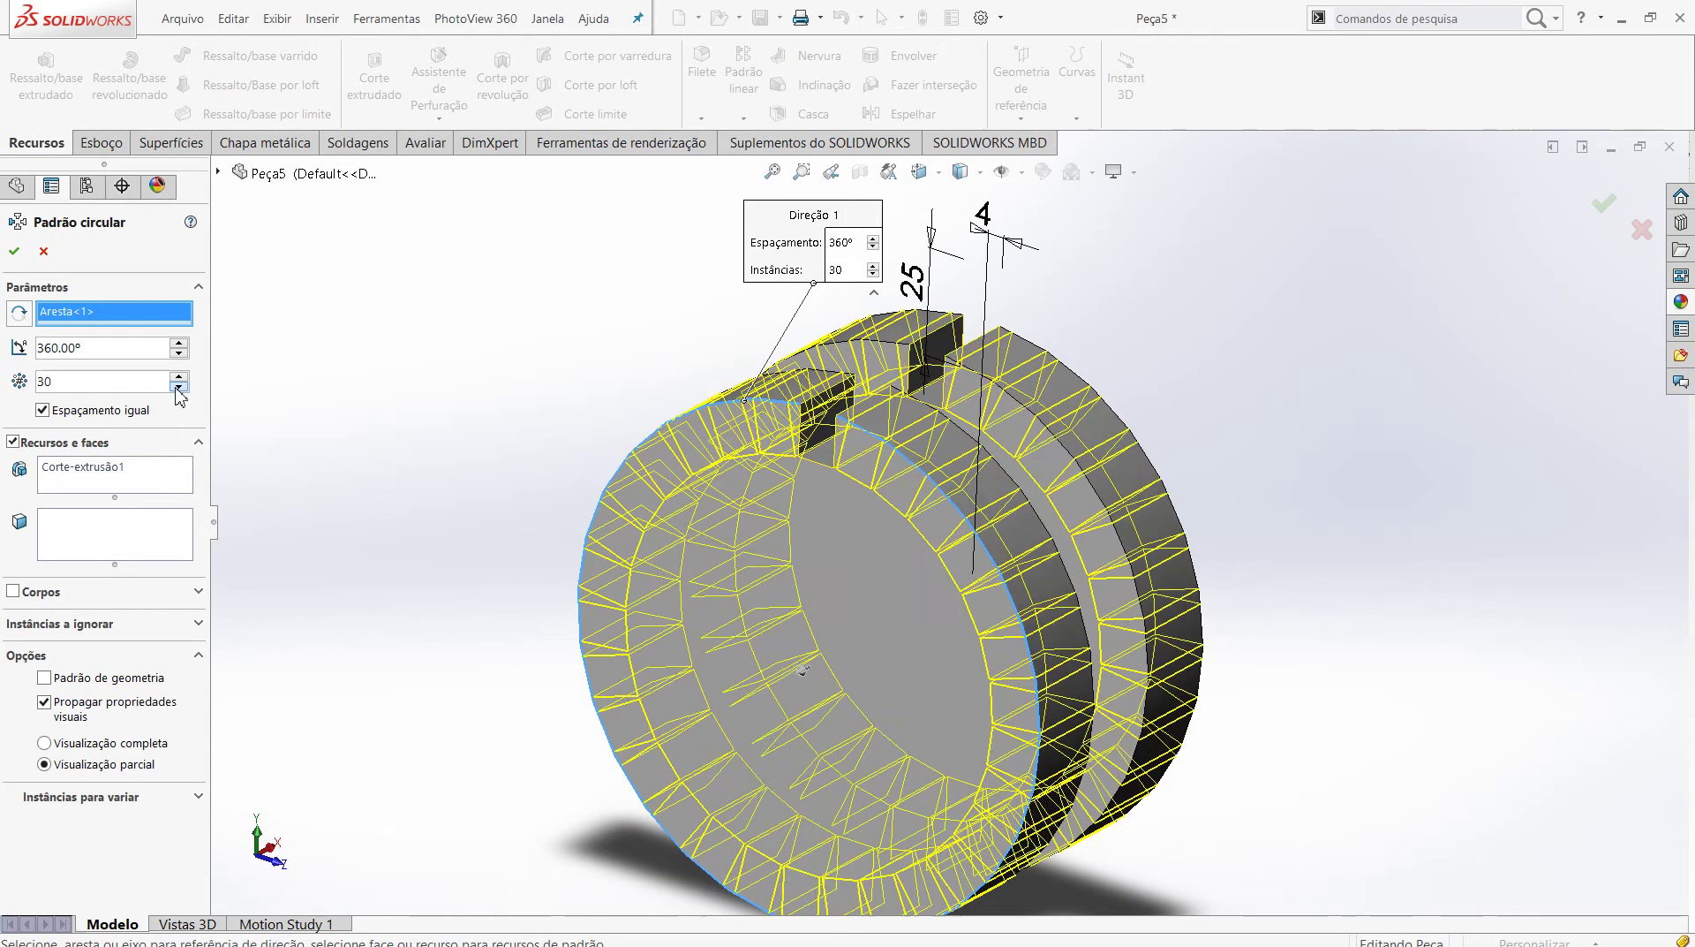
click(179, 387)
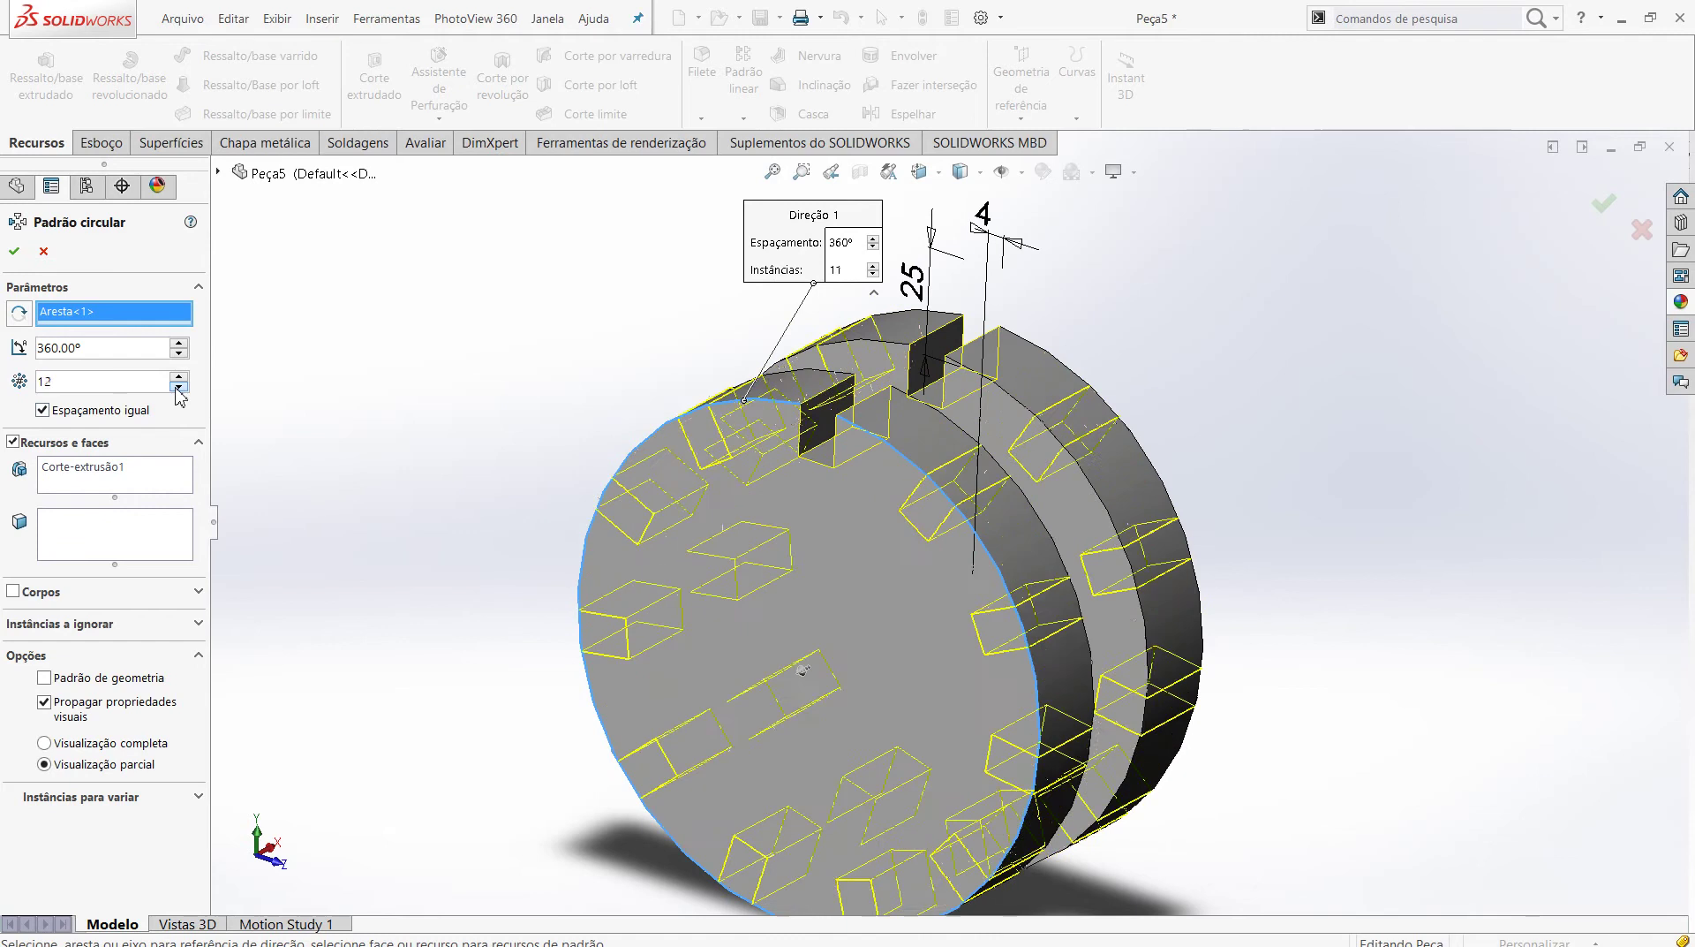
click(178, 387)
mouse_move(290, 410)
middle_down()
mouse_move(315, 444)
mouse_move(168, 444)
middle_up()
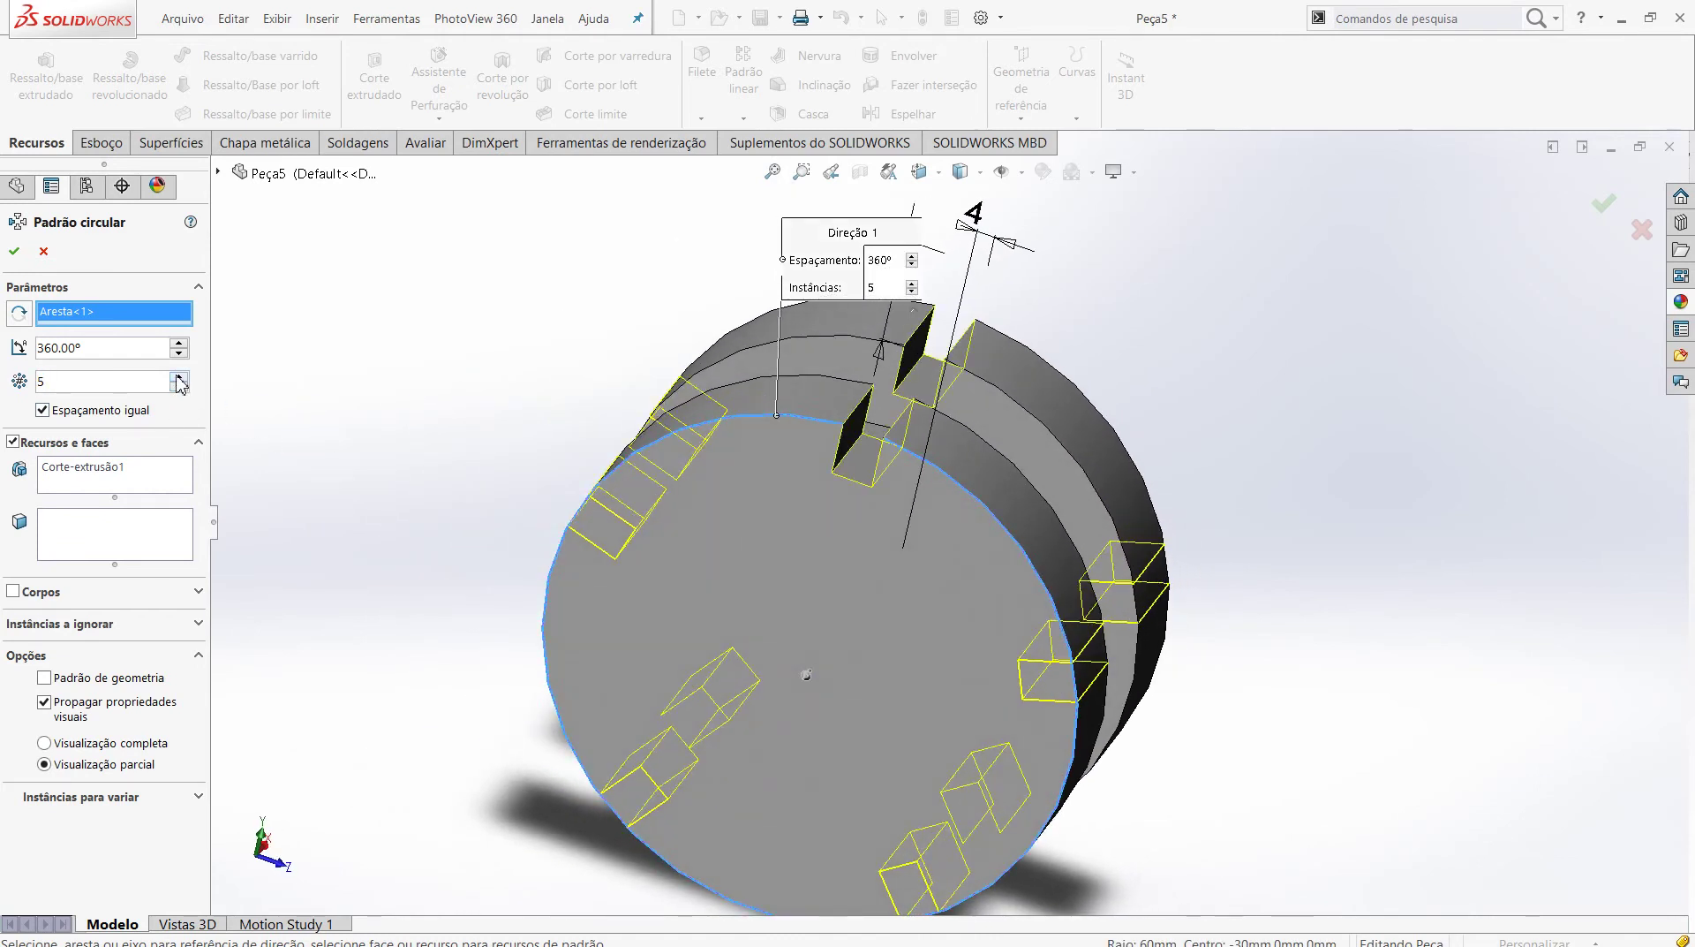
scroll(180, 382, up, 3)
scroll(179, 382, up, 4)
scroll(179, 383, up, 3)
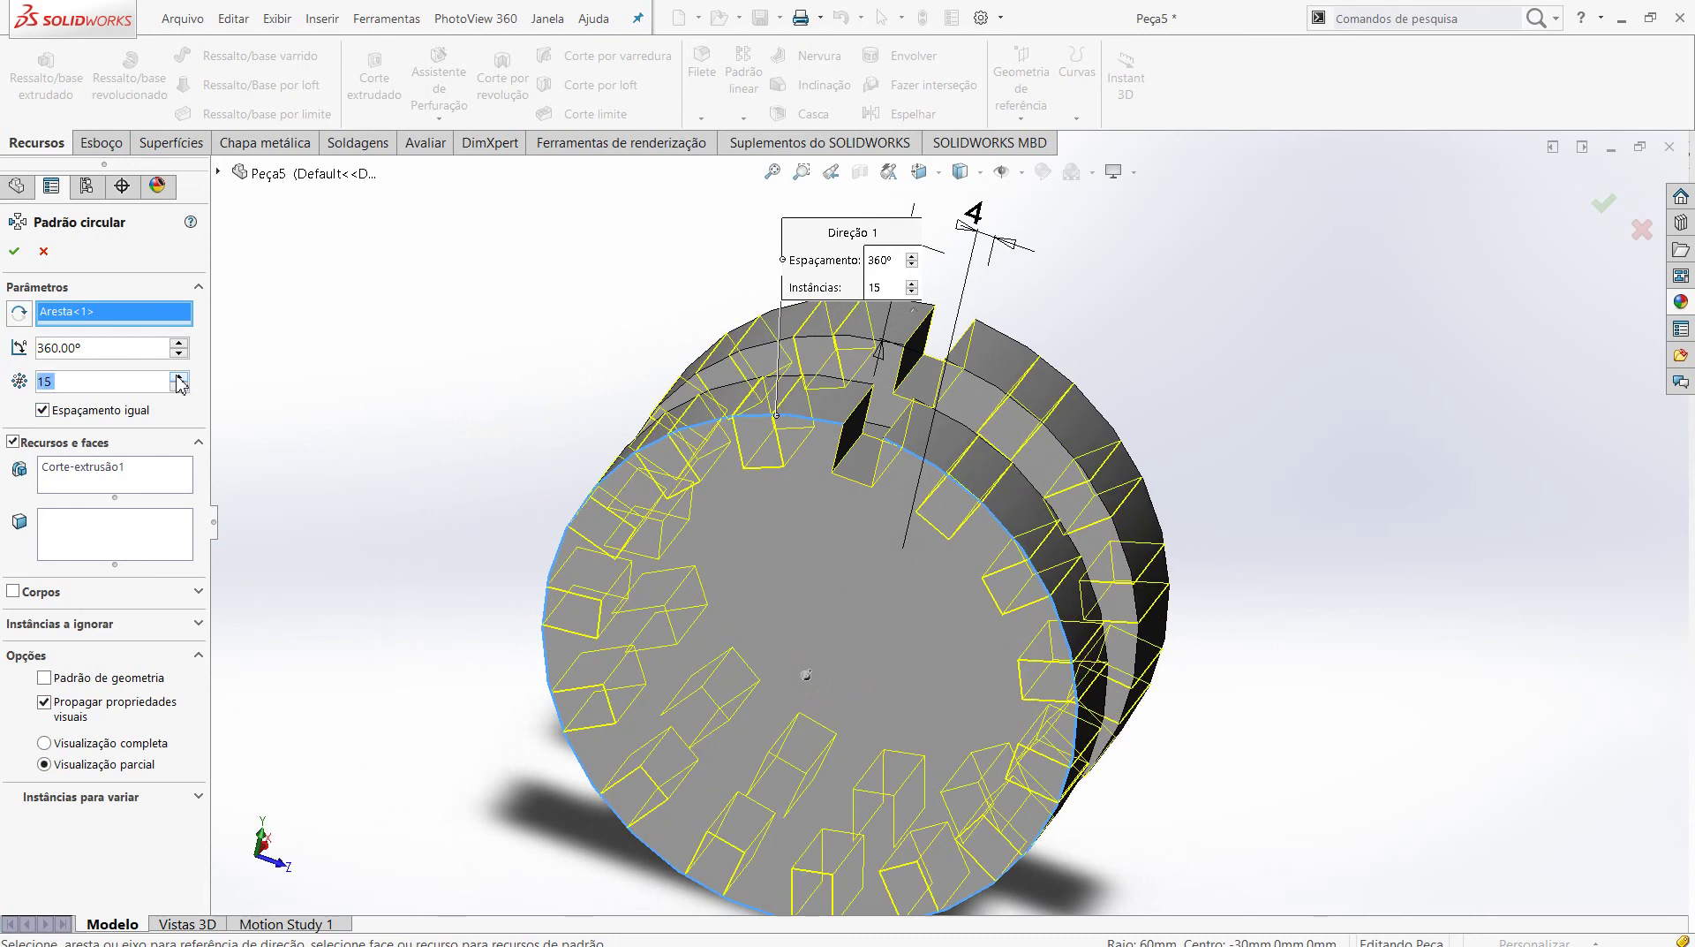
scroll(177, 377, up, 1)
click(179, 378)
click(179, 377)
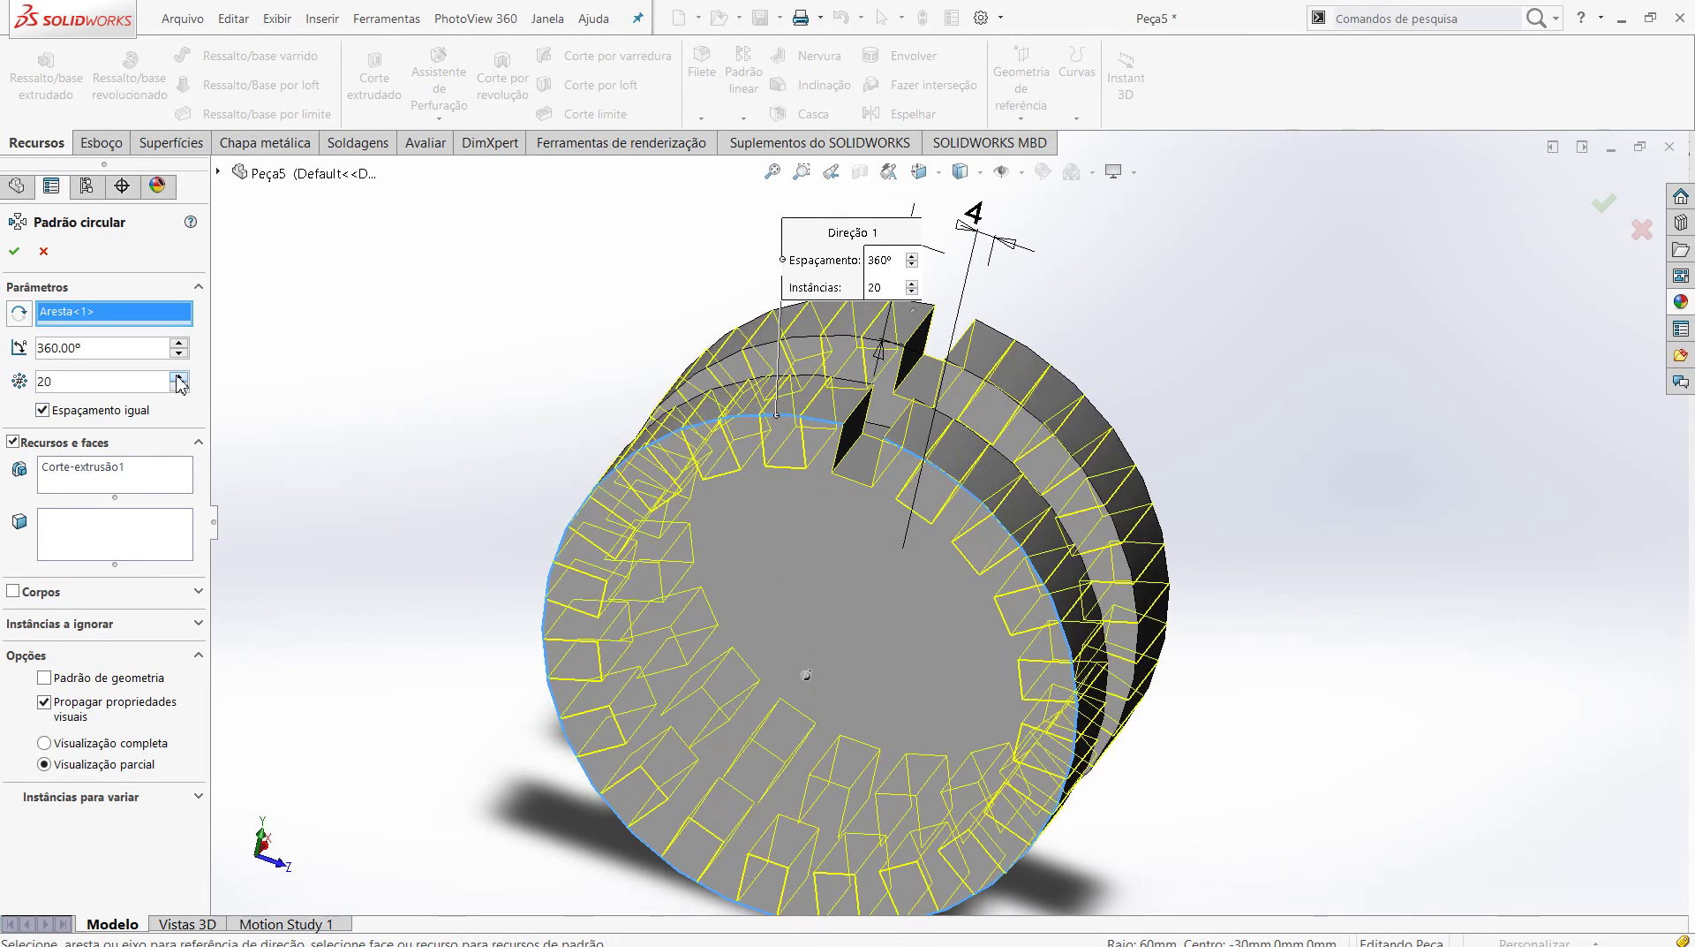
click(180, 378)
click(179, 378)
click(179, 378)
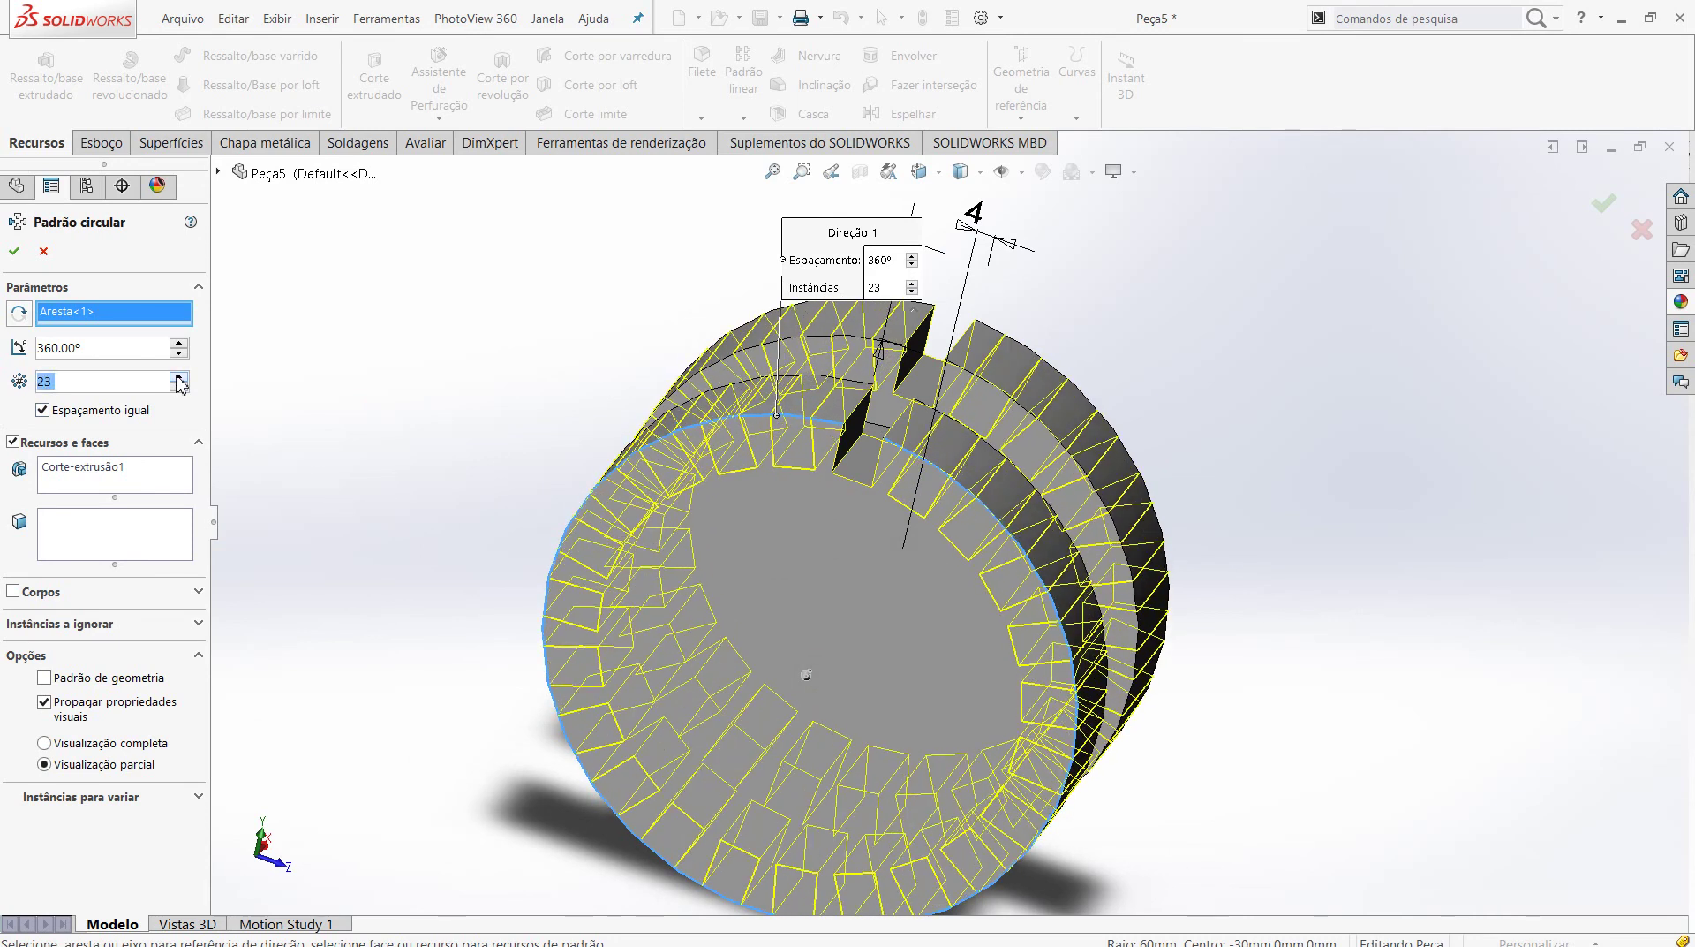
click(179, 378)
middle_drag(519, 375, 531, 340)
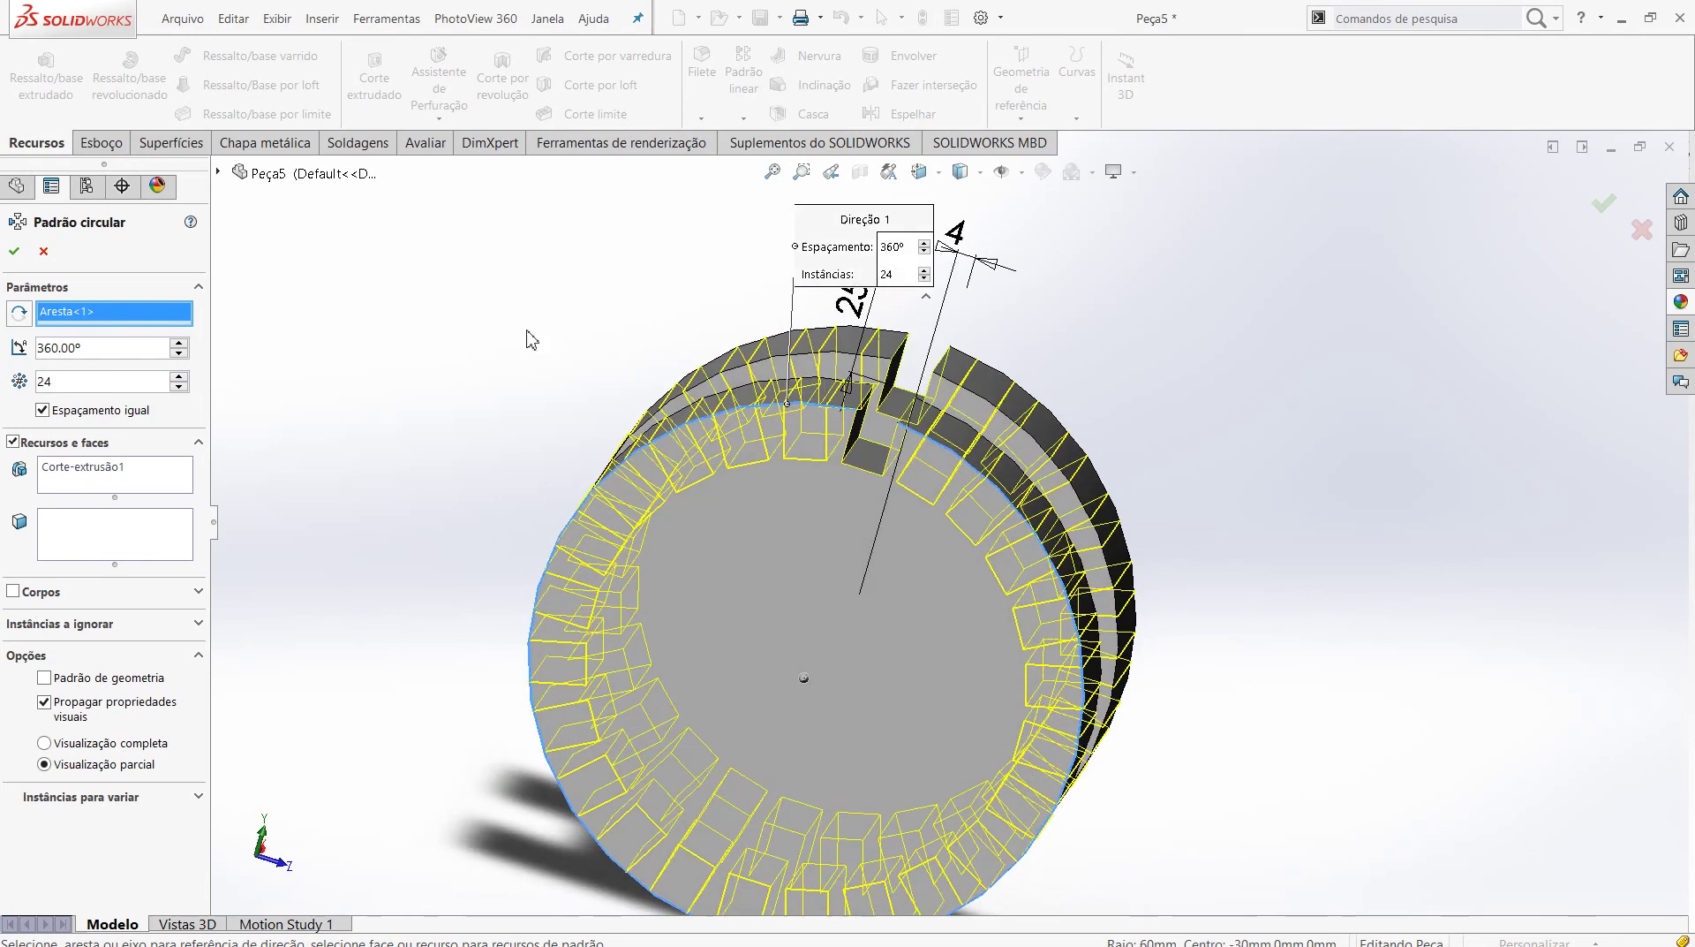
click(179, 378)
click(180, 378)
click(179, 378)
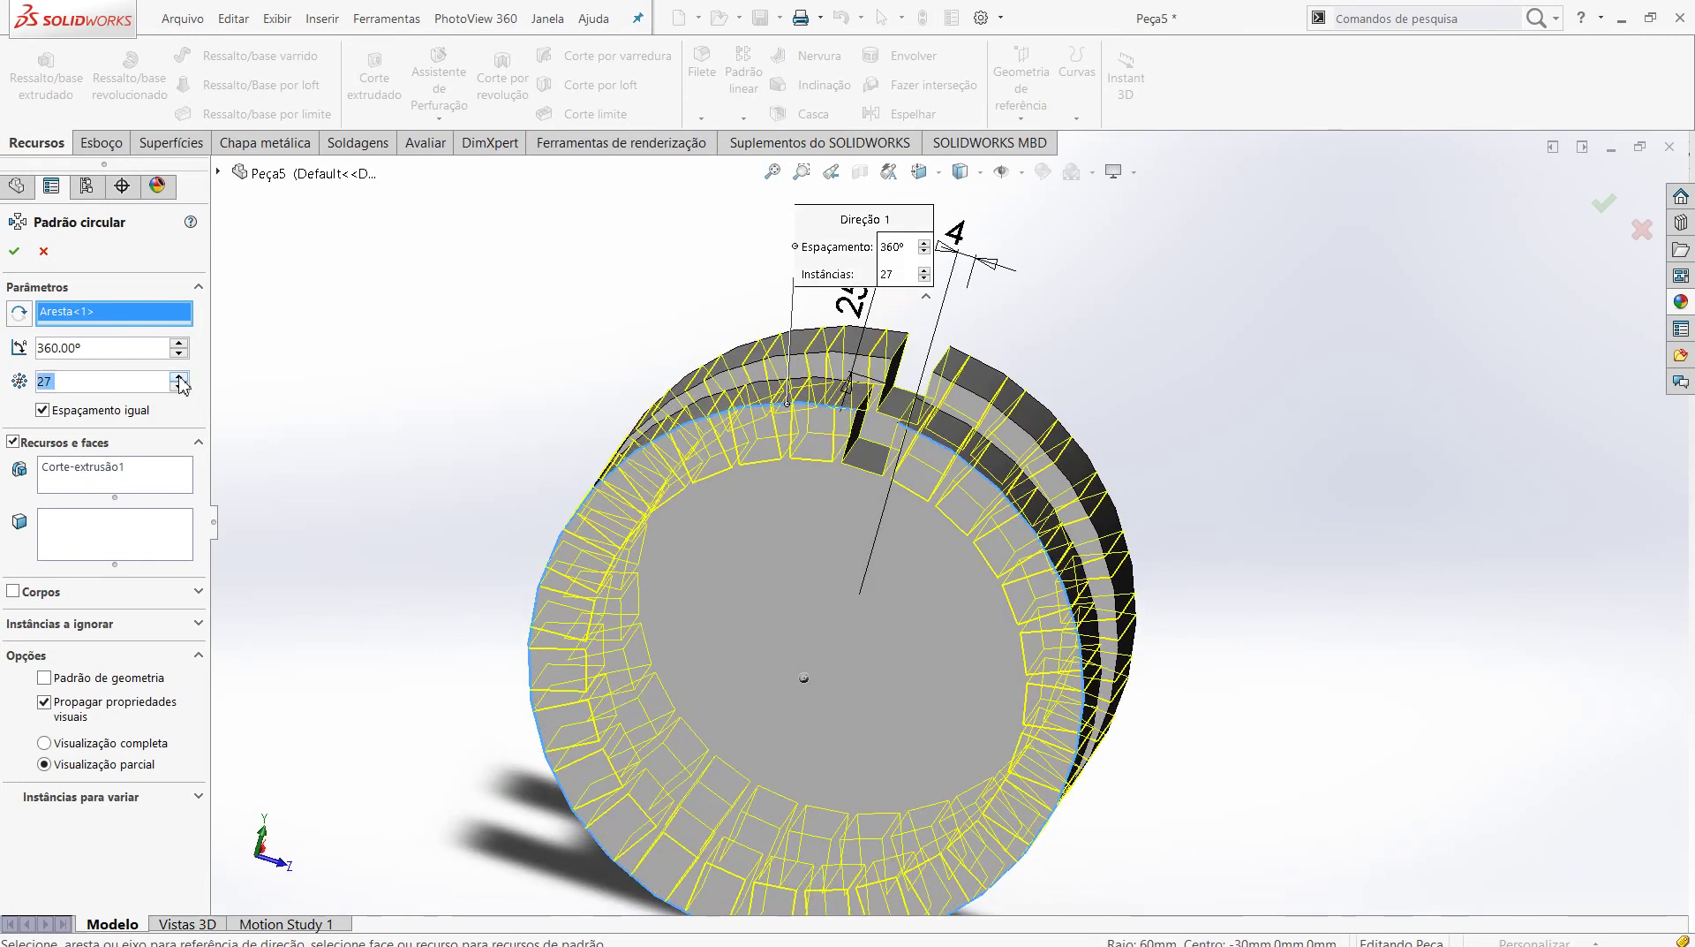
middle_drag(480, 410, 479, 474)
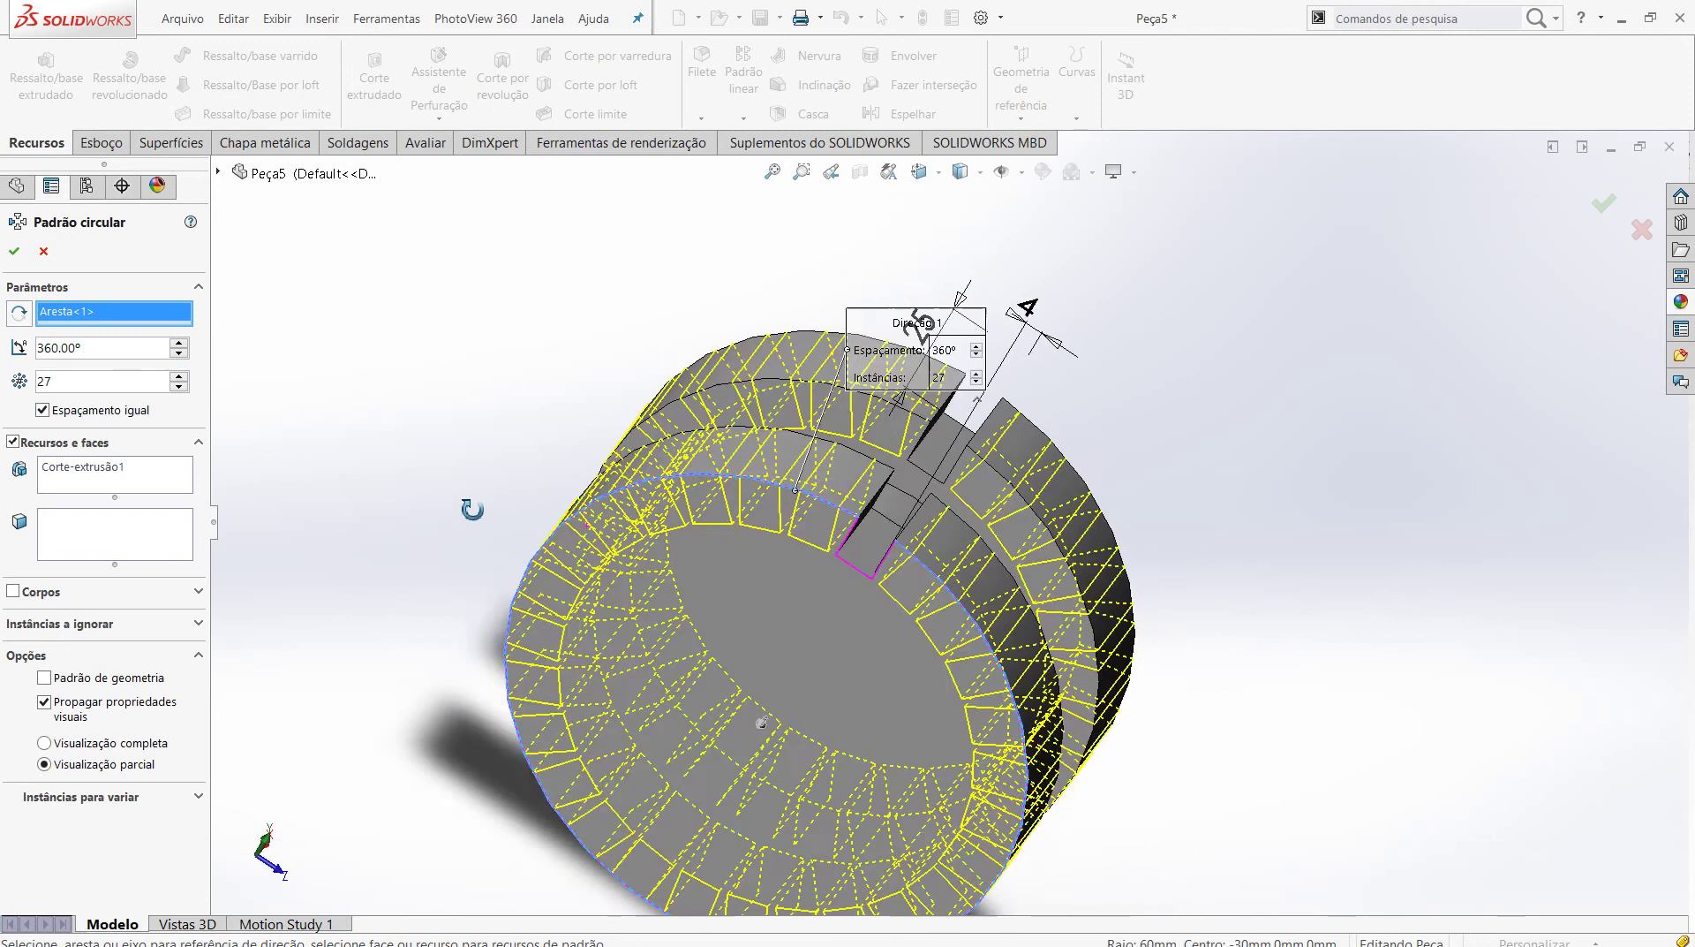
middle_drag(479, 474, 458, 519)
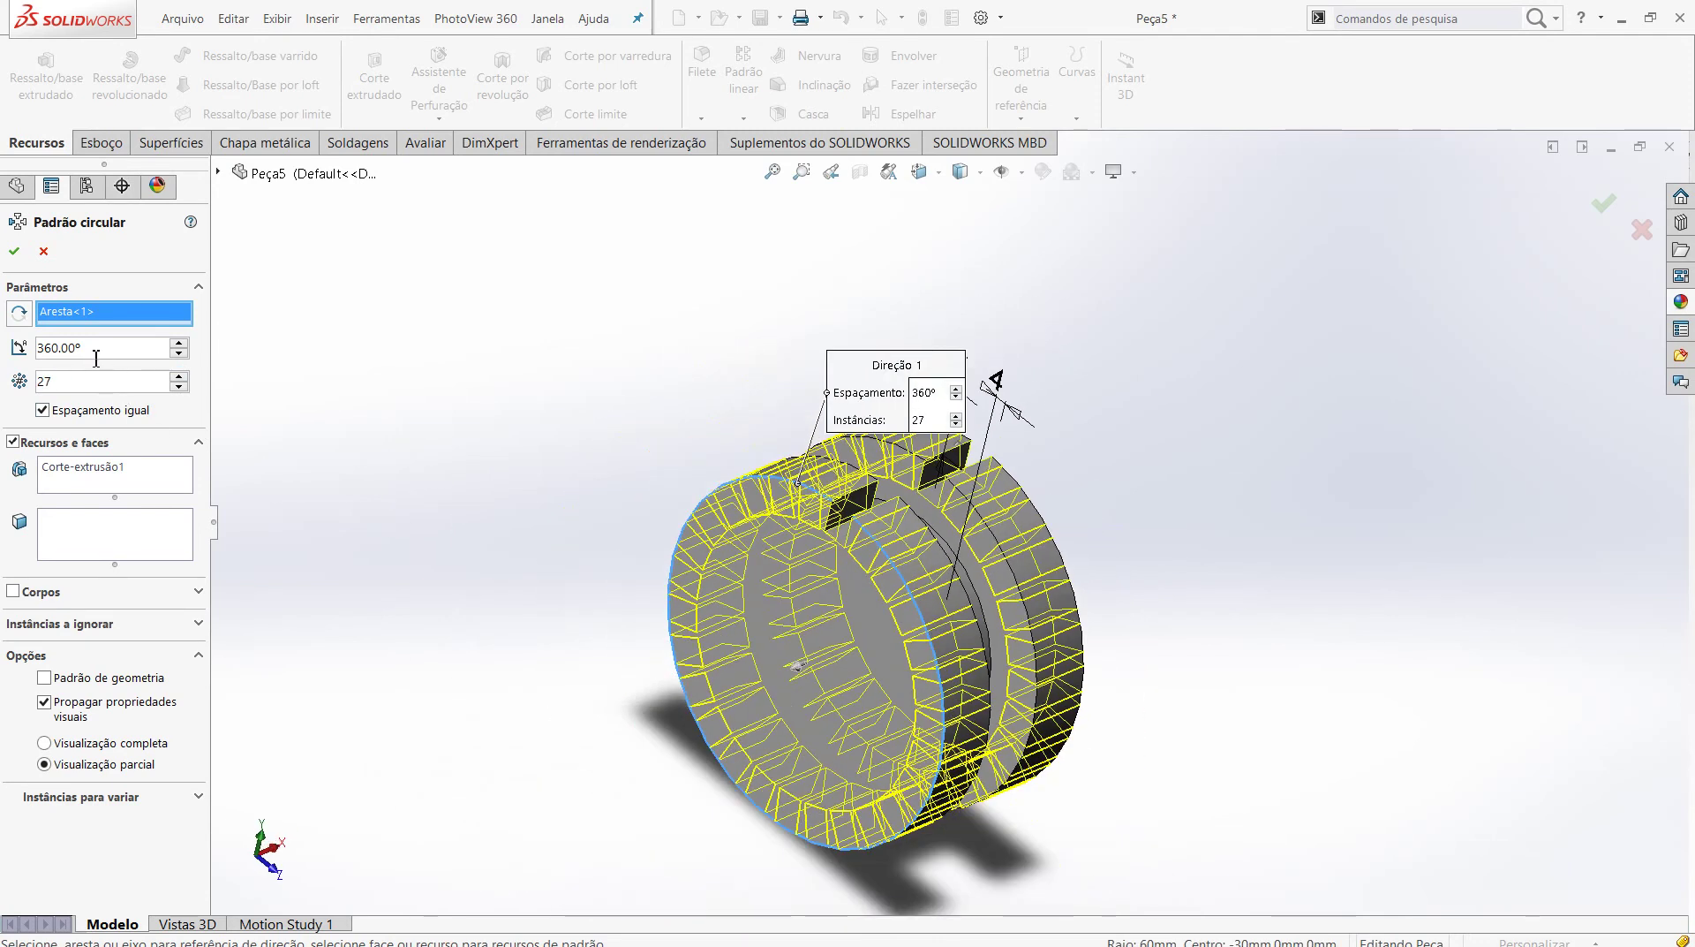
- Try 90° and 180° pattern spans, then set the angle back to 360°
text(90)
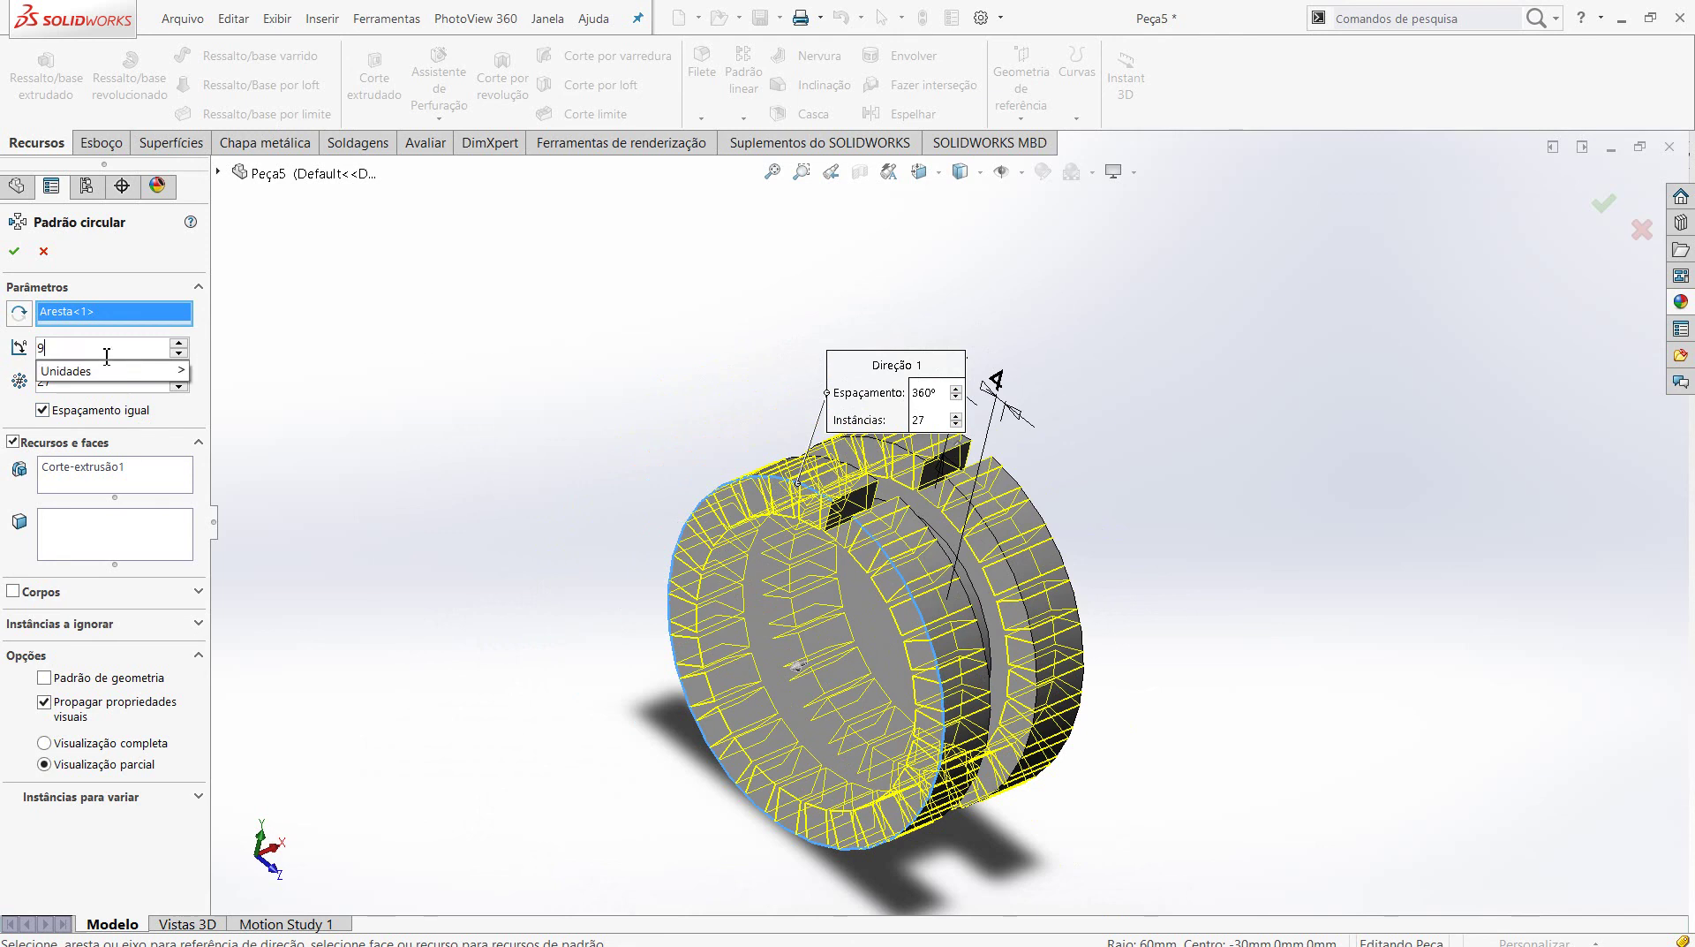
key(Return)
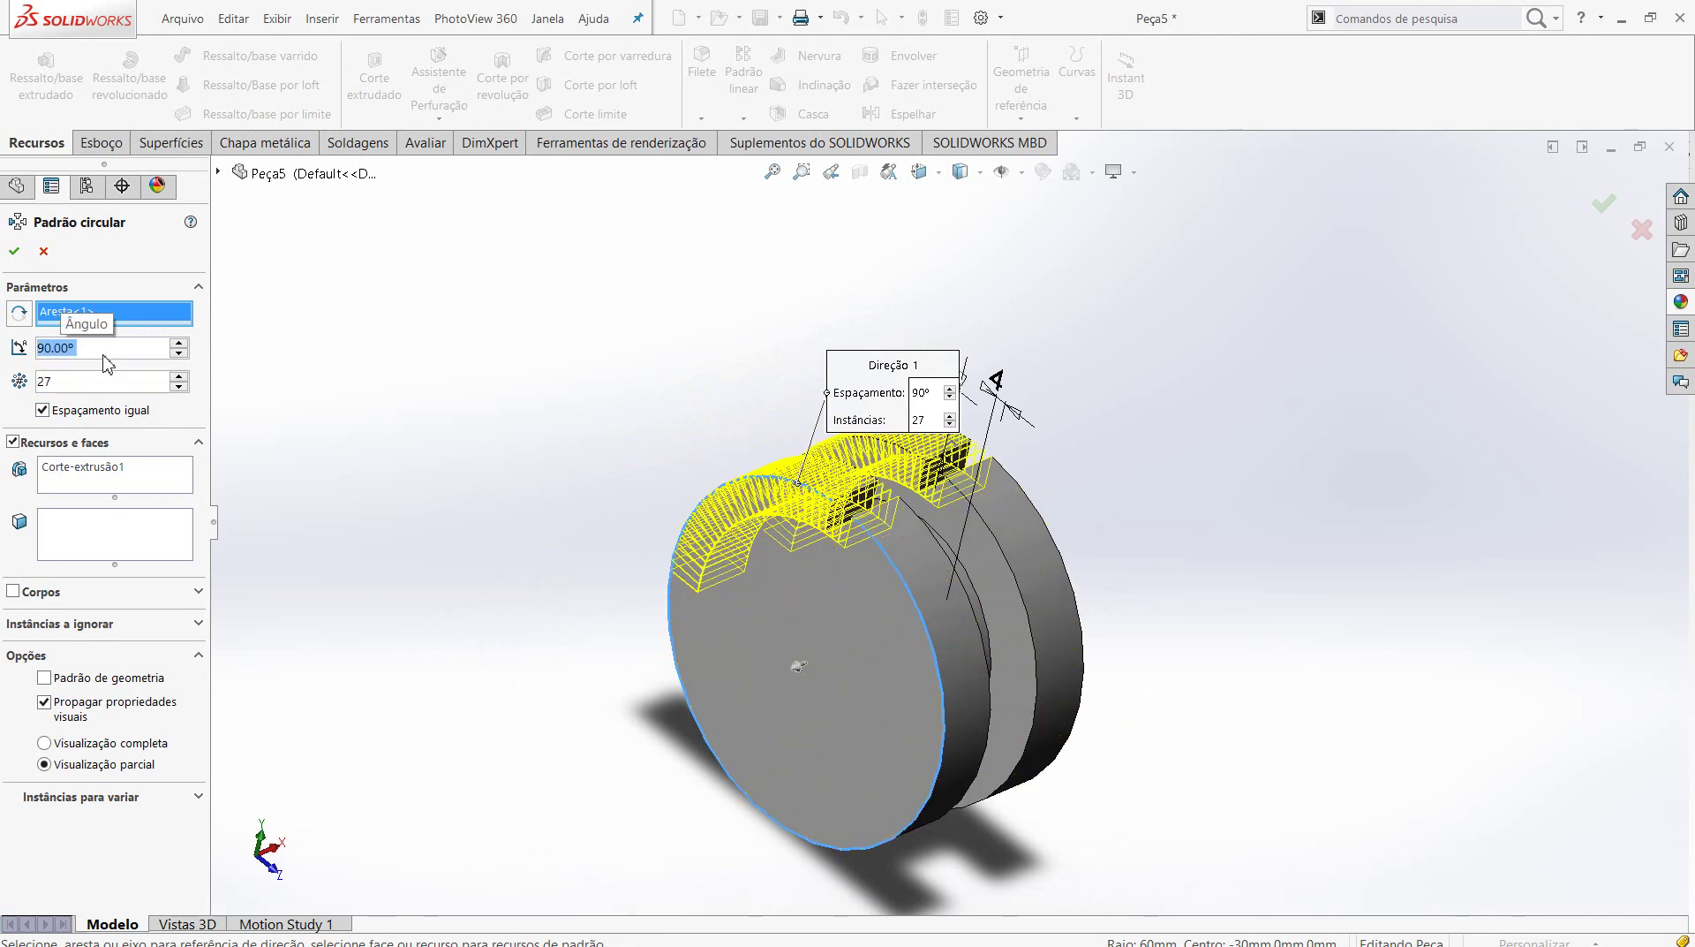
text(180)
key(Return)
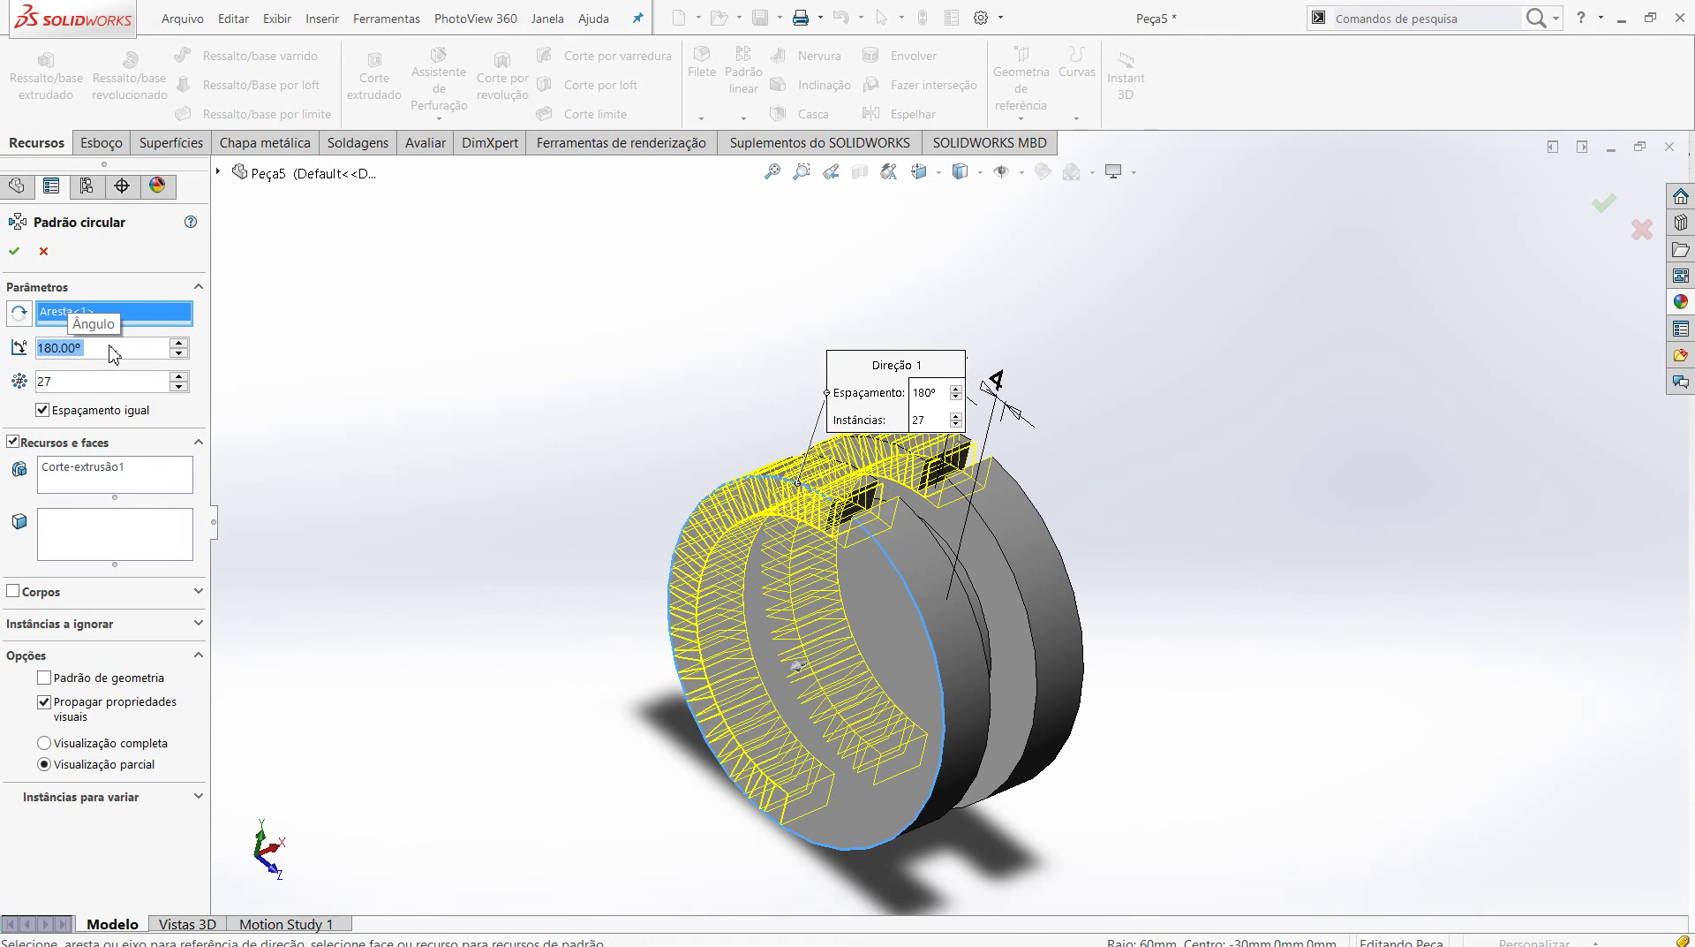
text(360)
key(Return)
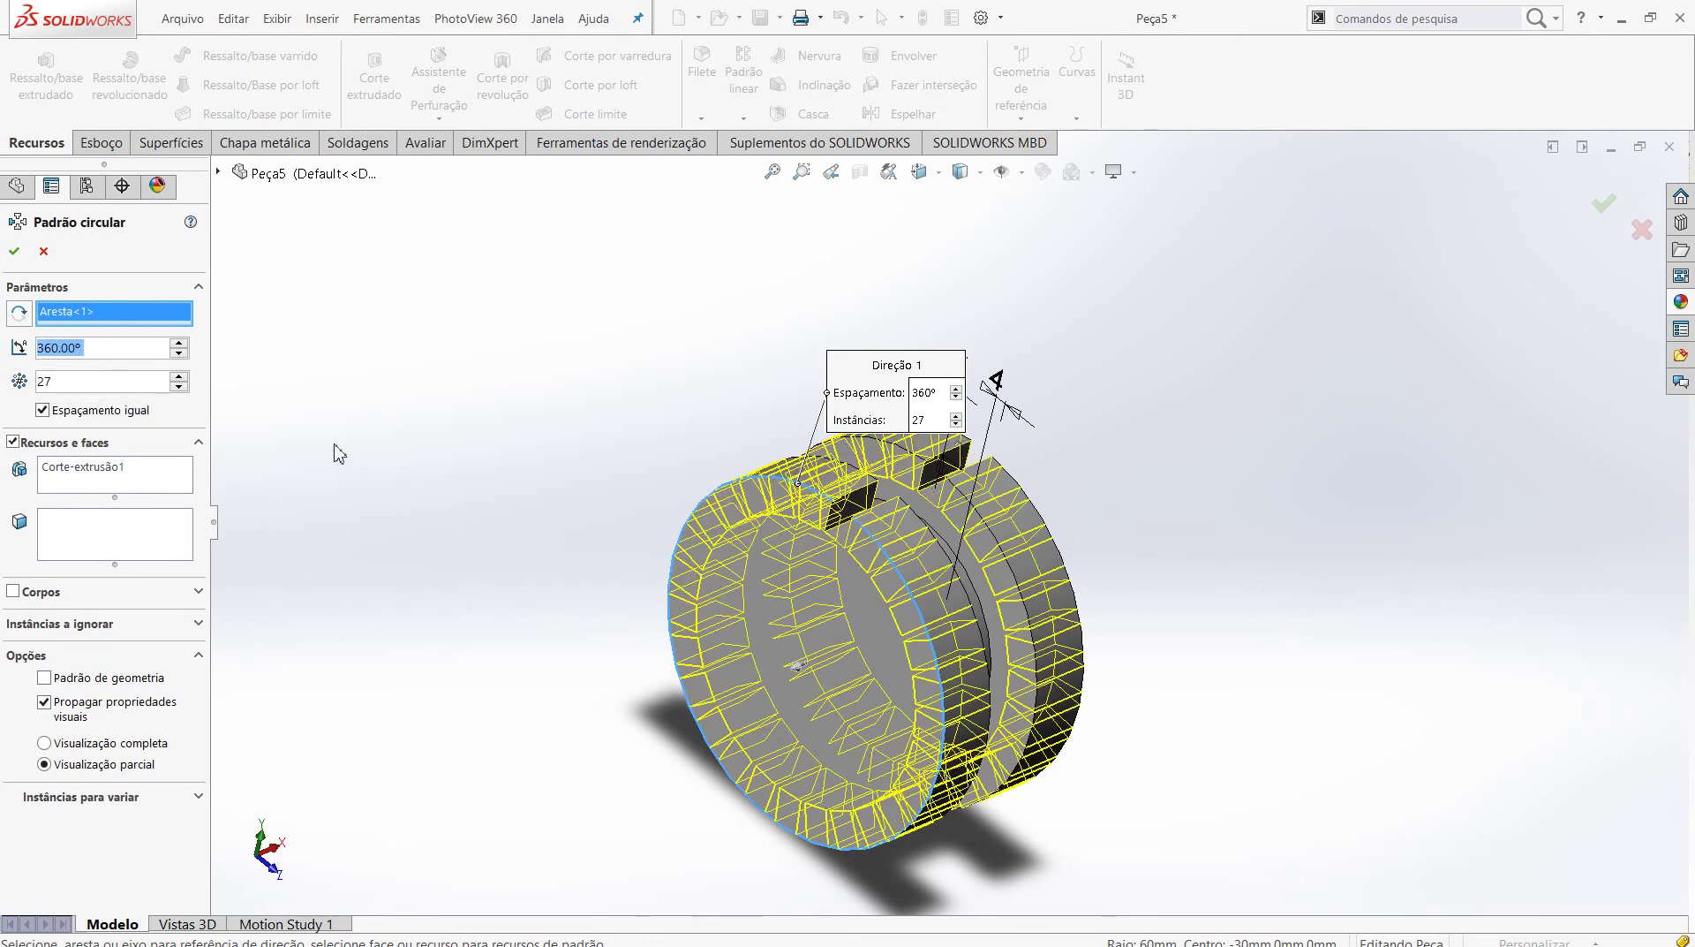
- Confirm PadrãoCircular1, then edit it to 20 instances over 360°
click(17, 253)
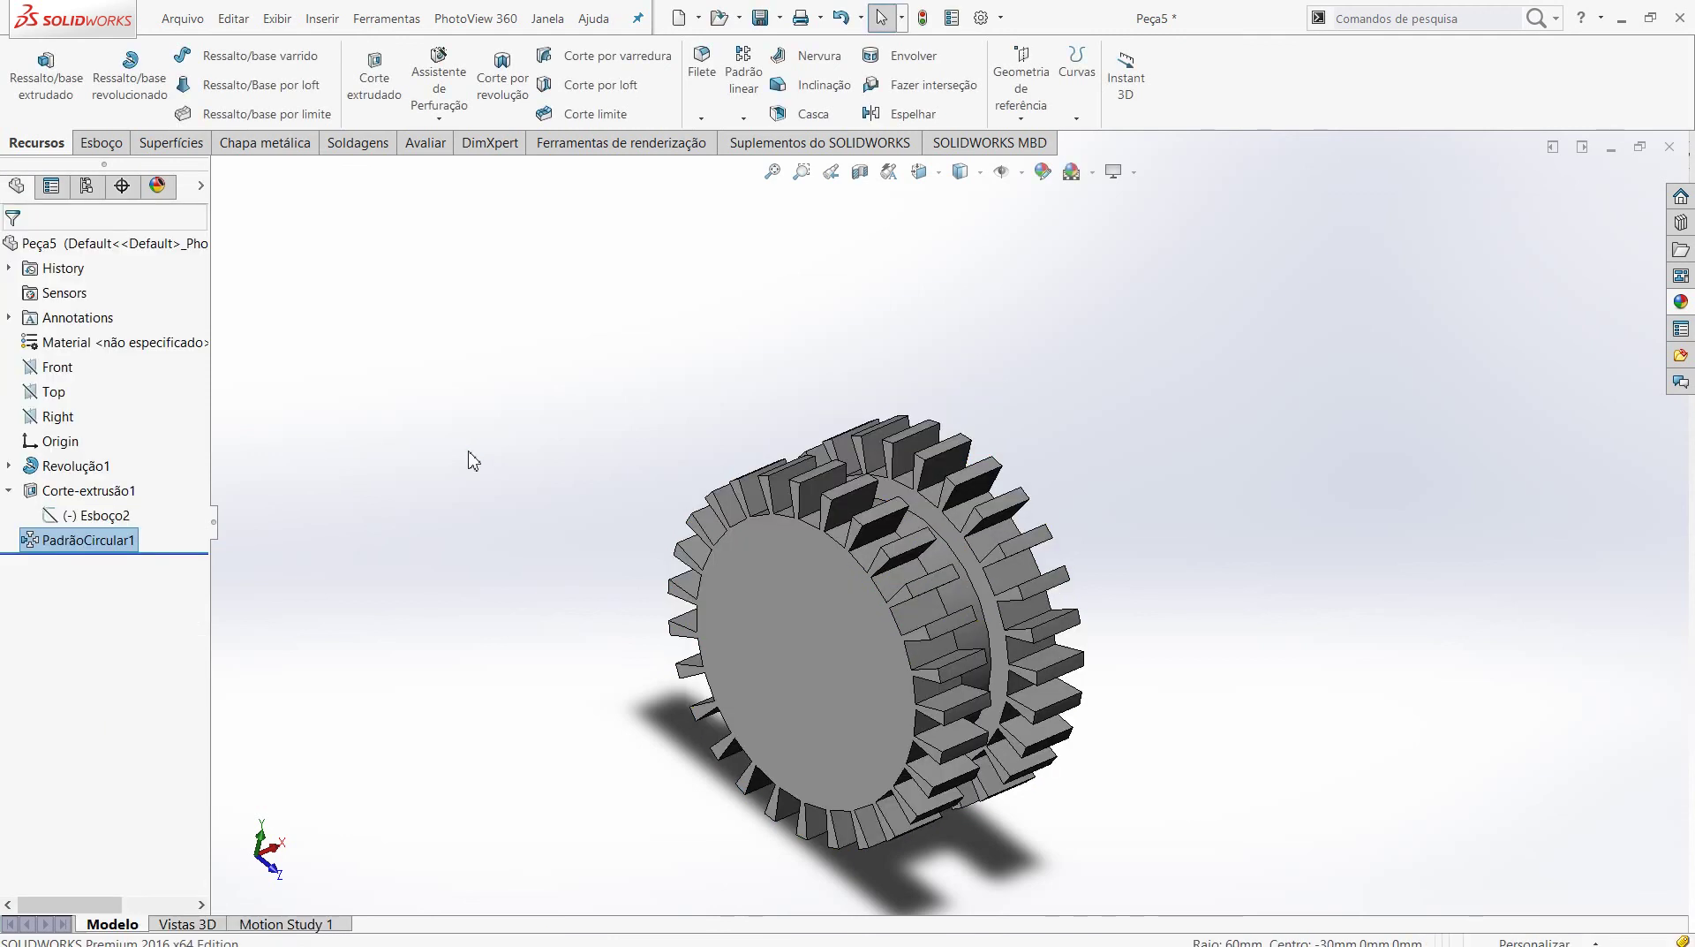
middle_drag(590, 590, 601, 510)
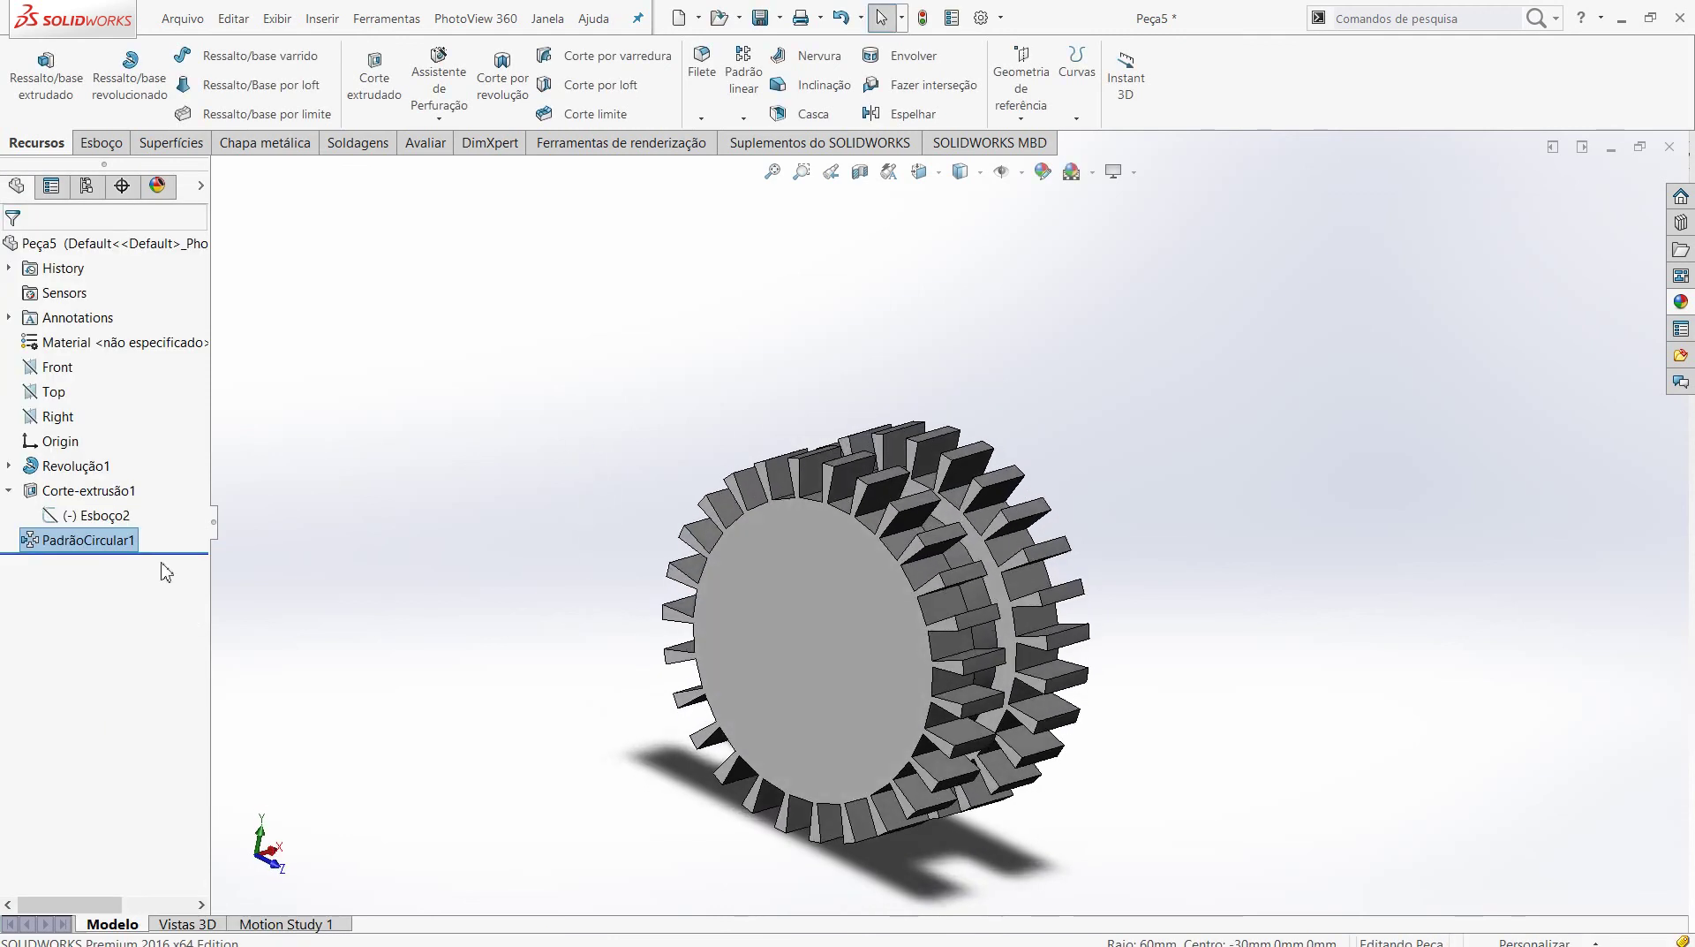
right_click(57, 543)
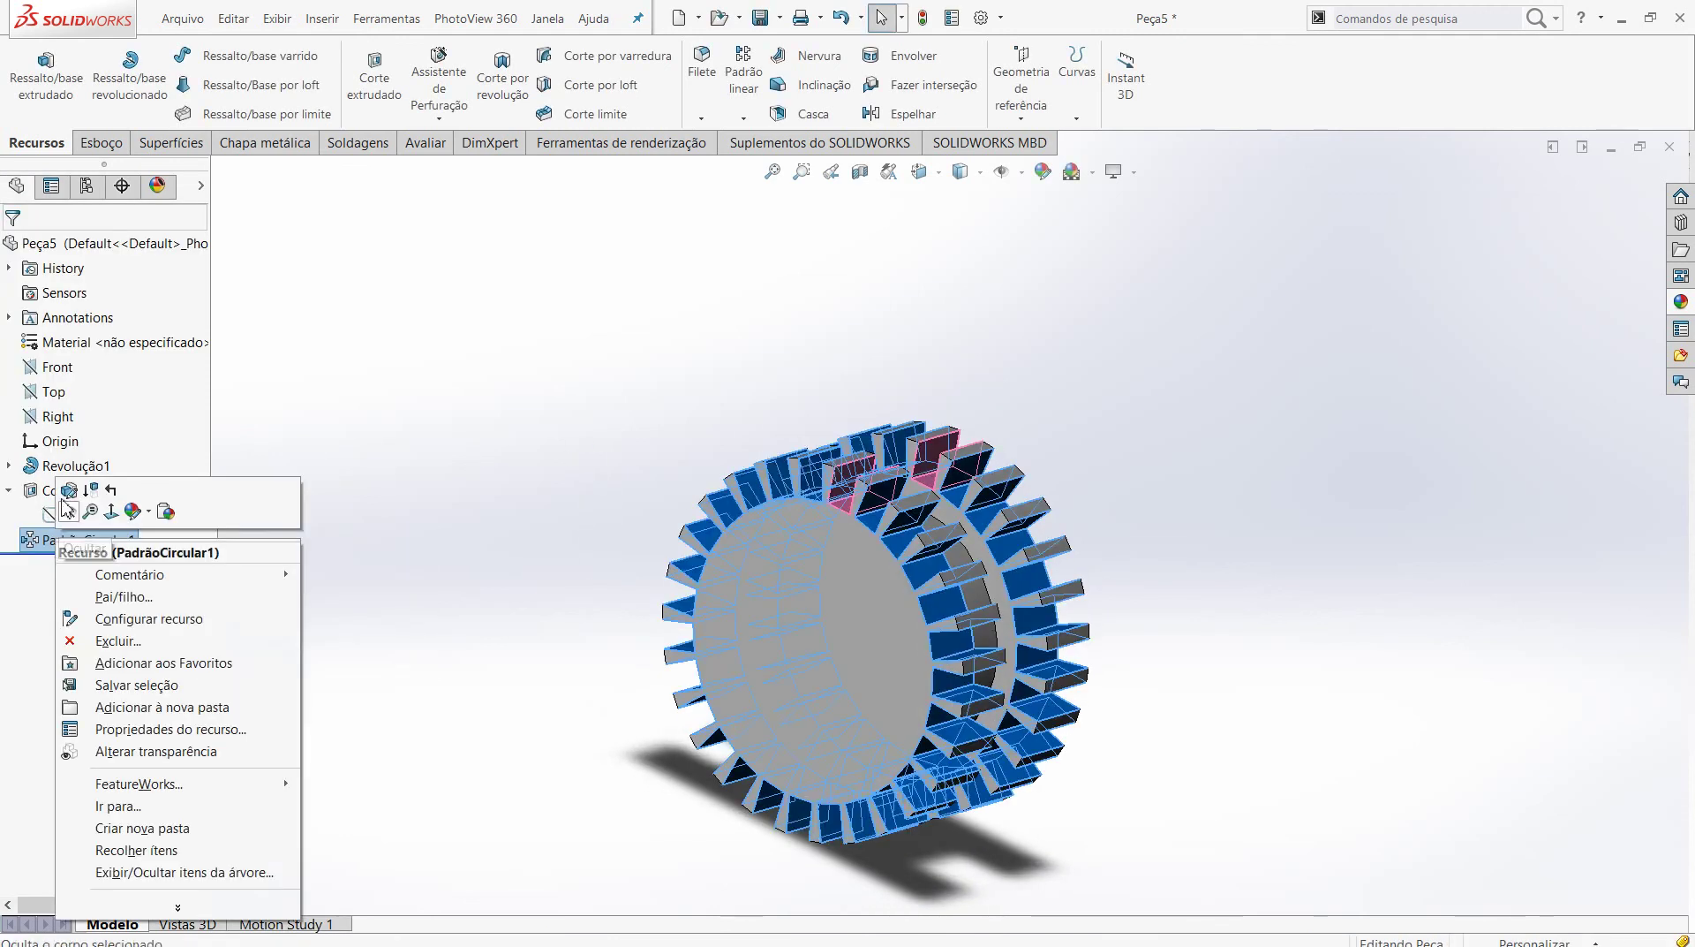
click(71, 497)
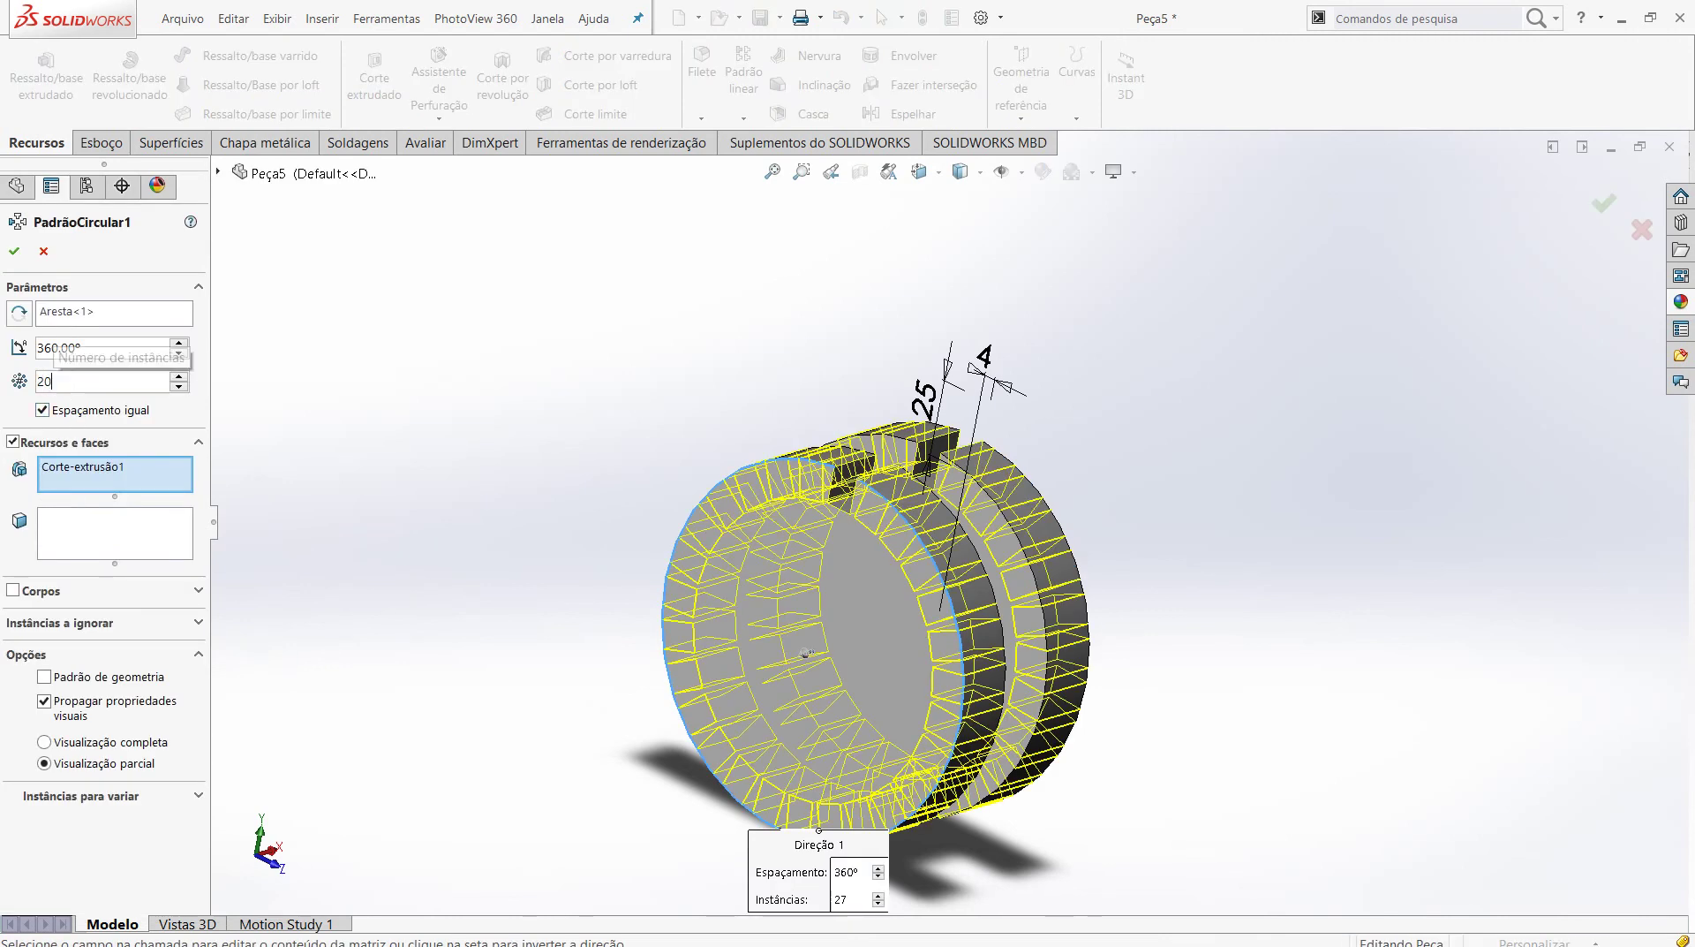
scroll(67, 386, down, 7)
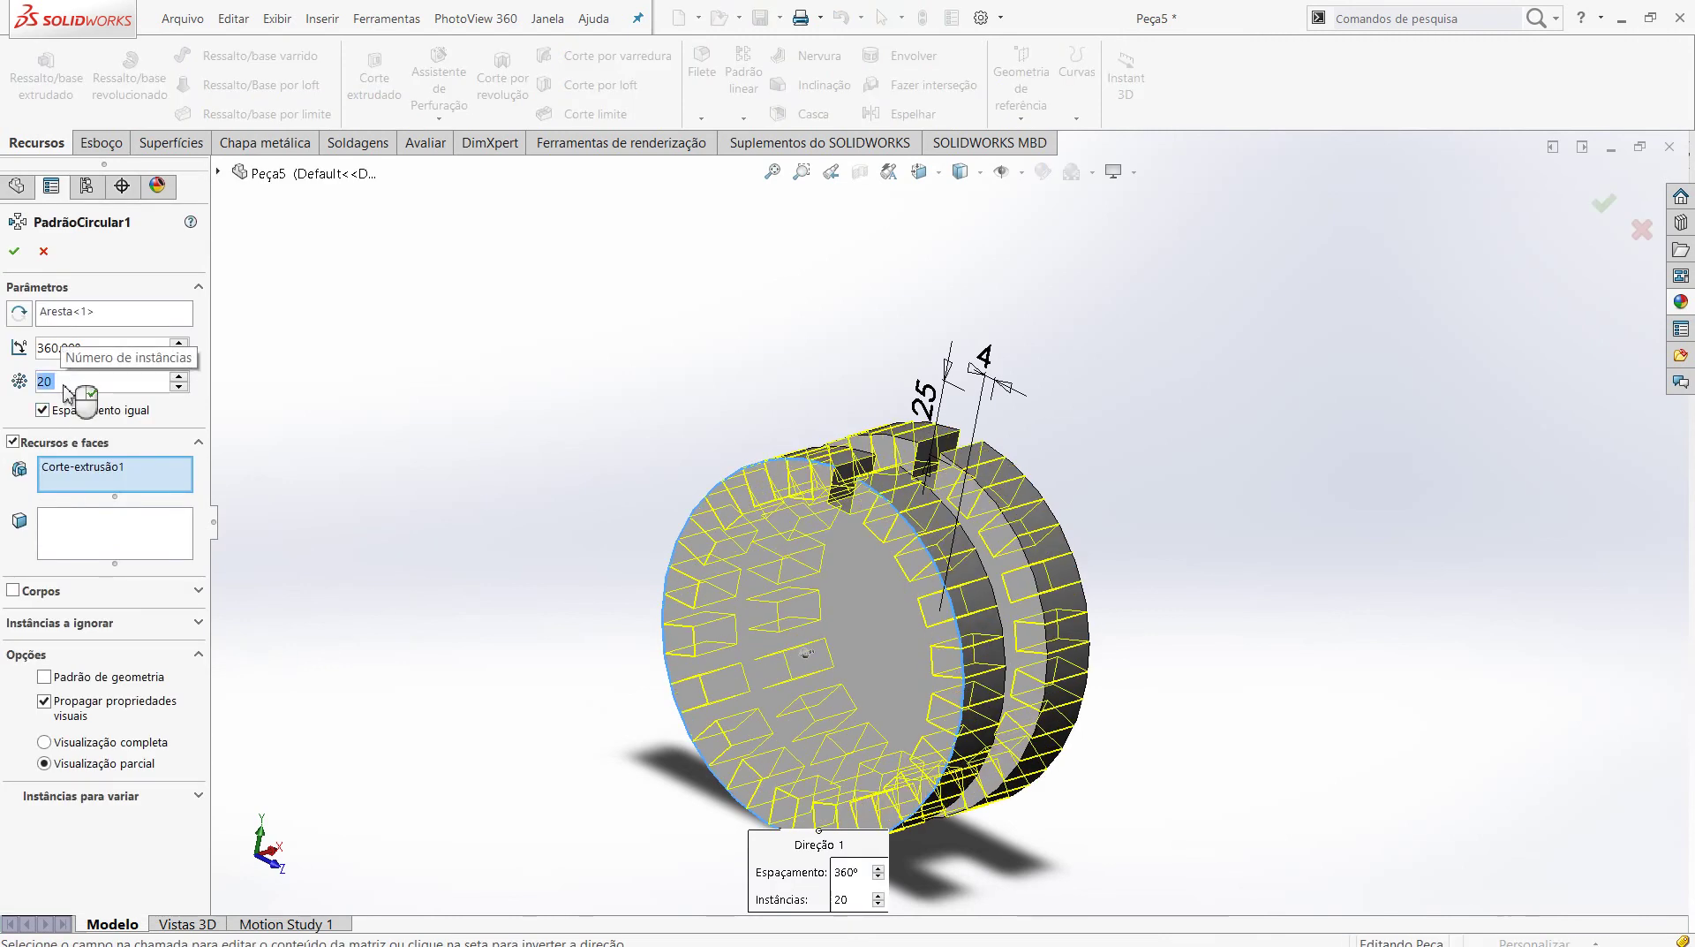
click(15, 252)
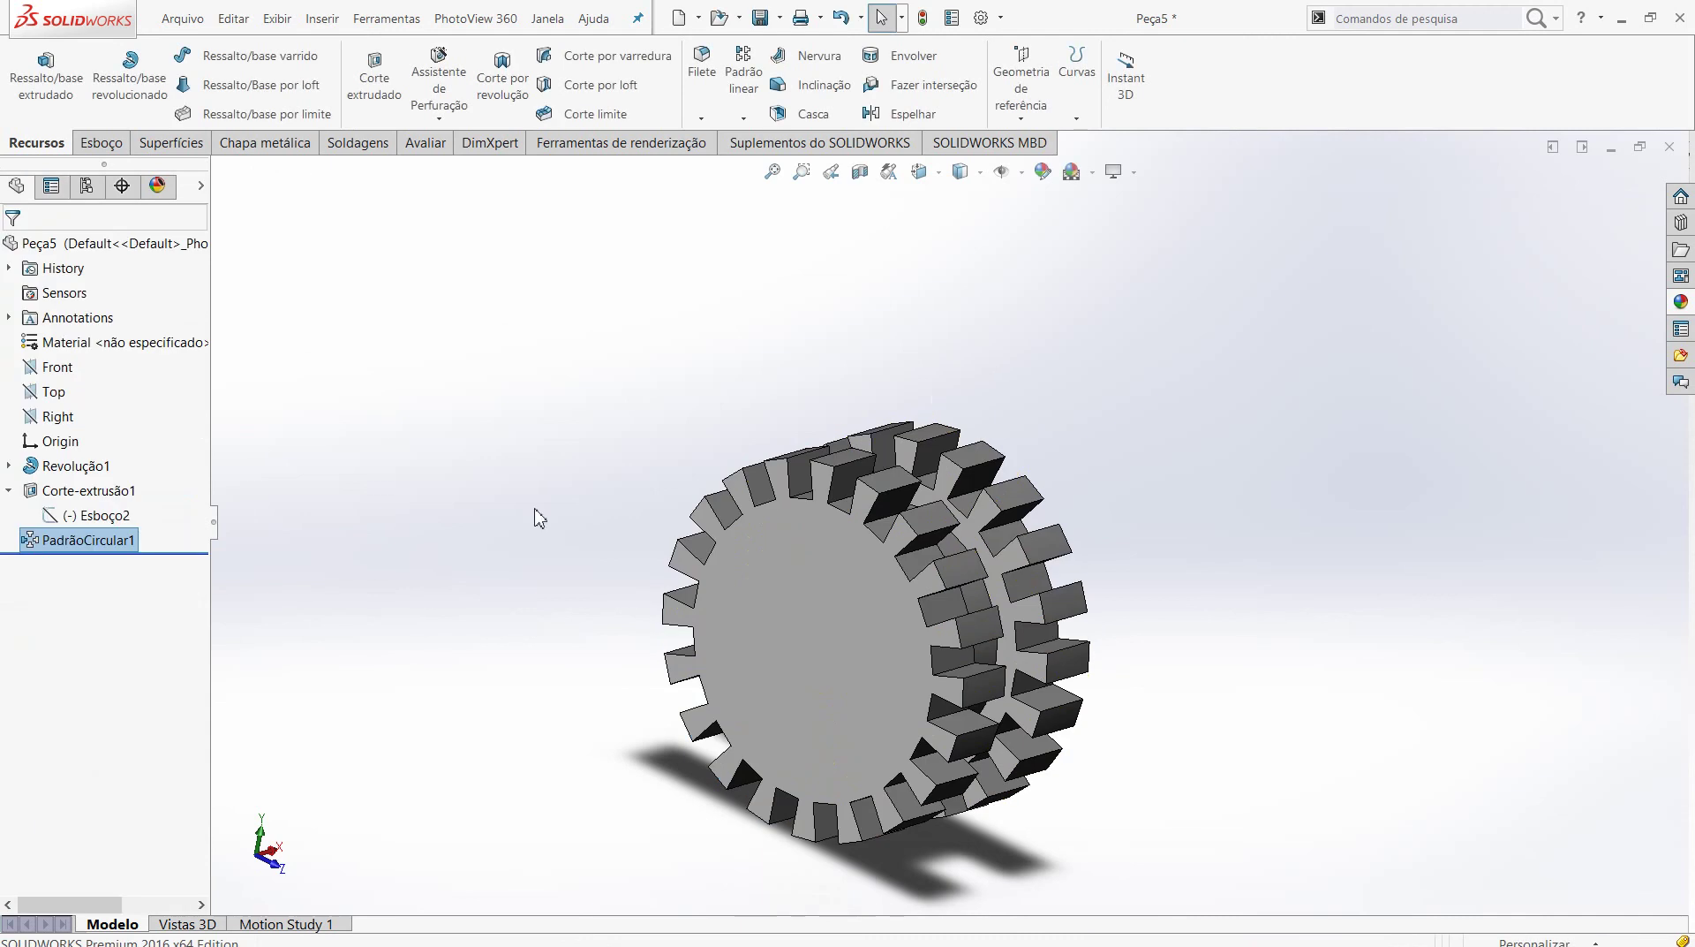
mouse_move(535, 510)
middle_down()
mouse_move(666, 454)
mouse_move(575, 477)
mouse_move(461, 465)
mouse_move(632, 405)
middle_up()
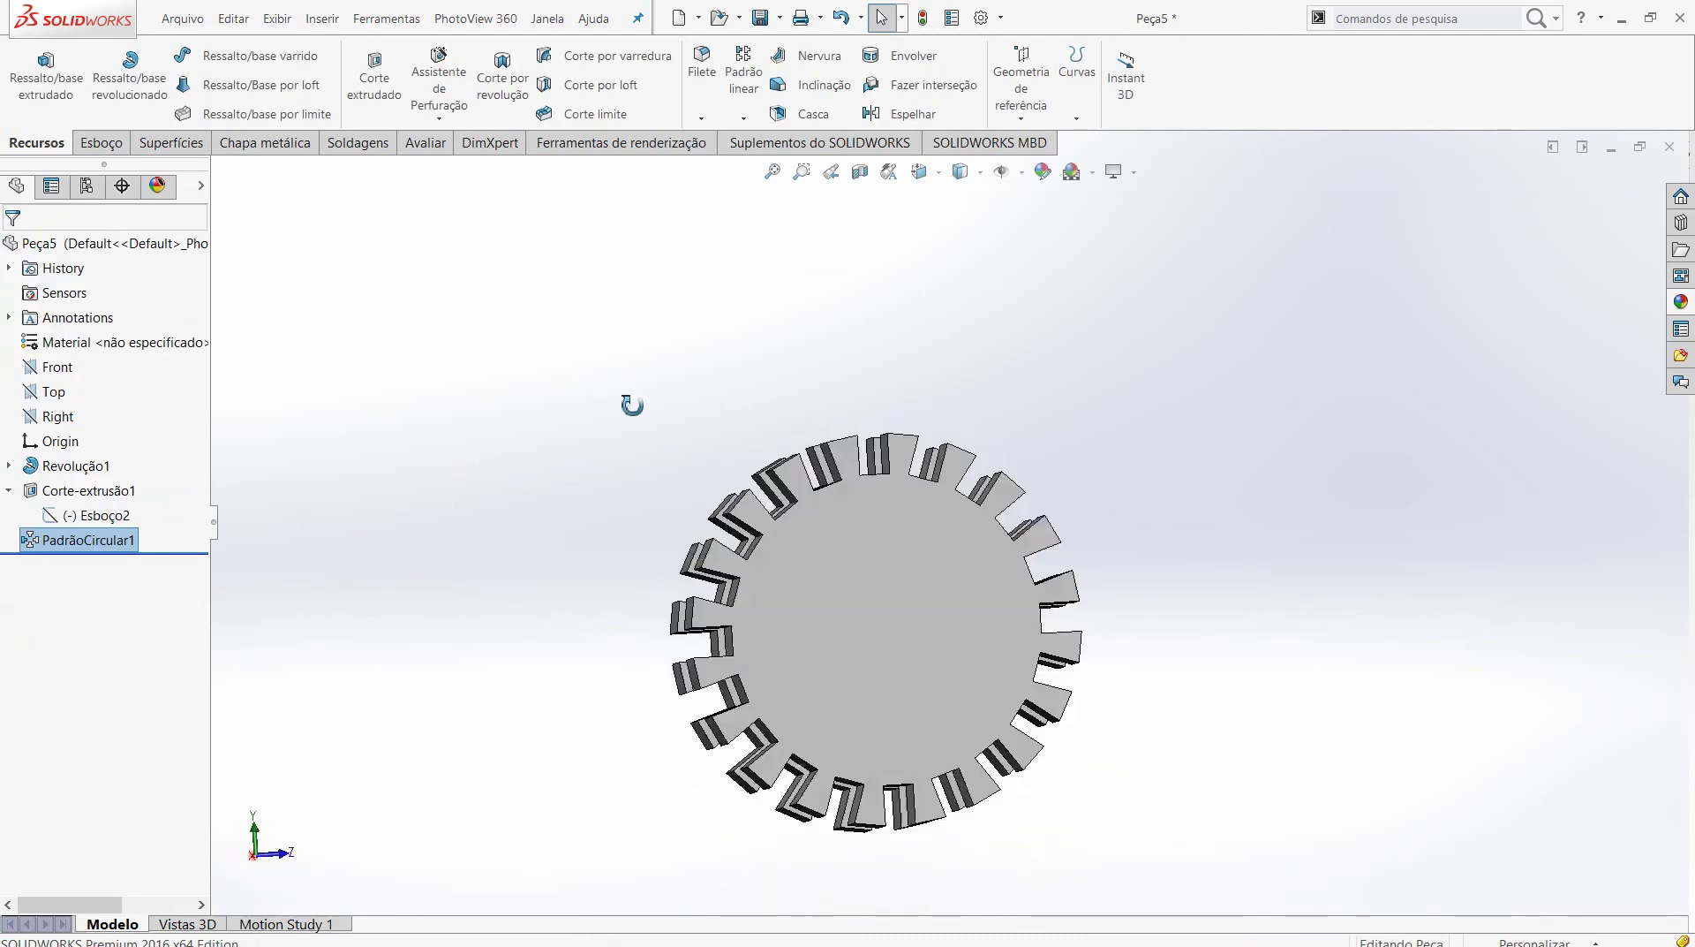
- Switch the view to Front, then Right, and select the gear face for sketching
scroll(862, 379, down, 3)
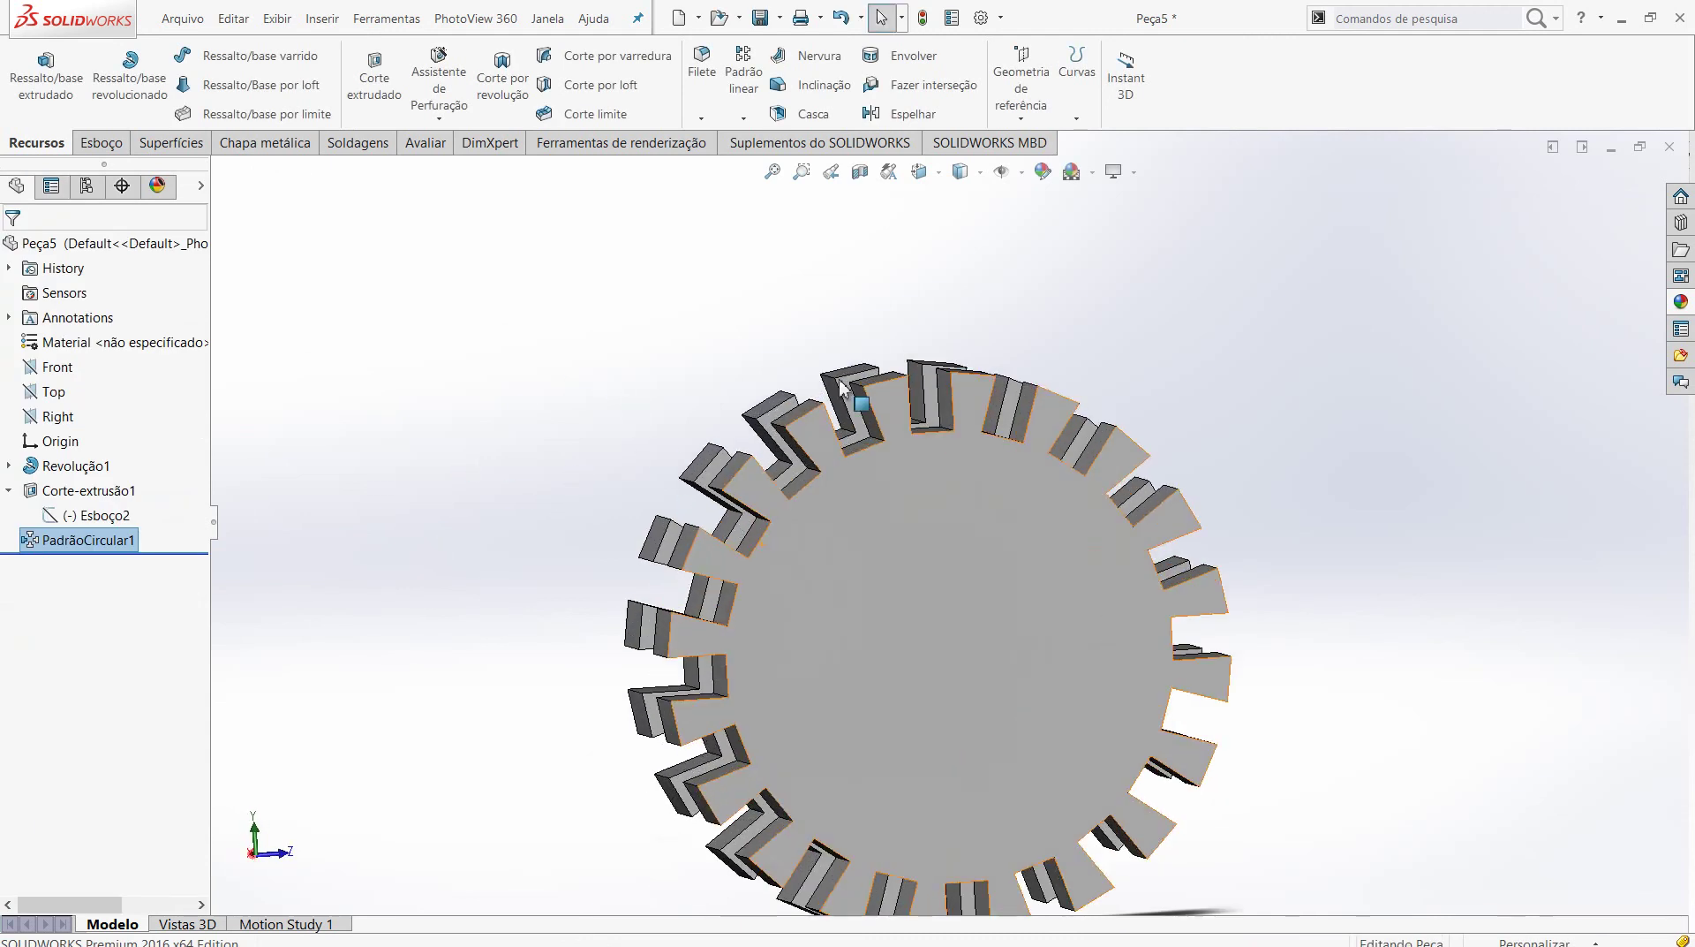
click(941, 176)
click(949, 269)
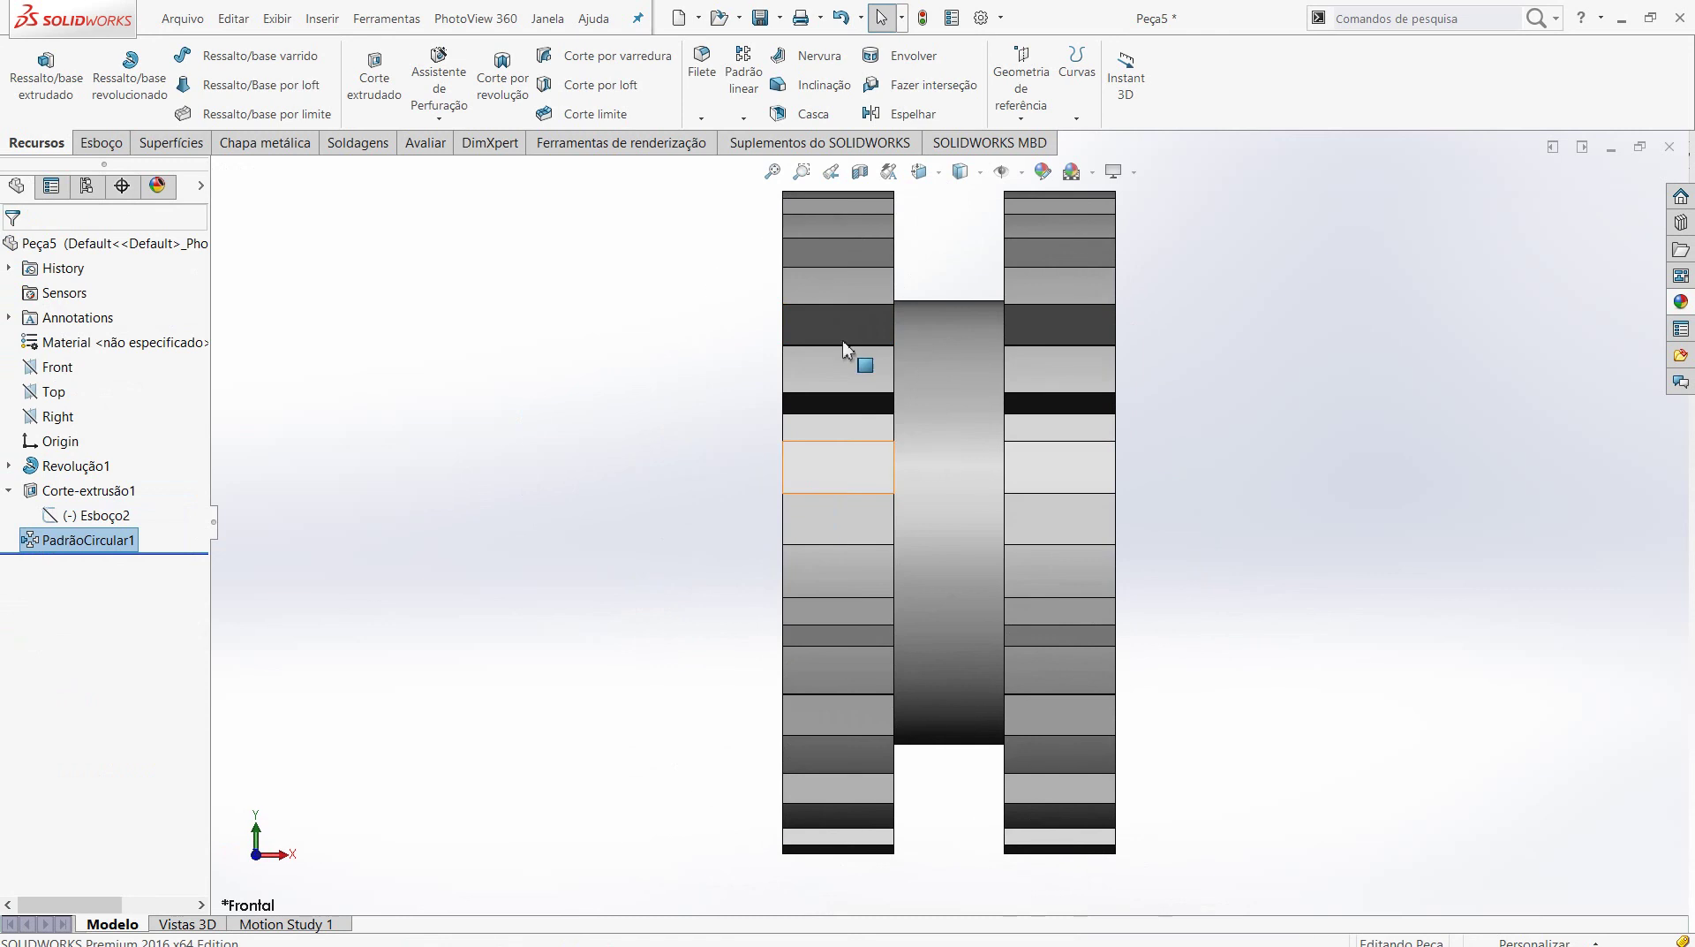
click(941, 177)
click(946, 267)
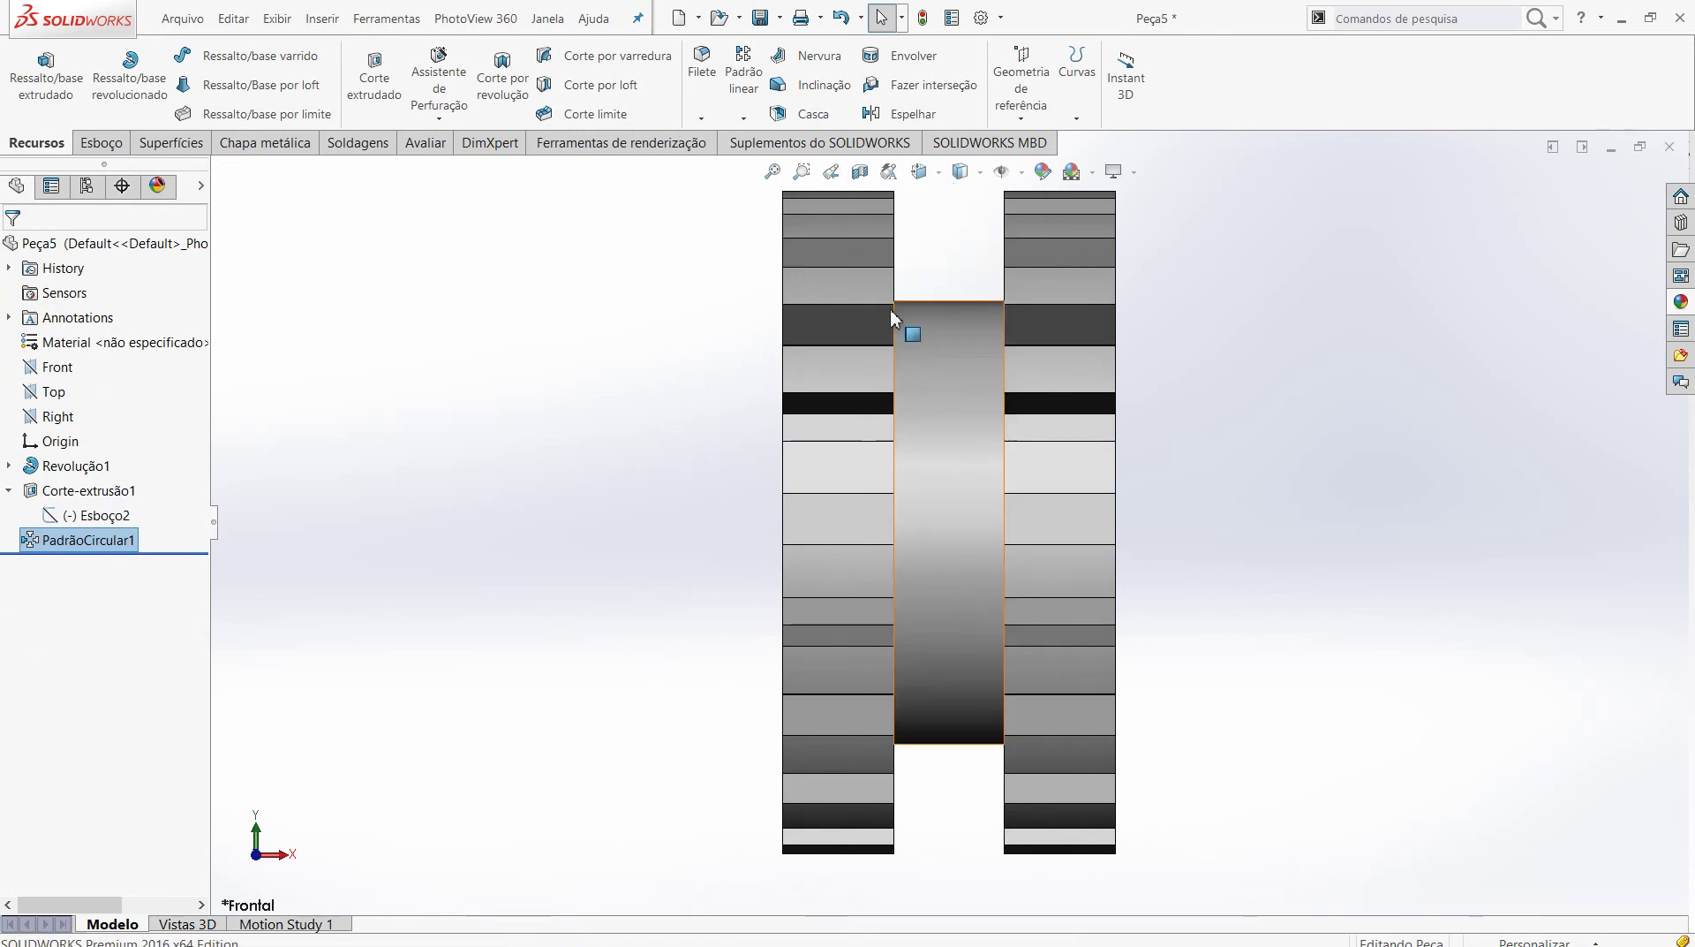
click(941, 177)
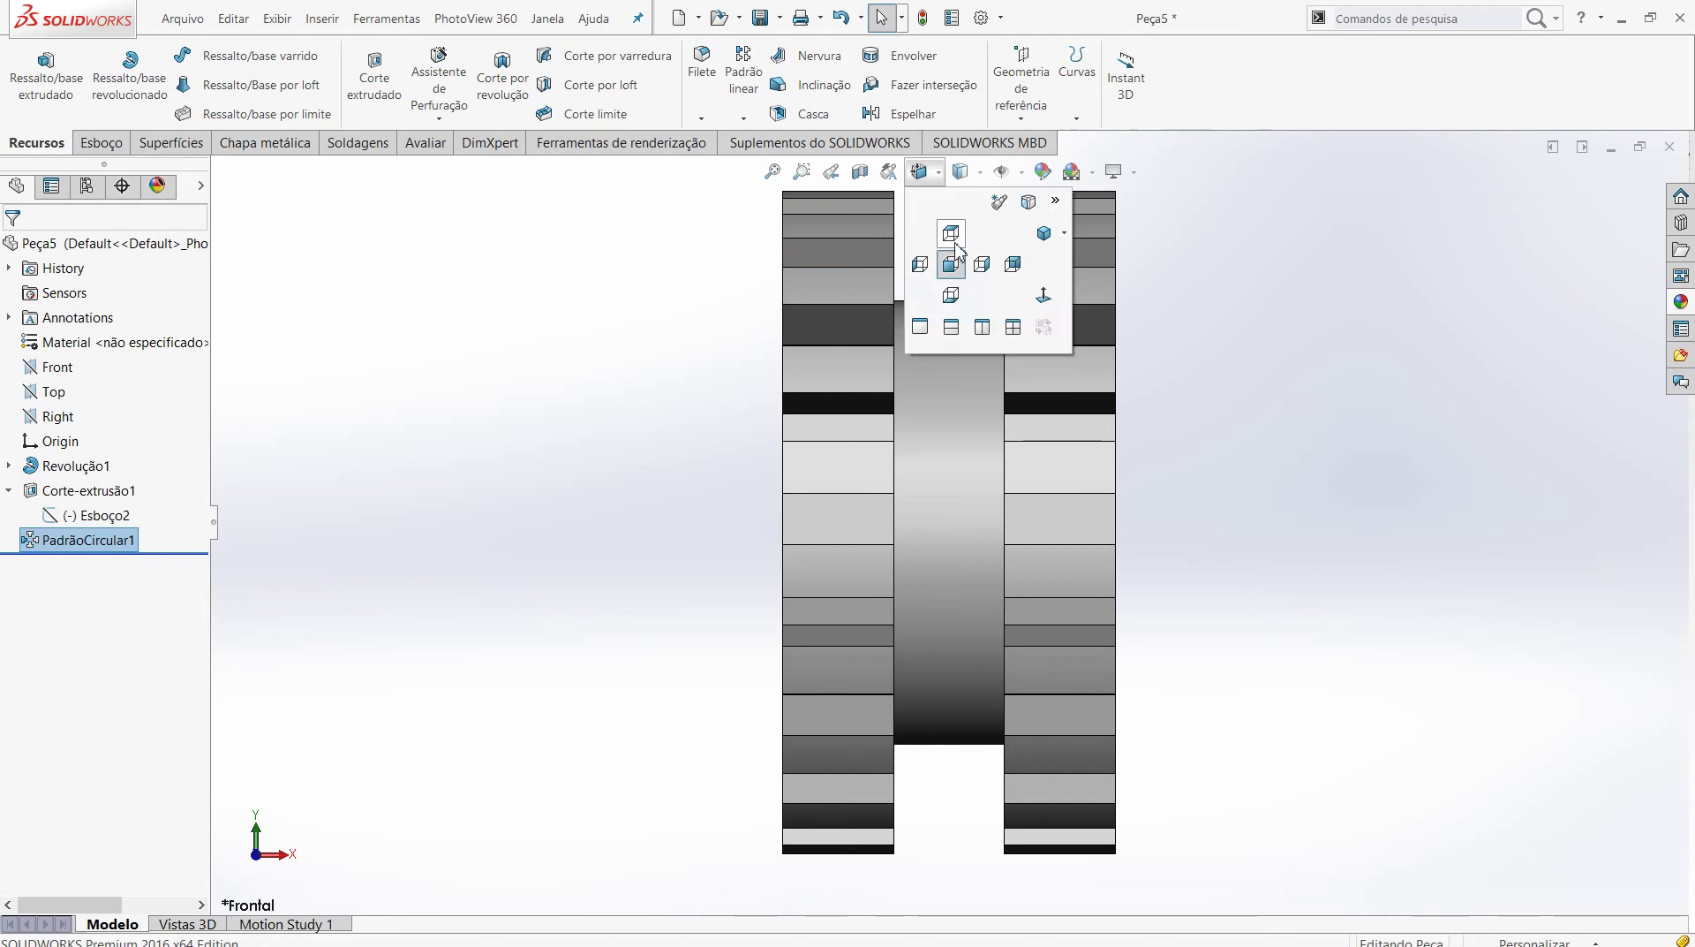
click(972, 267)
click(922, 485)
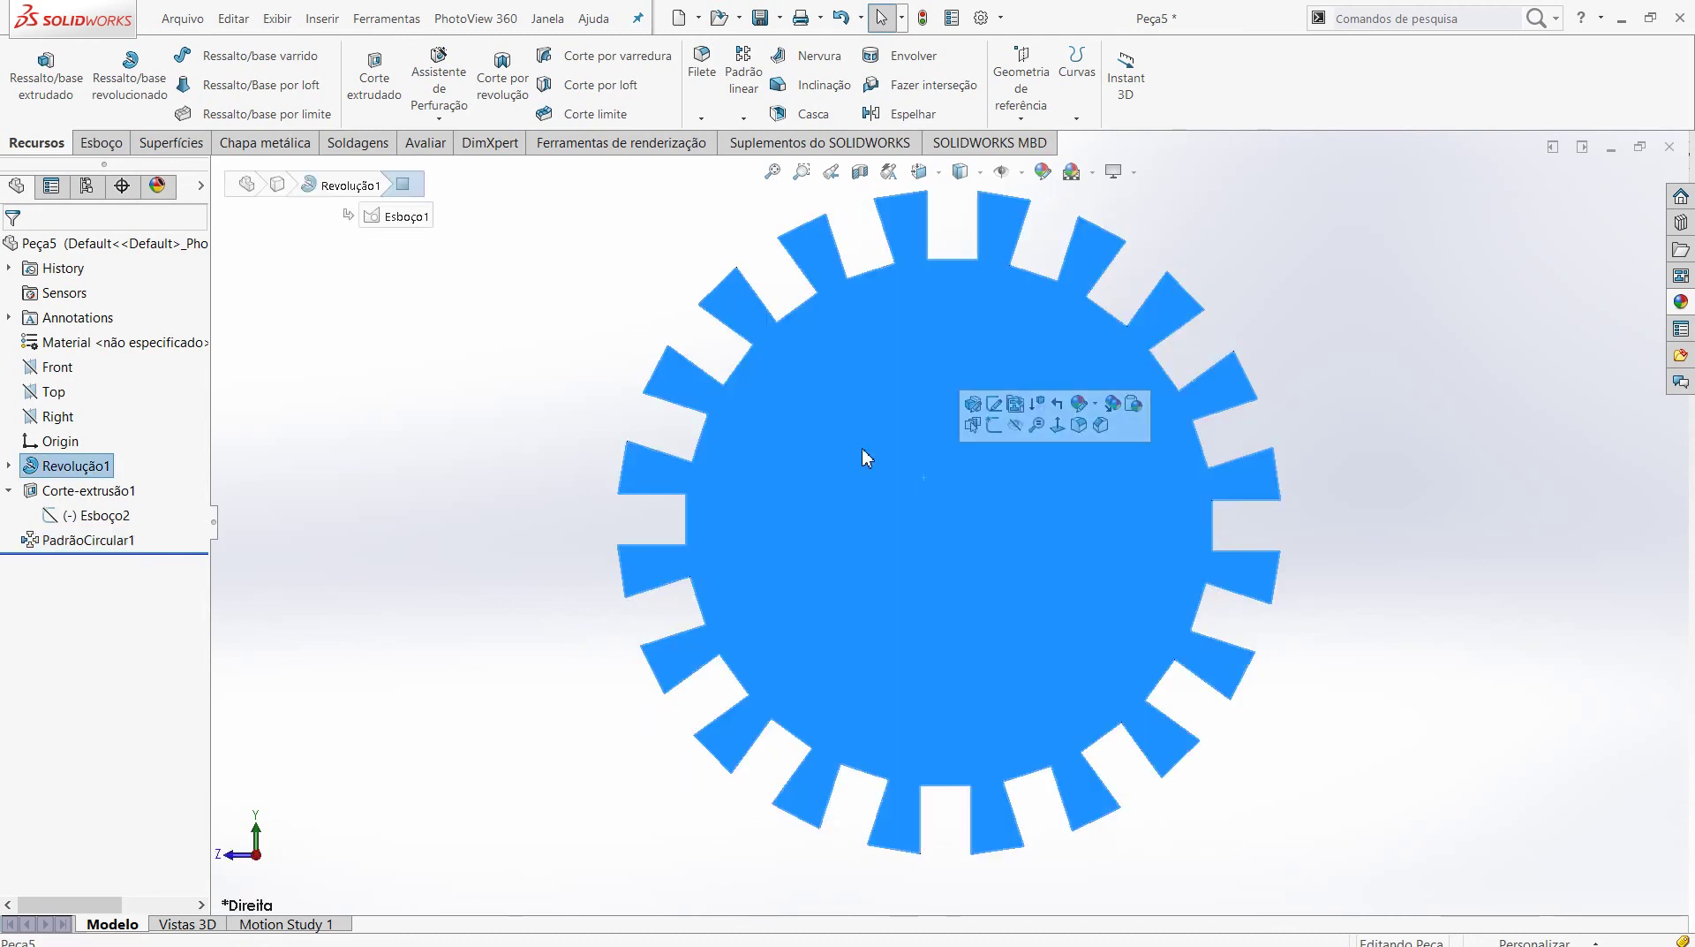
- Draw a circle centred on the origin in a new sketch on the gear face
click(106, 144)
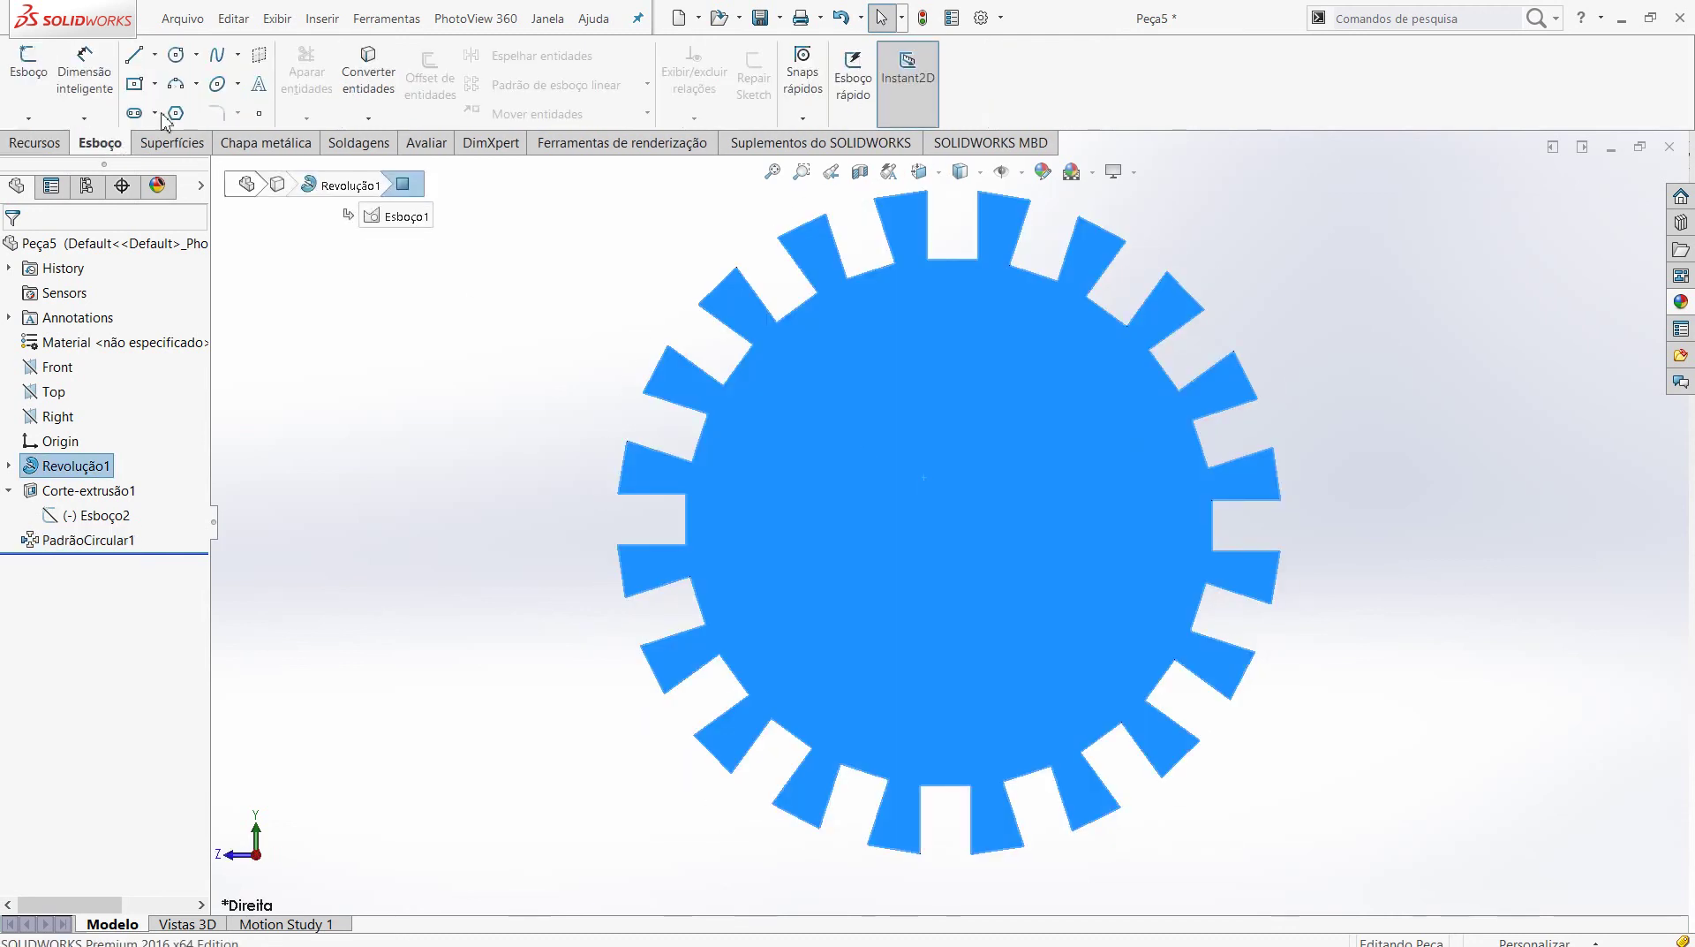
click(175, 57)
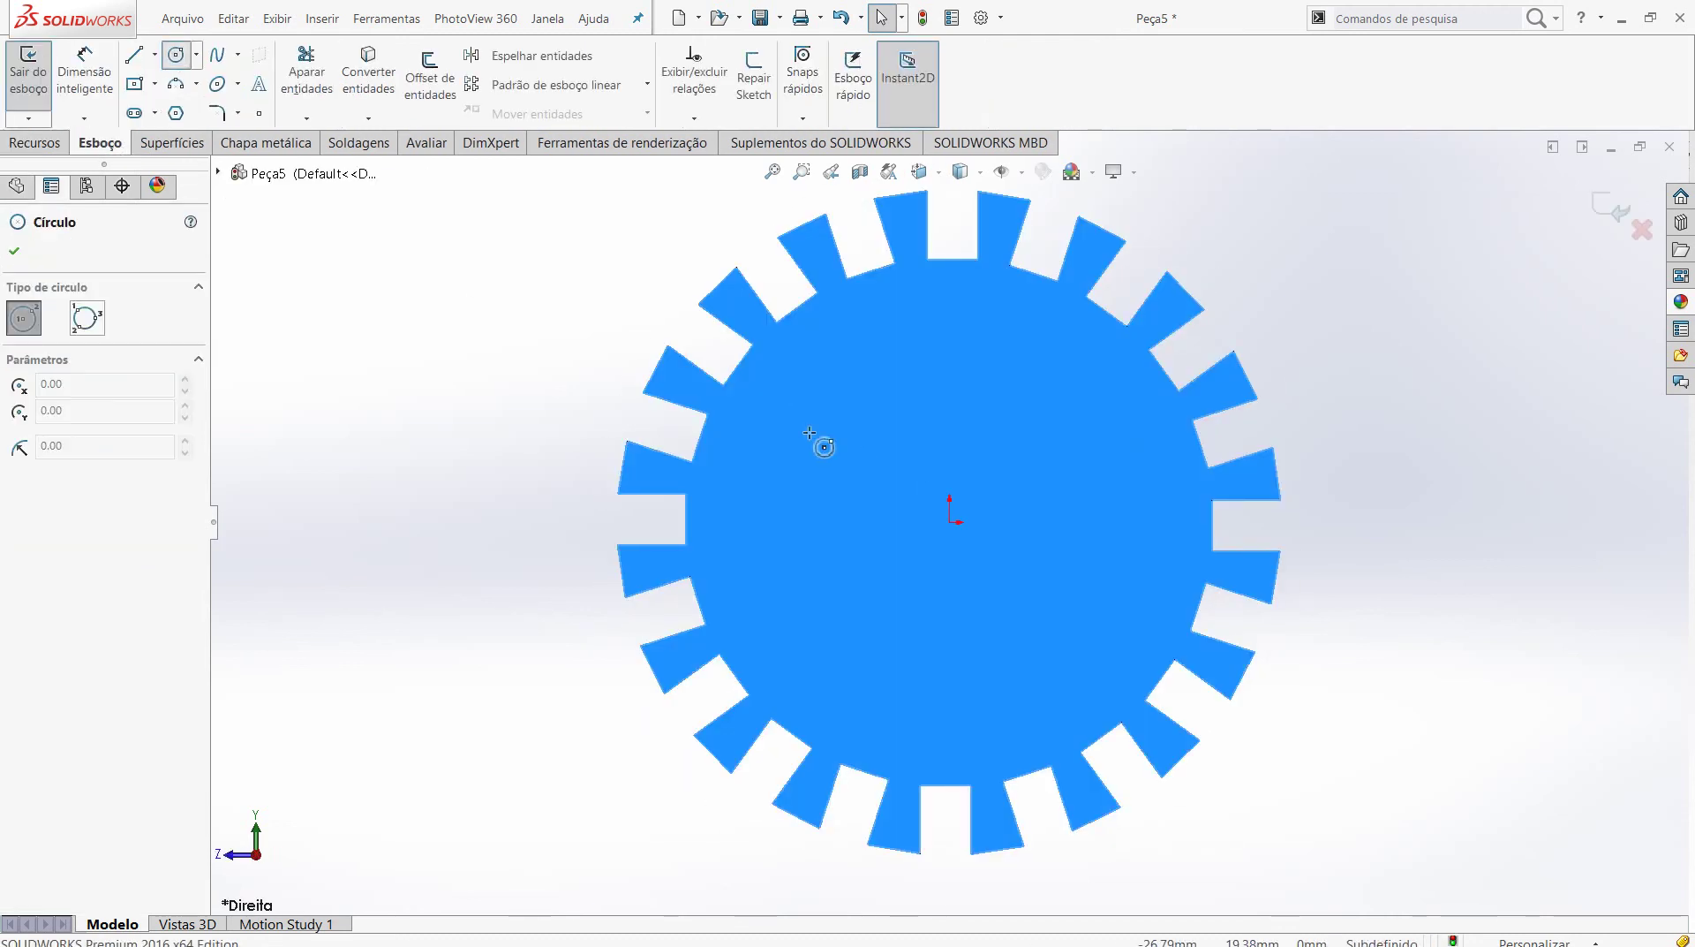
click(950, 522)
click(974, 649)
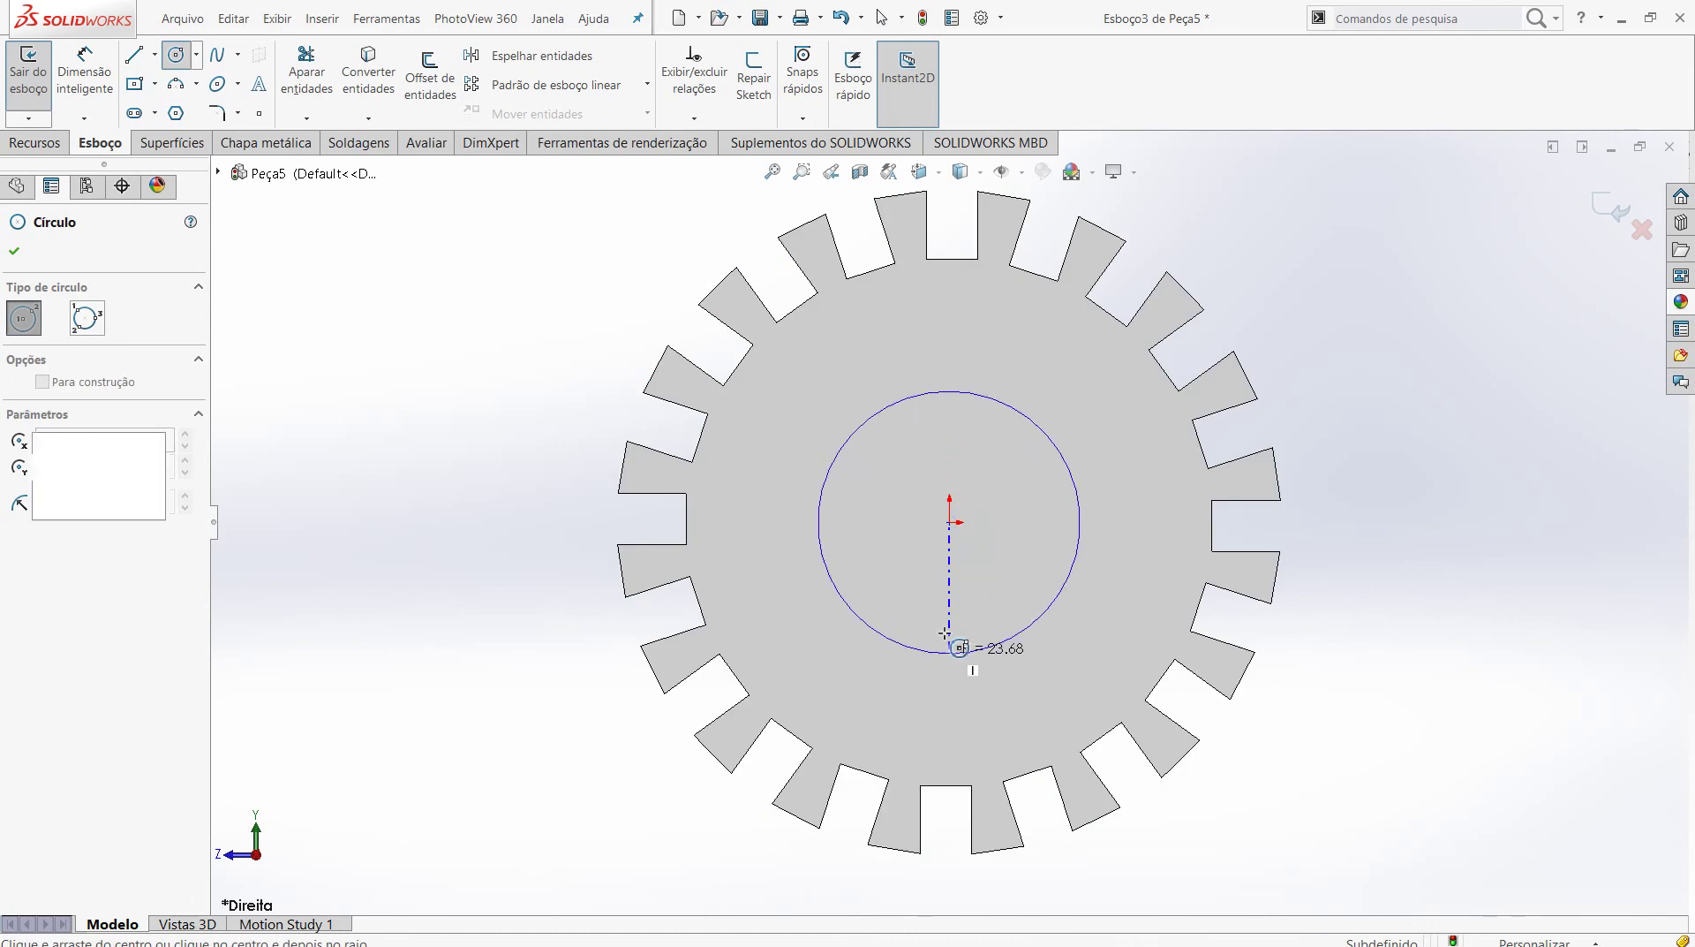
- Dimension the circle to a 30 mm diameter
click(85, 75)
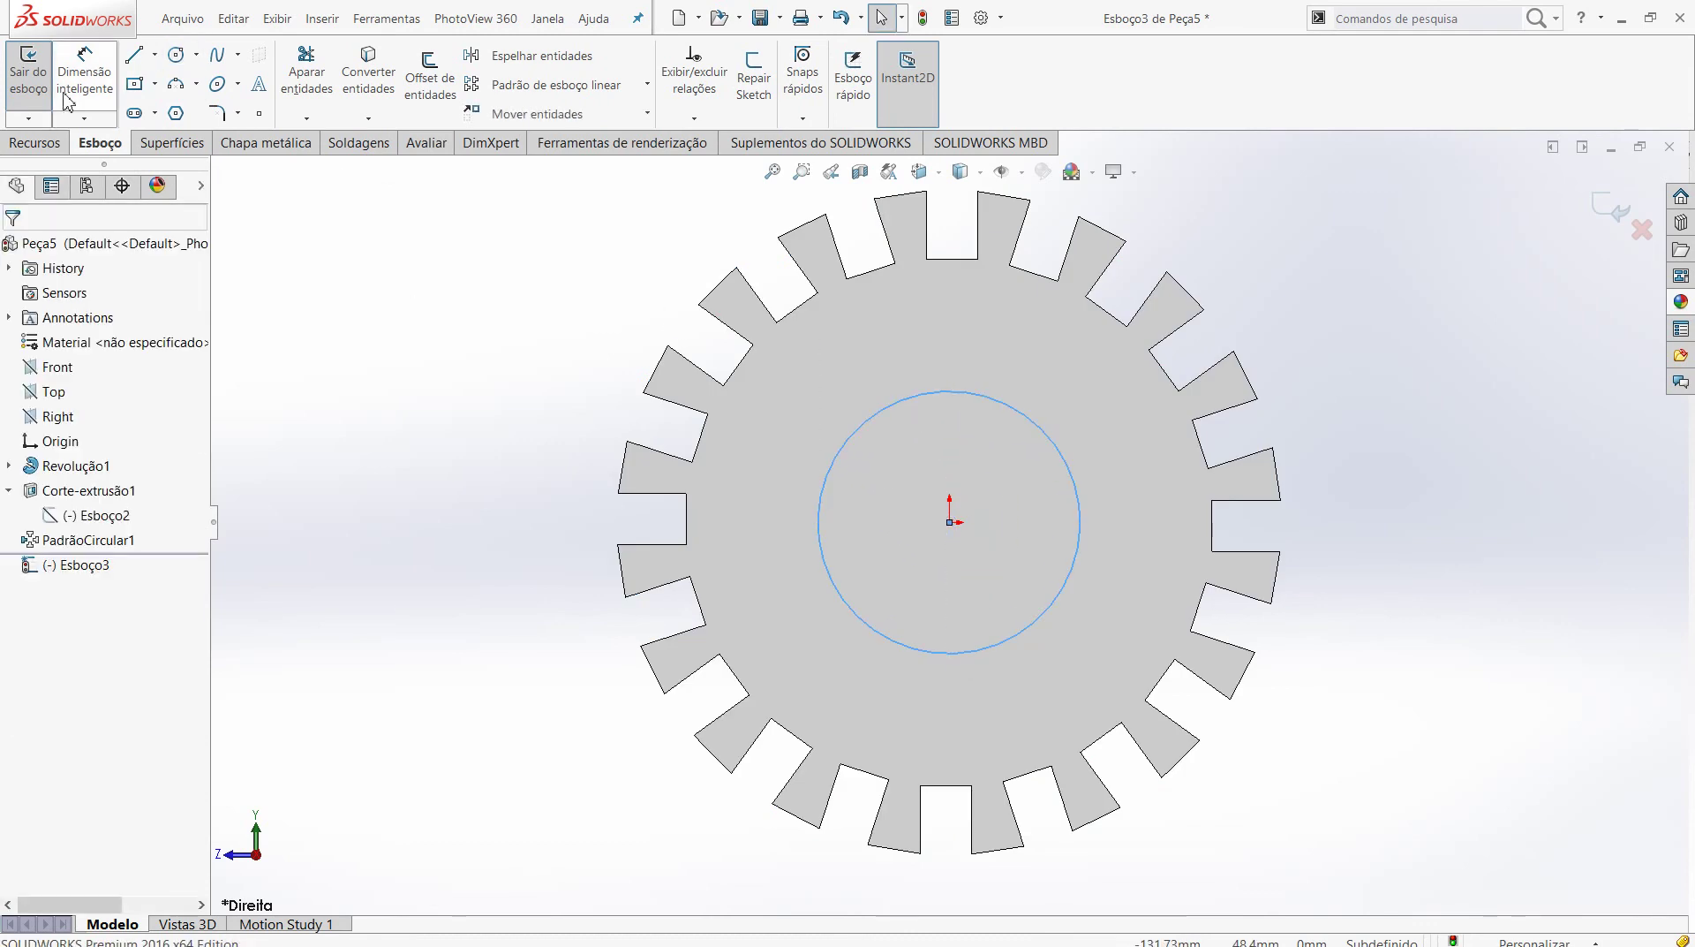
click(821, 541)
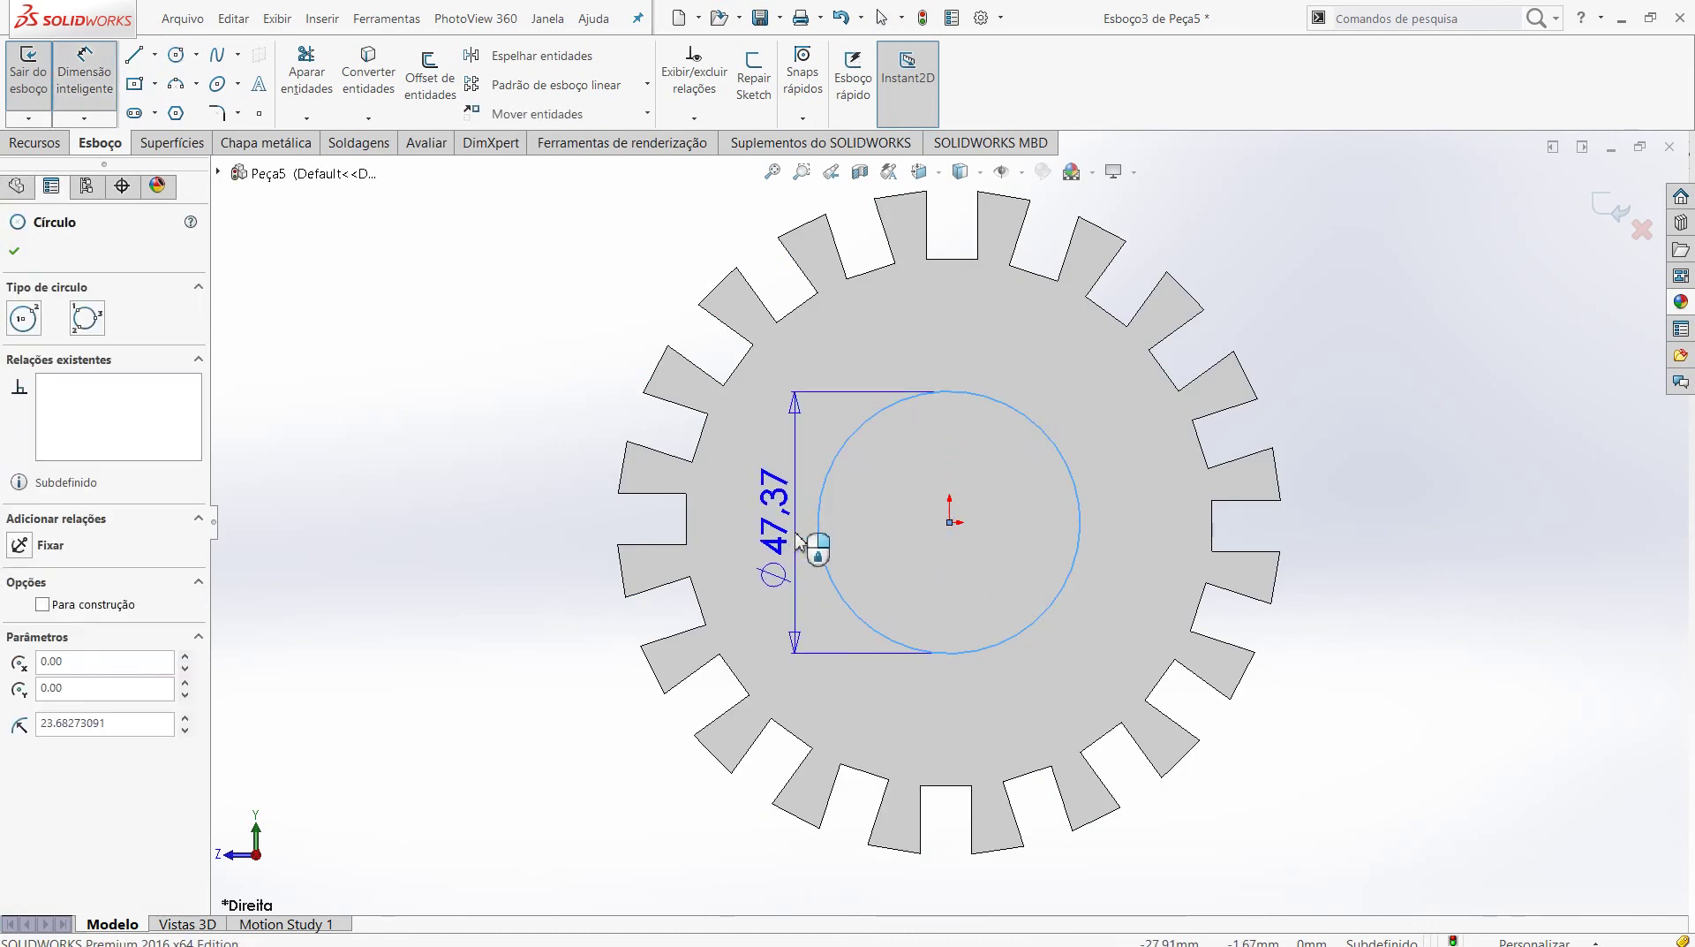
click(805, 541)
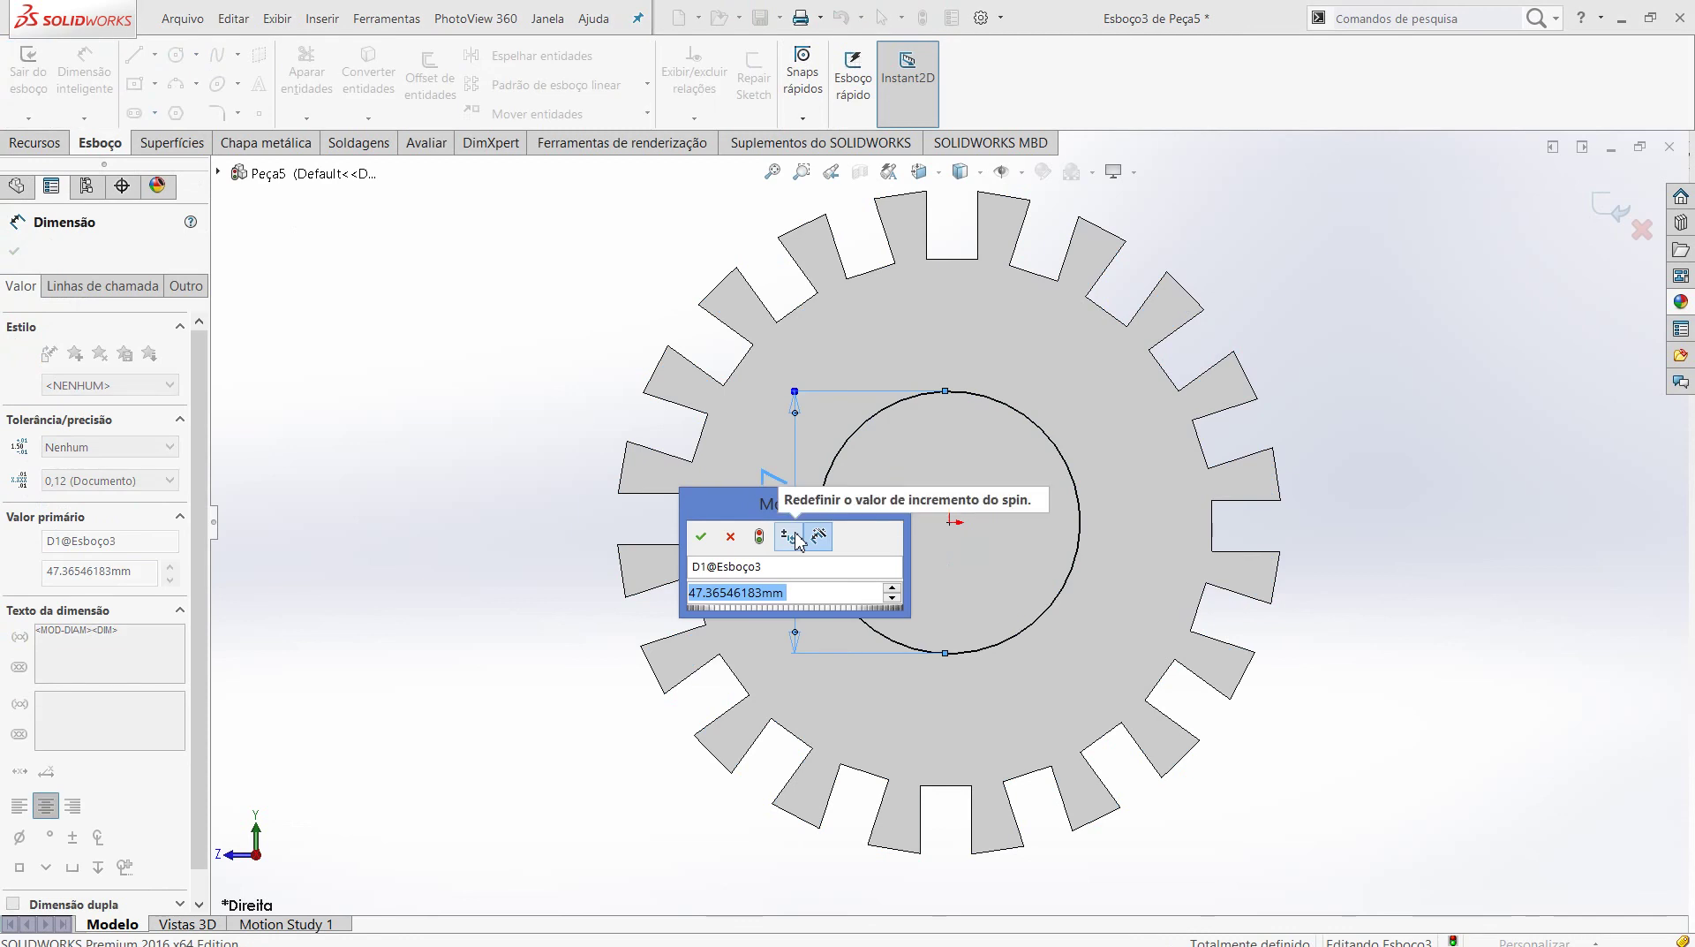
text(30)
key(Return)
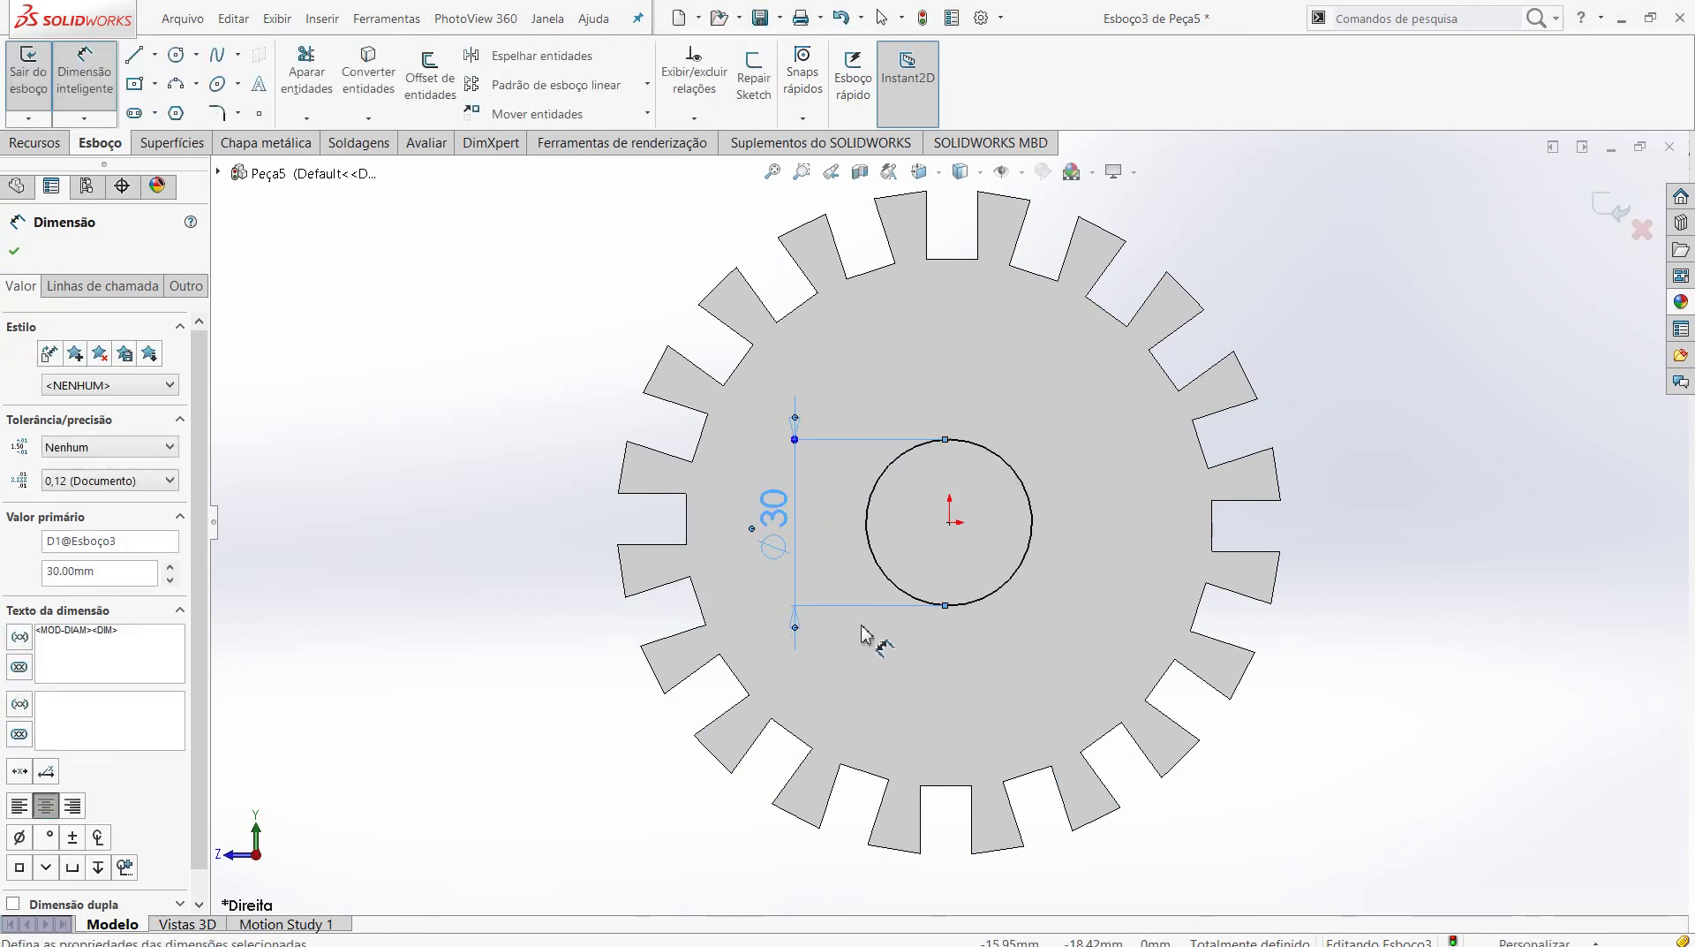
mouse_move(861, 634)
middle_down()
mouse_move(723, 618)
mouse_move(742, 651)
middle_up()
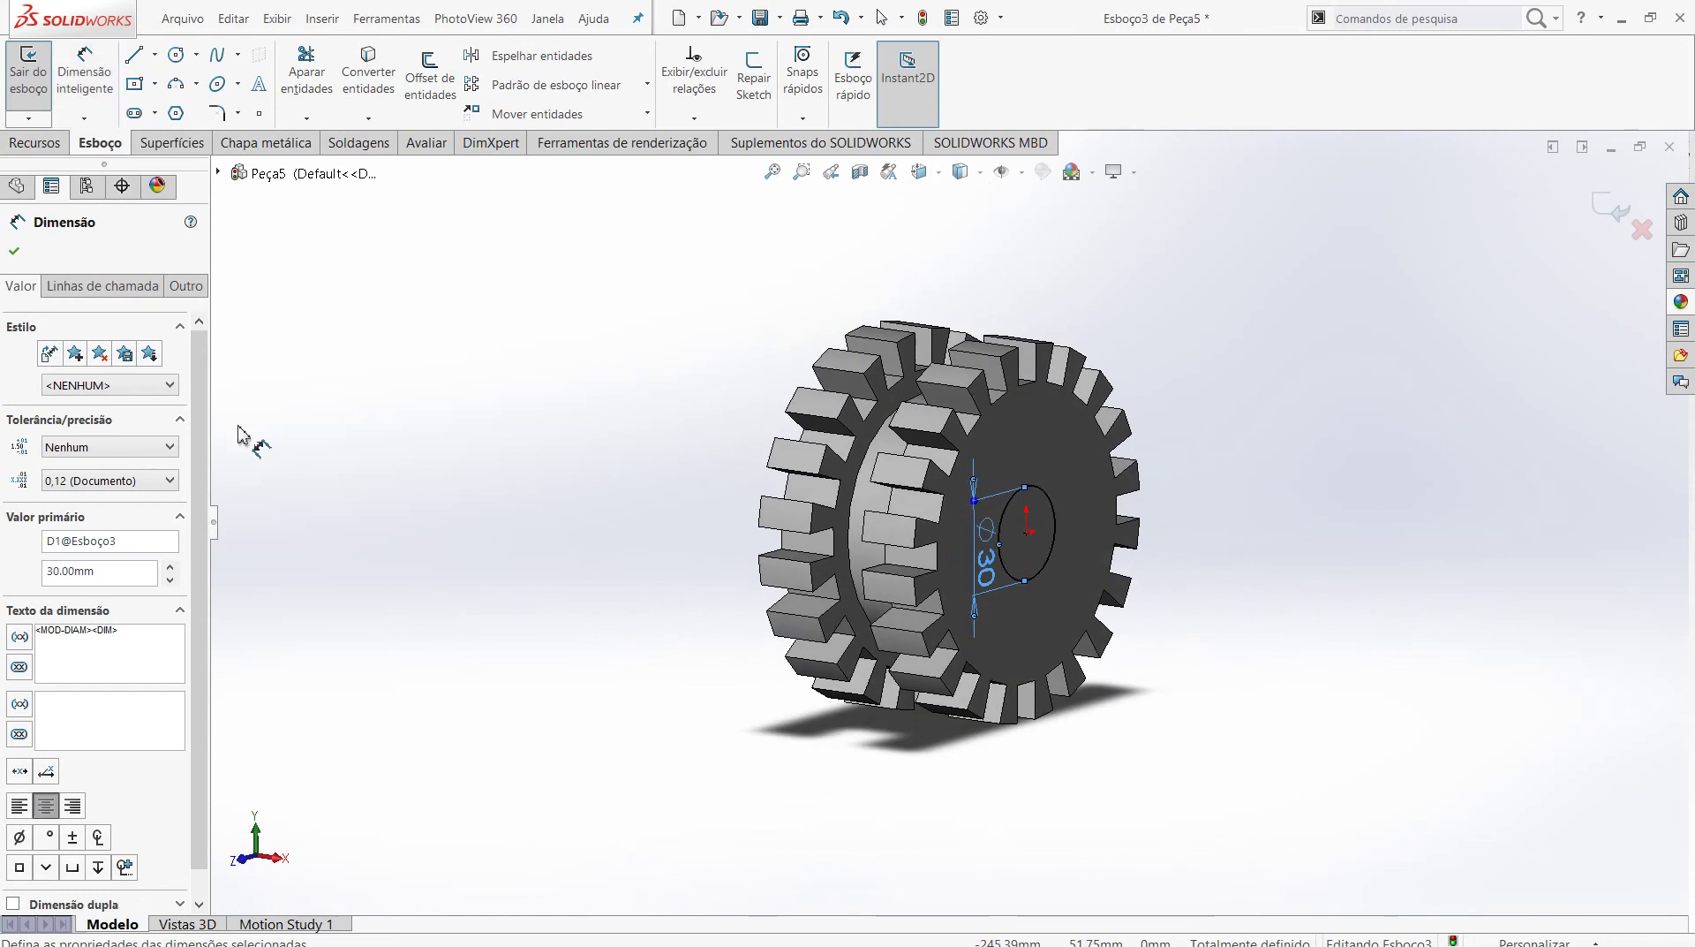
click(14, 254)
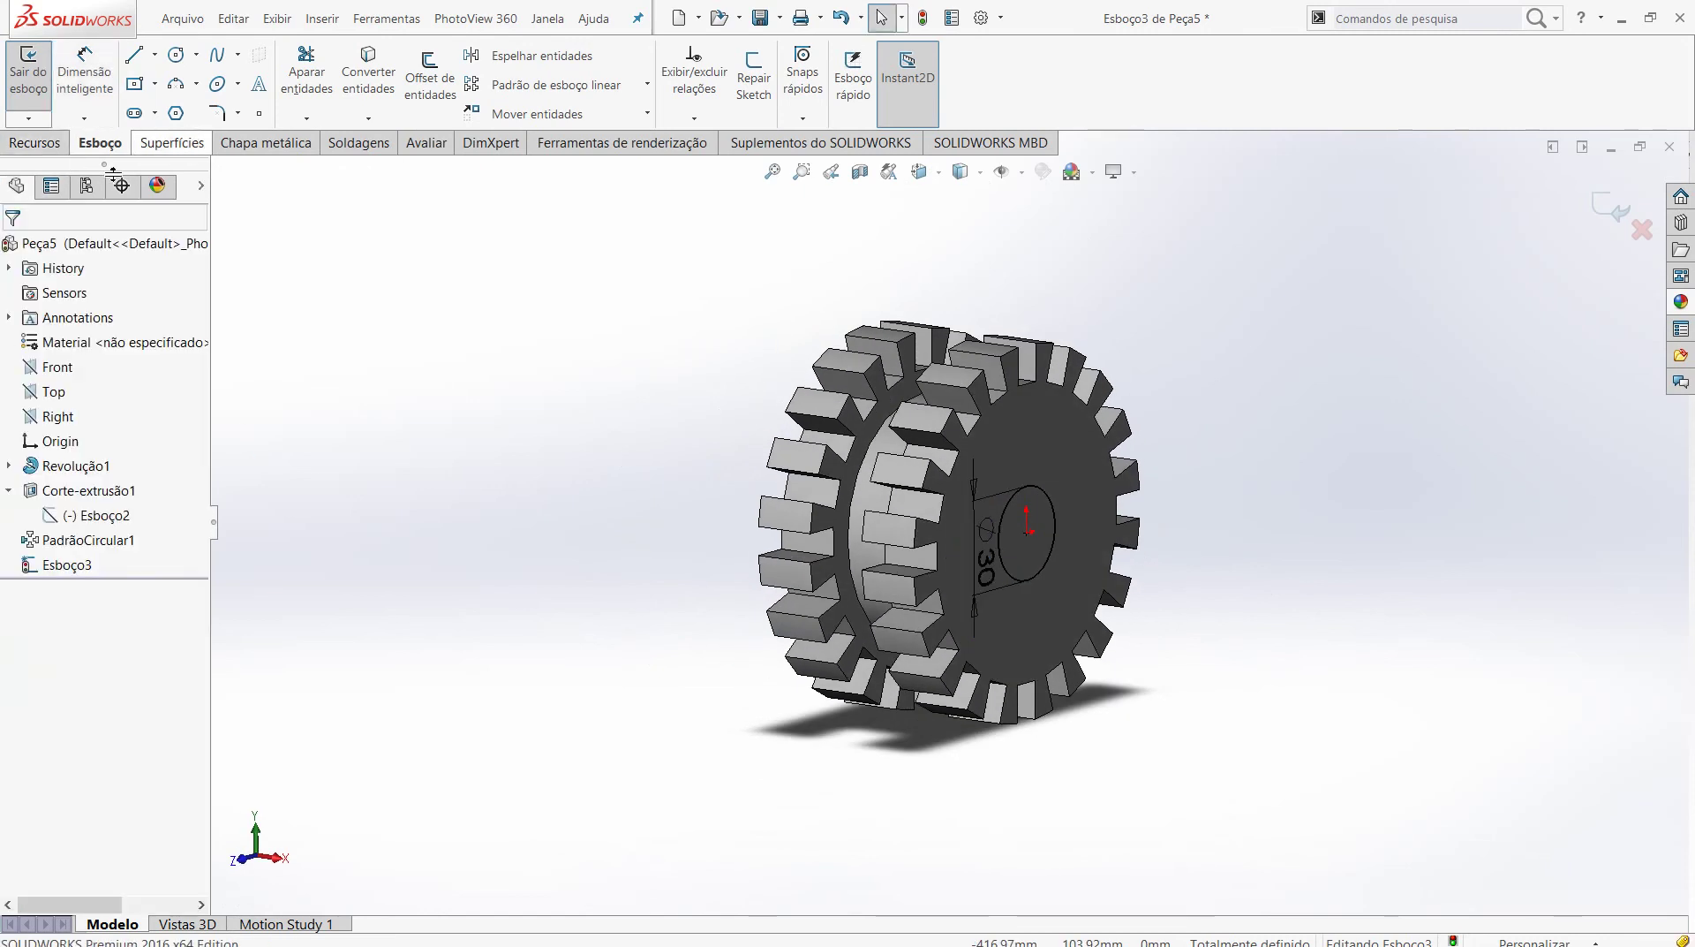
- Extrude-cut the Ø30 mm circle Up To Surface at the far gear face
click(36, 142)
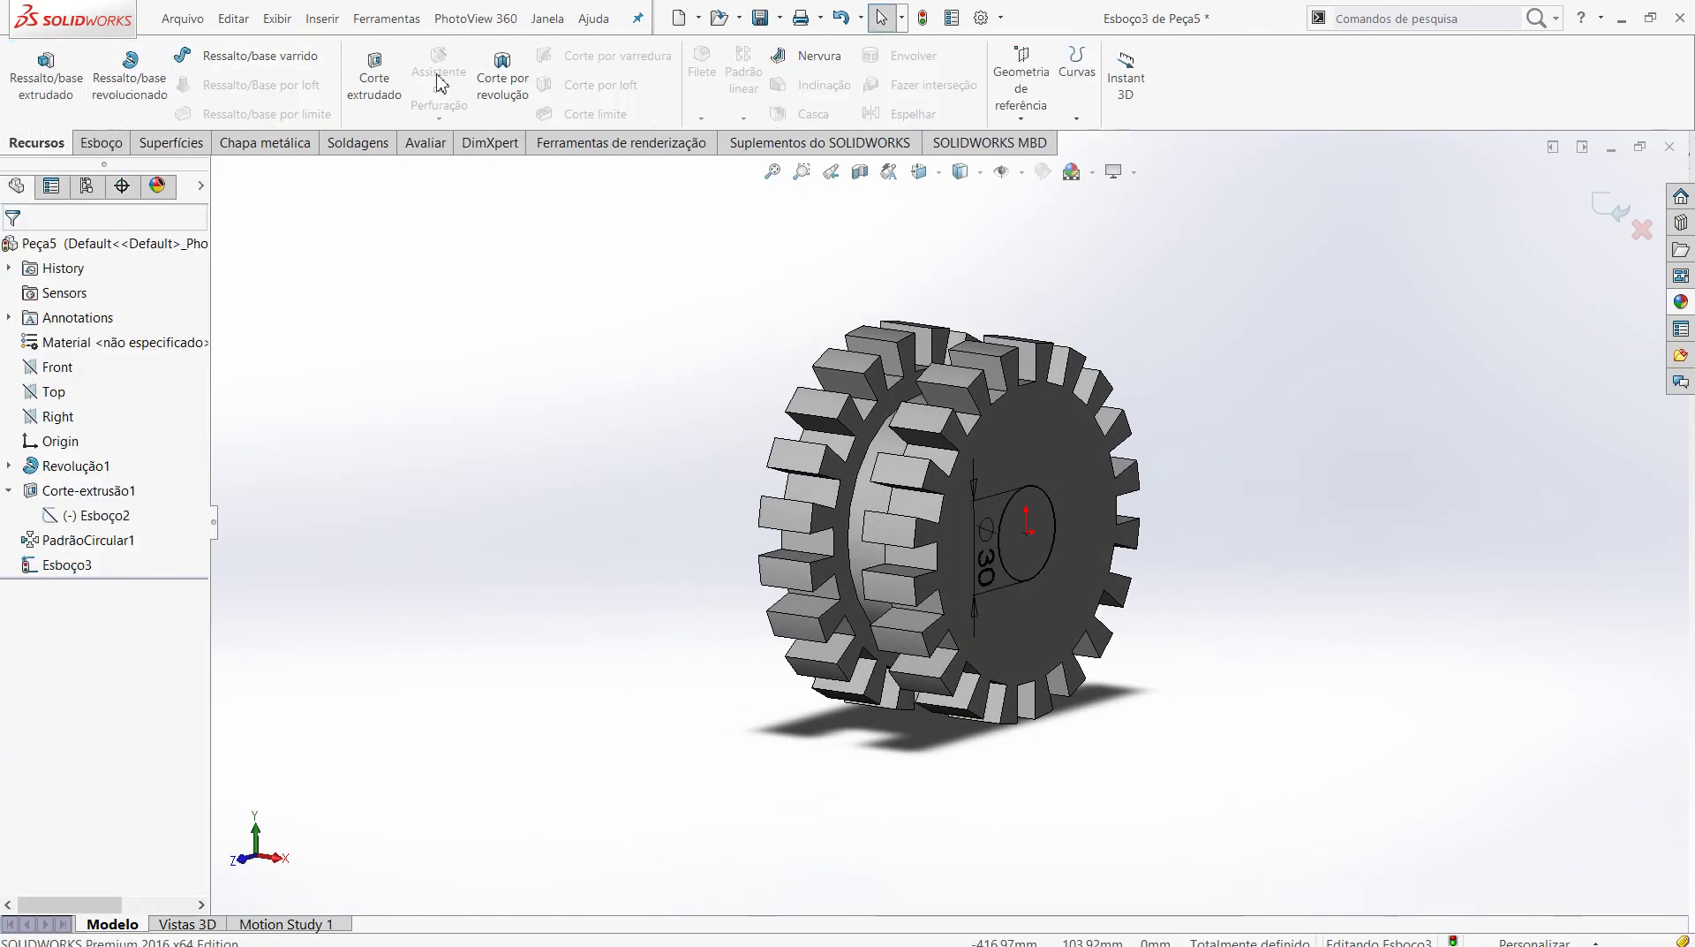
click(376, 98)
mouse_move(466, 481)
middle_down()
mouse_move(518, 461)
mouse_move(632, 523)
mouse_move(651, 588)
middle_up()
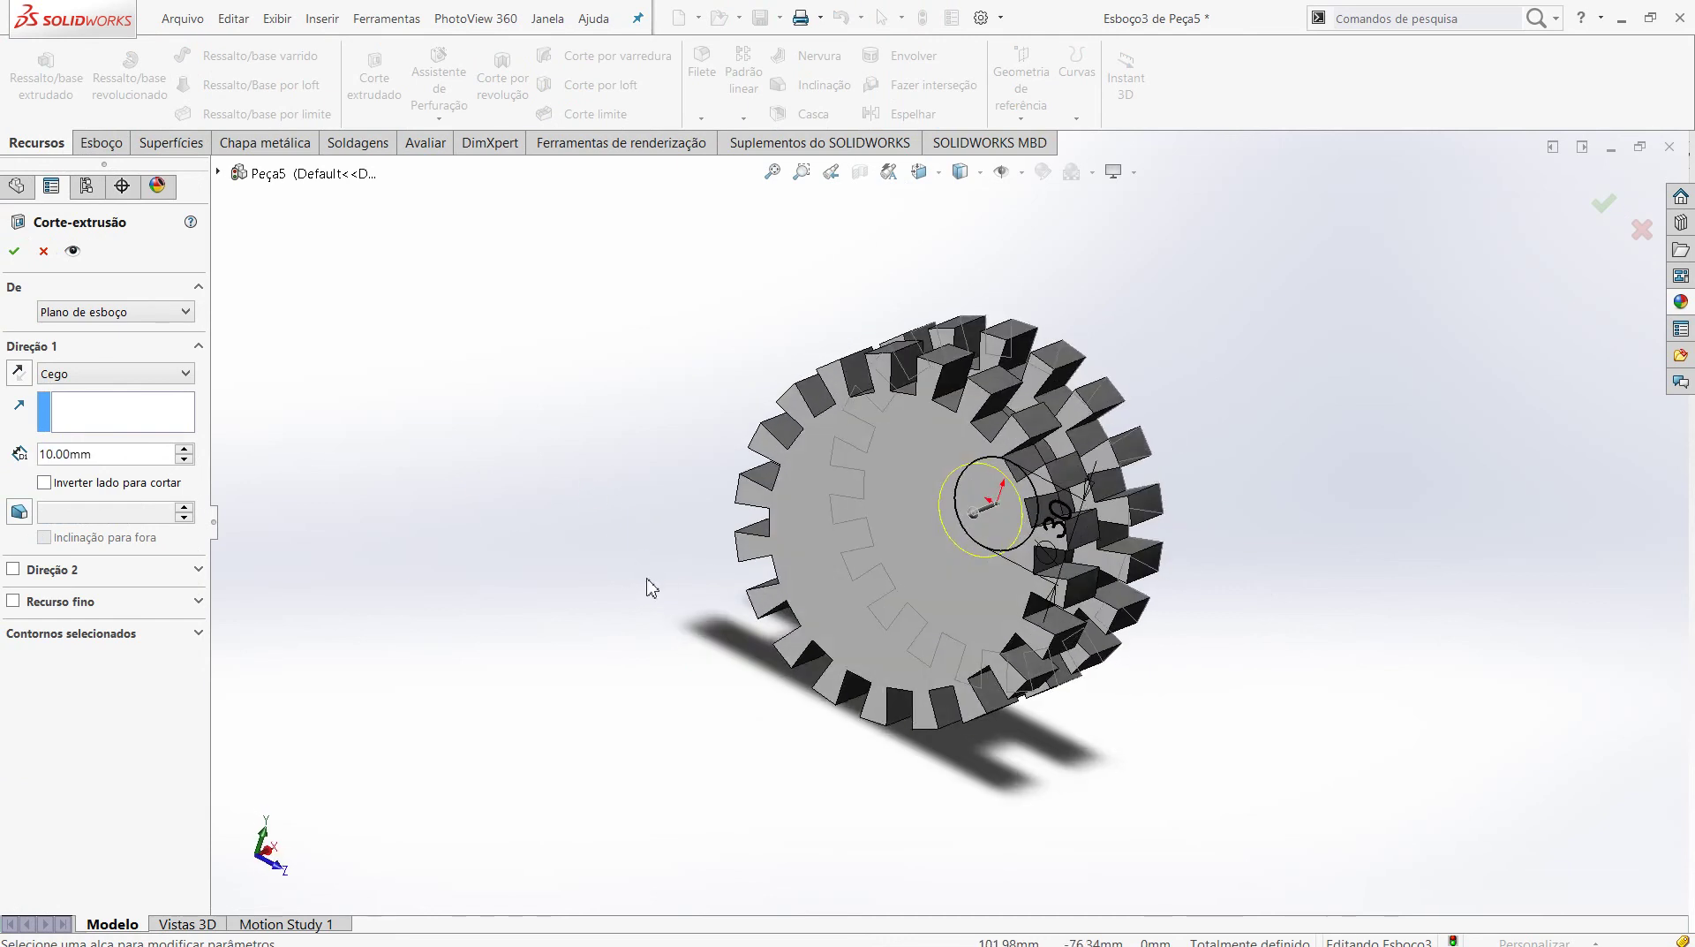
click(186, 379)
click(113, 470)
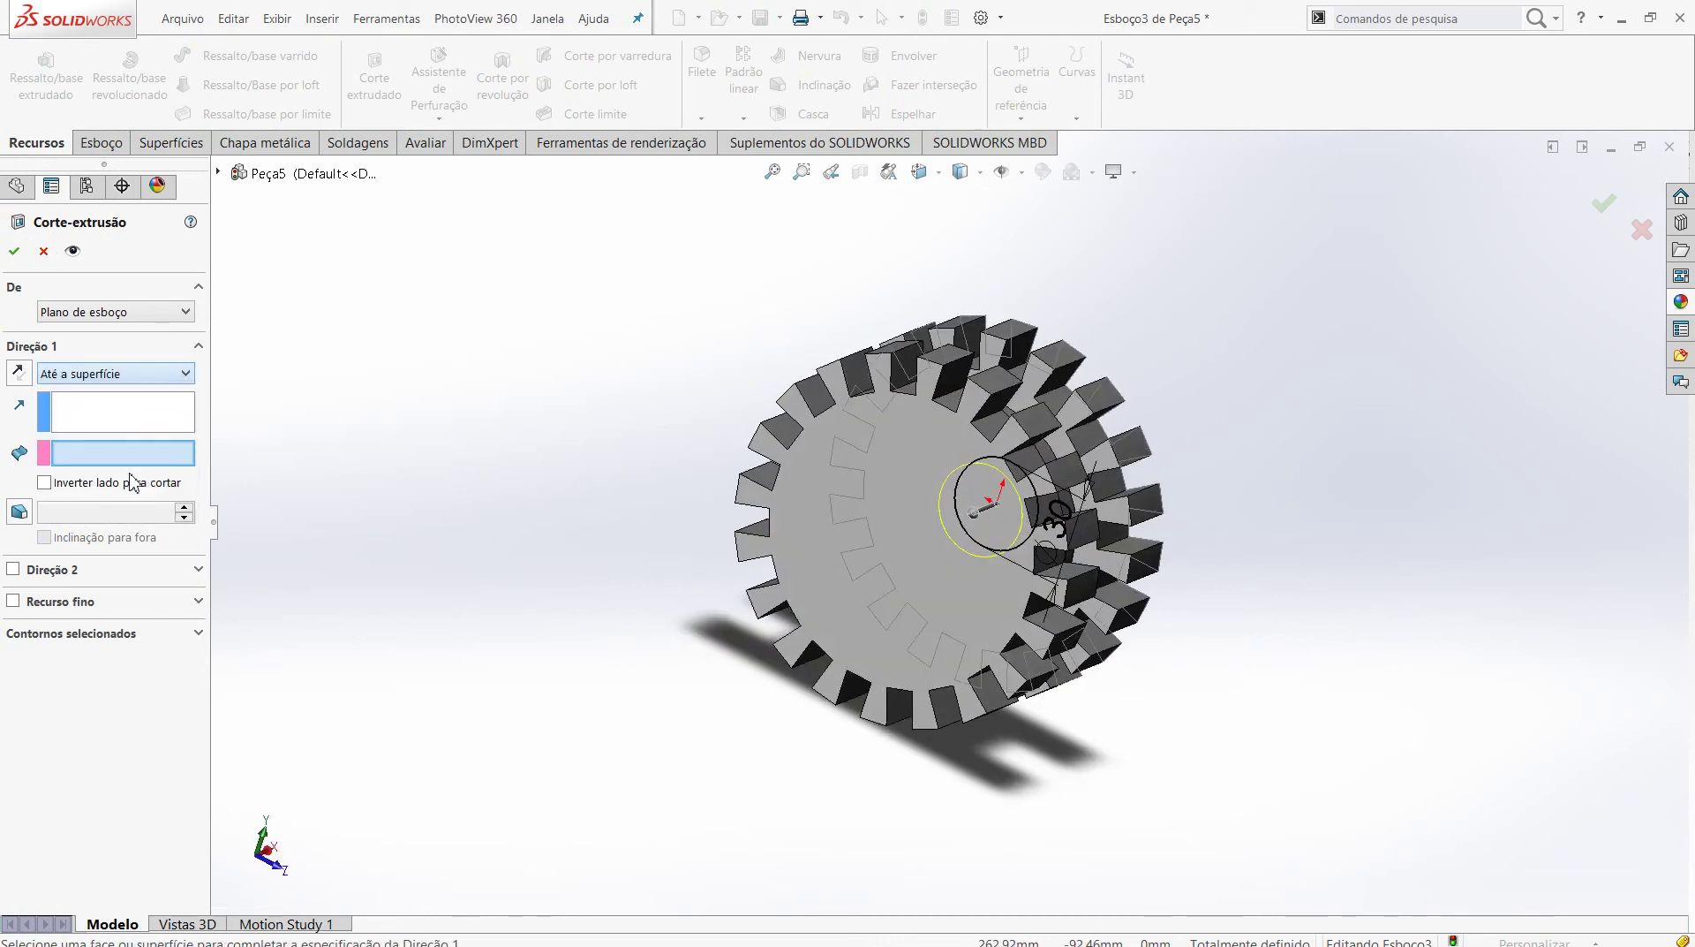
click(855, 536)
mouse_move(595, 582)
middle_down()
mouse_move(363, 584)
mouse_move(348, 606)
middle_up()
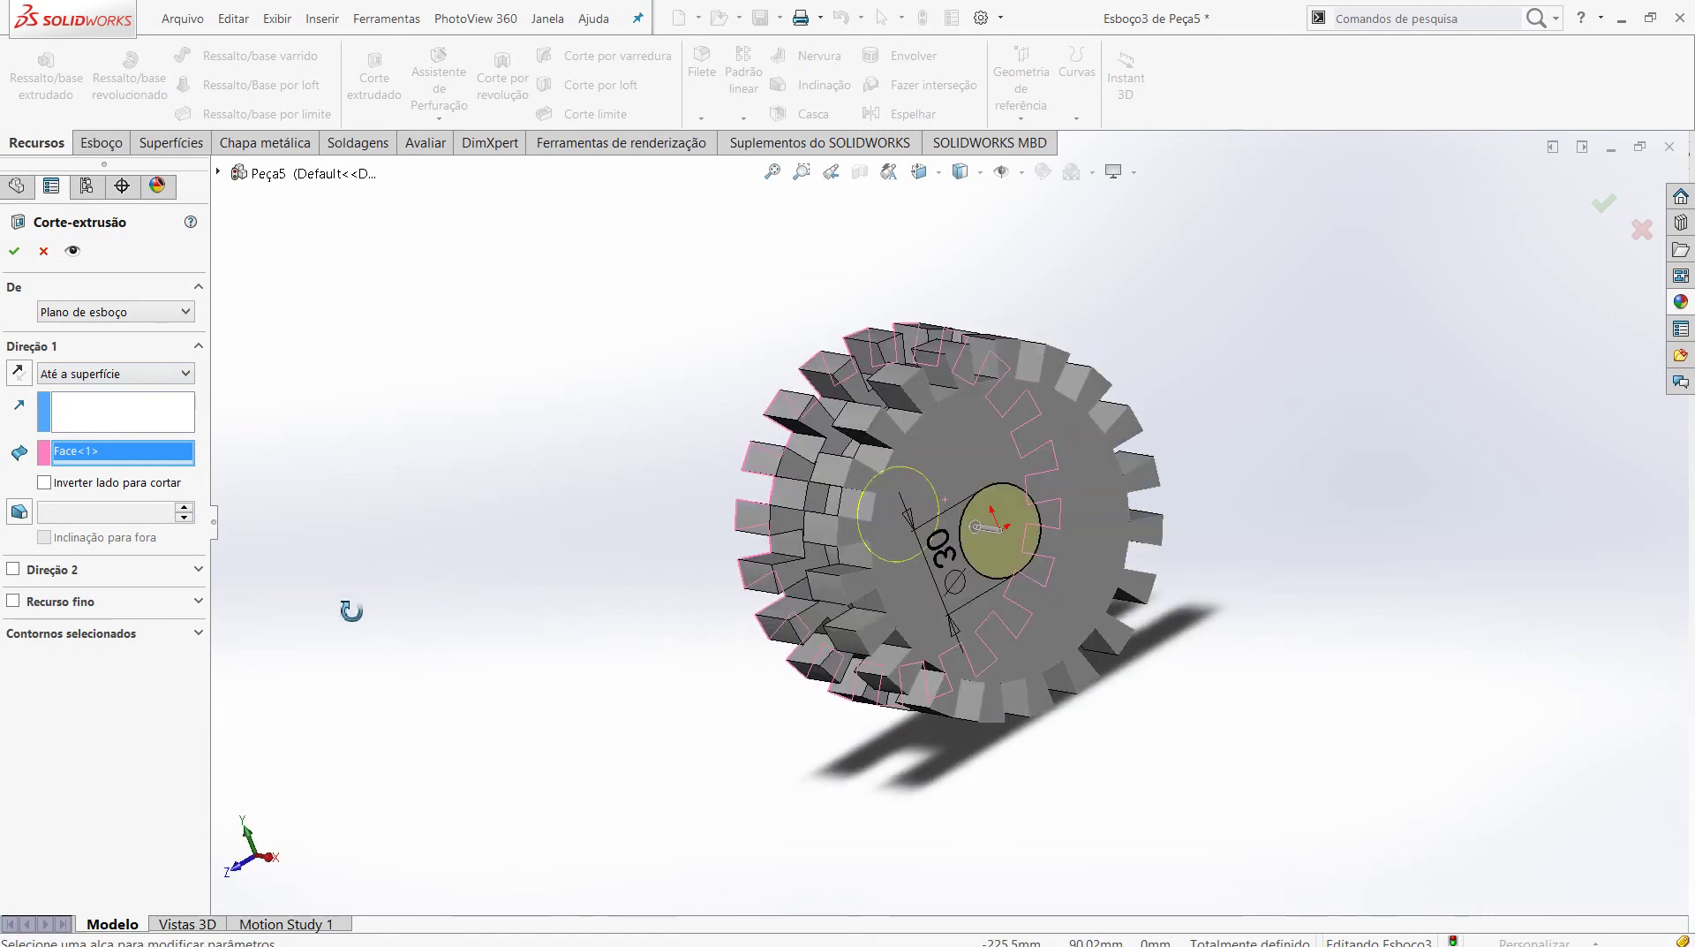
click(13, 253)
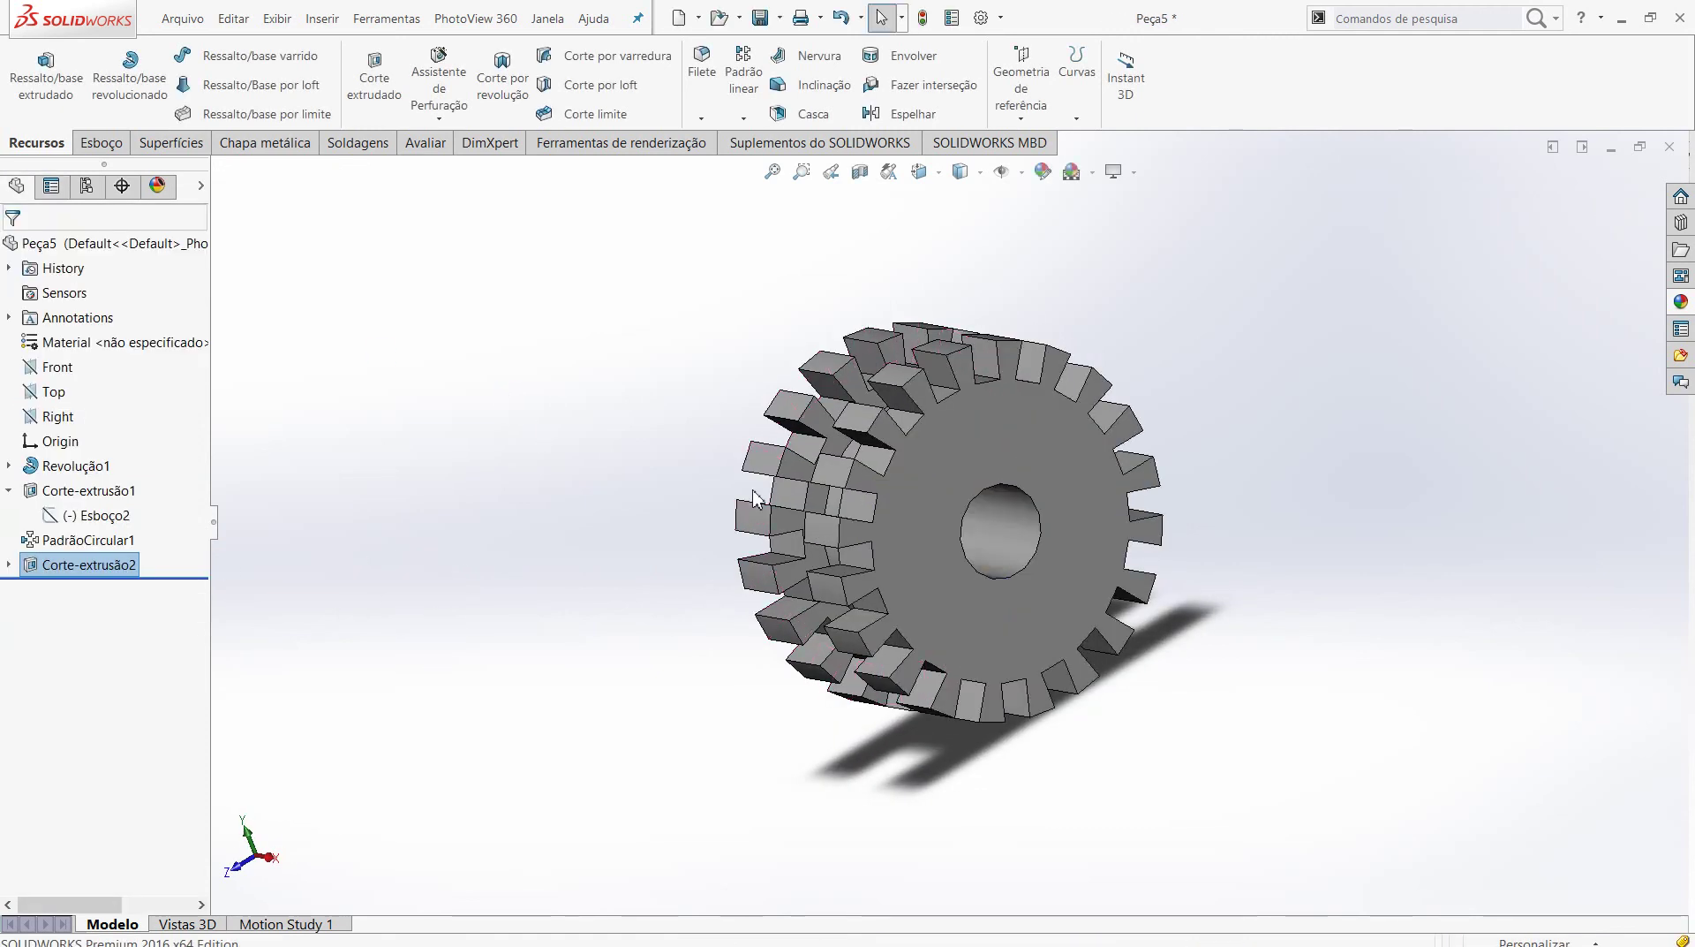
mouse_move(753, 499)
middle_down()
mouse_move(752, 408)
mouse_move(768, 433)
middle_up()
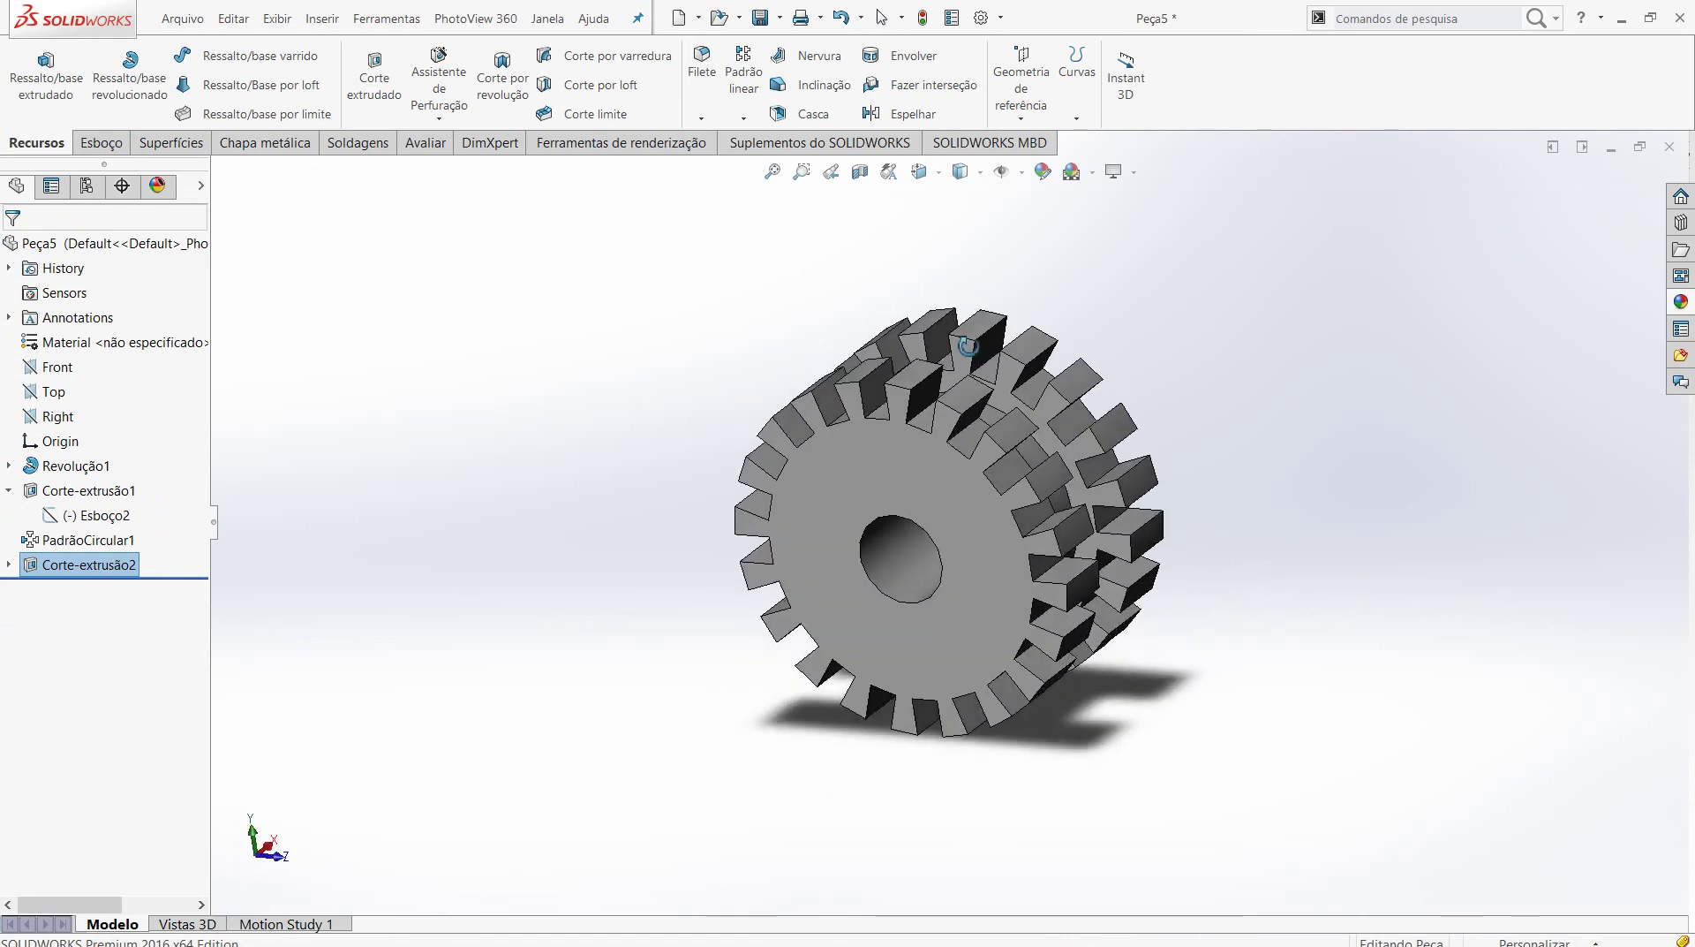
- Edit Corte-extrusão1 and confirm it to rebuild the gear teeth
click(81, 491)
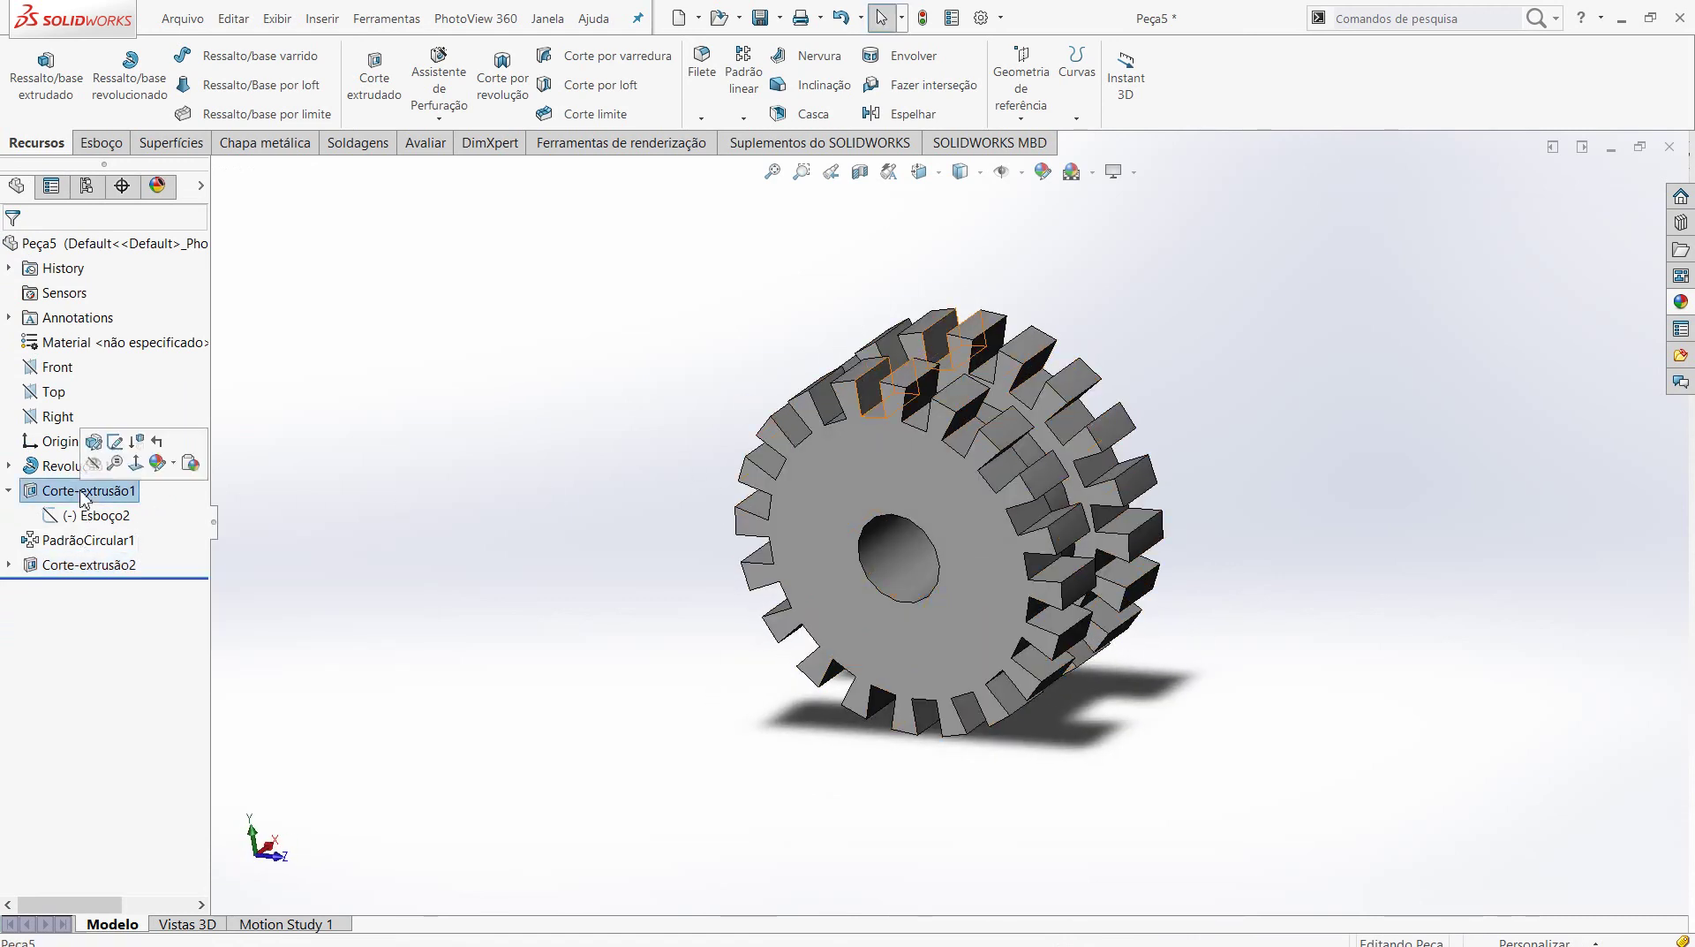
click(94, 443)
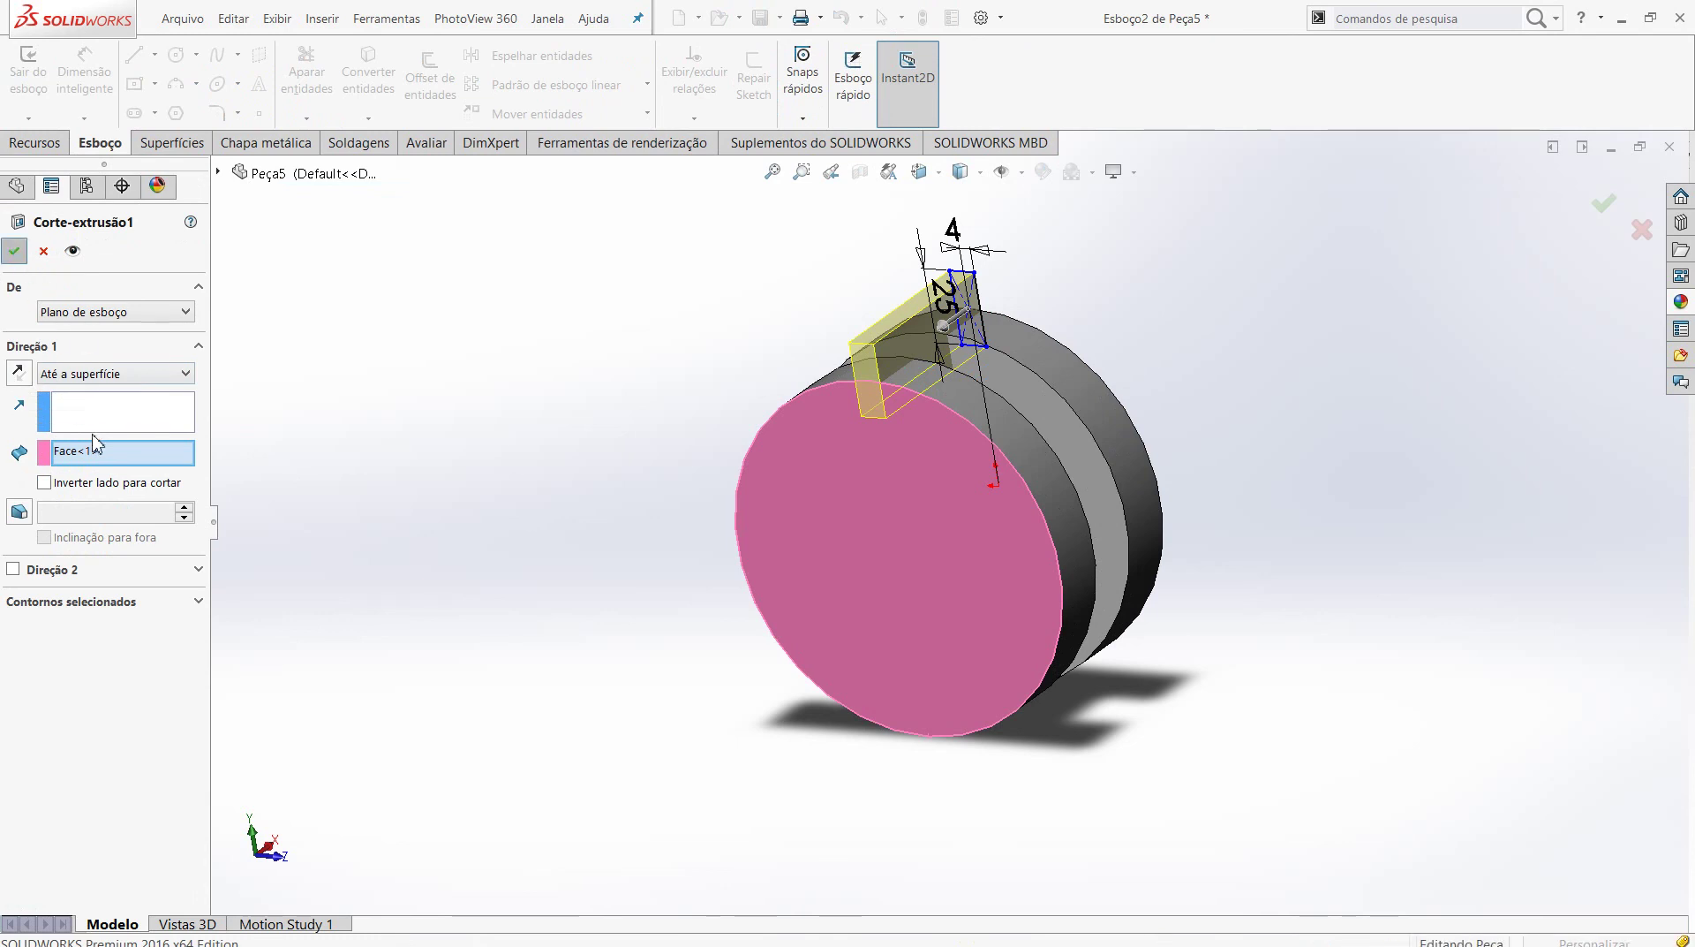
key(Return)
- Reopen Esboço2 for editing and zoom in on the tooth rectangle
click(97, 521)
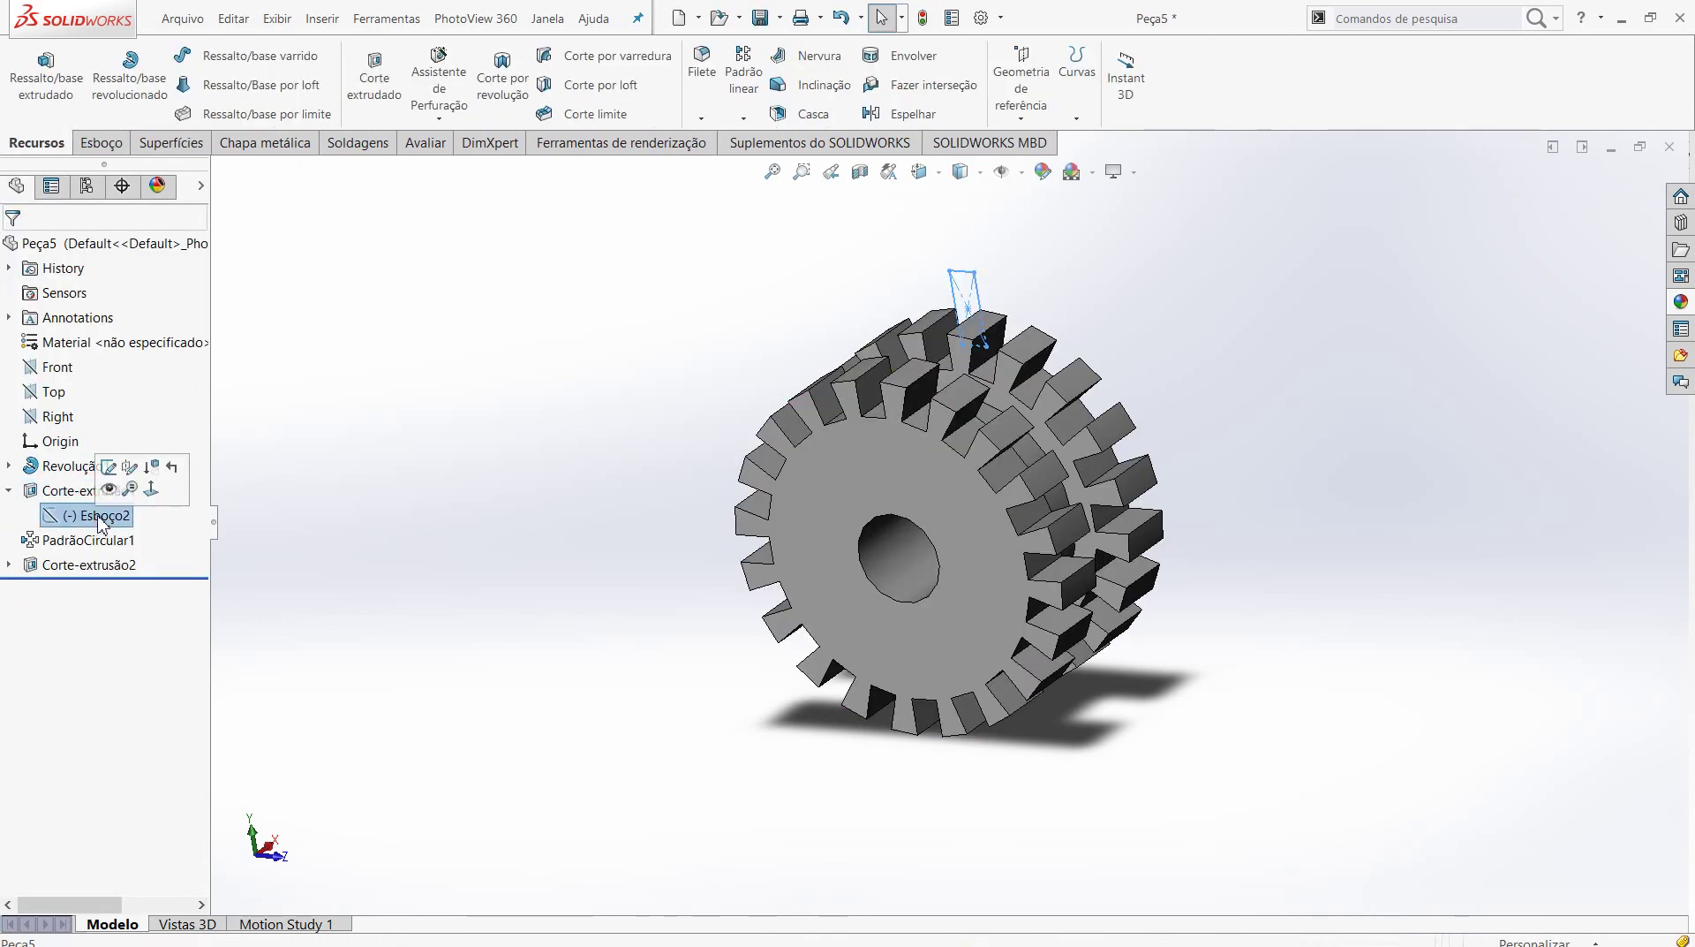
click(109, 467)
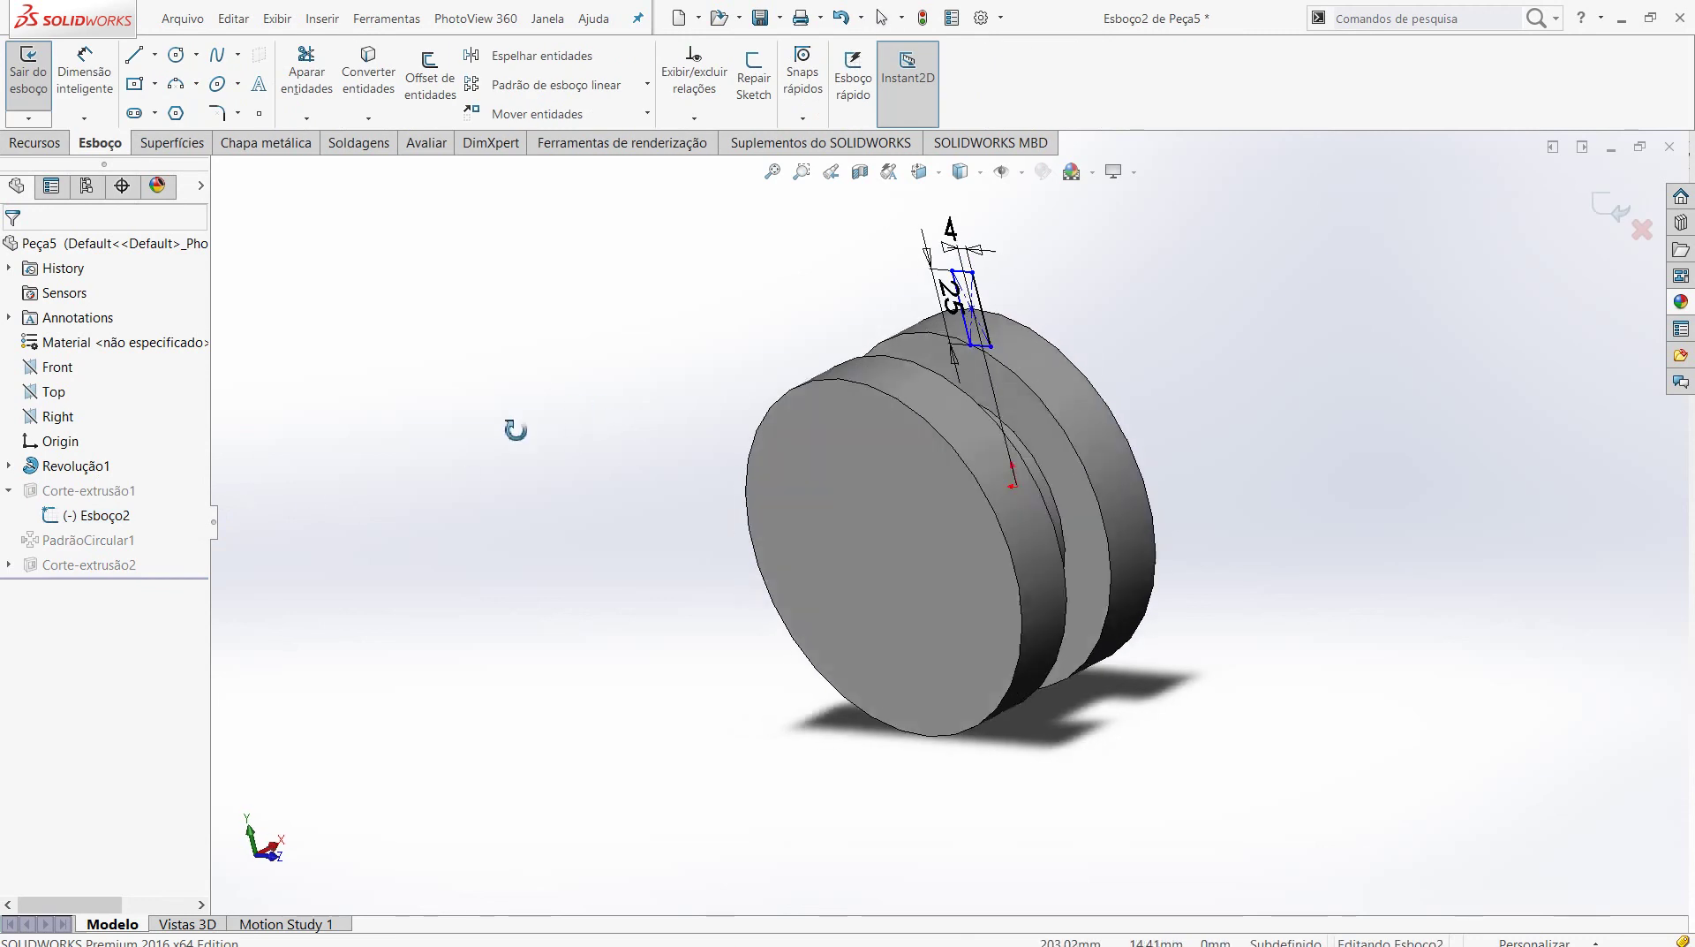
middle_drag(611, 420, 753, 390)
scroll(822, 380, down, 3)
scroll(1003, 402, down, 2)
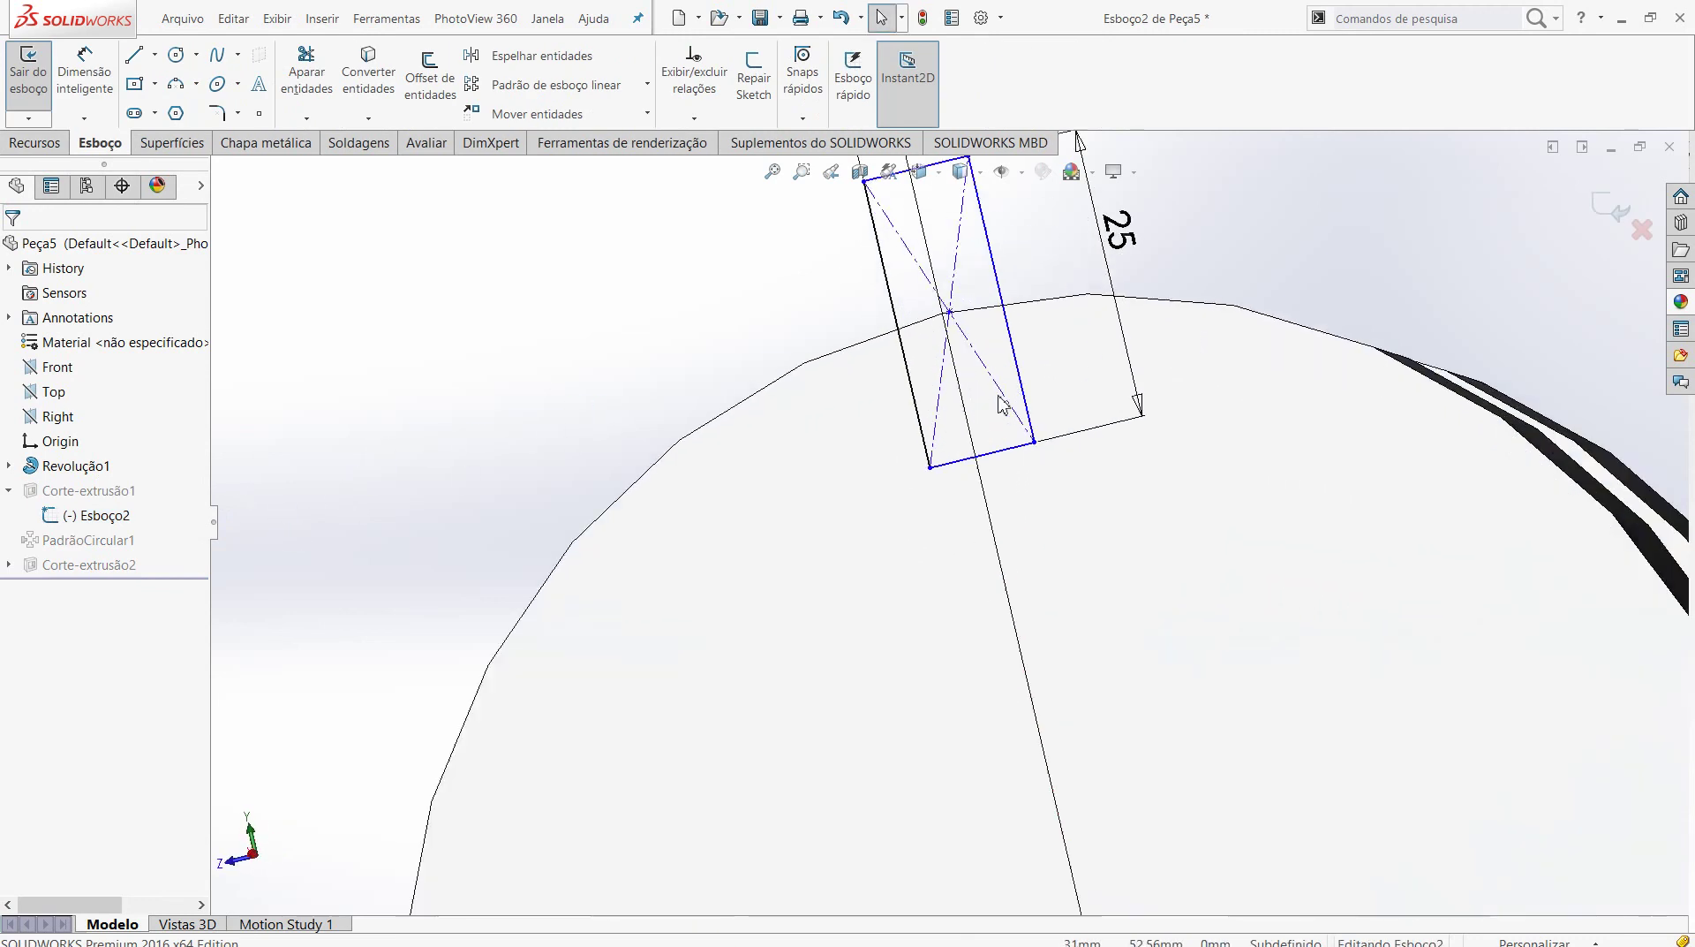
scroll(1003, 402, down, 2)
scroll(1003, 402, down, 1)
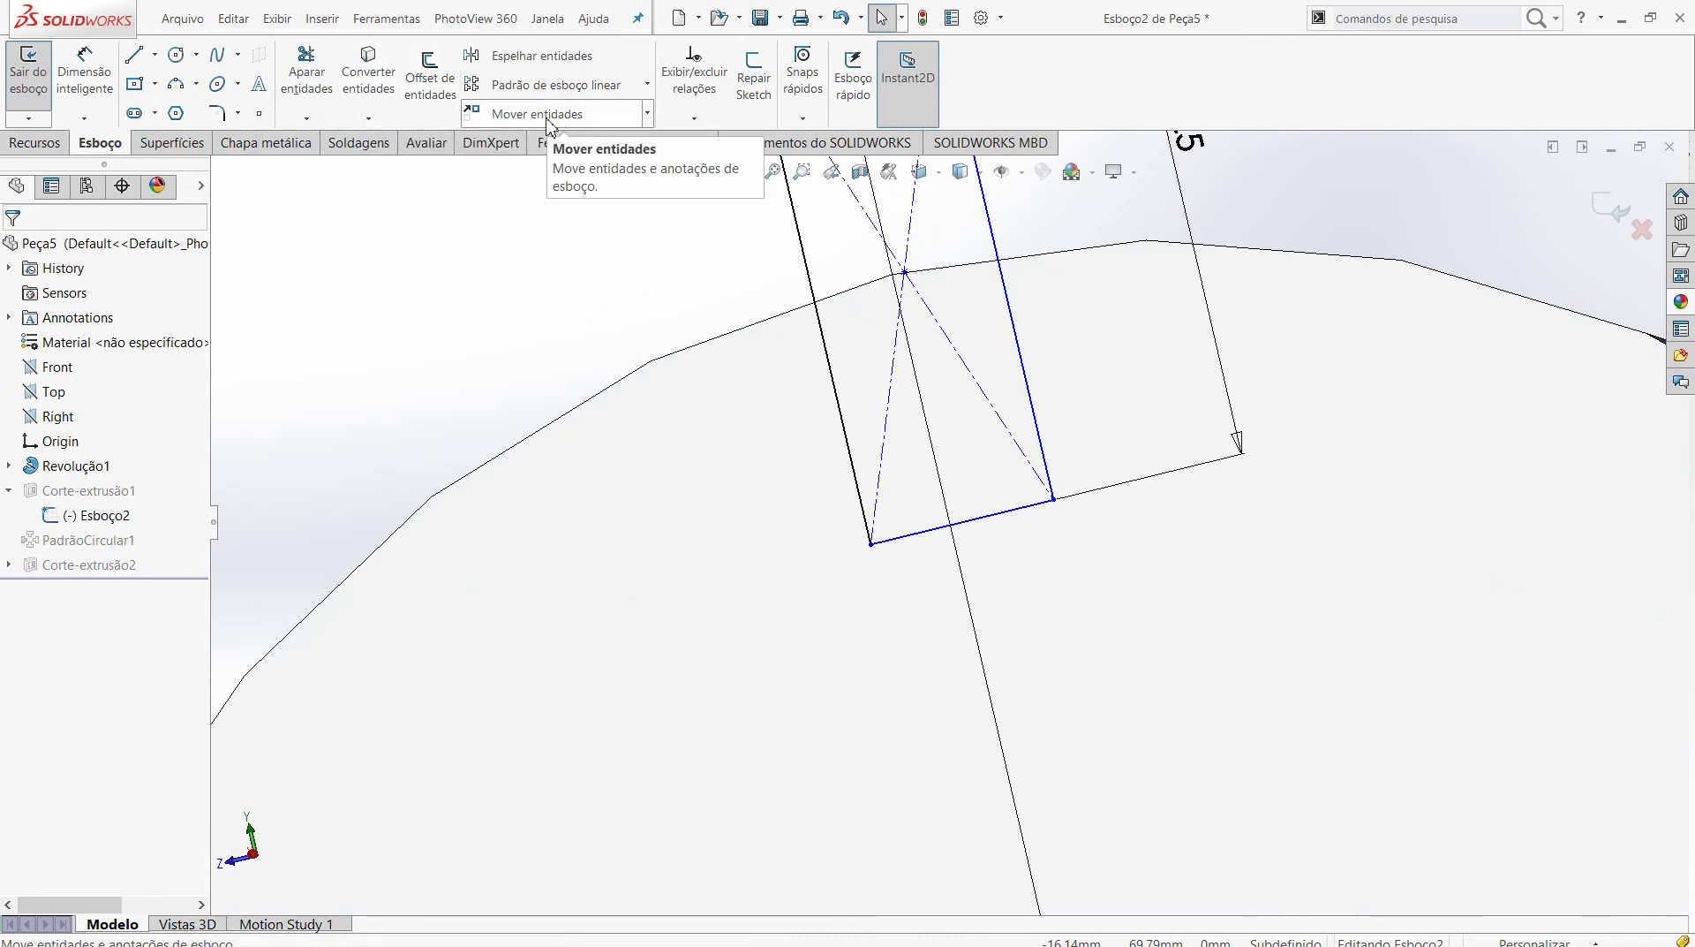
- Set up a 2 mm distance sketch chamfer on the tooth rectangle
click(239, 114)
click(259, 162)
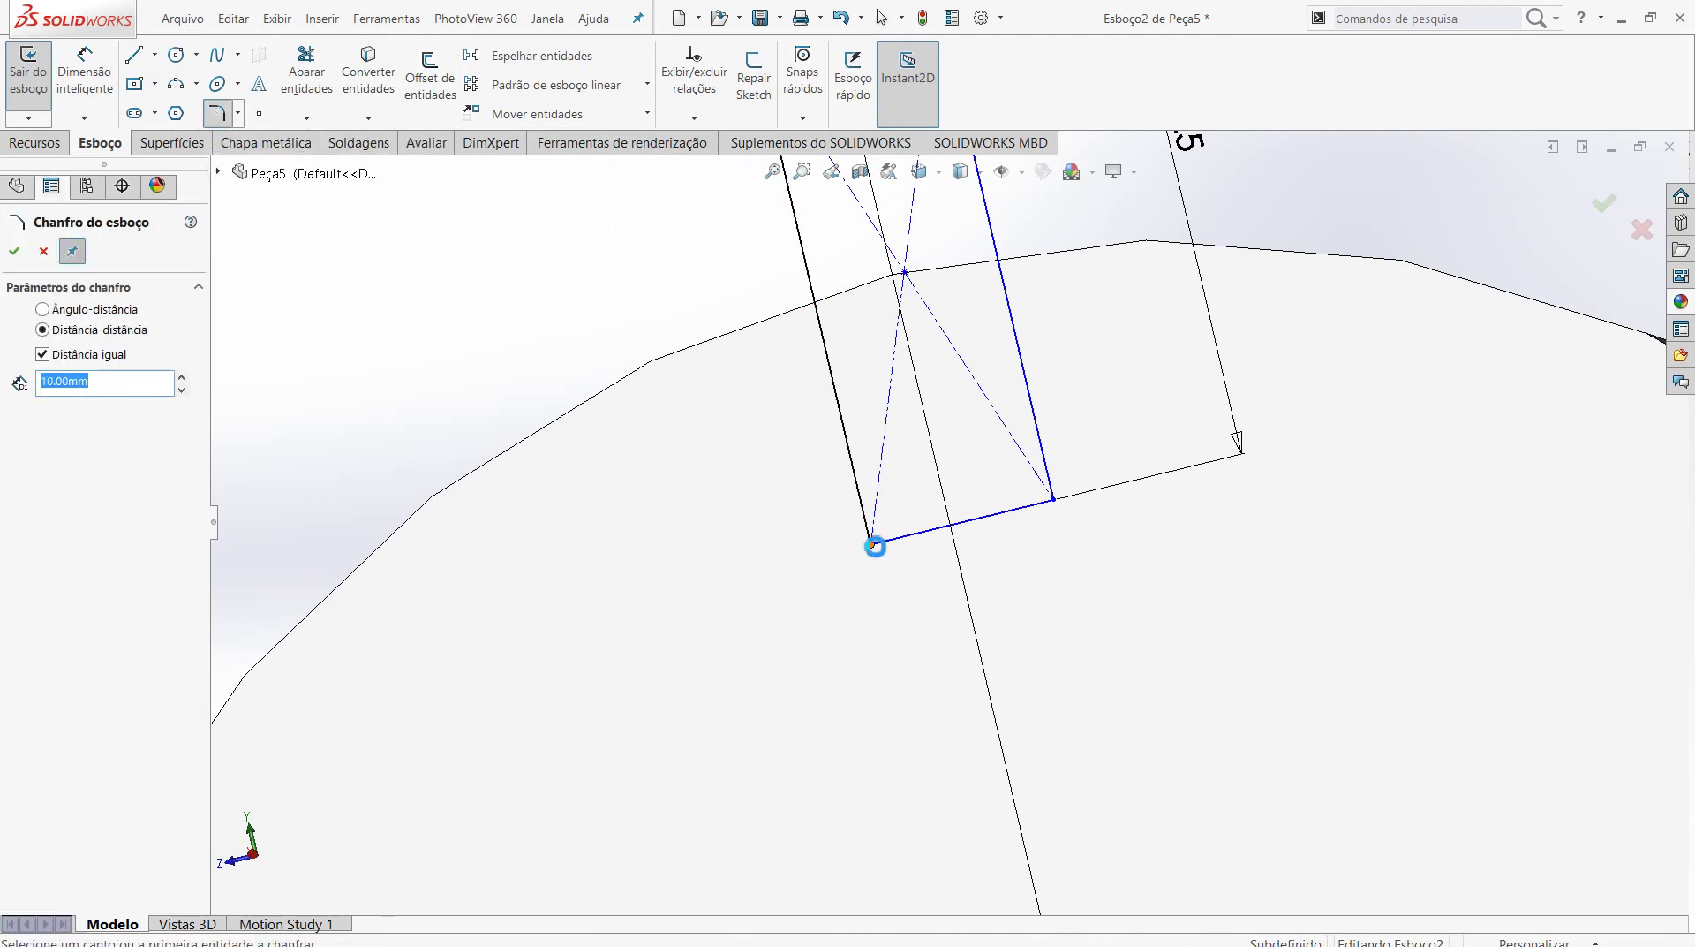
click(873, 545)
click(1041, 490)
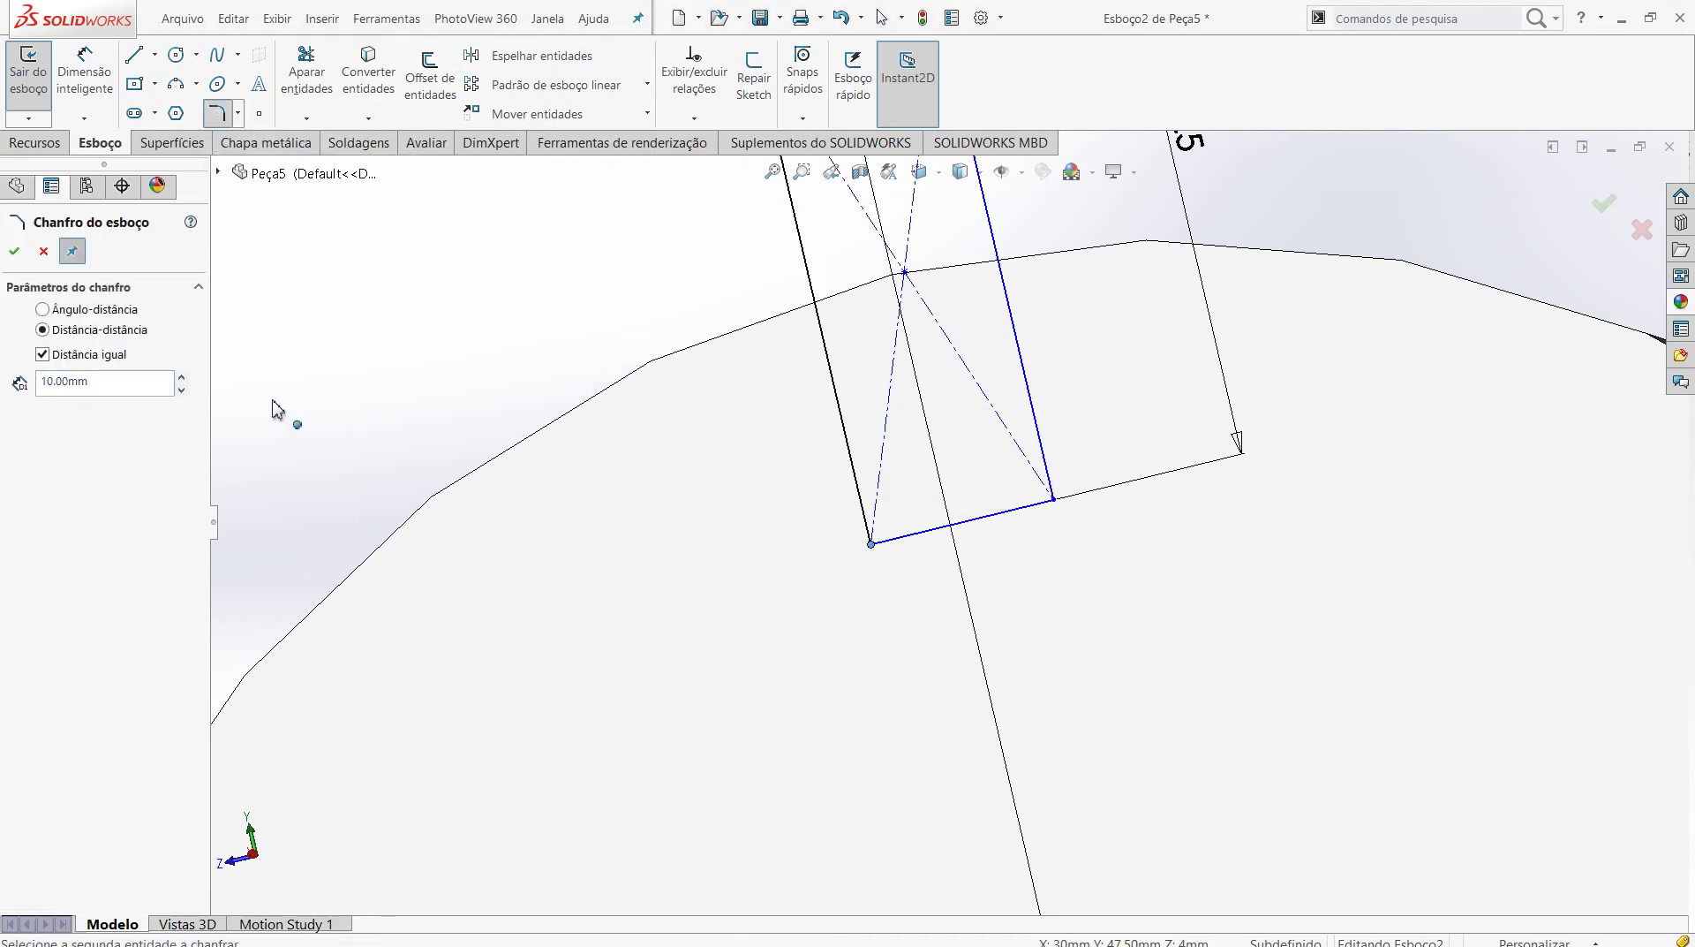
double_click(120, 389)
text(2)
key(Return)
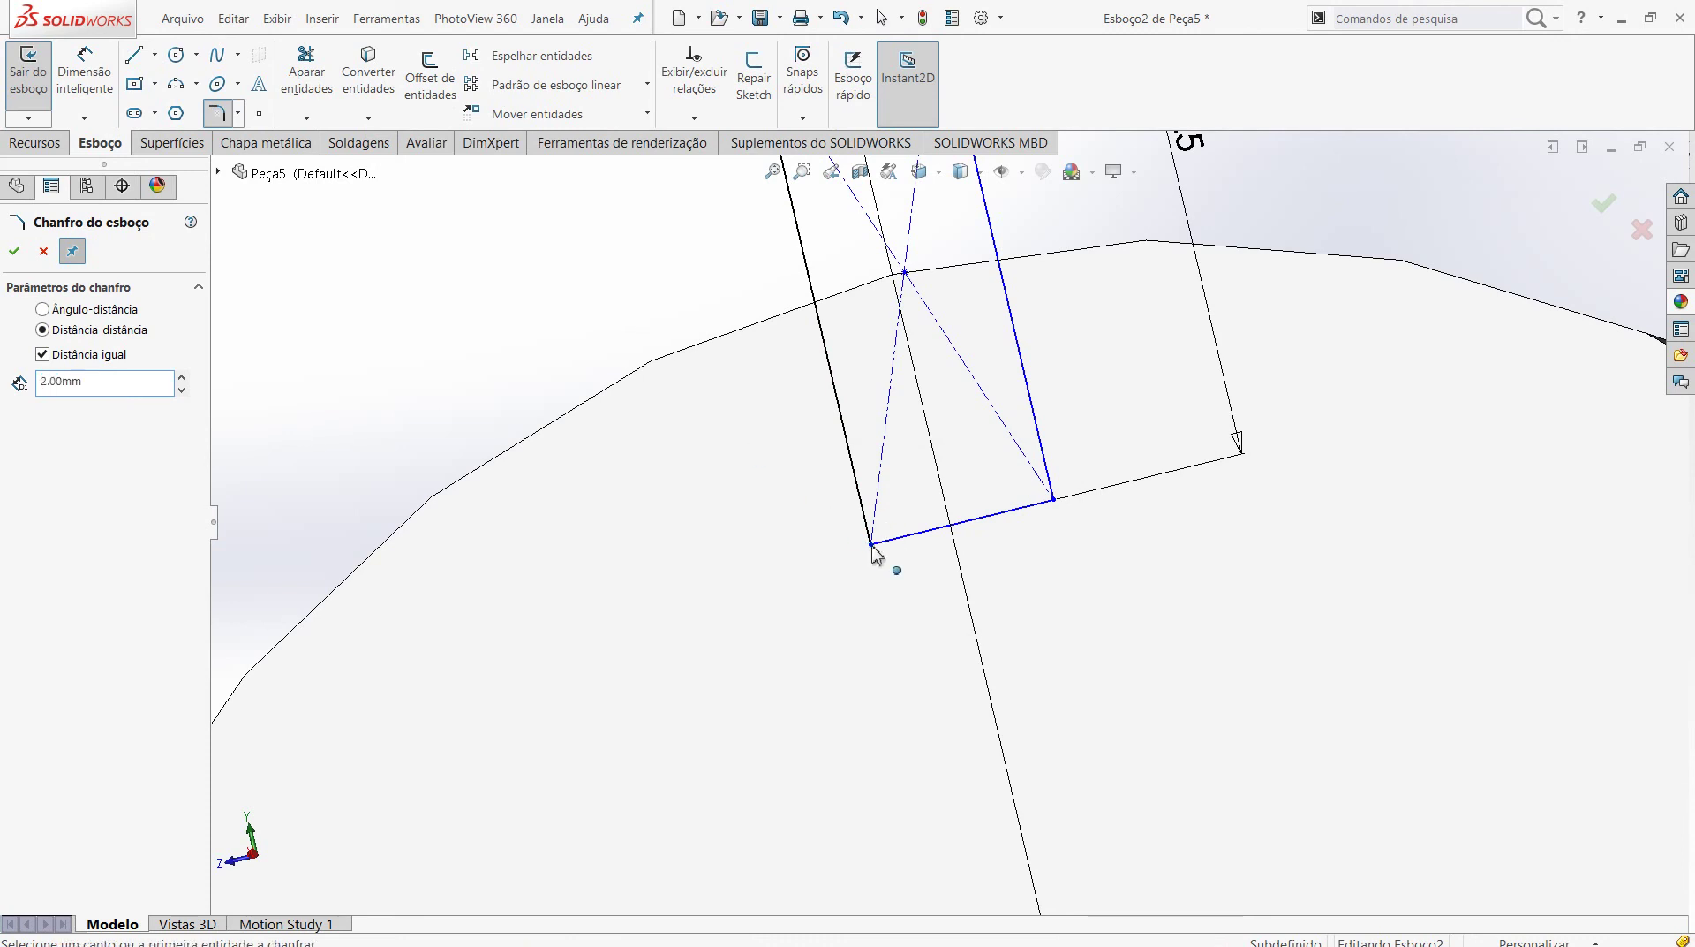
- Chamfer both bottom corners of the rectangle, then exit the sketch to rebuild
click(866, 530)
click(892, 549)
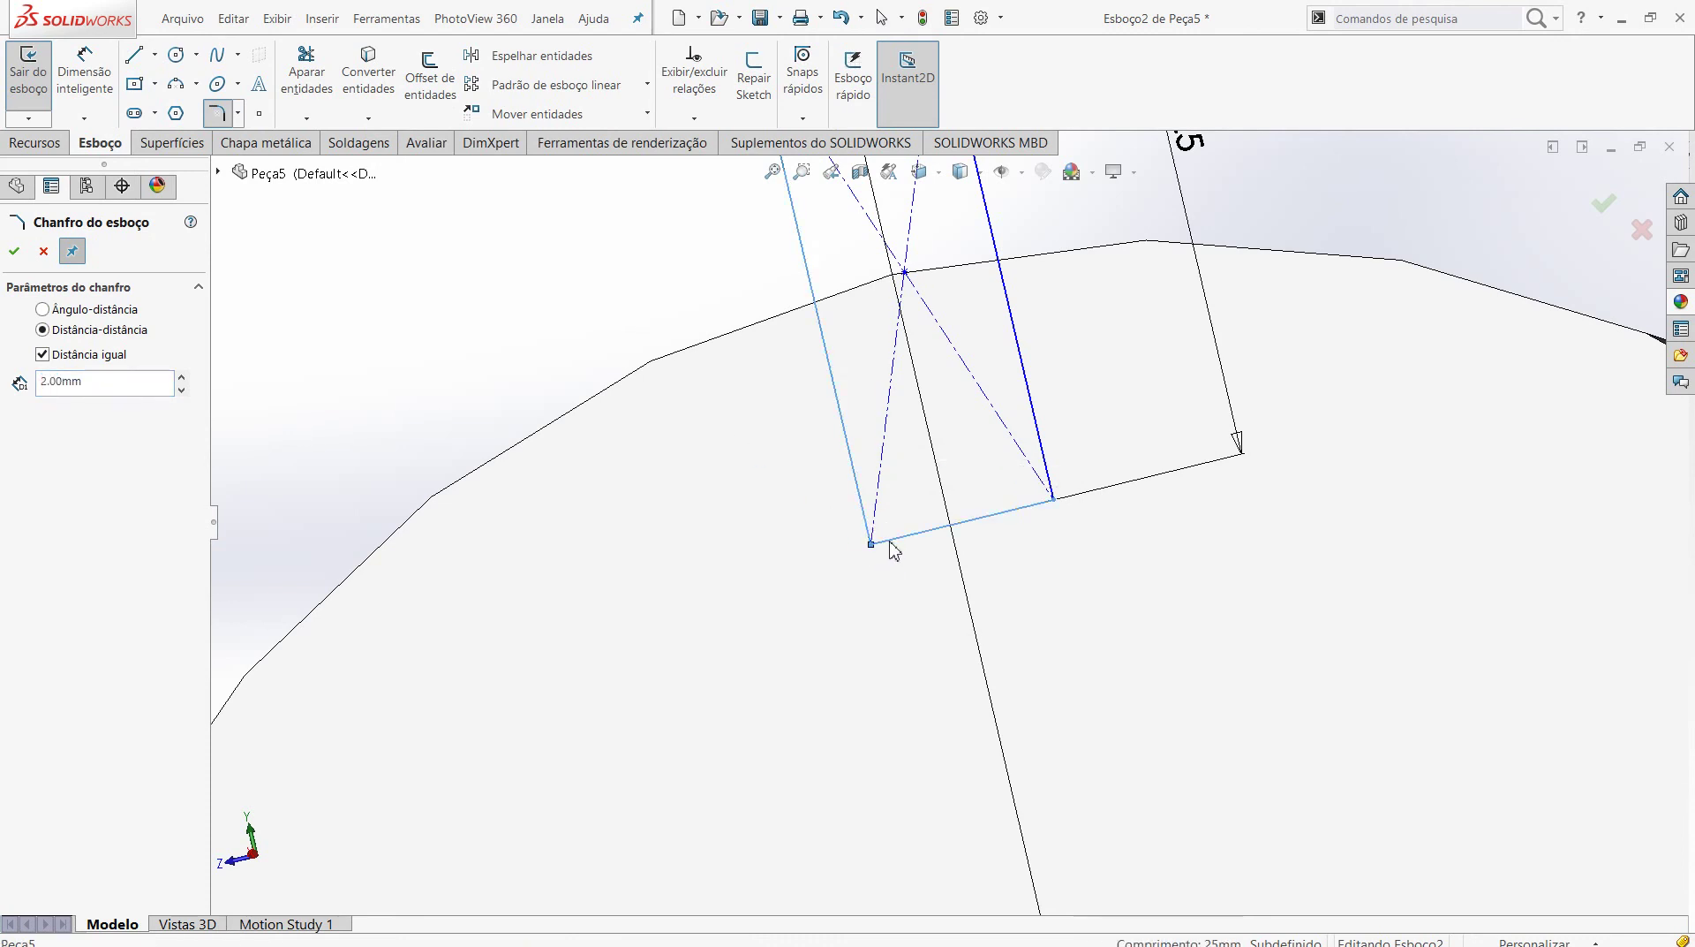
click(1033, 512)
click(1049, 474)
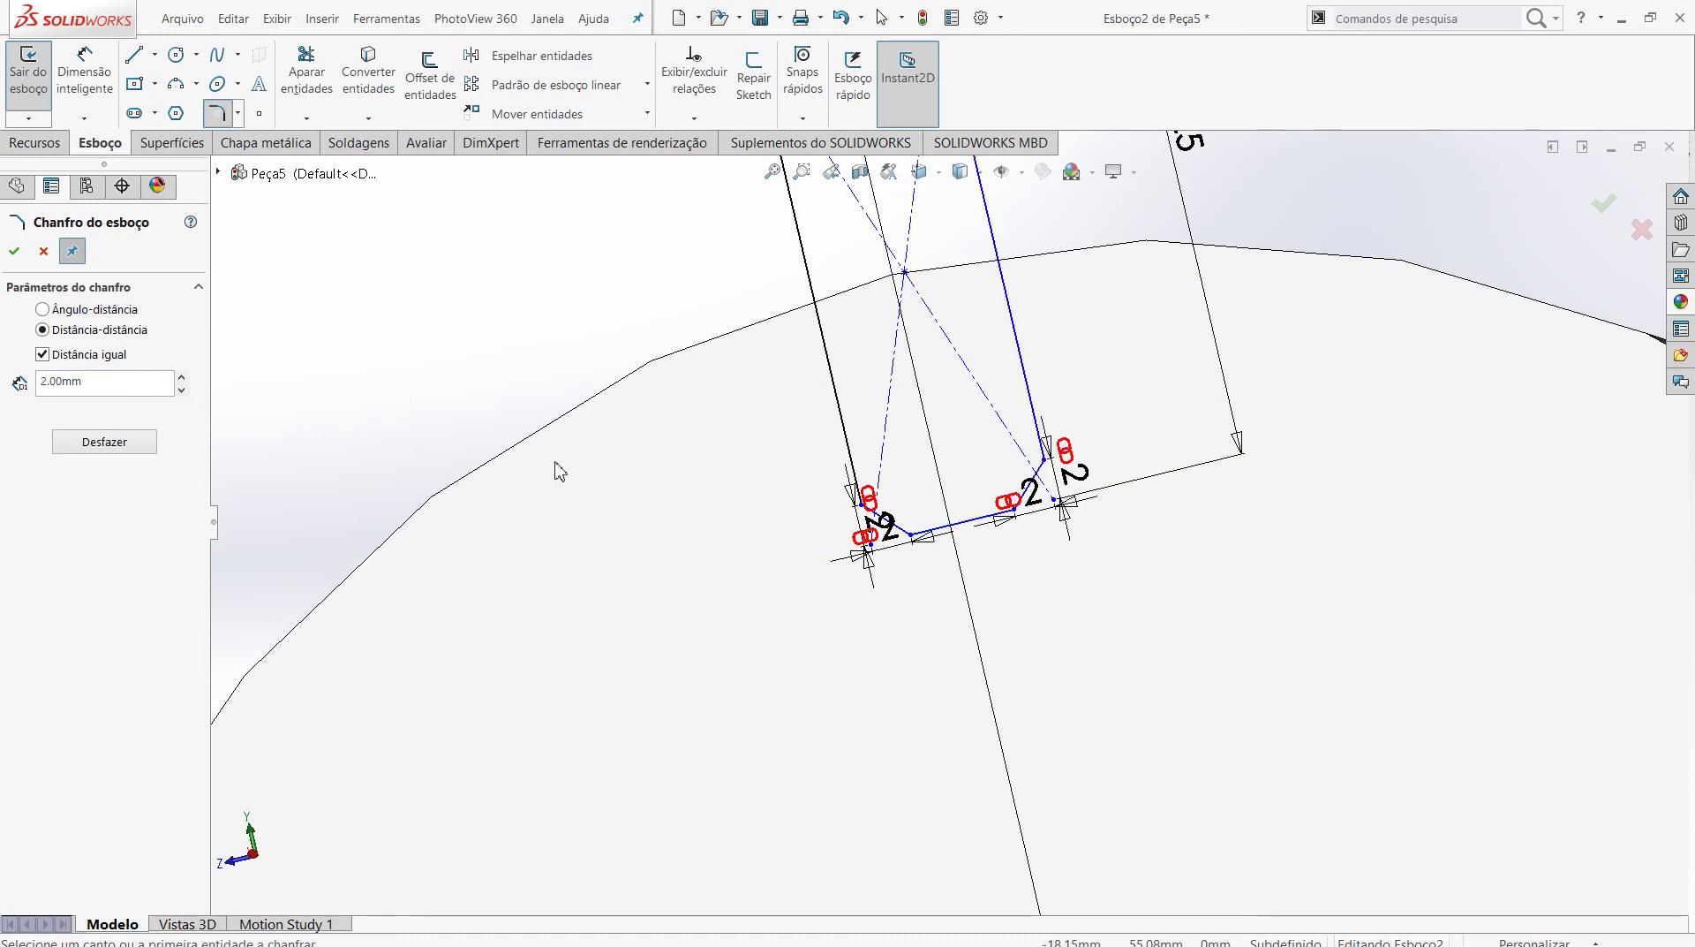
mouse_move(560, 470)
middle_down()
mouse_move(727, 530)
mouse_move(653, 505)
middle_up()
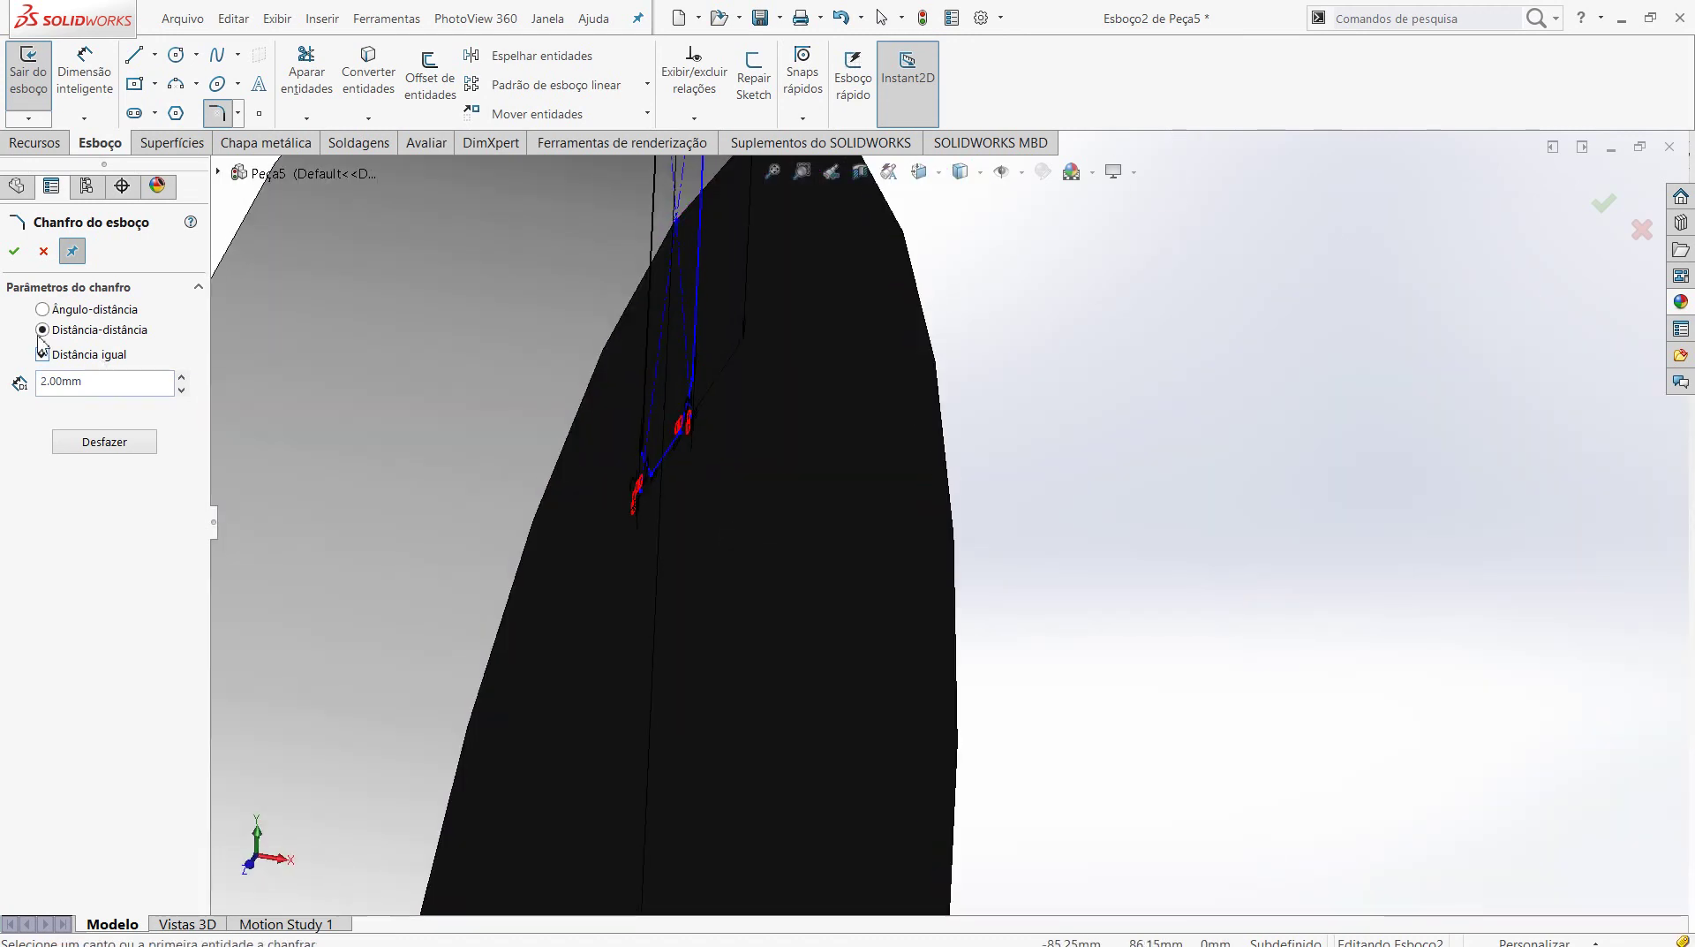
click(15, 251)
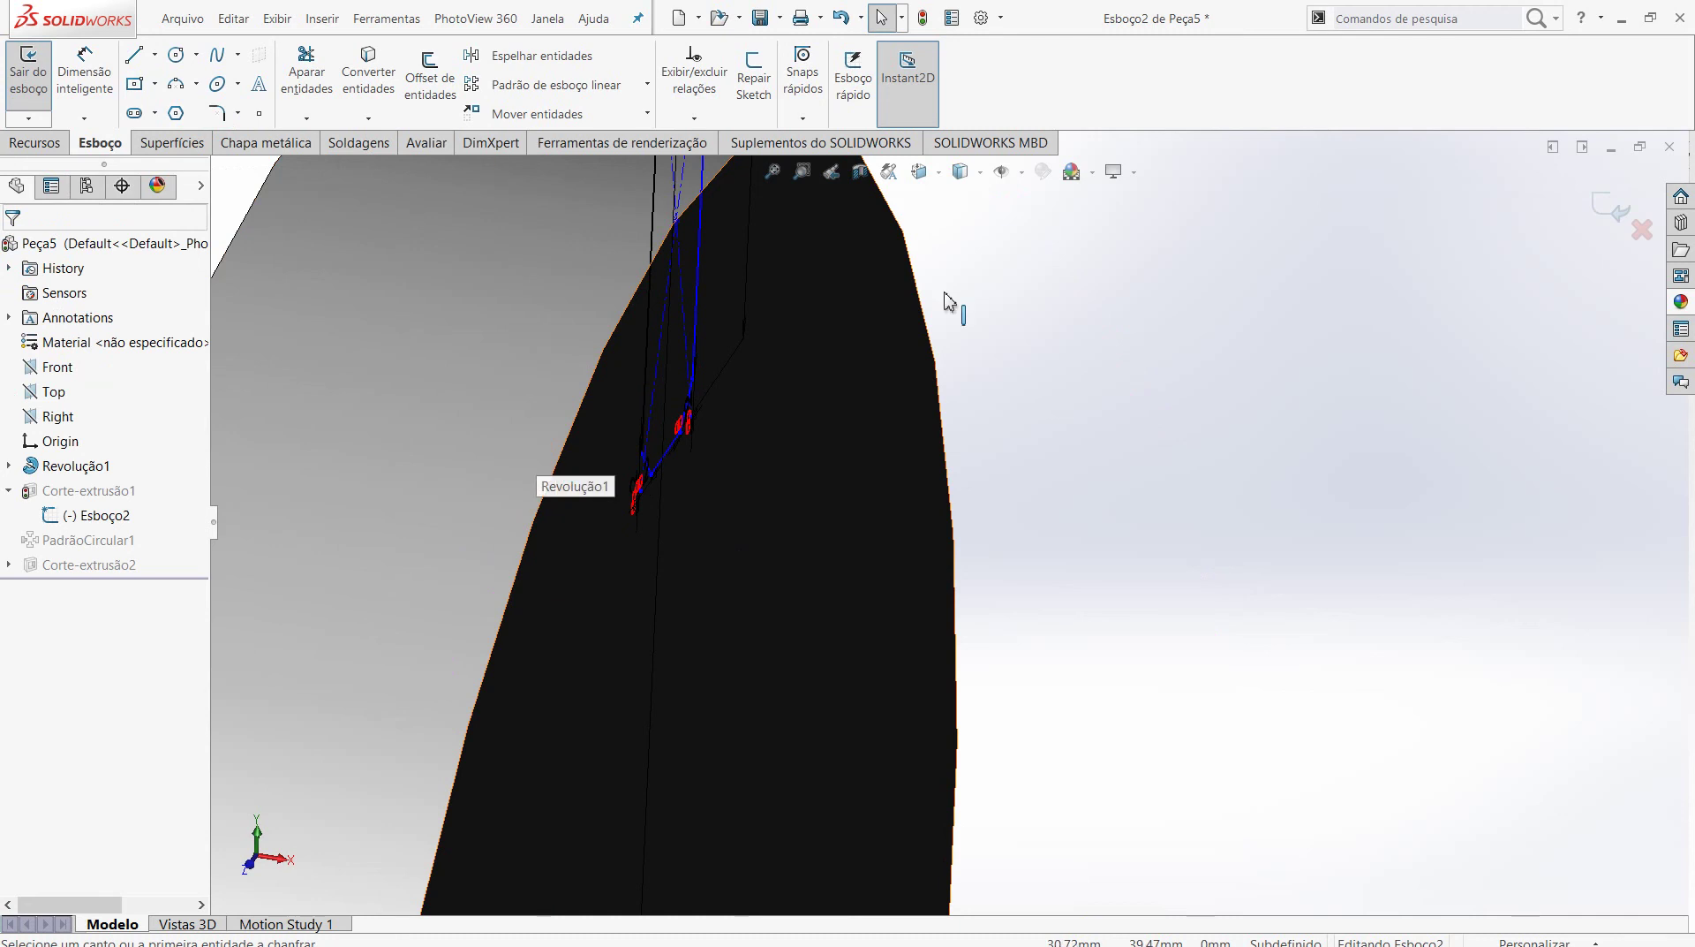
click(1613, 223)
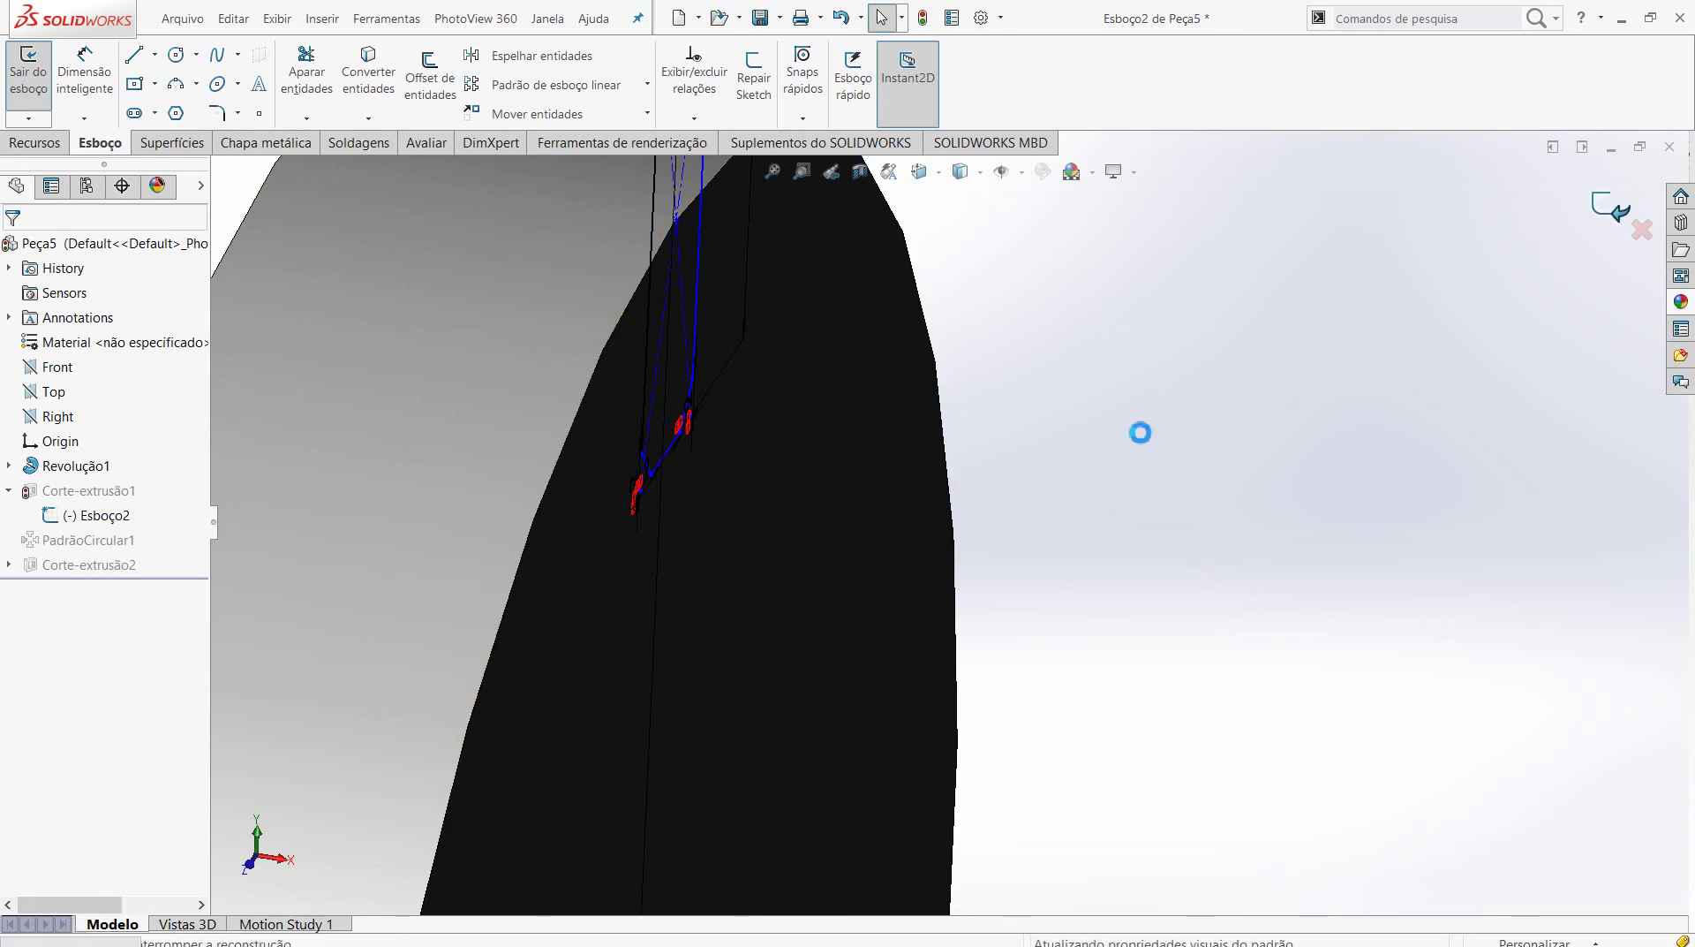
key(ctrl+3)
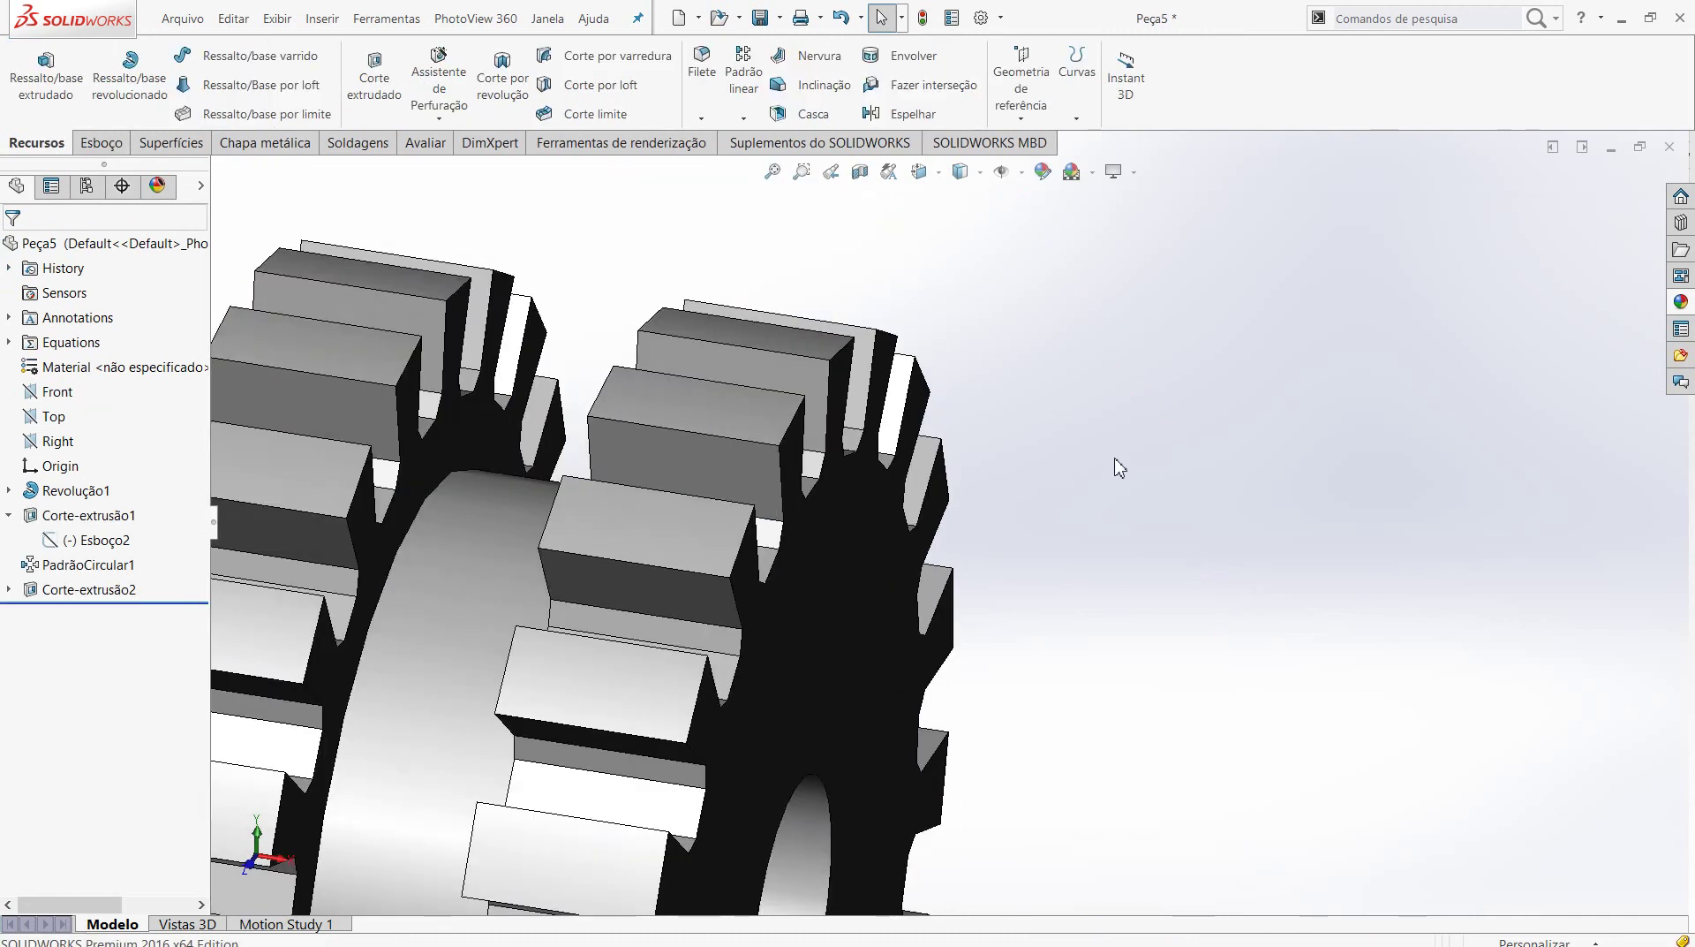
mouse_move(1055, 452)
middle_down()
mouse_move(1081, 560)
mouse_move(918, 570)
middle_up()
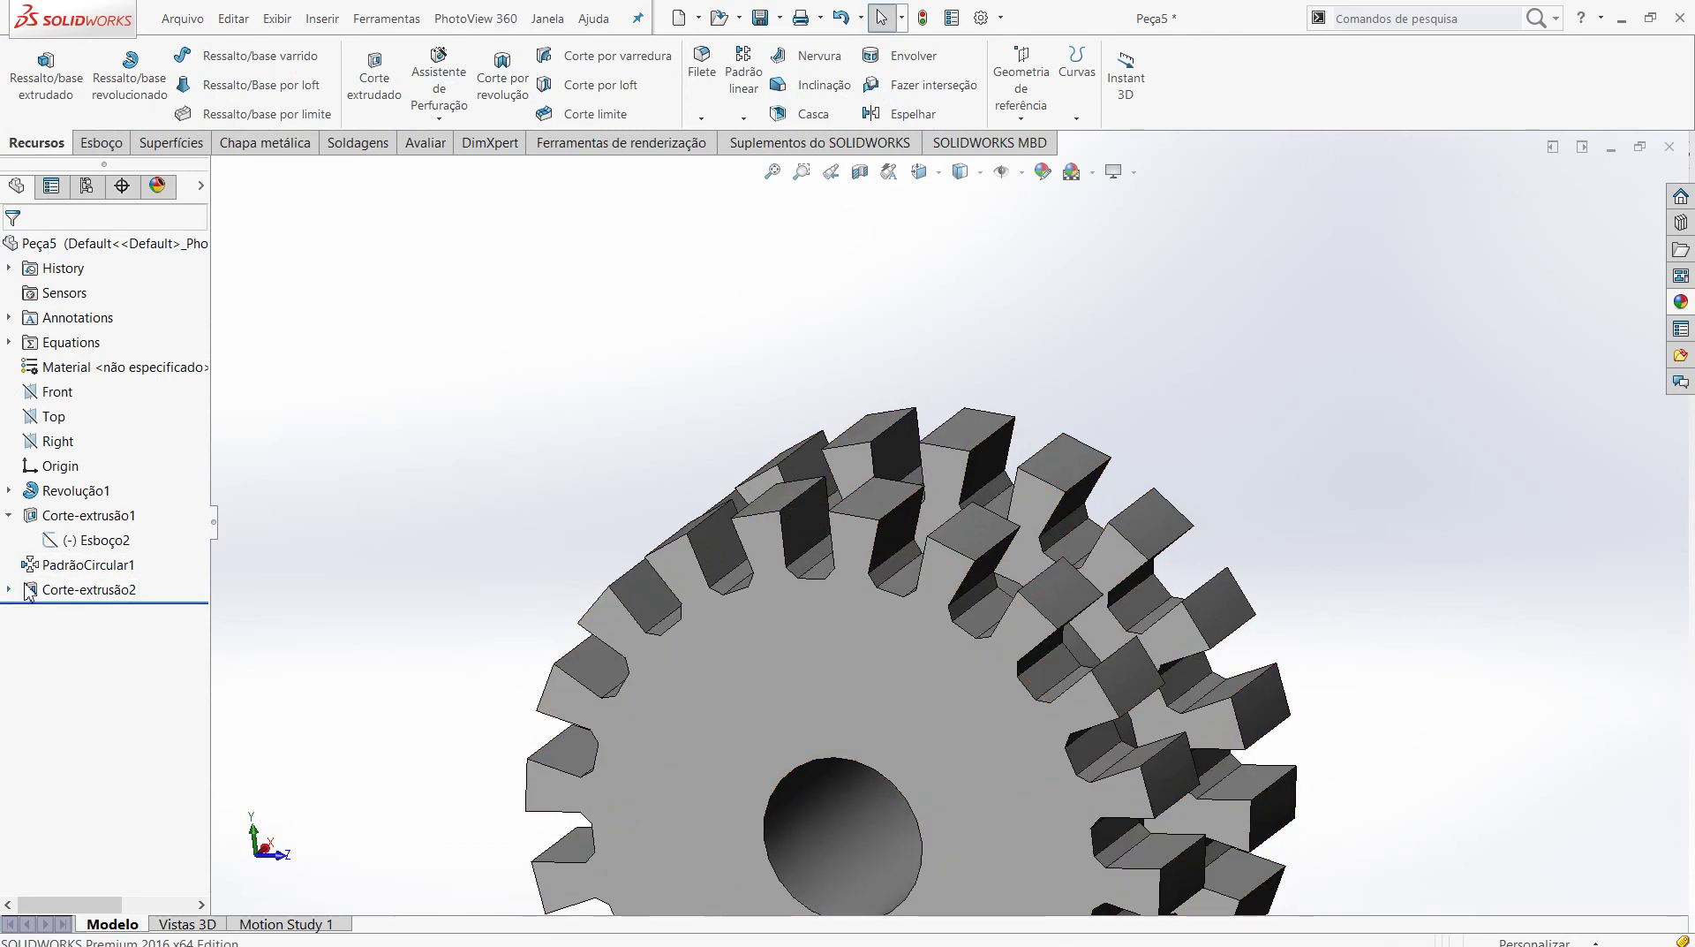
click(93, 539)
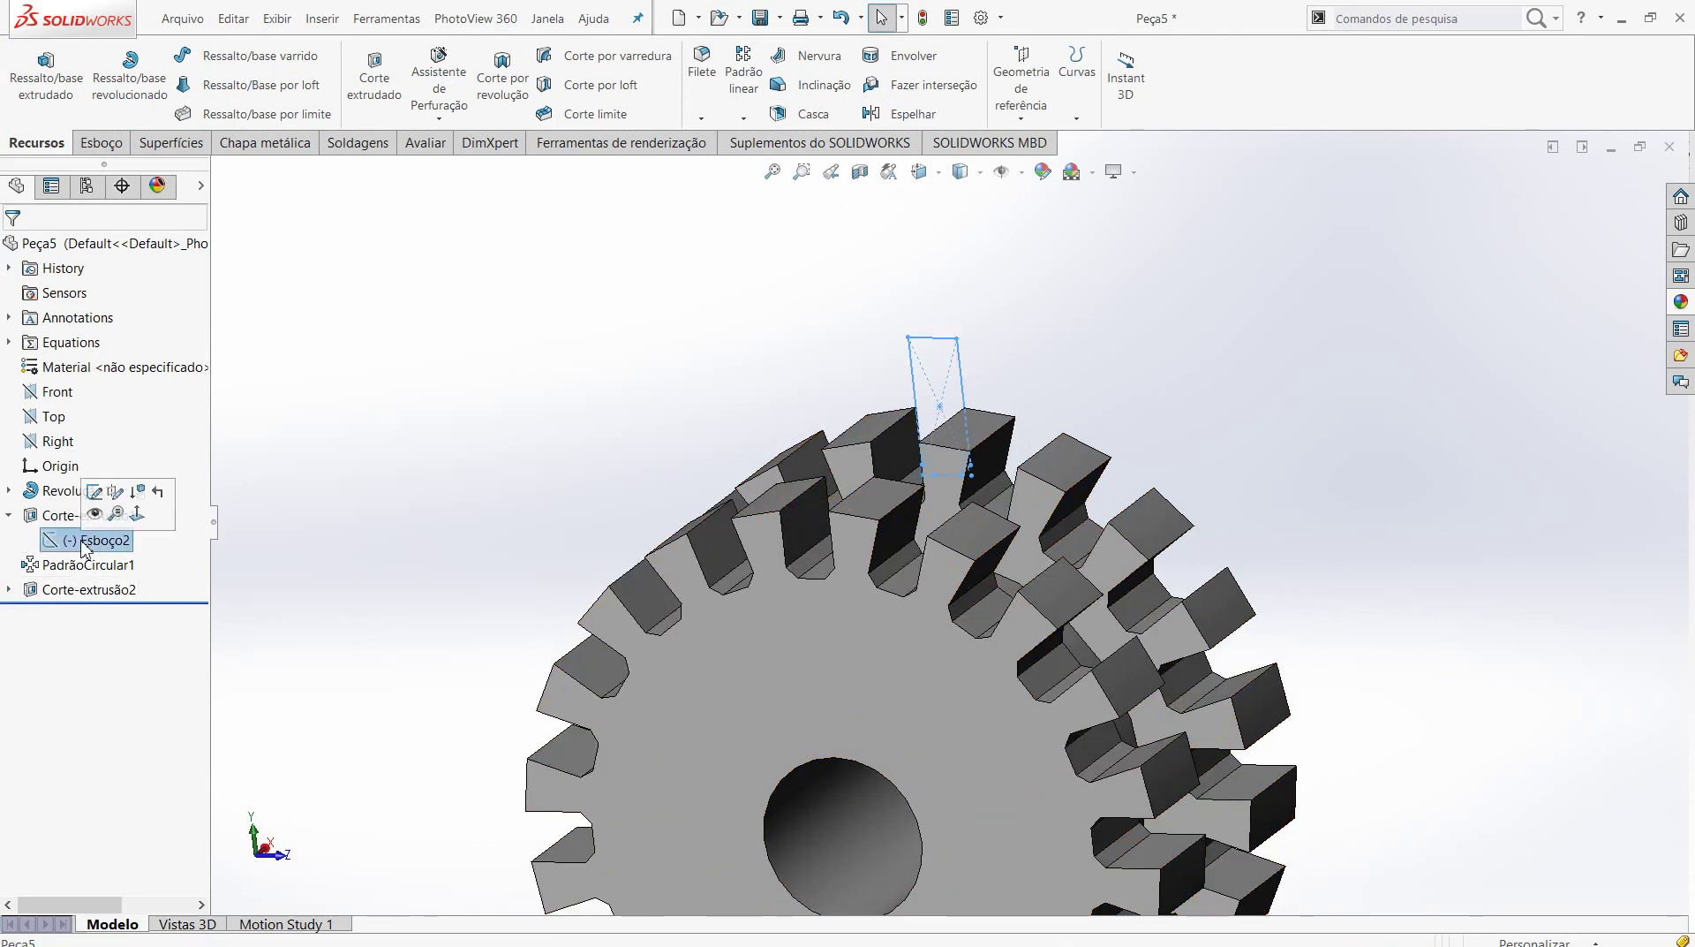
click(93, 493)
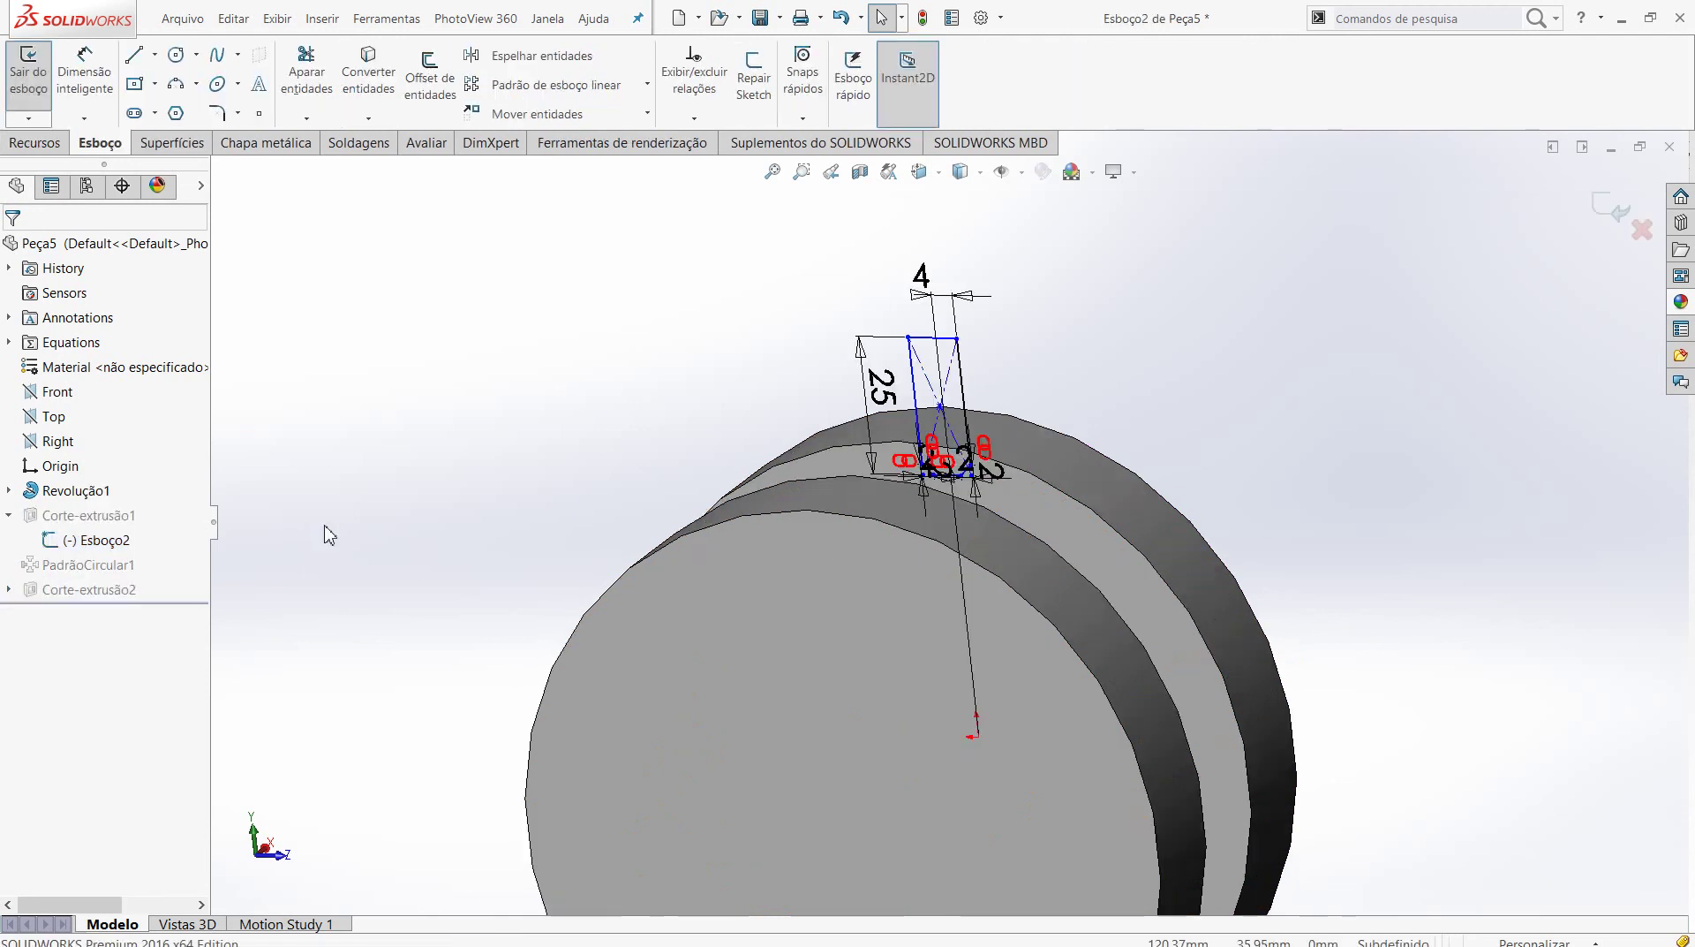
mouse_move(521, 540)
middle_down()
mouse_move(288, 630)
mouse_move(902, 602)
mouse_move(1004, 634)
mouse_move(795, 661)
mouse_move(1063, 612)
middle_up()
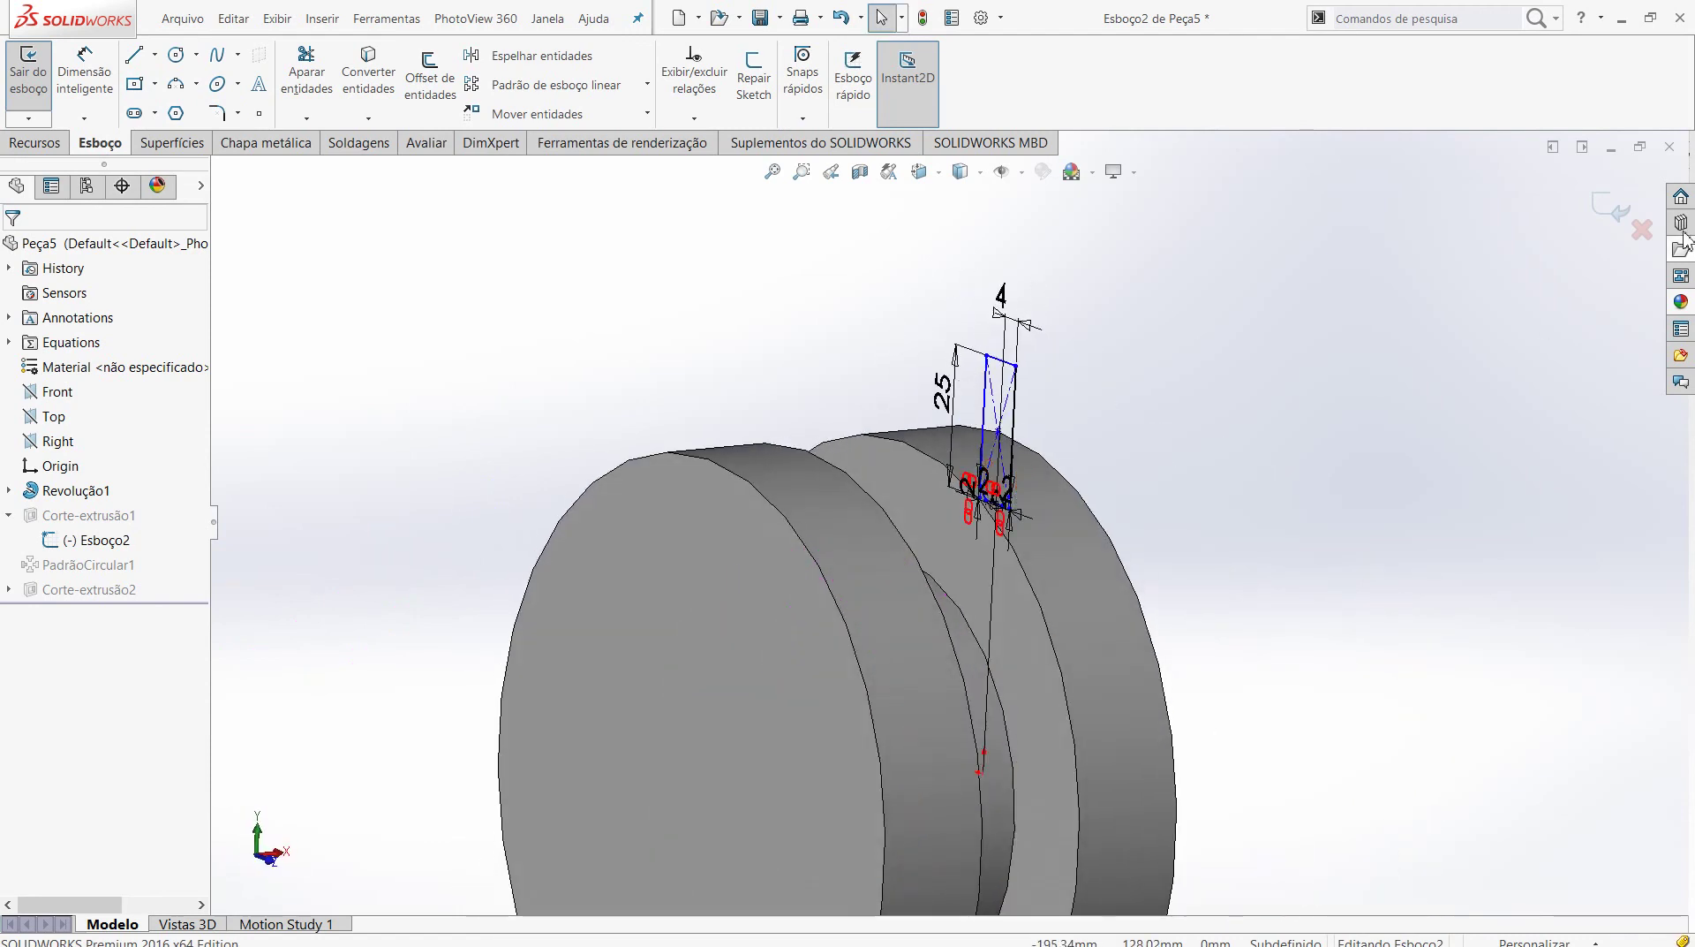
click(1617, 216)
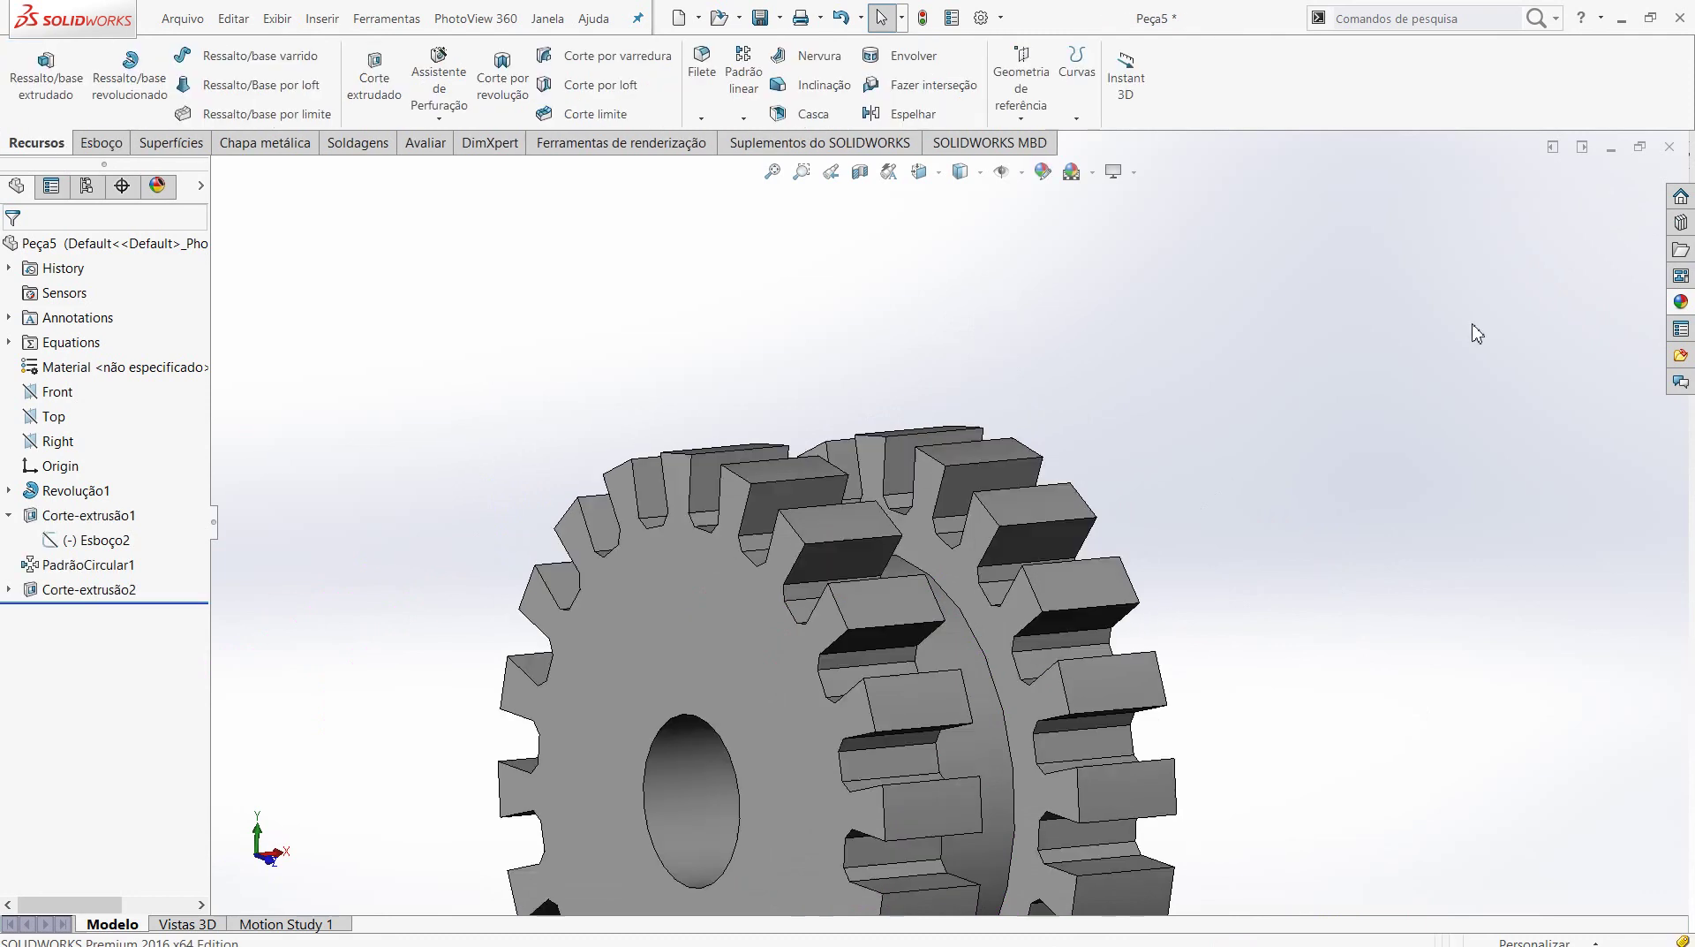
scroll(1254, 614, up, 3)
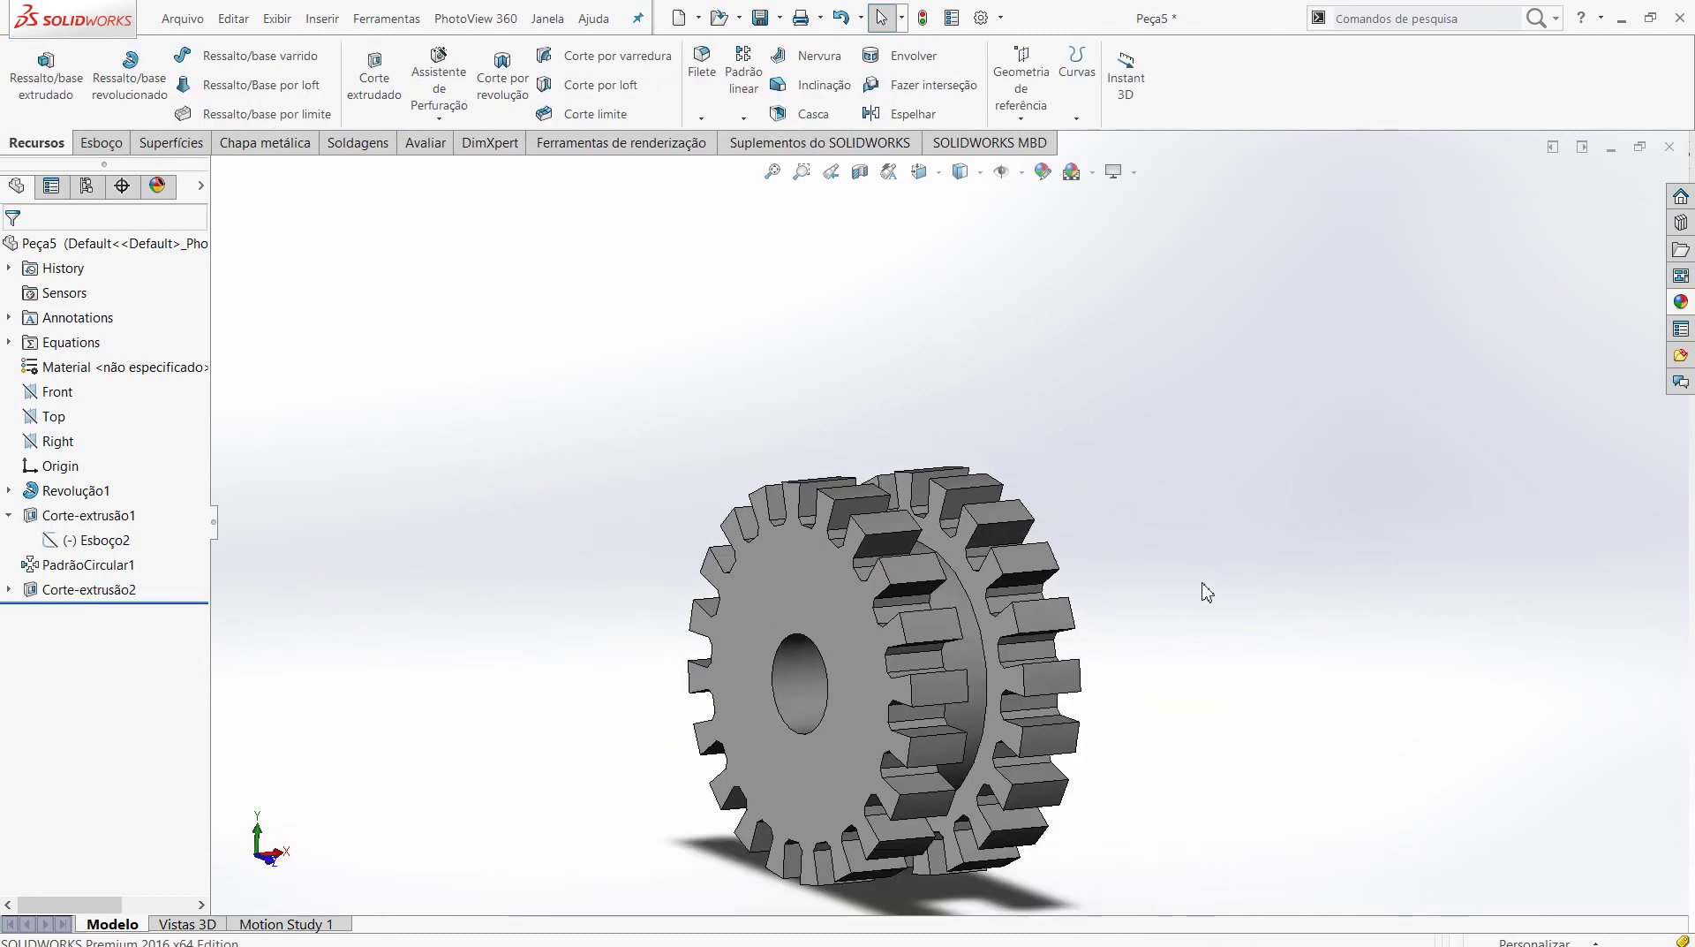
mouse_move(1203, 591)
middle_down()
mouse_move(1221, 625)
mouse_move(1095, 569)
middle_up()
scroll(1136, 655, up, 2)
scroll(888, 552, down, 4)
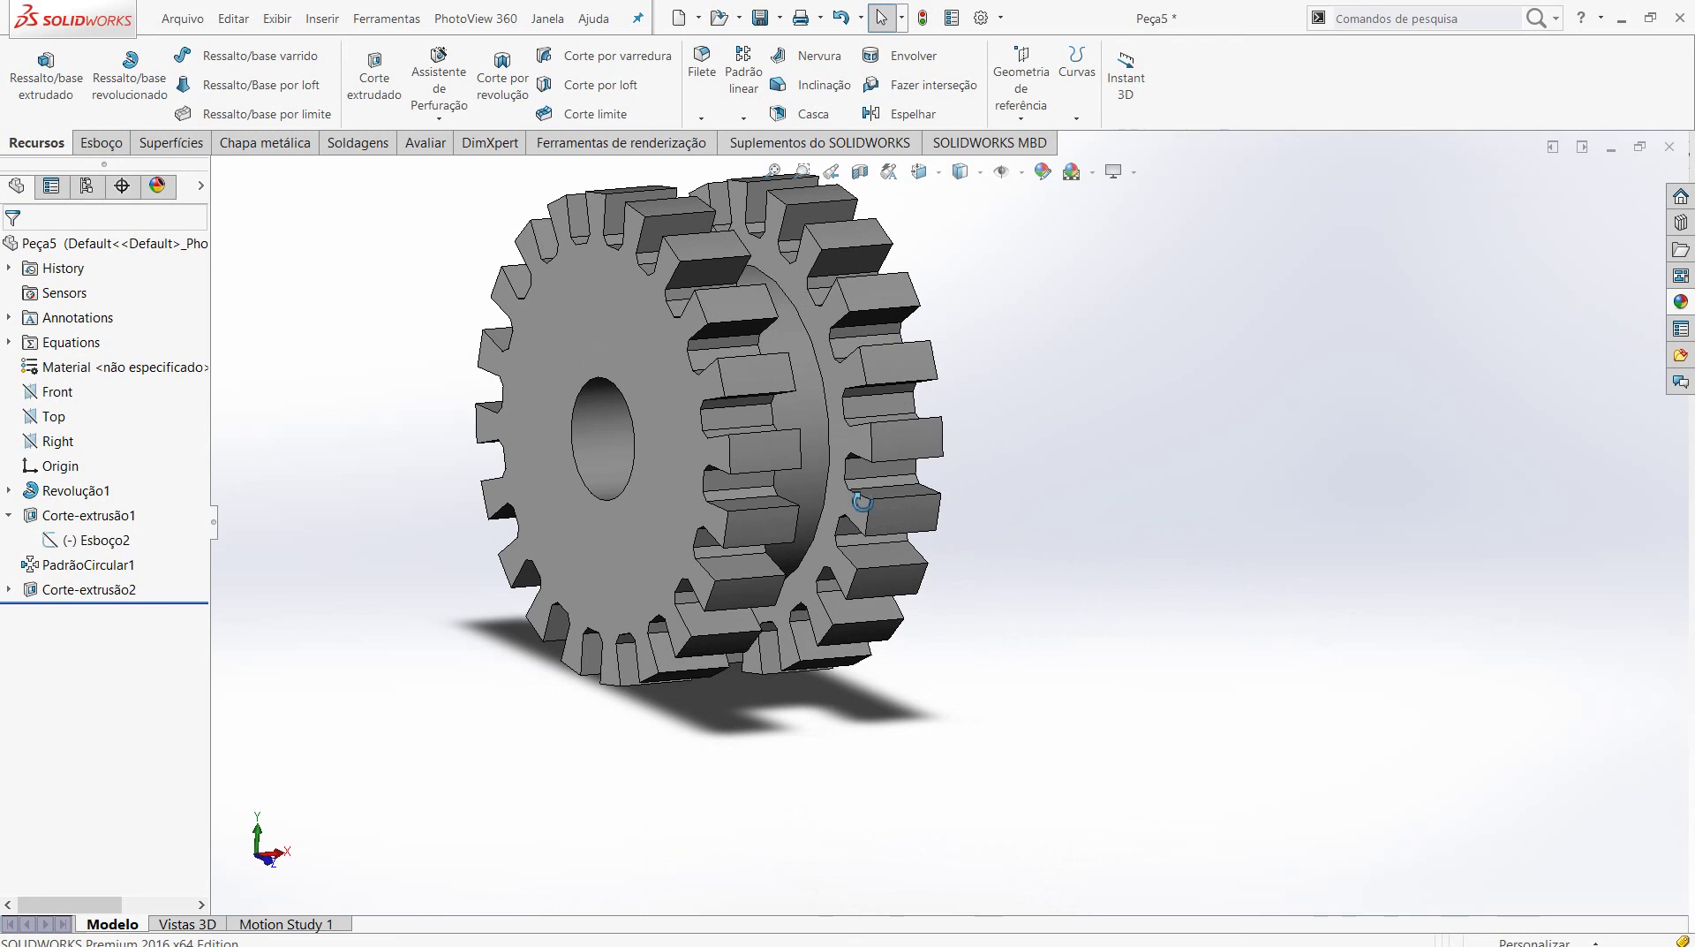
middle_drag(862, 502, 777, 448)
scroll(777, 448, up, 2)
scroll(856, 441, down, 2)
scroll(862, 439, up, 2)
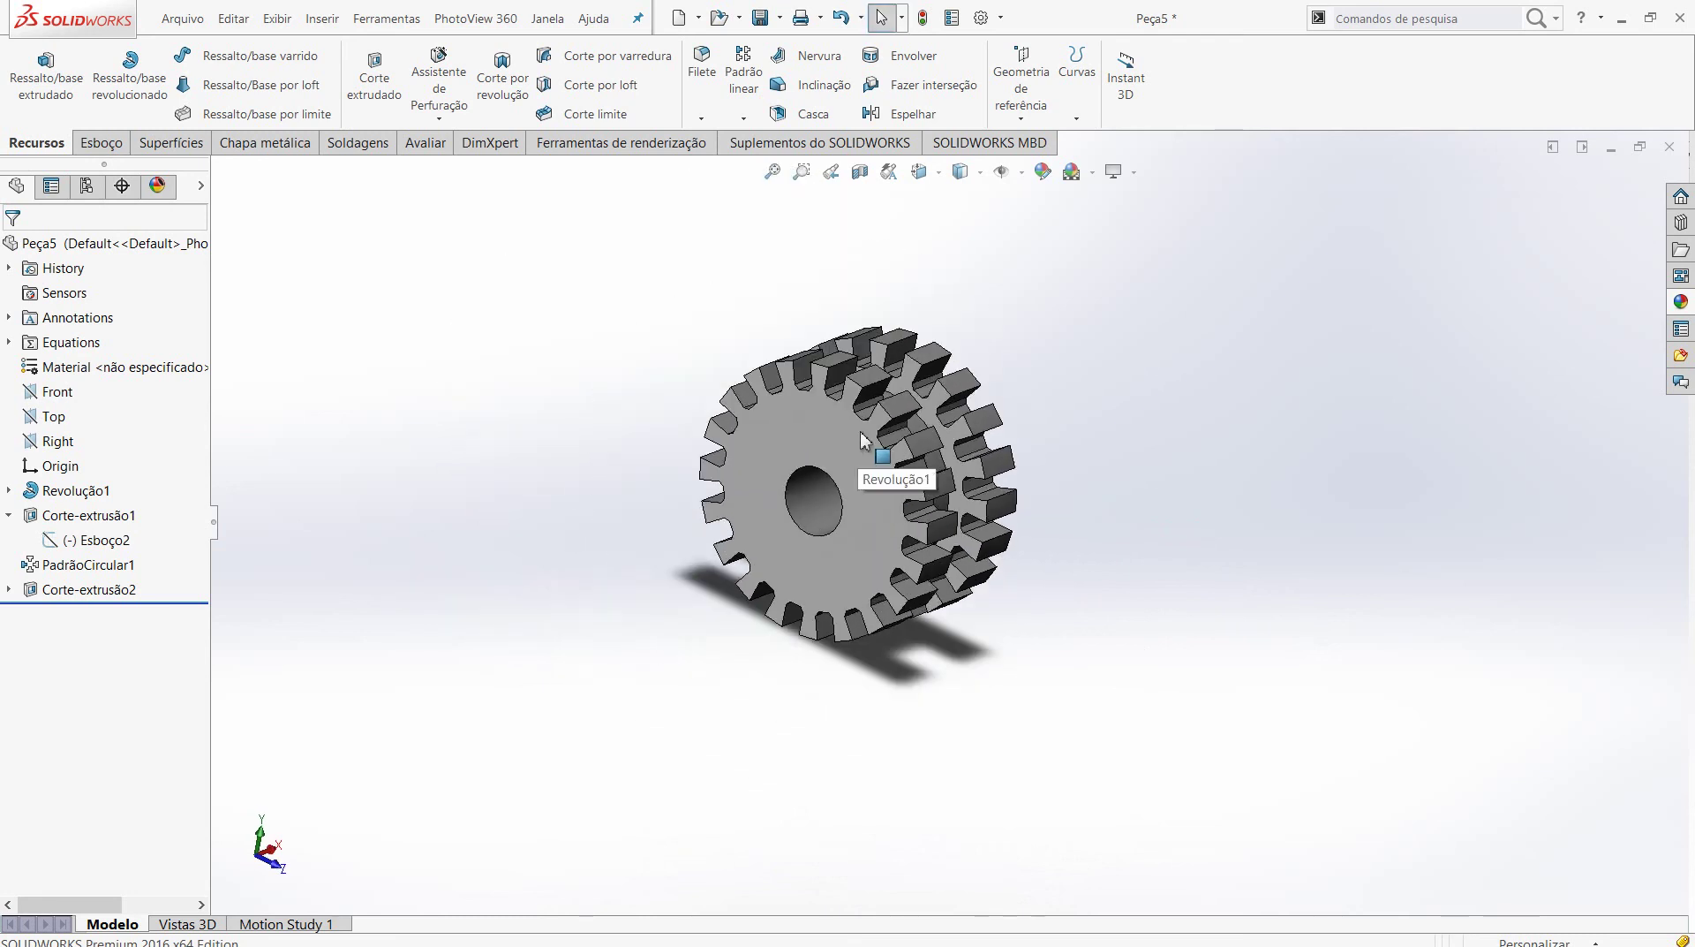
scroll(862, 441, down, 1)
scroll(864, 444, down, 1)
scroll(865, 446, down, 2)
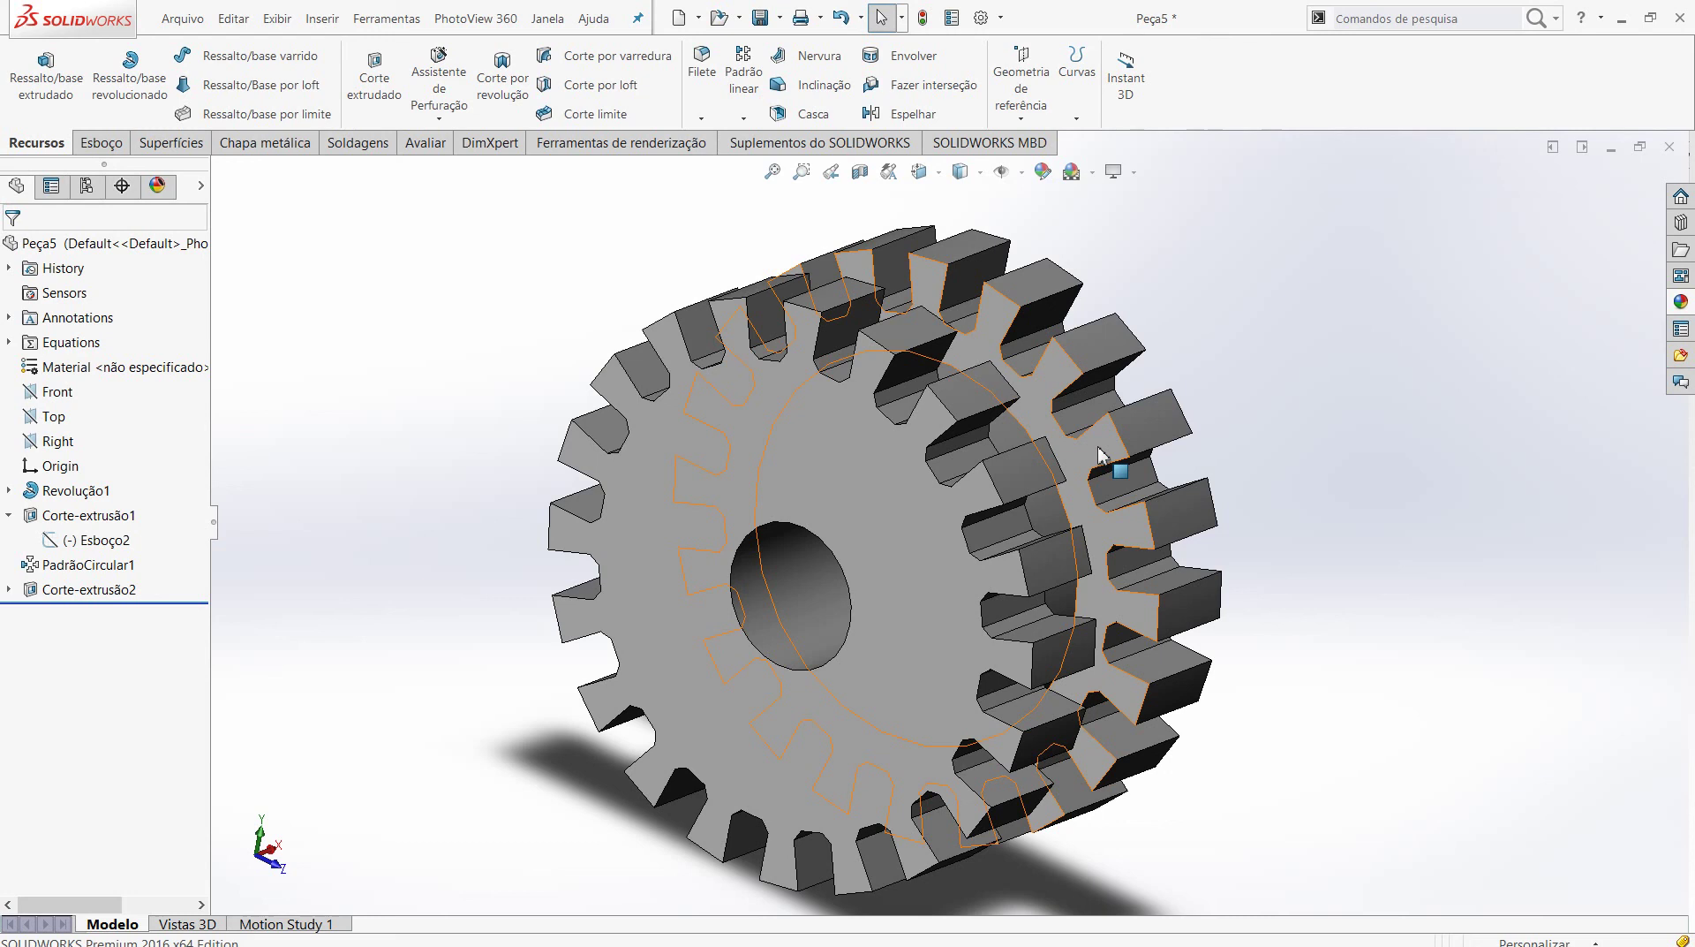
scroll(1099, 455, up, 2)
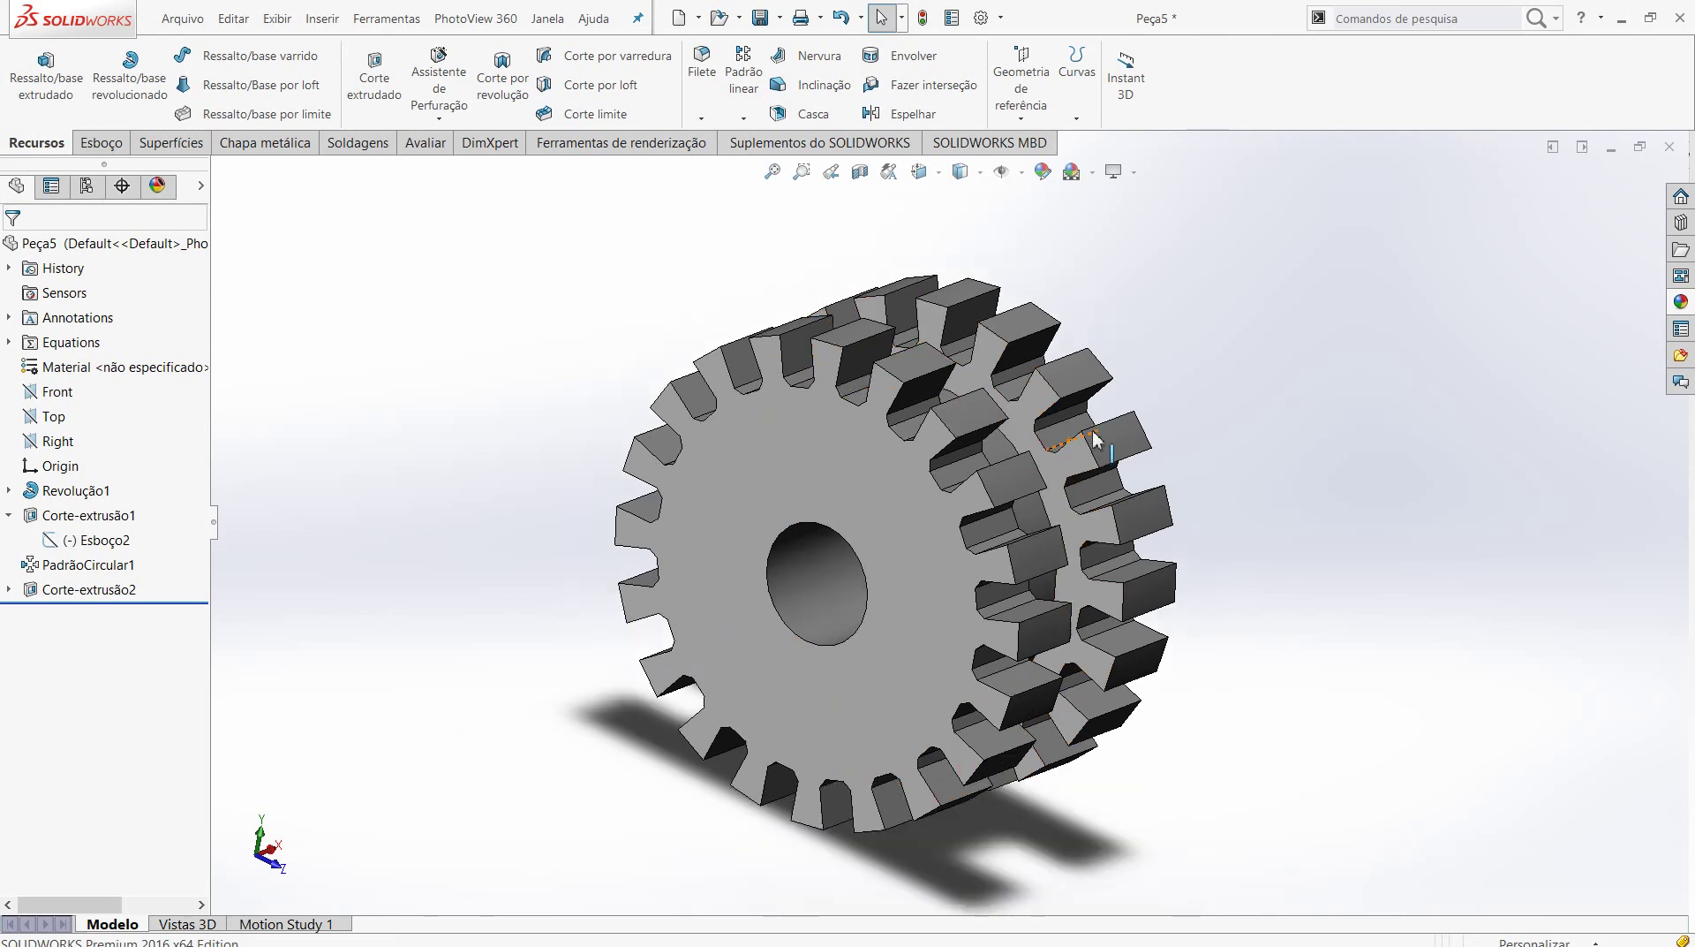
scroll(964, 501, down, 1)
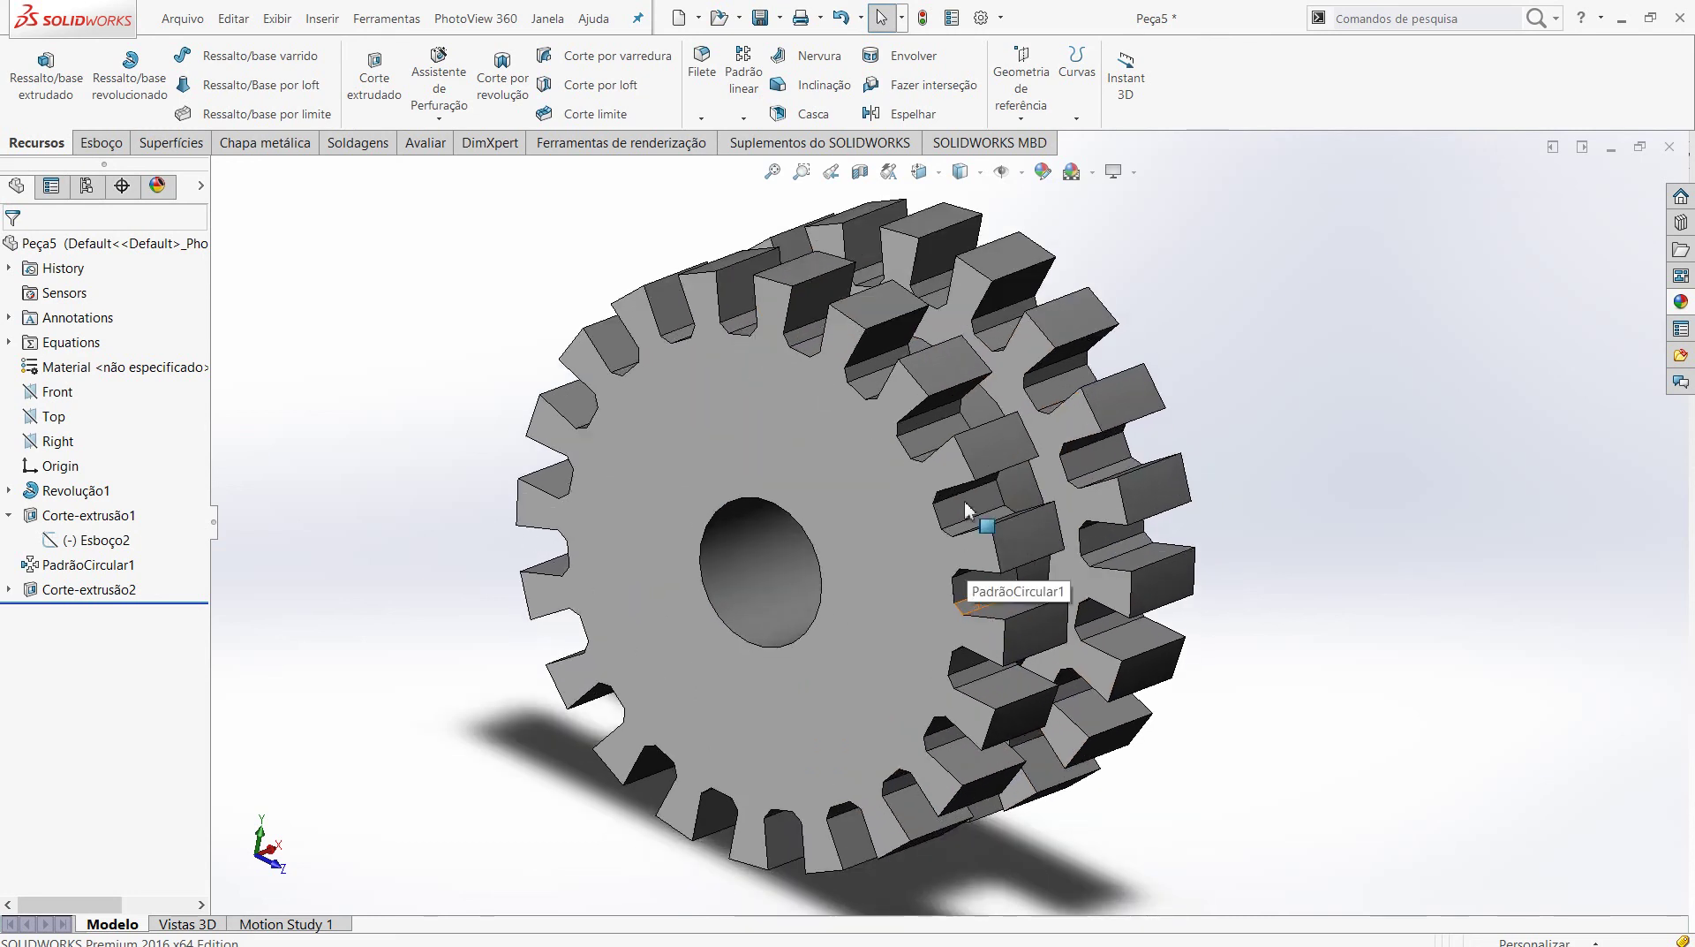
scroll(964, 501, up, 1)
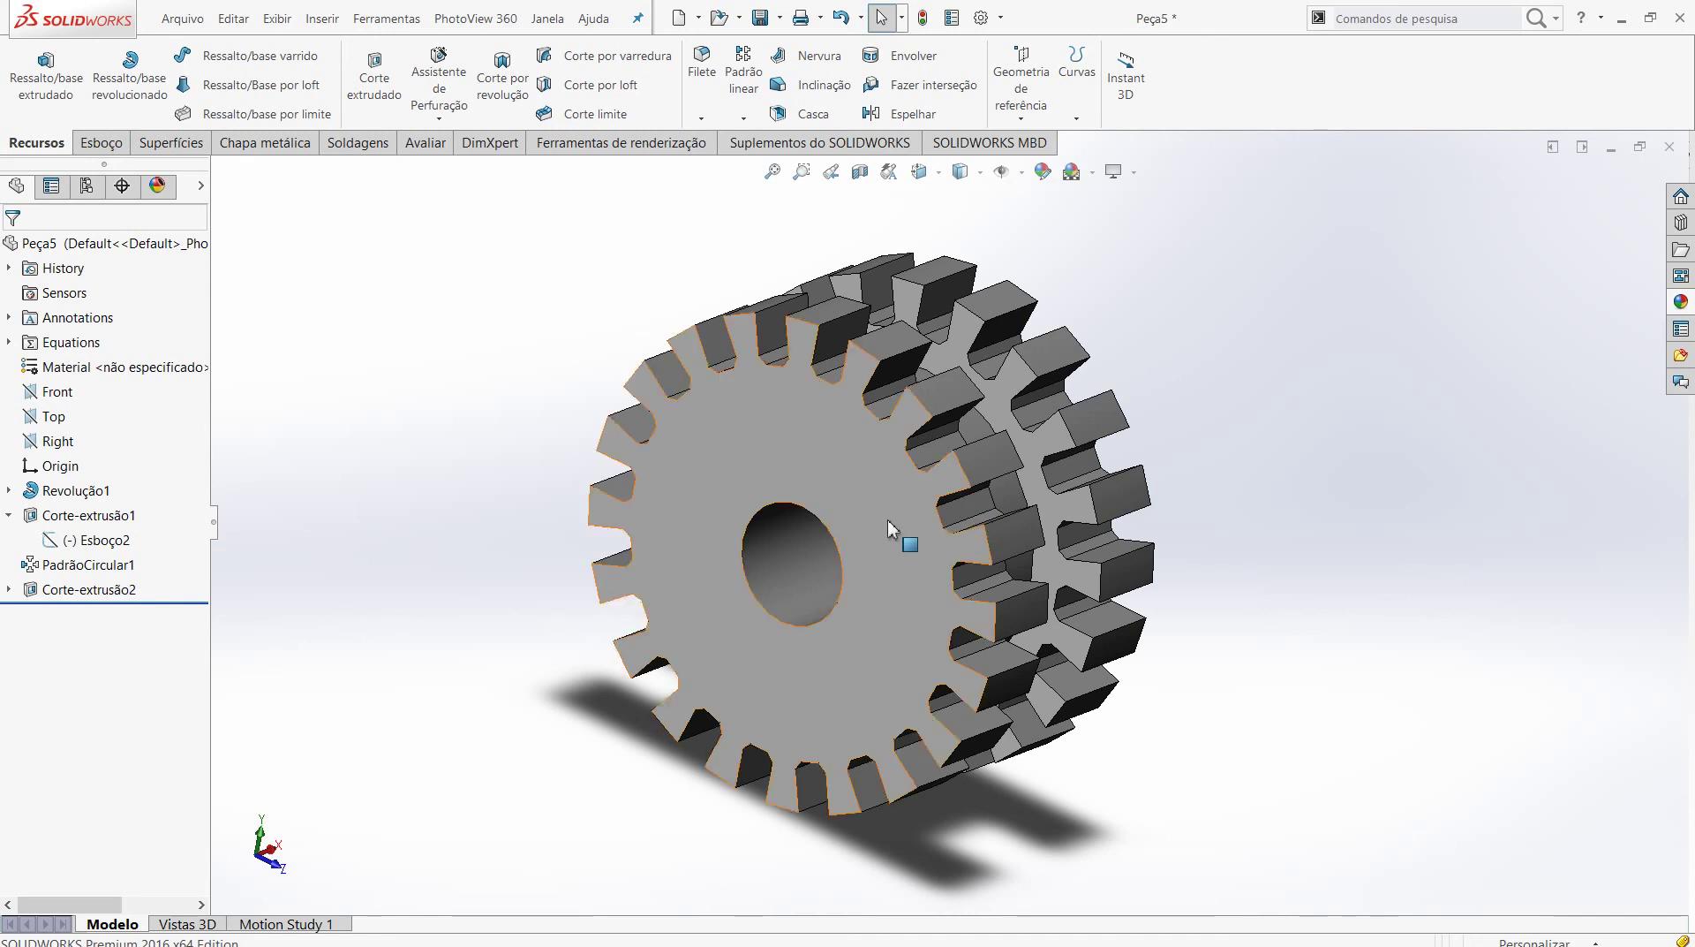
scroll(887, 521, up, 2)
scroll(888, 521, down, 2)
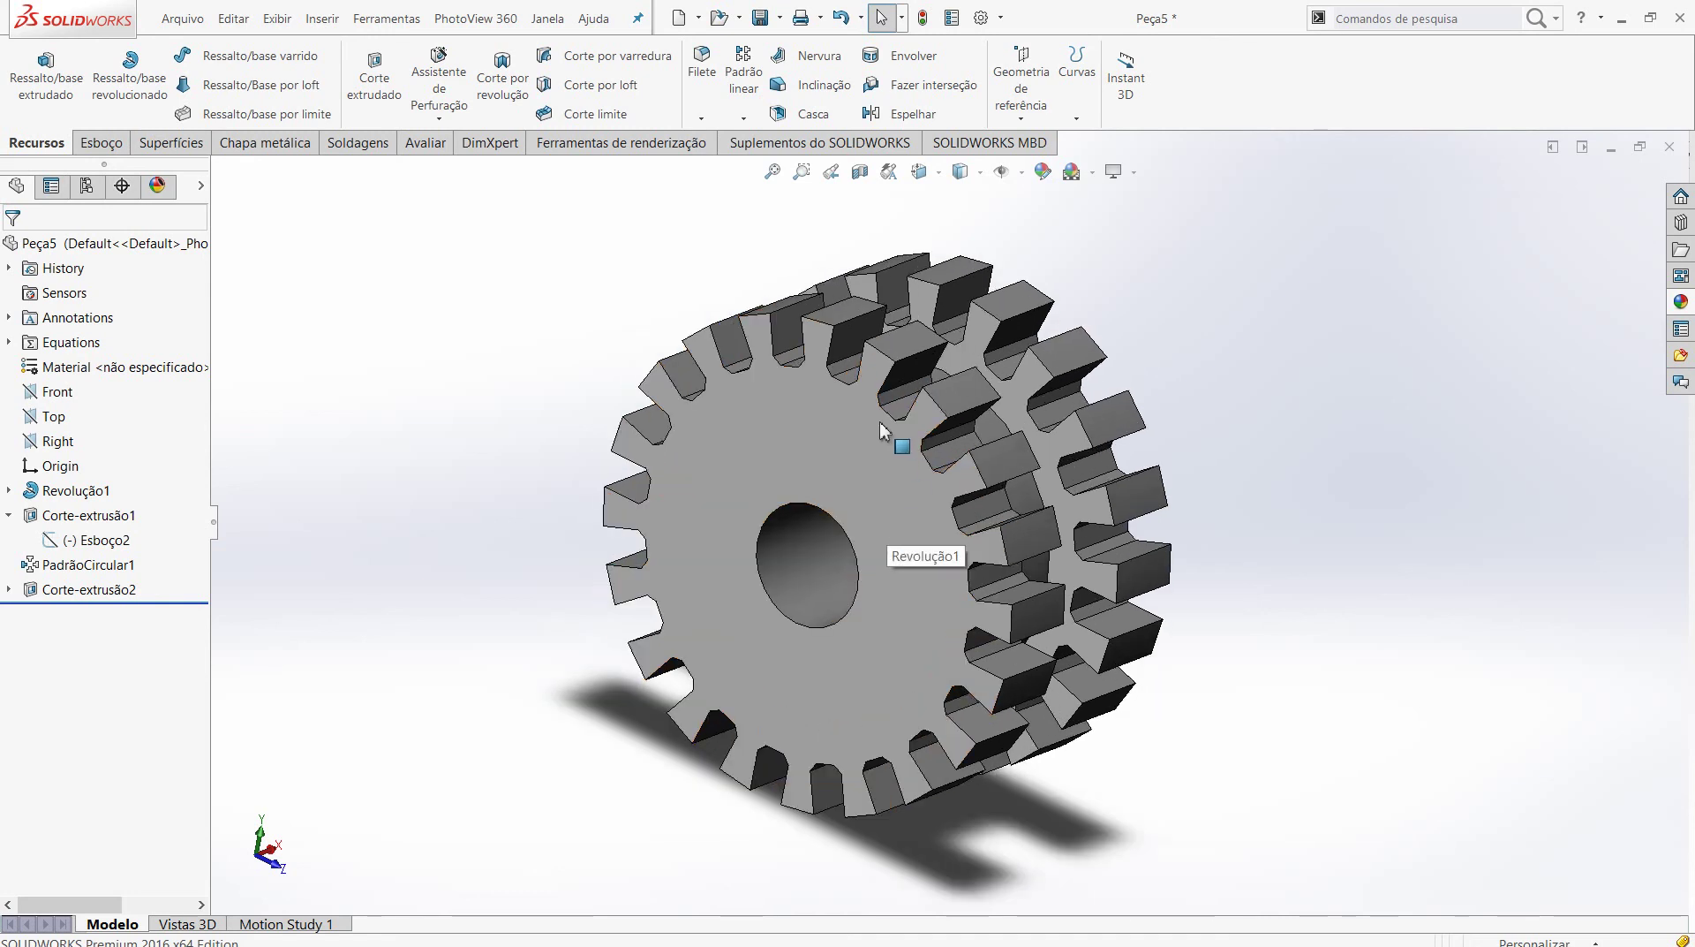